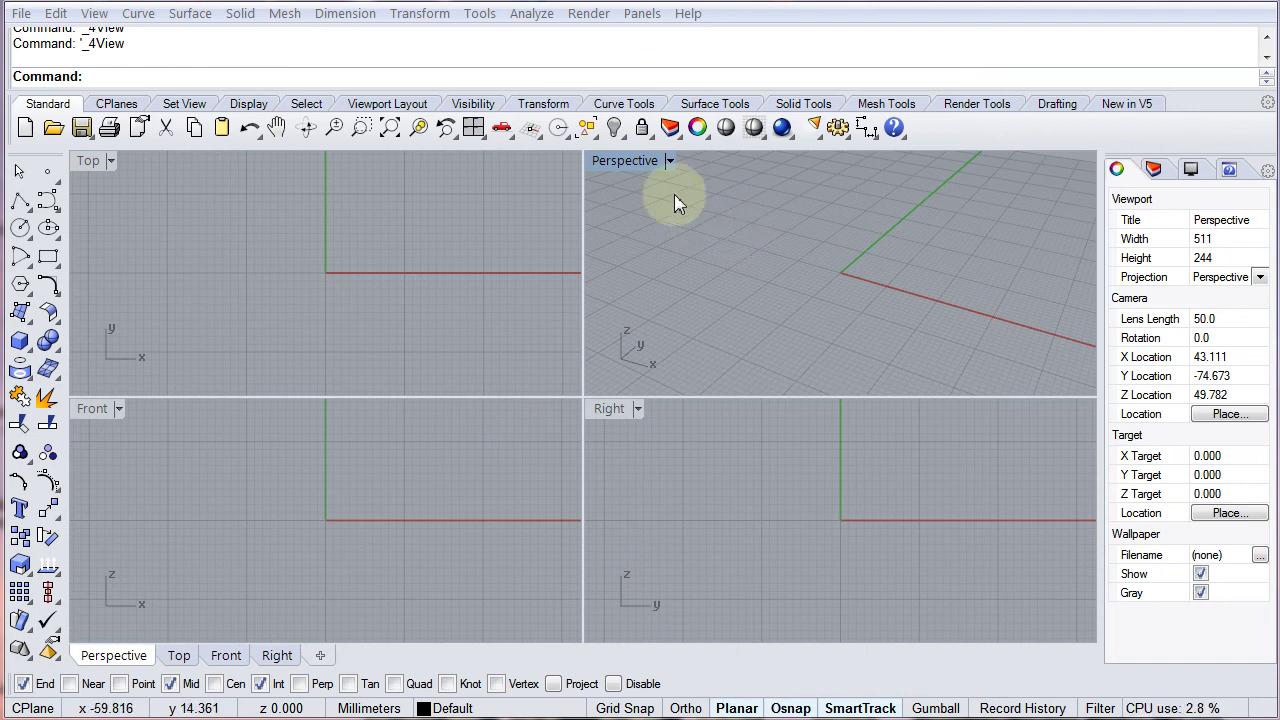
- Maximize the Perspective viewport and frame the construction grid around the origin
double_click(617, 165)
right_drag(740, 394, 728, 422)
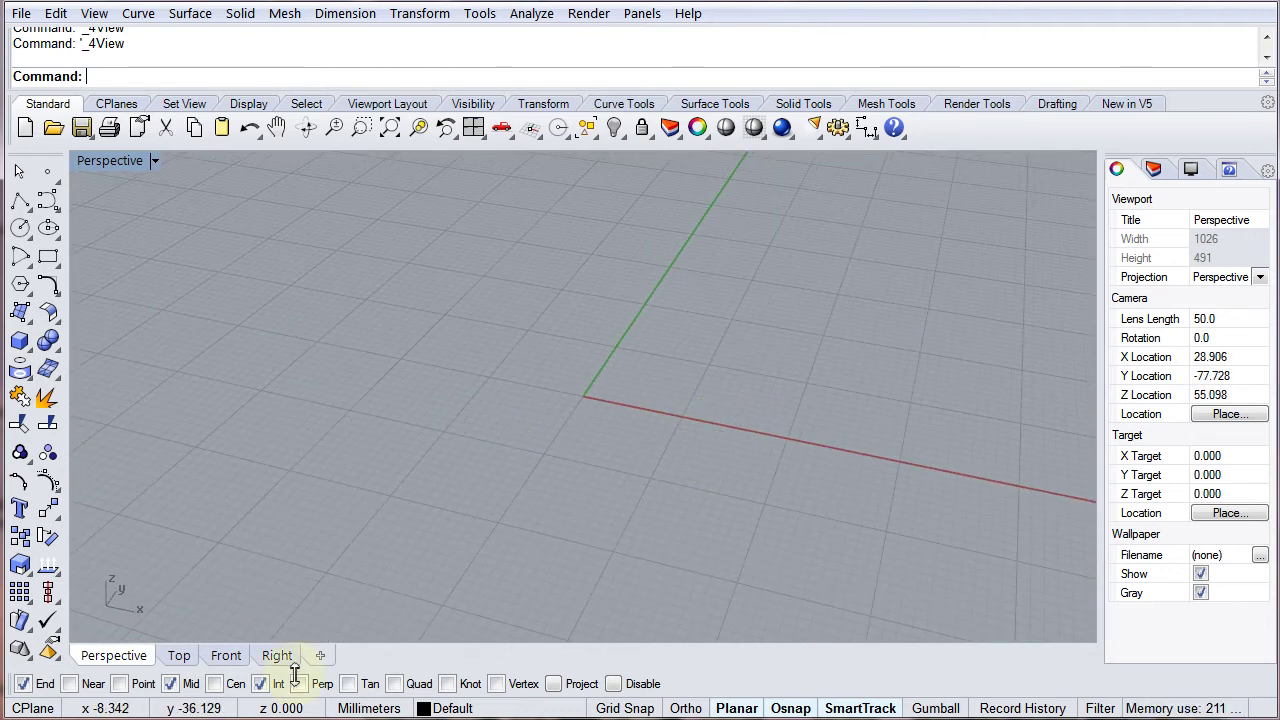
scroll(677, 347, down, 5)
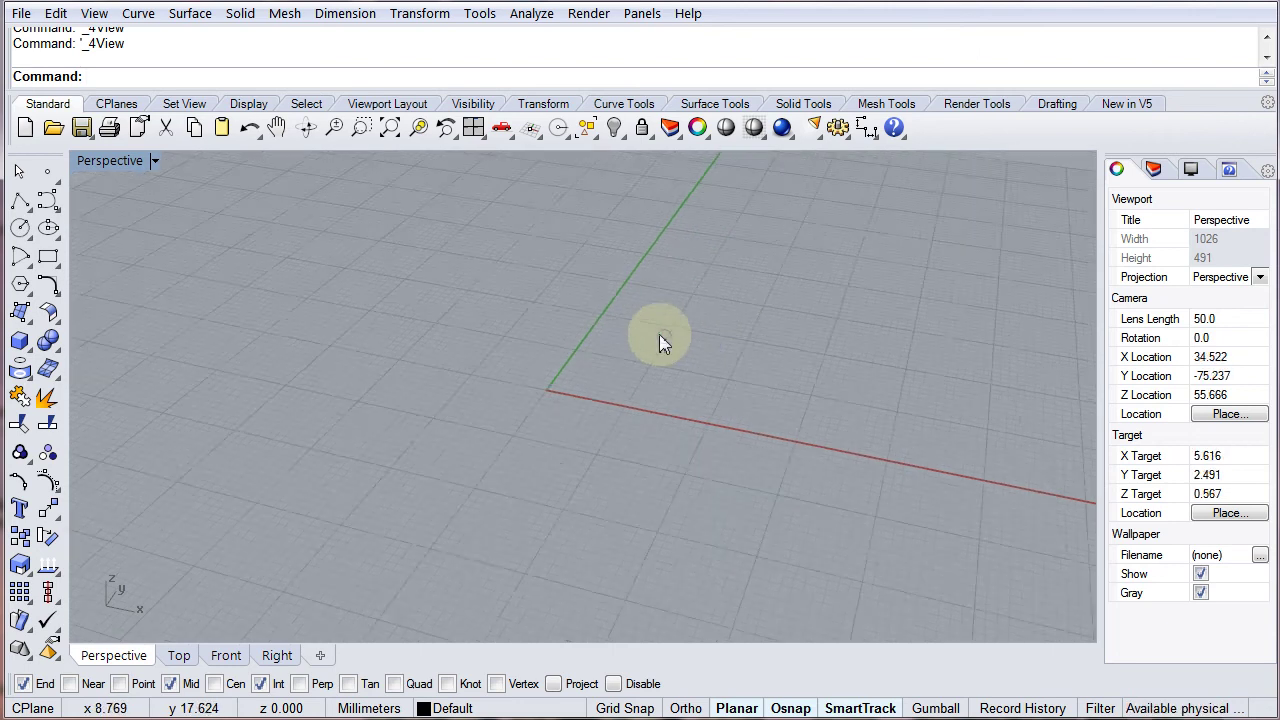
shift+right_drag(566, 418, 408, 397)
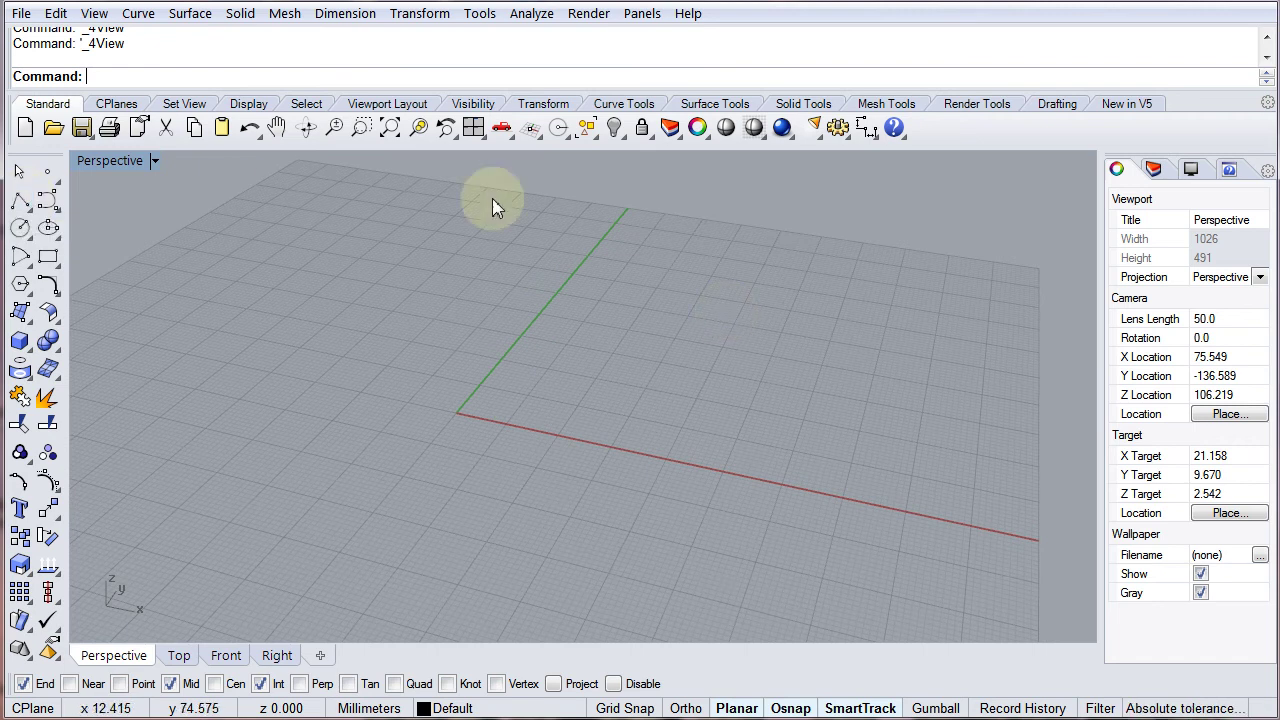
- Draw a closed, irregular five-sided polyline on the ground plane around the origin
click(22, 203)
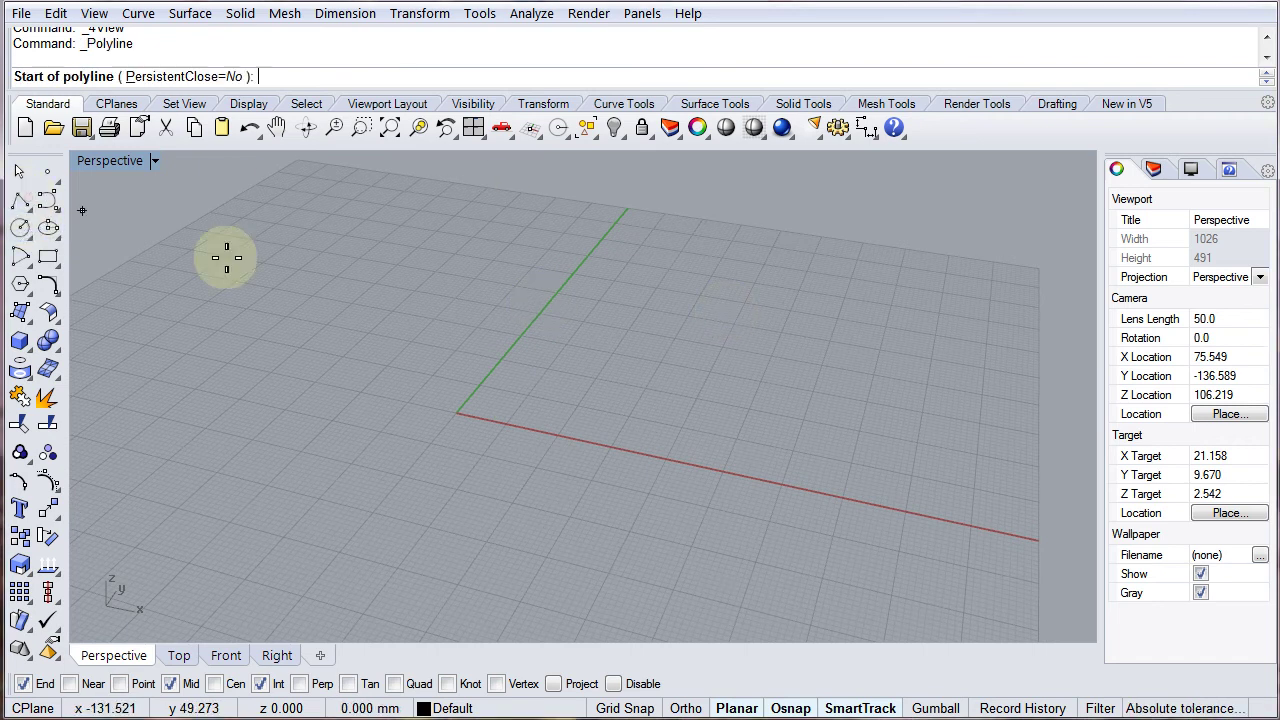
click(557, 257)
click(369, 330)
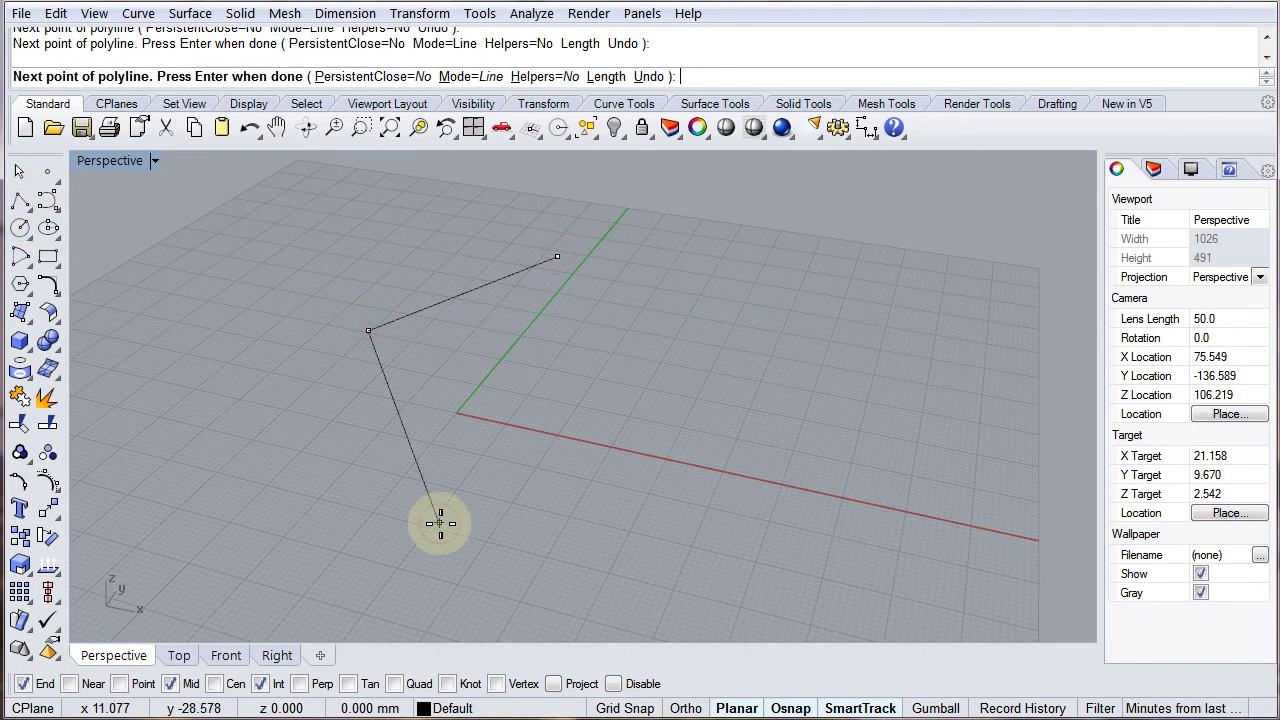
click(439, 522)
click(669, 577)
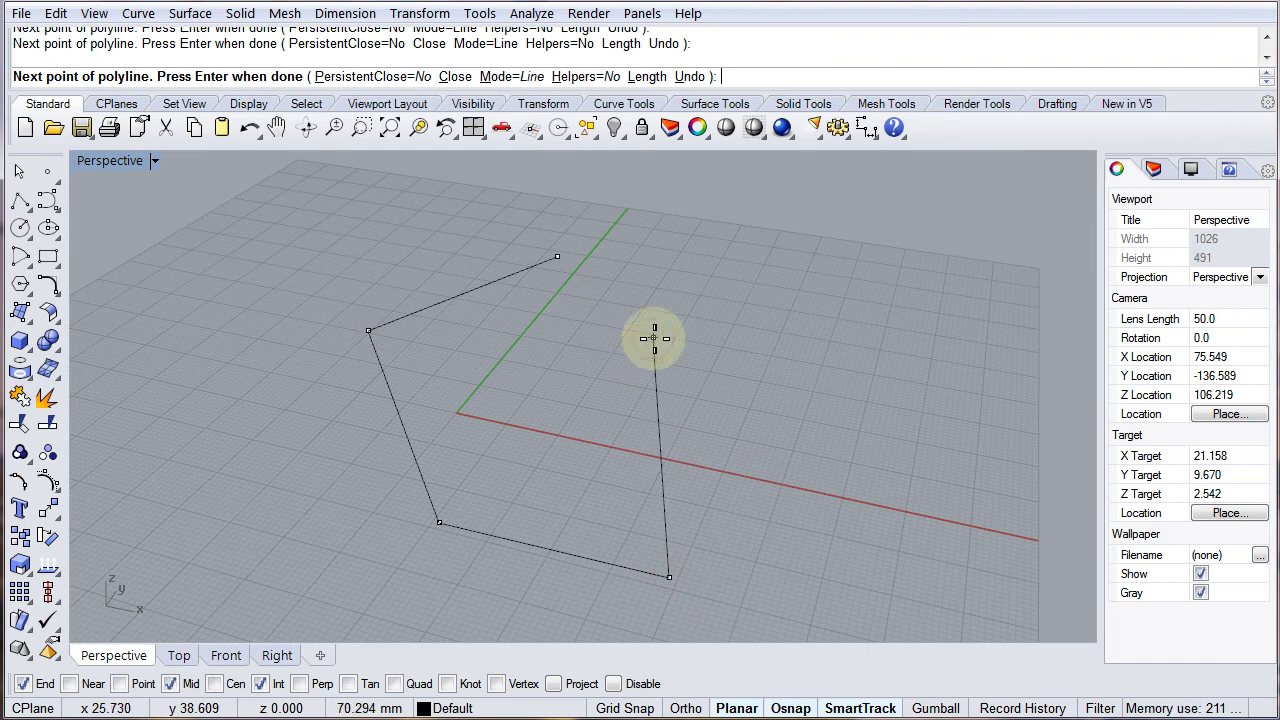
click(653, 338)
click(557, 257)
- Extrude the closed five-sided curve straight up into a solid about 25 mm high and clear the selection
right_drag(622, 437, 443, 491)
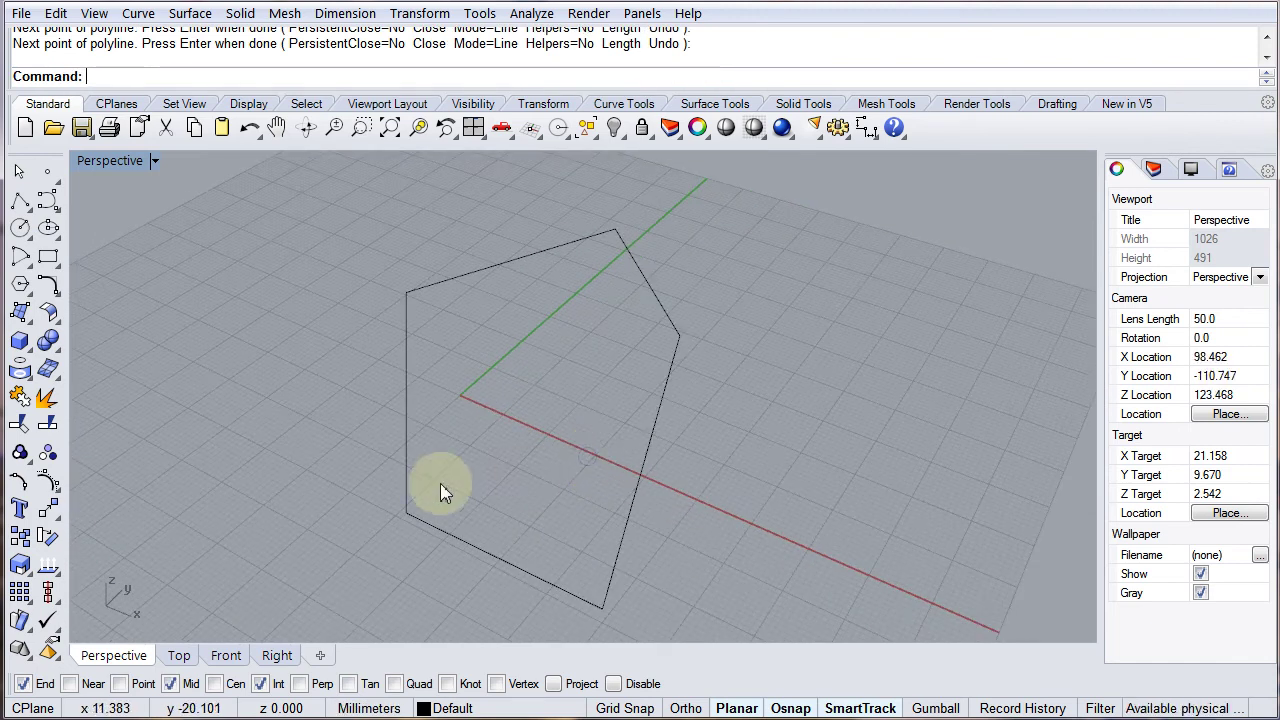
click(407, 370)
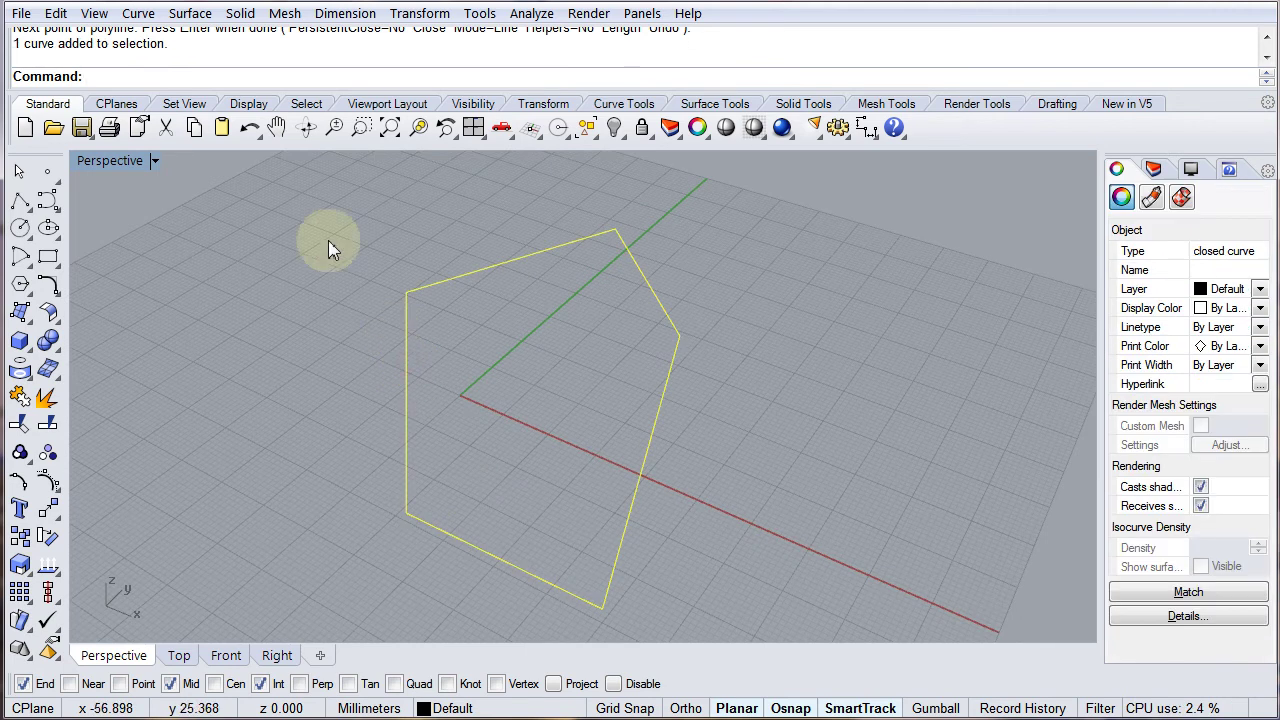
click(241, 13)
mouse_move(193, 386)
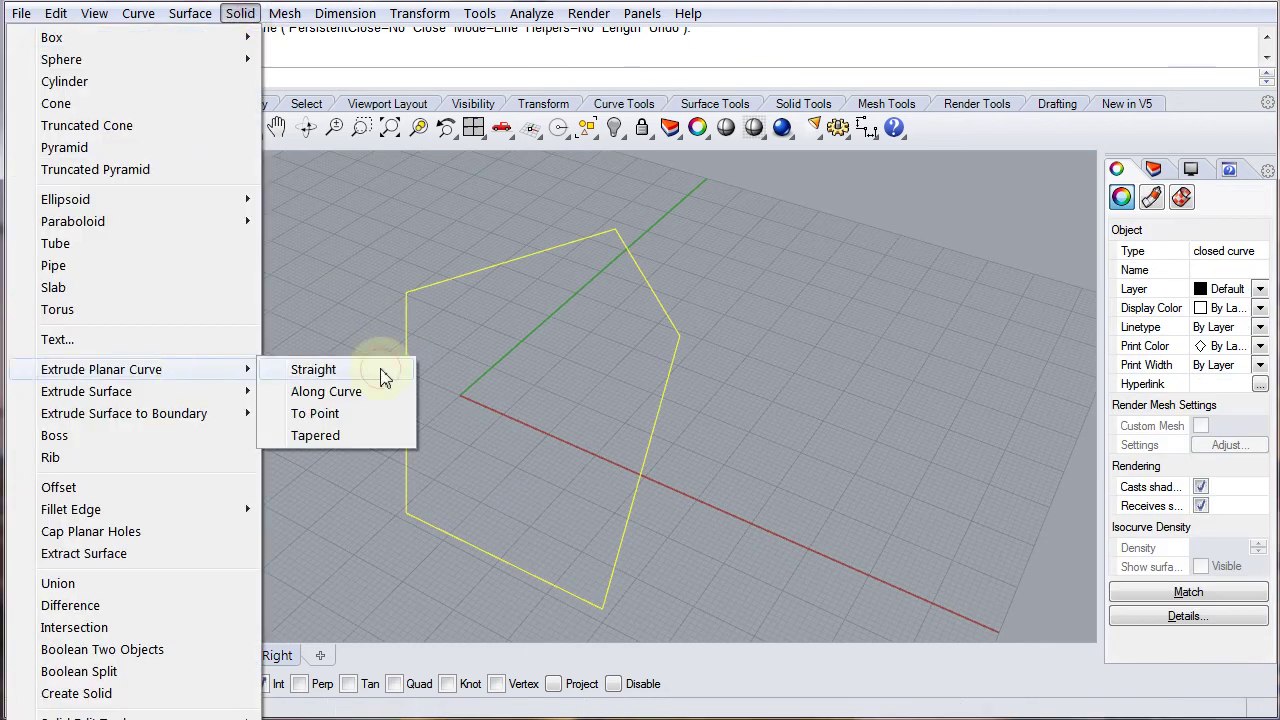
click(385, 376)
click(425, 270)
right_drag(766, 398, 349, 400)
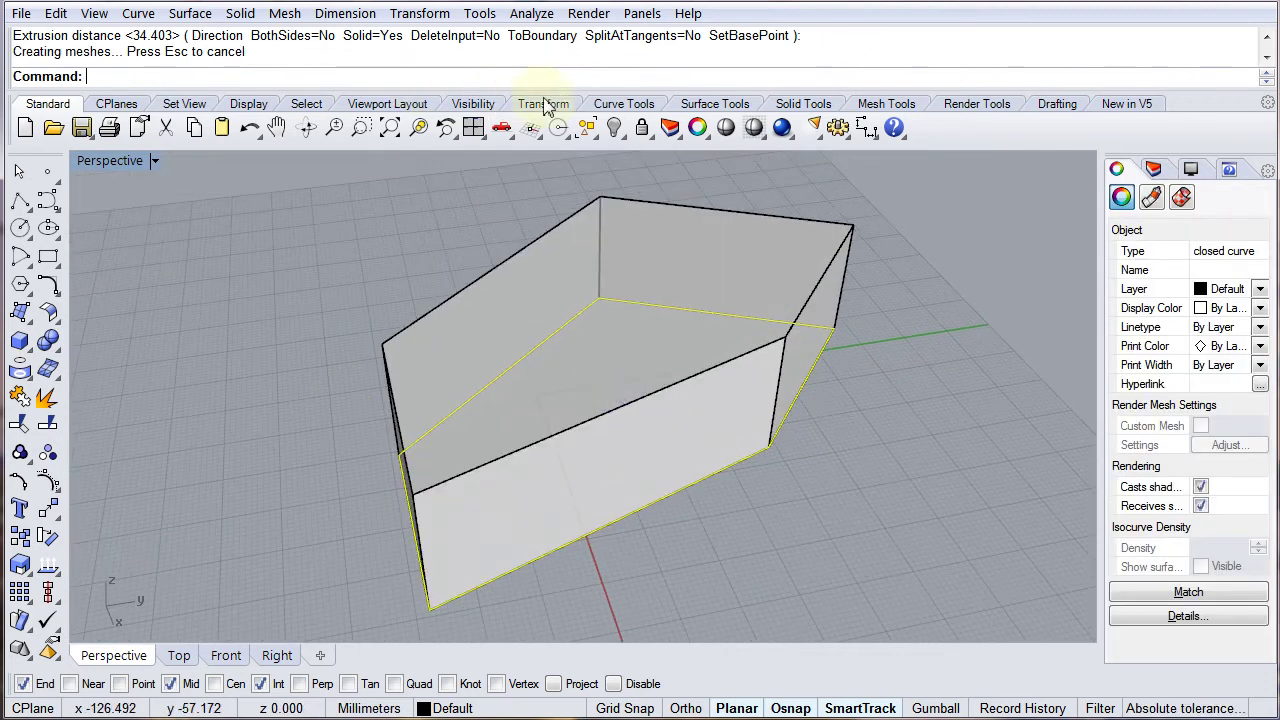
click(815, 104)
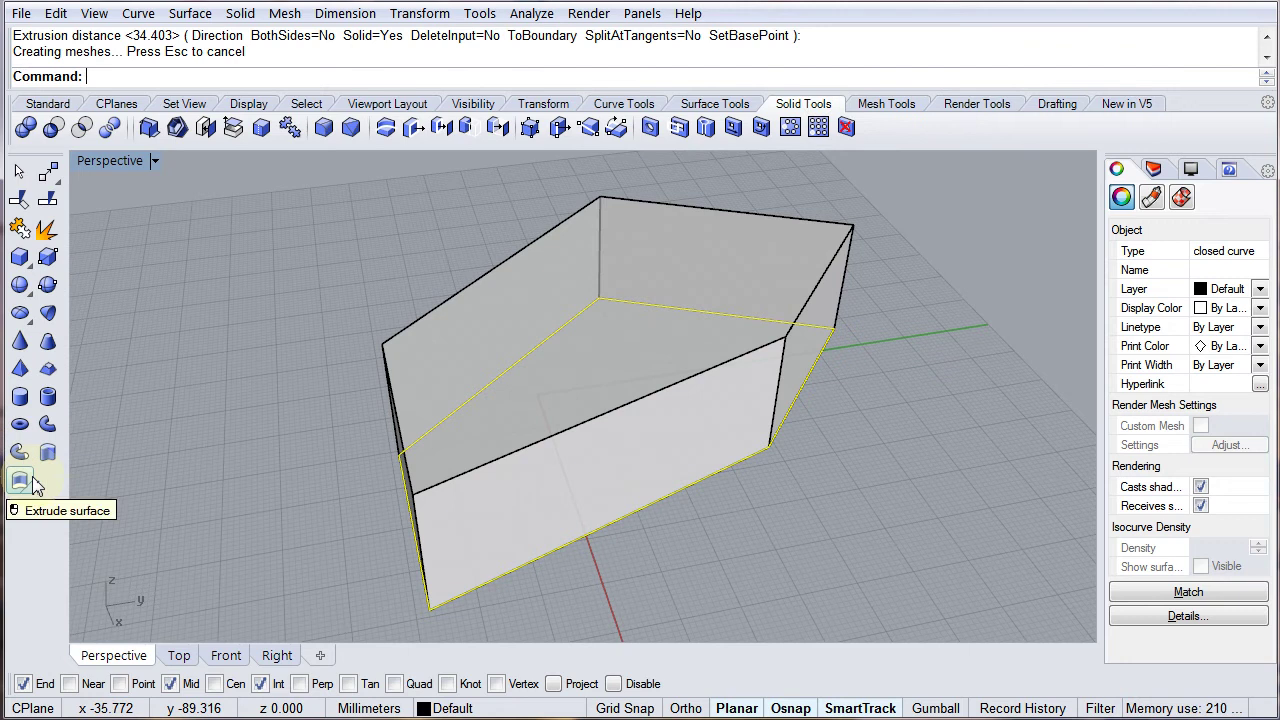
click(337, 280)
right_drag(537, 415, 673, 457)
right_drag(523, 343, 586, 223)
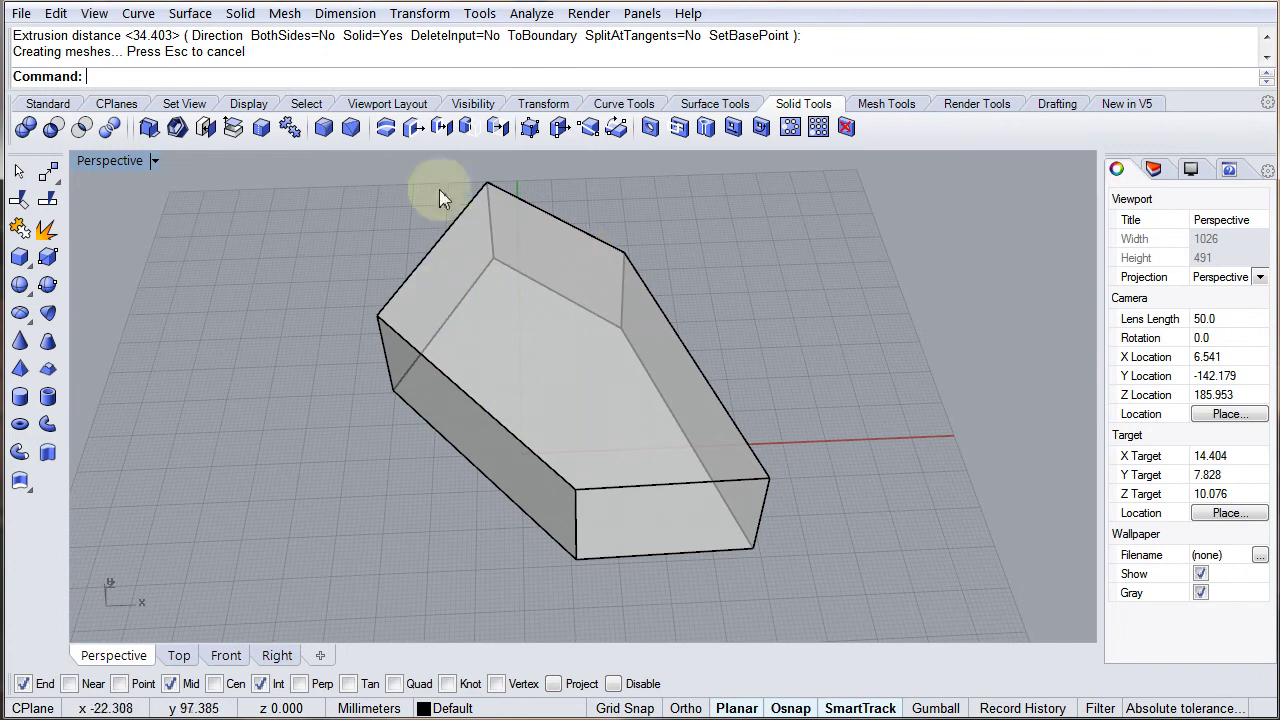
- Try to draw a polyline on the solid's top face, starting from an upper corner without a surface constraint
click(48, 104)
click(22, 203)
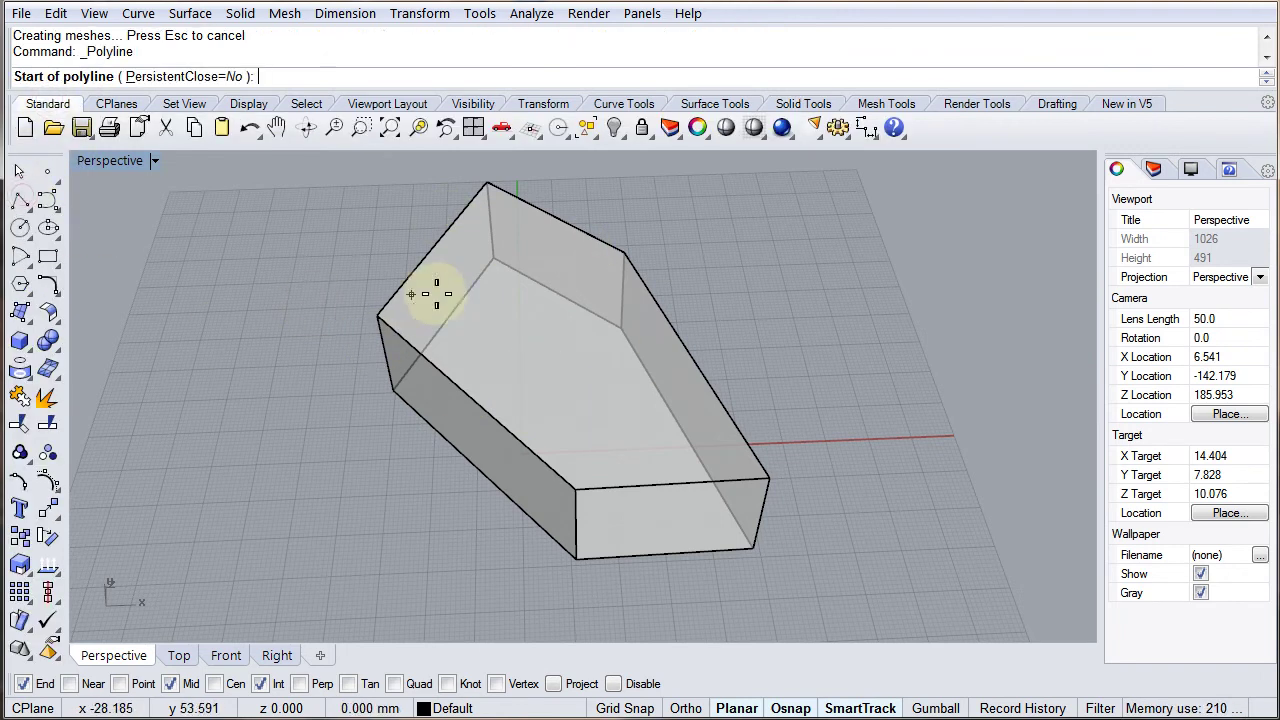
right_drag(645, 288, 497, 374)
right_drag(577, 354, 572, 292)
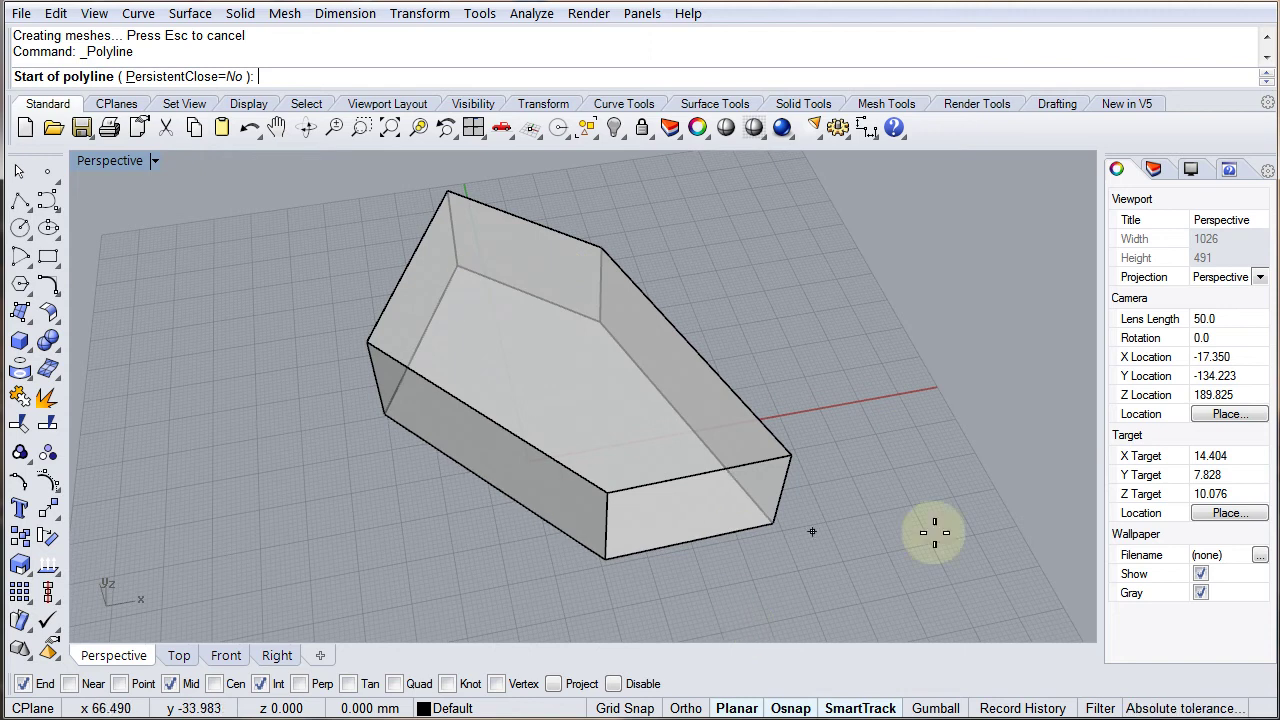
right_drag(486, 363, 519, 300)
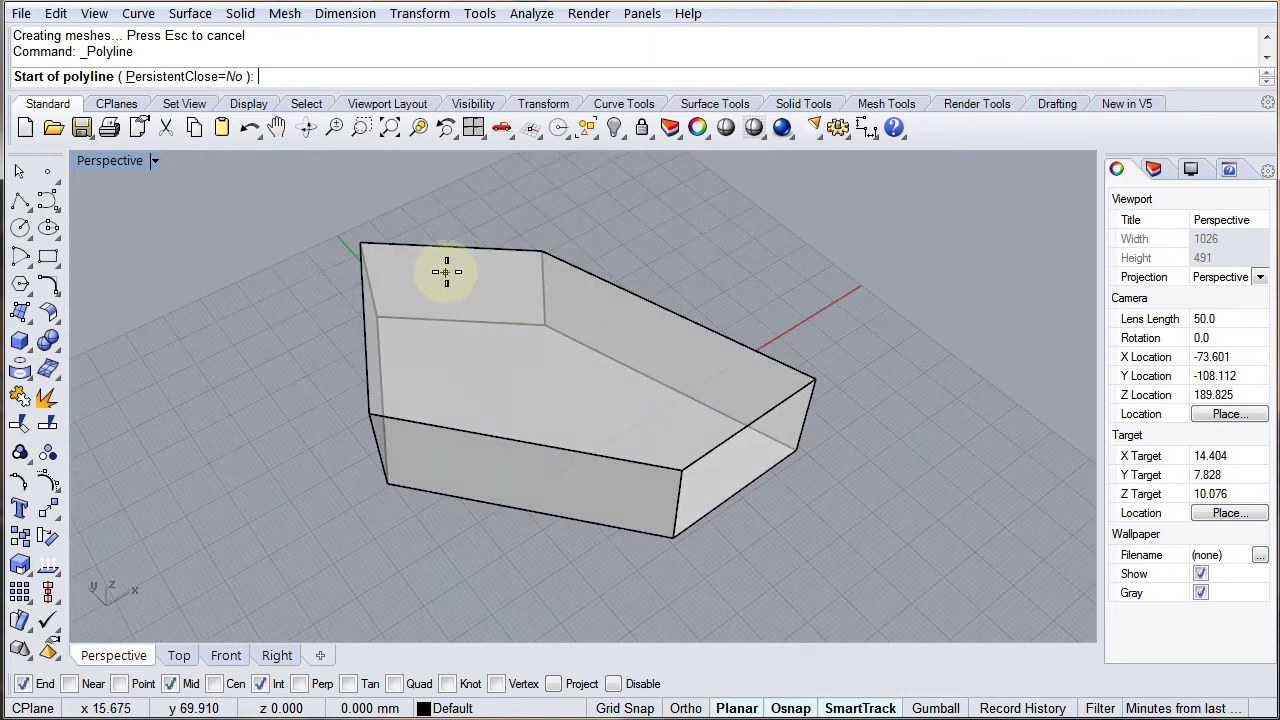
click(363, 245)
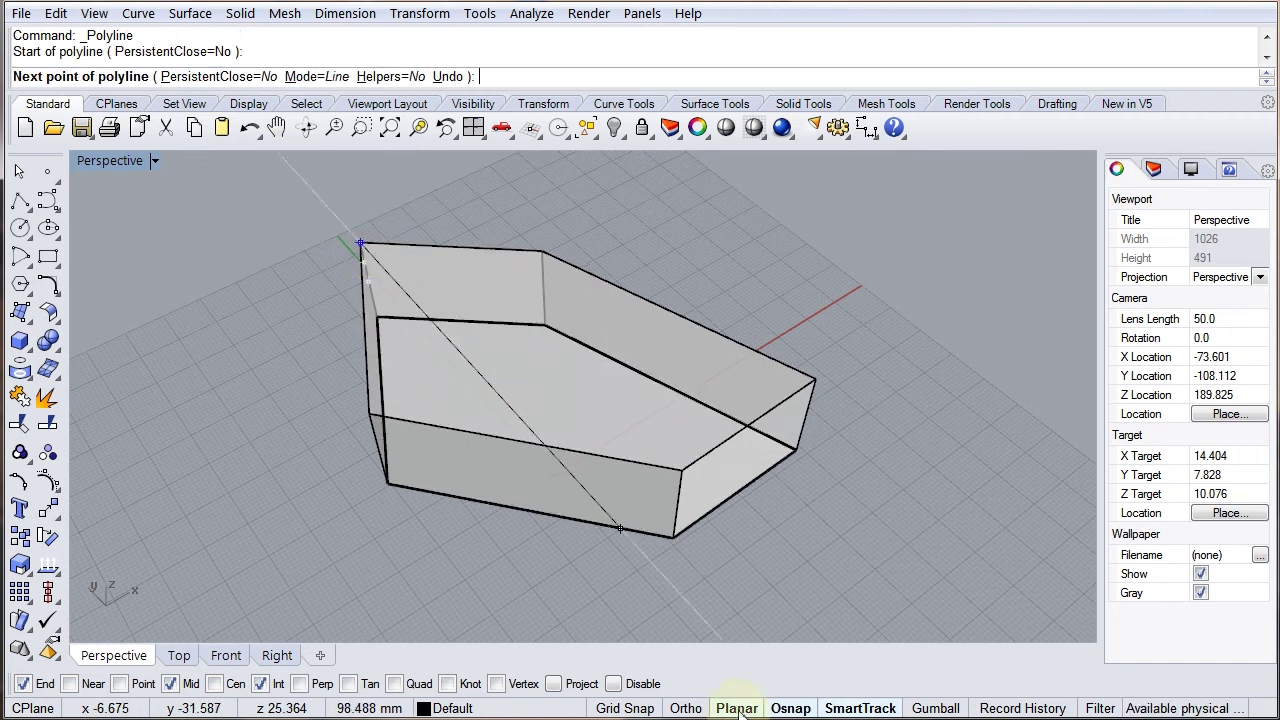
click(466, 283)
right_drag(457, 372, 443, 414)
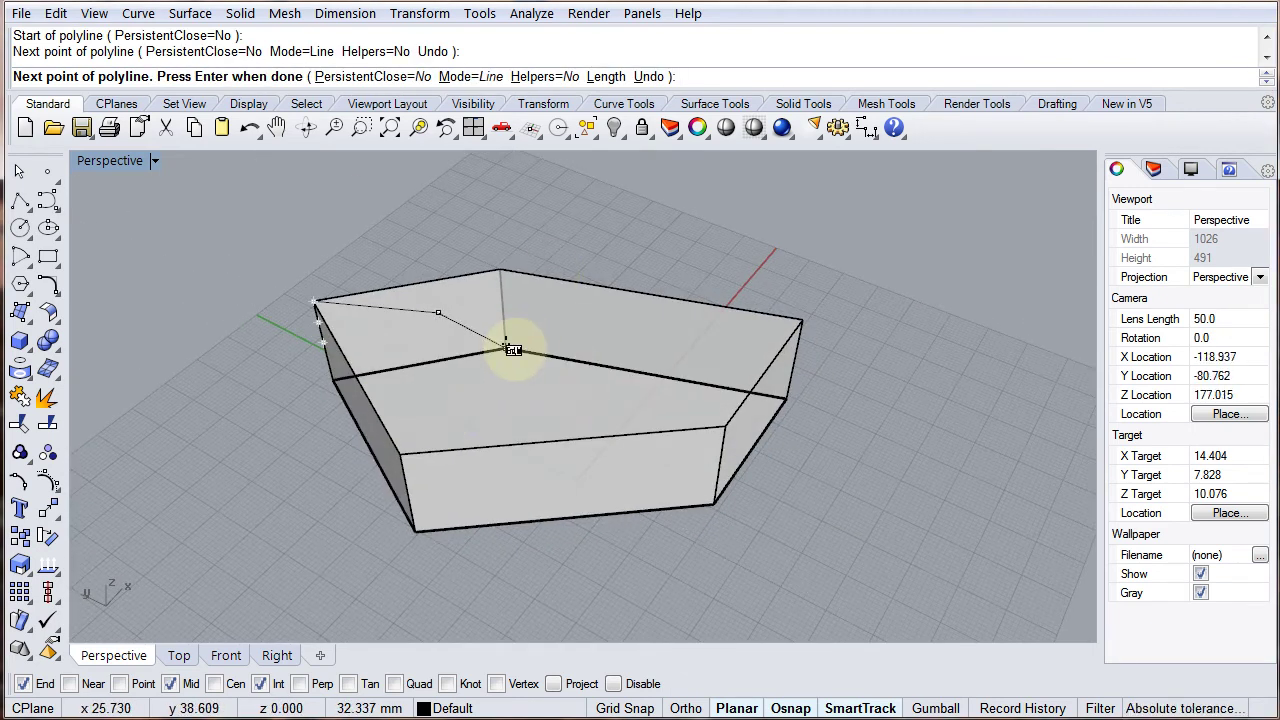
click(512, 349)
right_drag(523, 351, 591, 390)
key(Return)
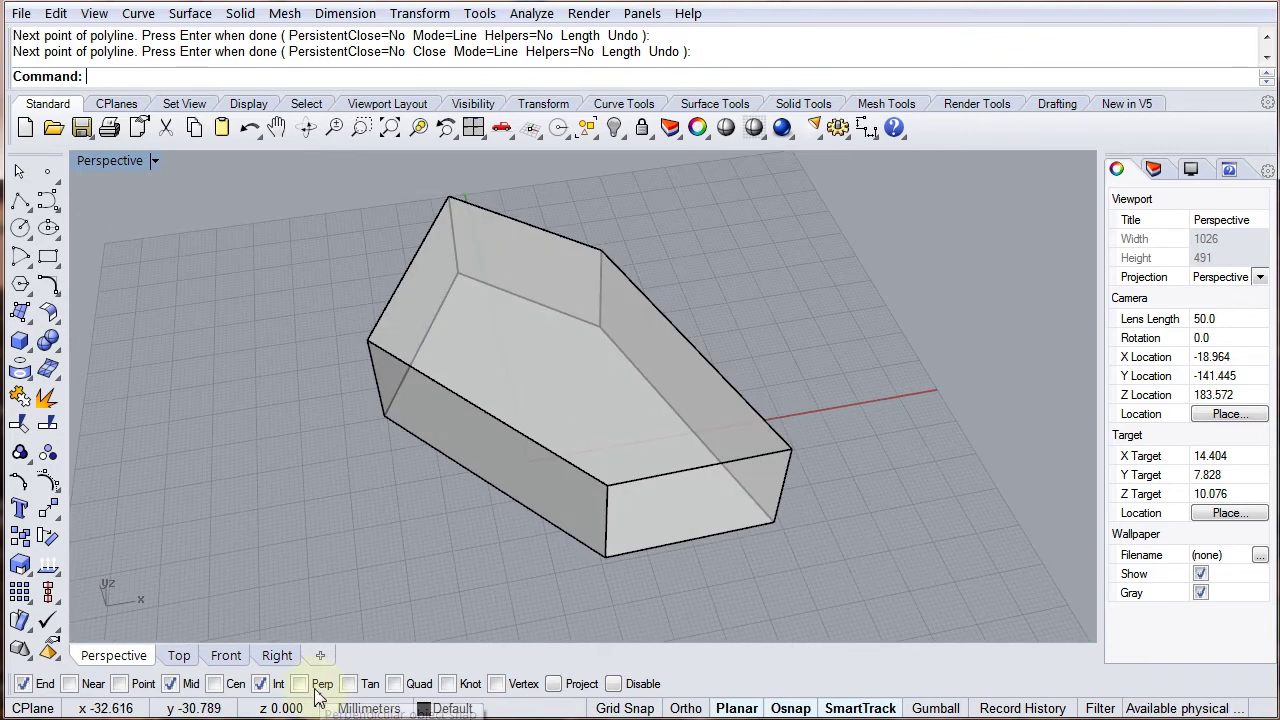
- Draw a closed five-sided polyline constrained to the solid's top face with OnSurface, from an interior point through one corner and three edge midpoints
click(22, 202)
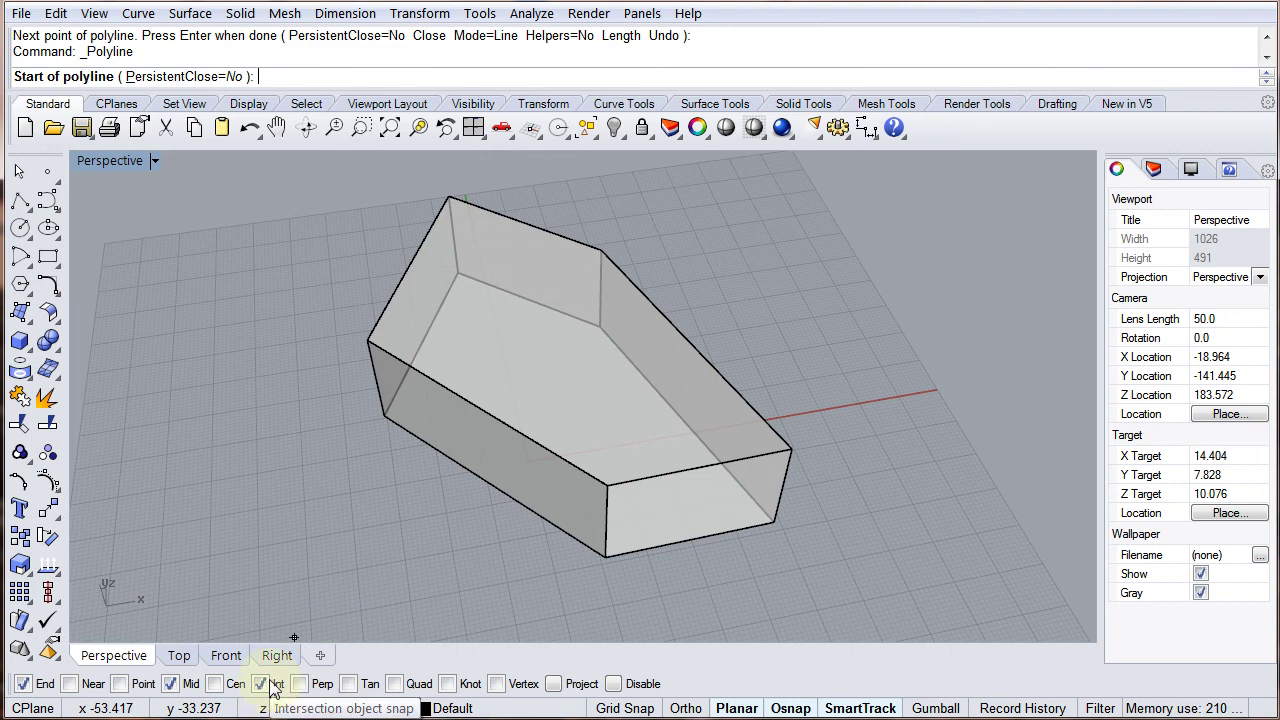
key(ctrl)
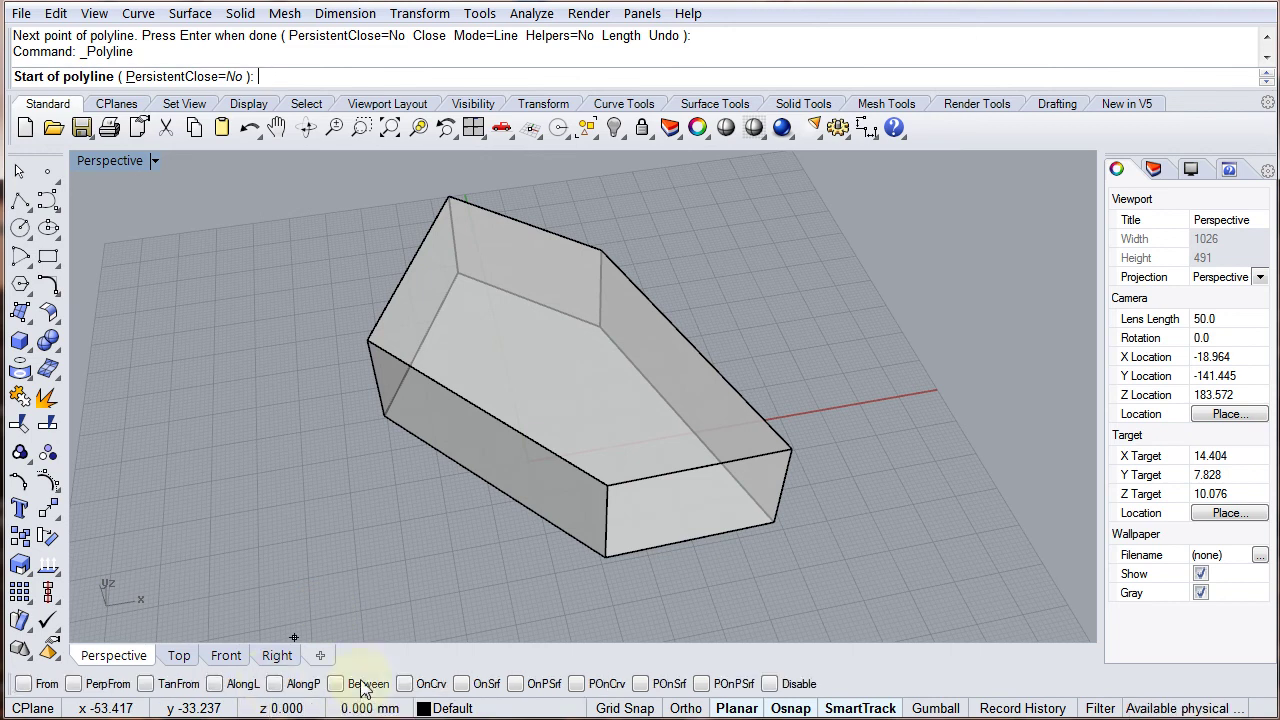
ctrl+click(468, 686)
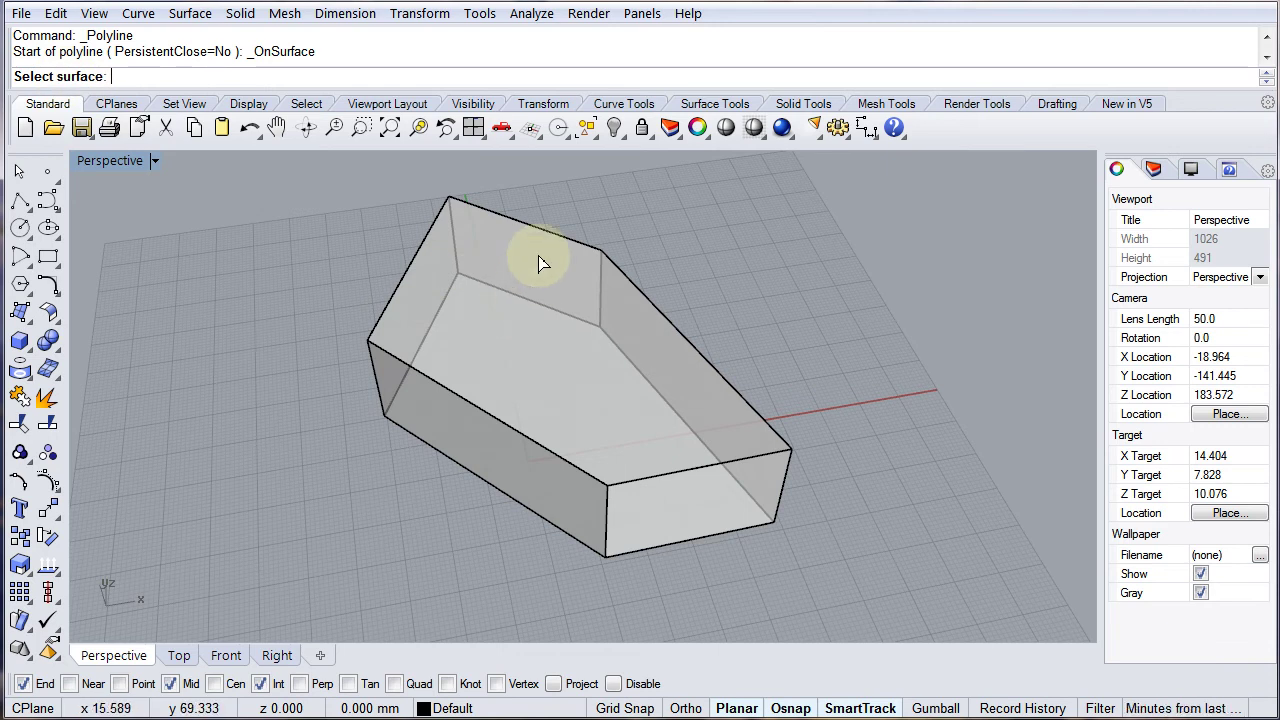
right_drag(540, 267, 548, 307)
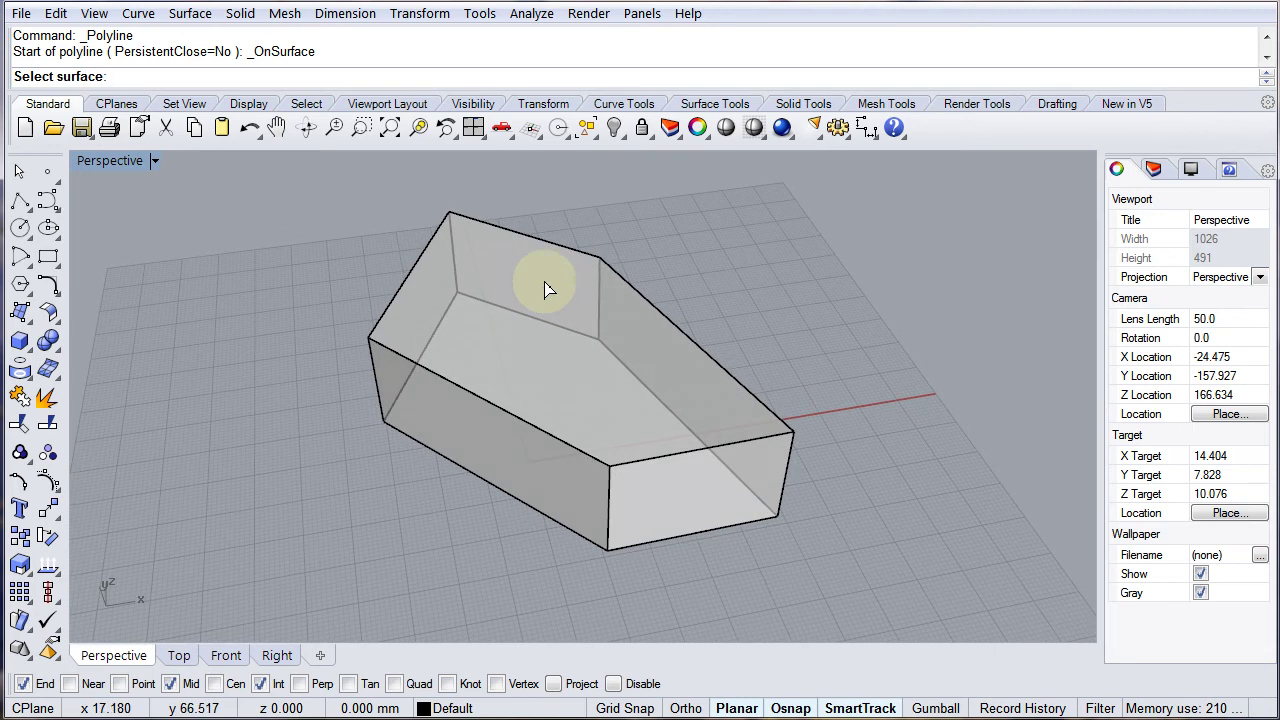
click(546, 289)
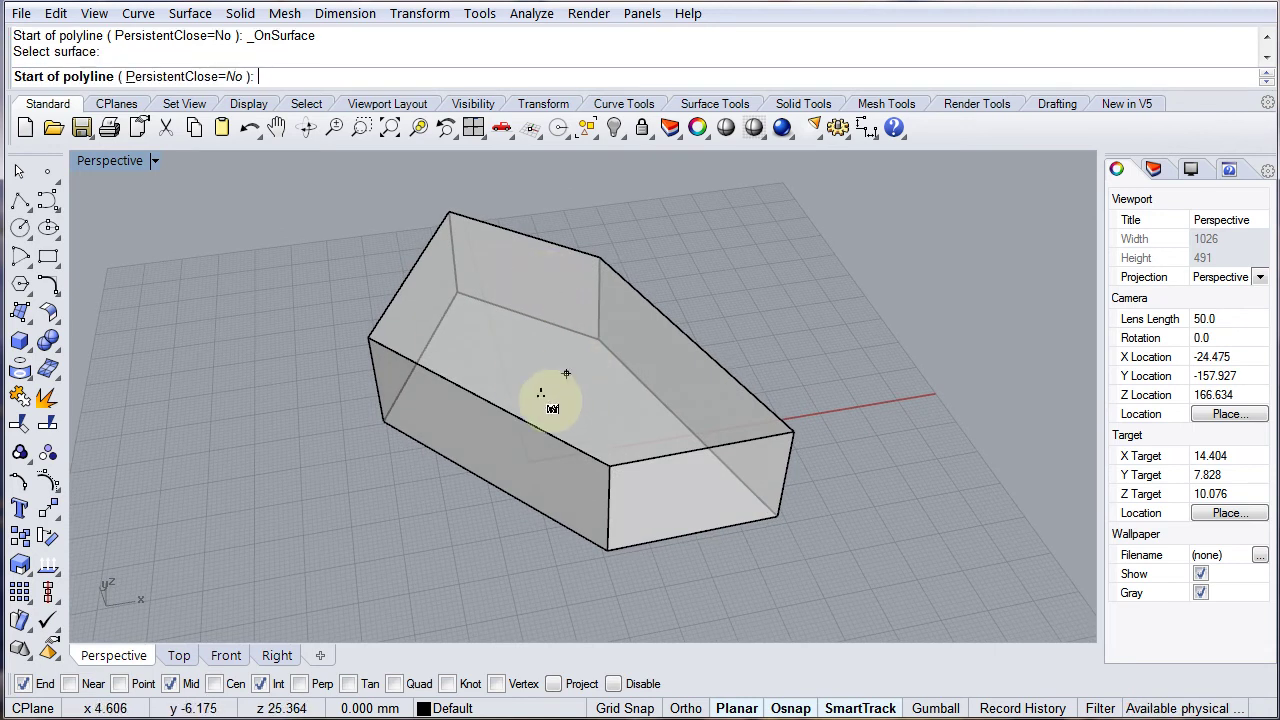
click(530, 268)
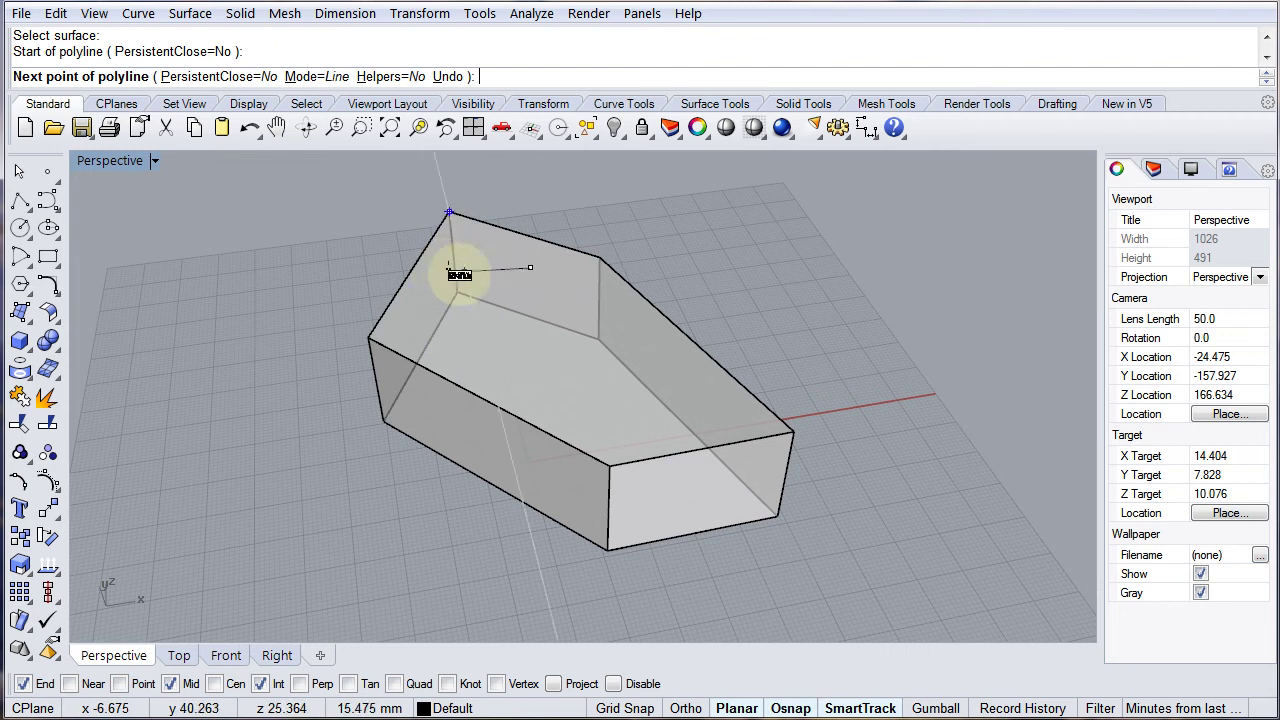
click(412, 264)
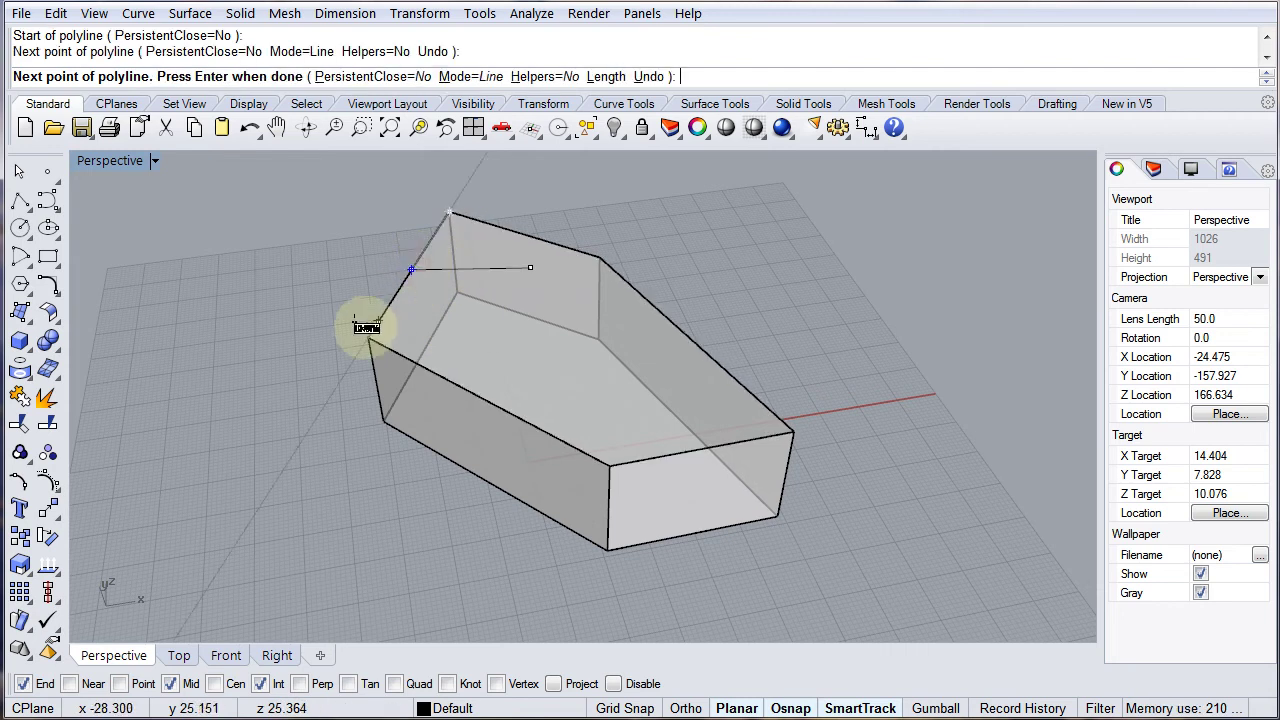
click(369, 338)
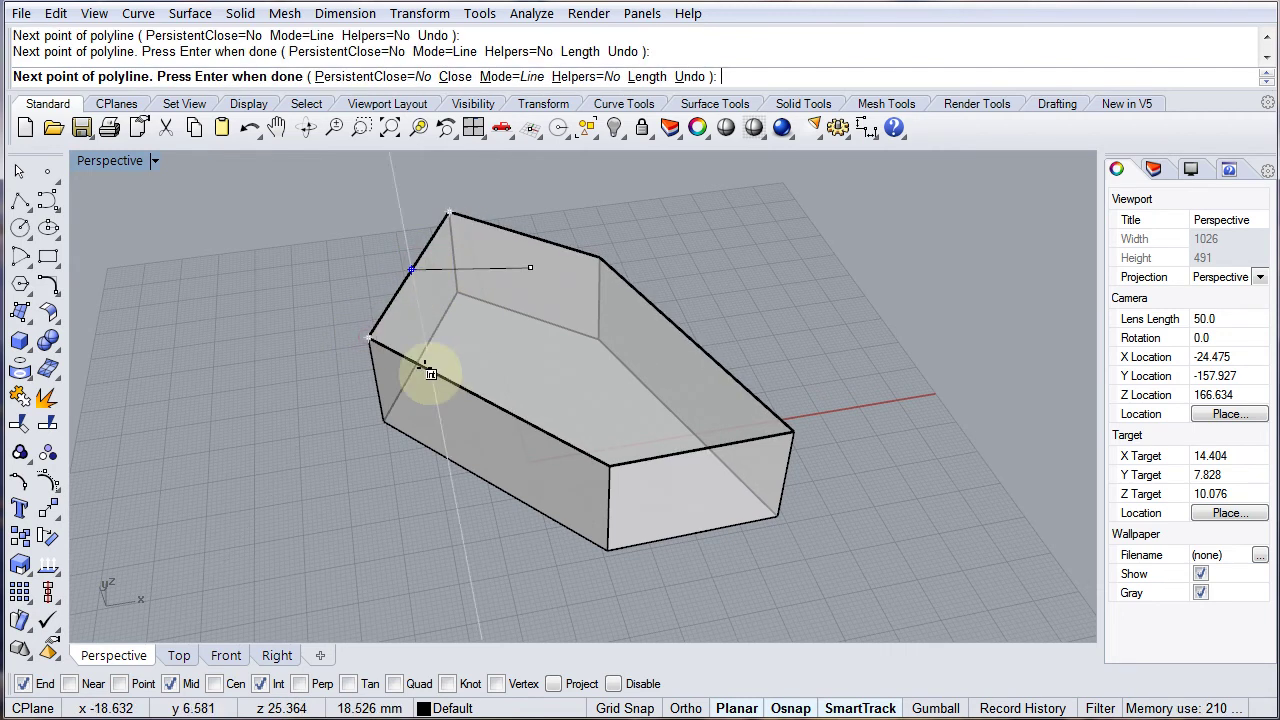
click(484, 389)
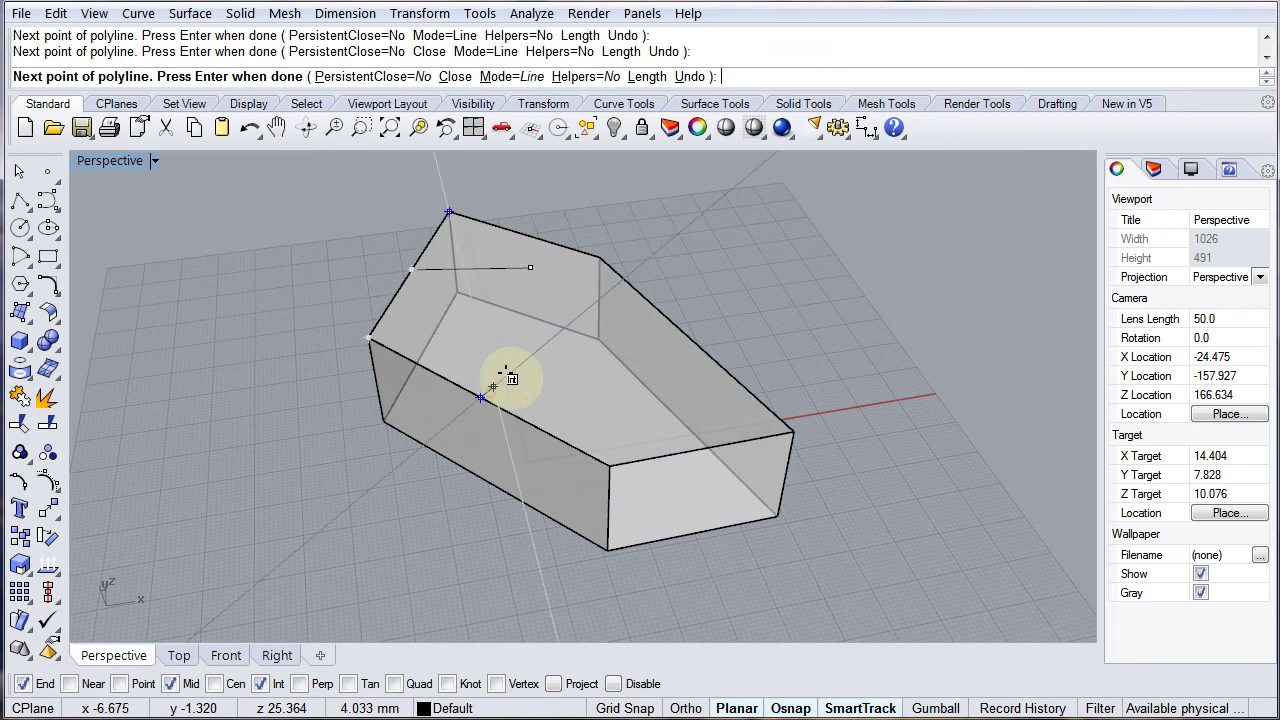
click(683, 333)
click(546, 267)
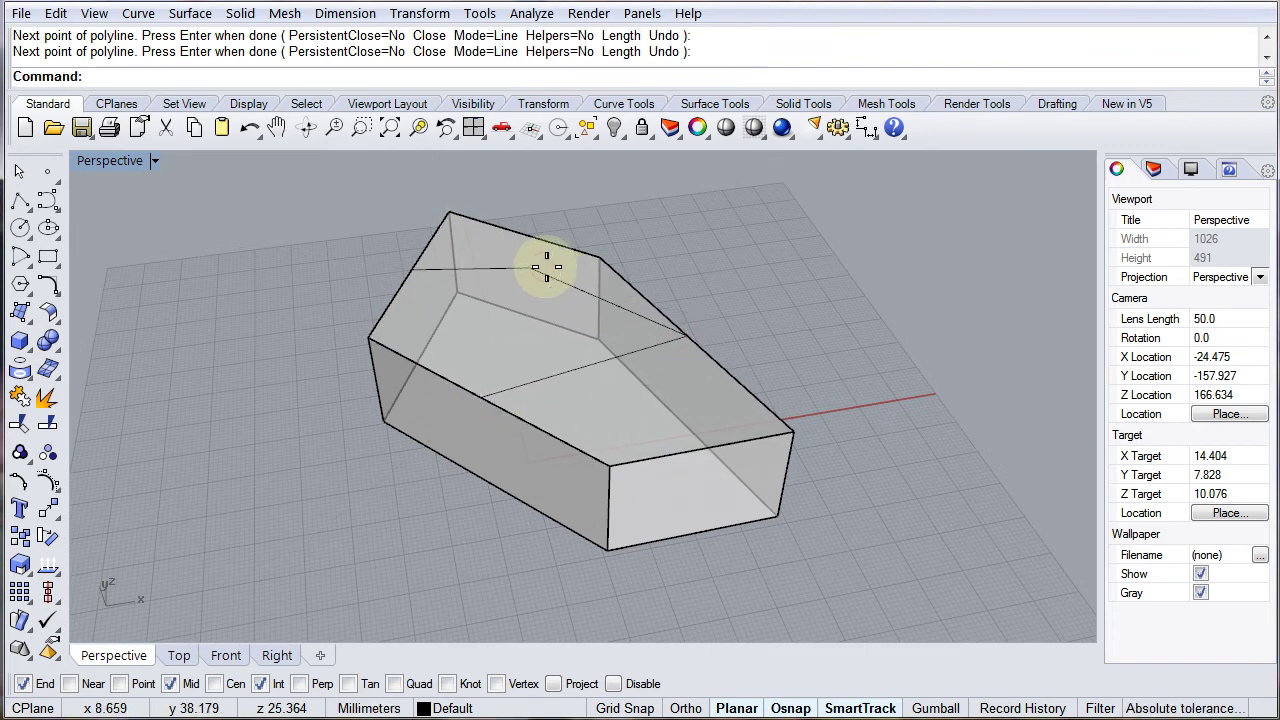
- Extrude the polyline on the top face upward into a second solid about 34 mm high
mouse_move(571, 337)
right_down()
mouse_move(243, 406)
mouse_move(206, 326)
mouse_move(494, 389)
mouse_move(651, 397)
mouse_move(685, 447)
mouse_move(566, 429)
mouse_move(532, 392)
right_up()
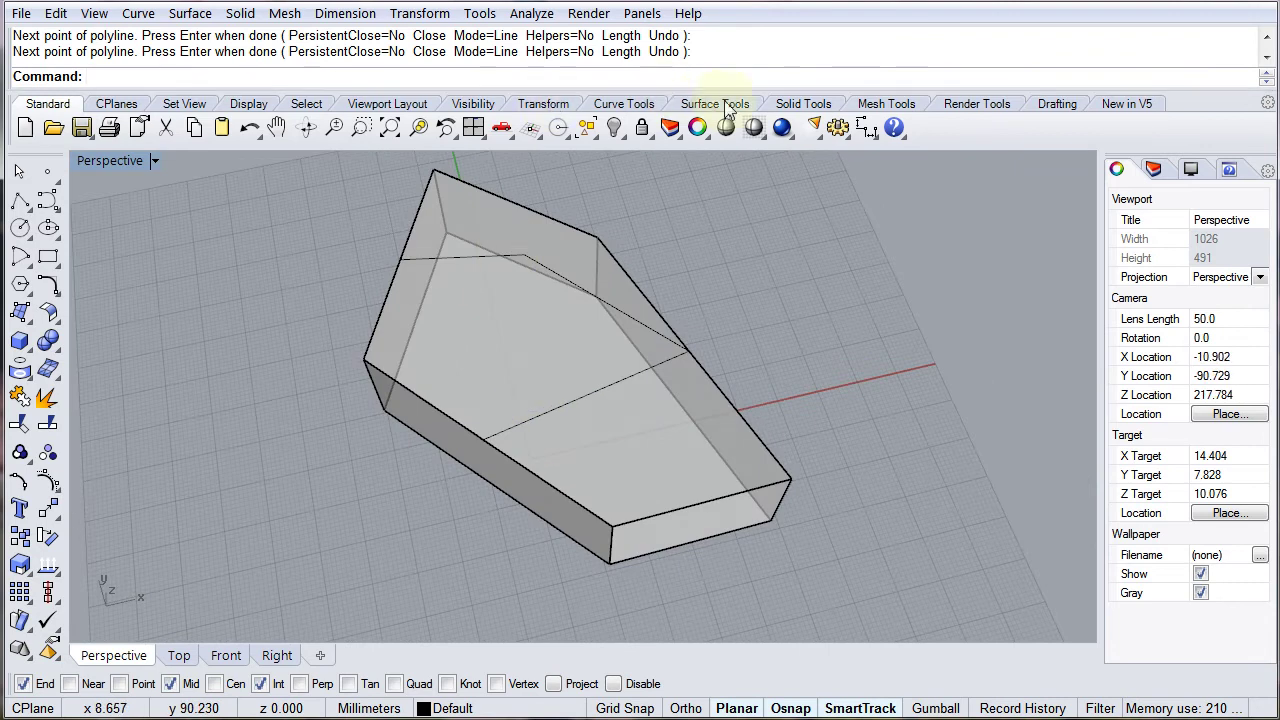
click(803, 103)
click(48, 453)
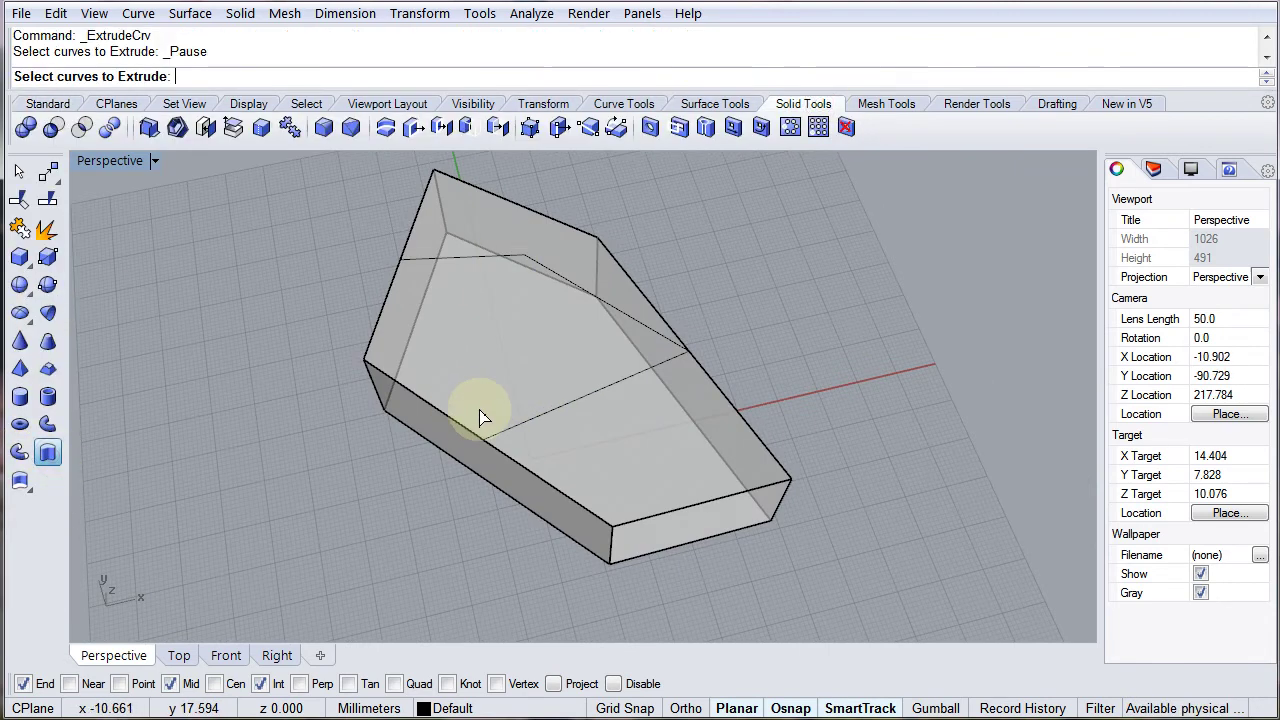
click(506, 435)
key(Return)
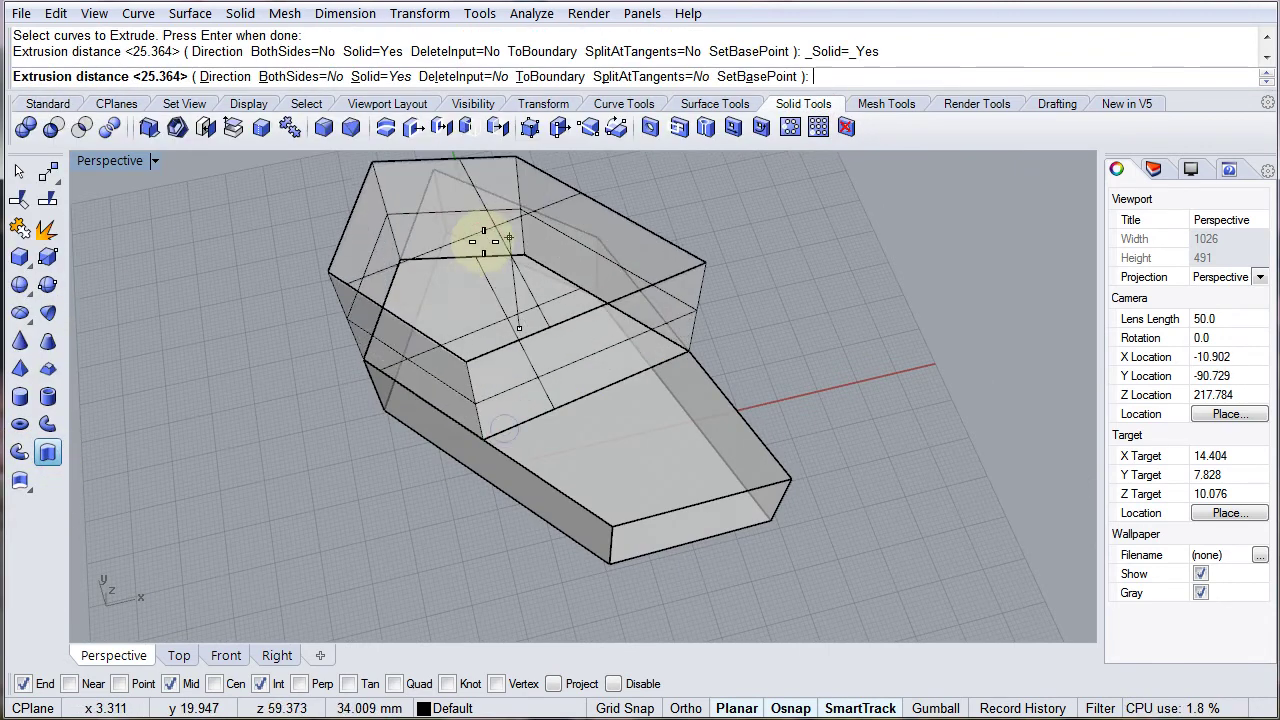
click(483, 237)
- Explode both the lower and upper extruded solids into separate surfaces and clear the selection
right_drag(586, 266, 688, 466)
right_drag(566, 409, 473, 414)
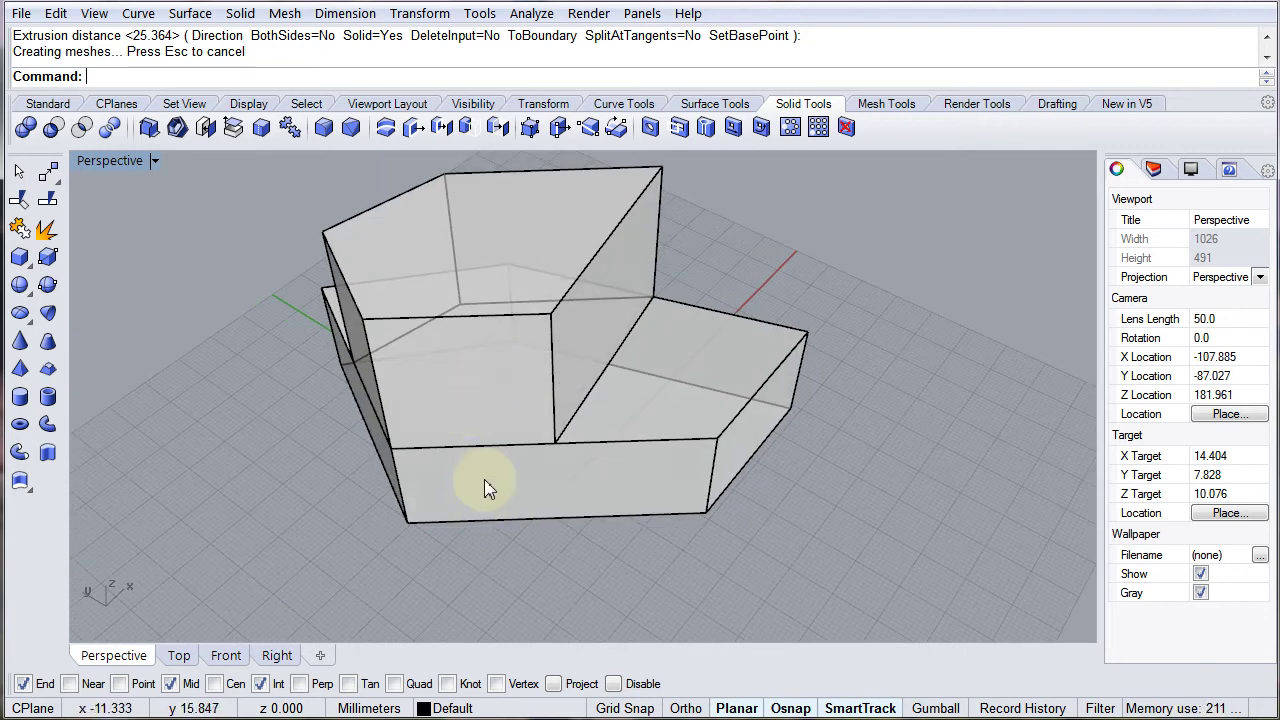
right_drag(486, 486, 506, 409)
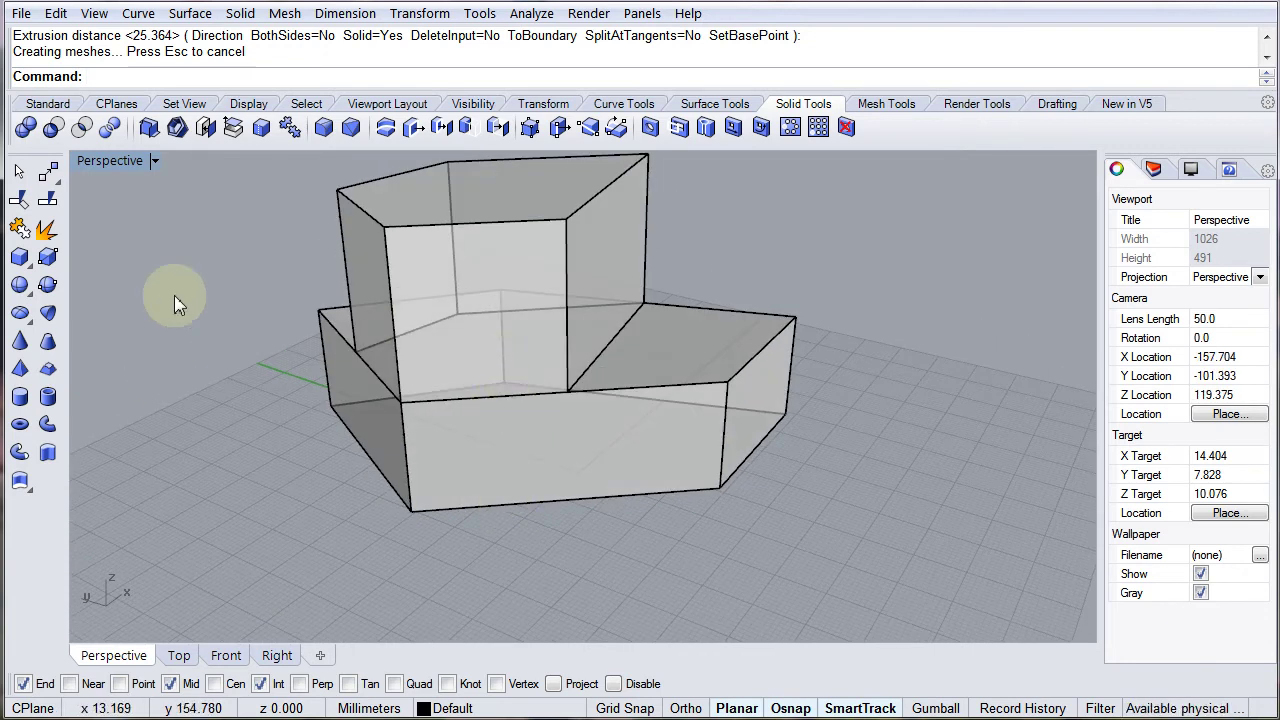
click(380, 301)
click(371, 293)
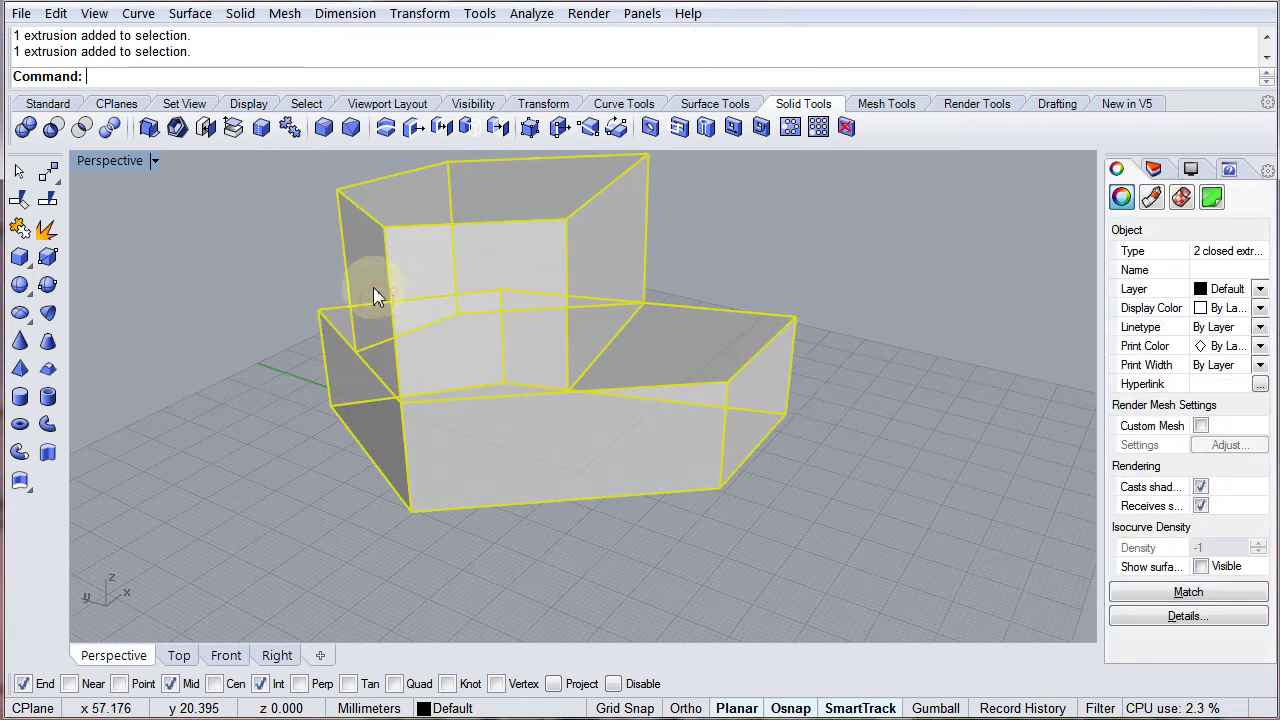
click(60, 240)
click(258, 262)
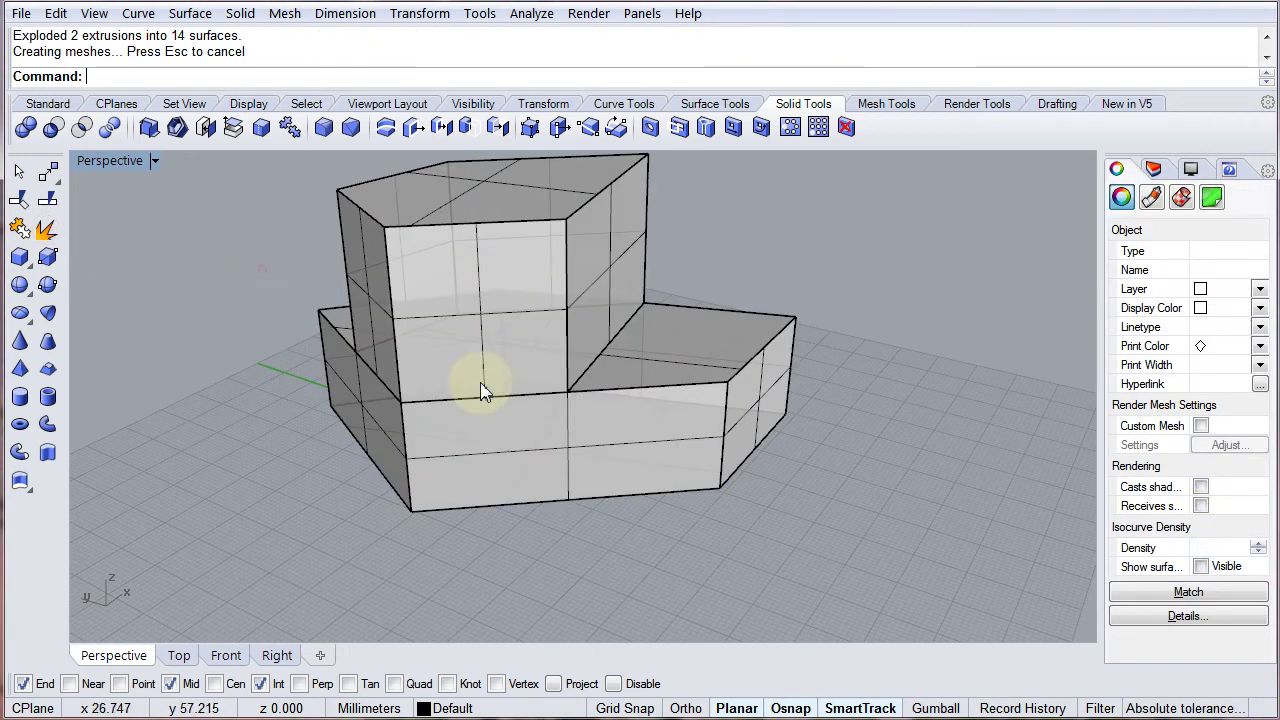
- Try deleting the upper solid's bottom surface, where it rests on the lower solid
click(512, 340)
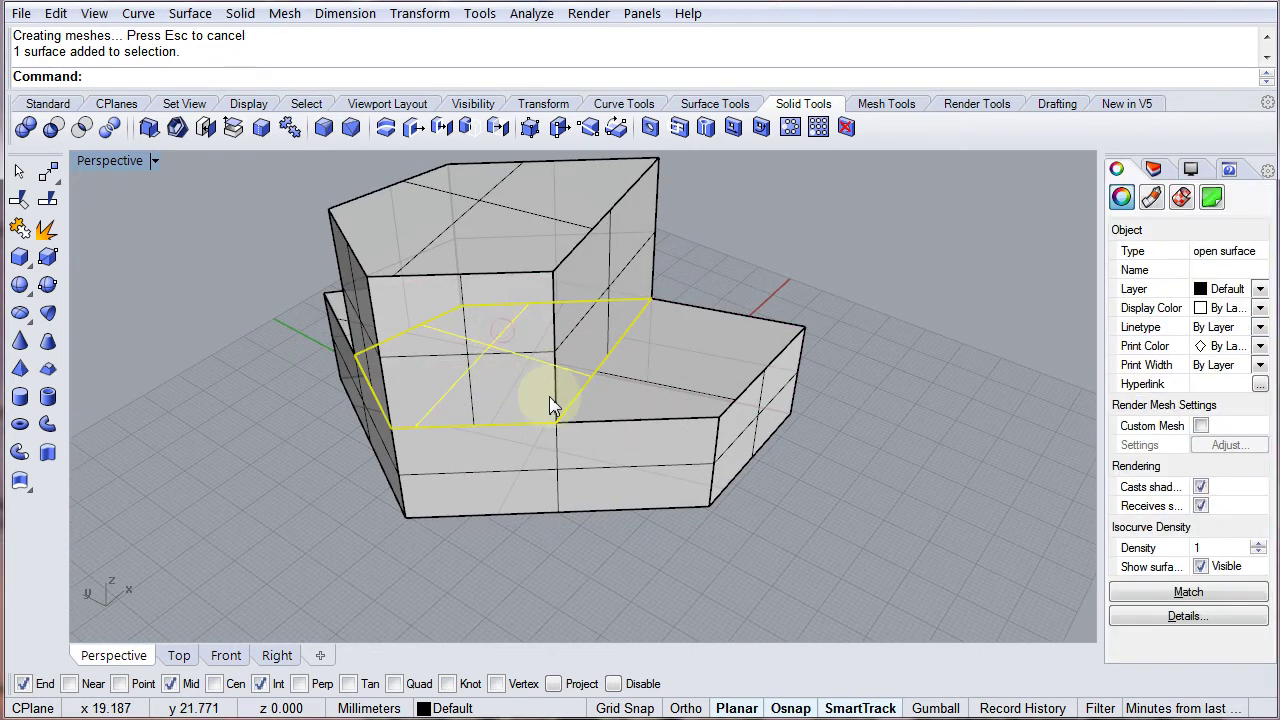
key(Delete)
right_drag(560, 400, 755, 320)
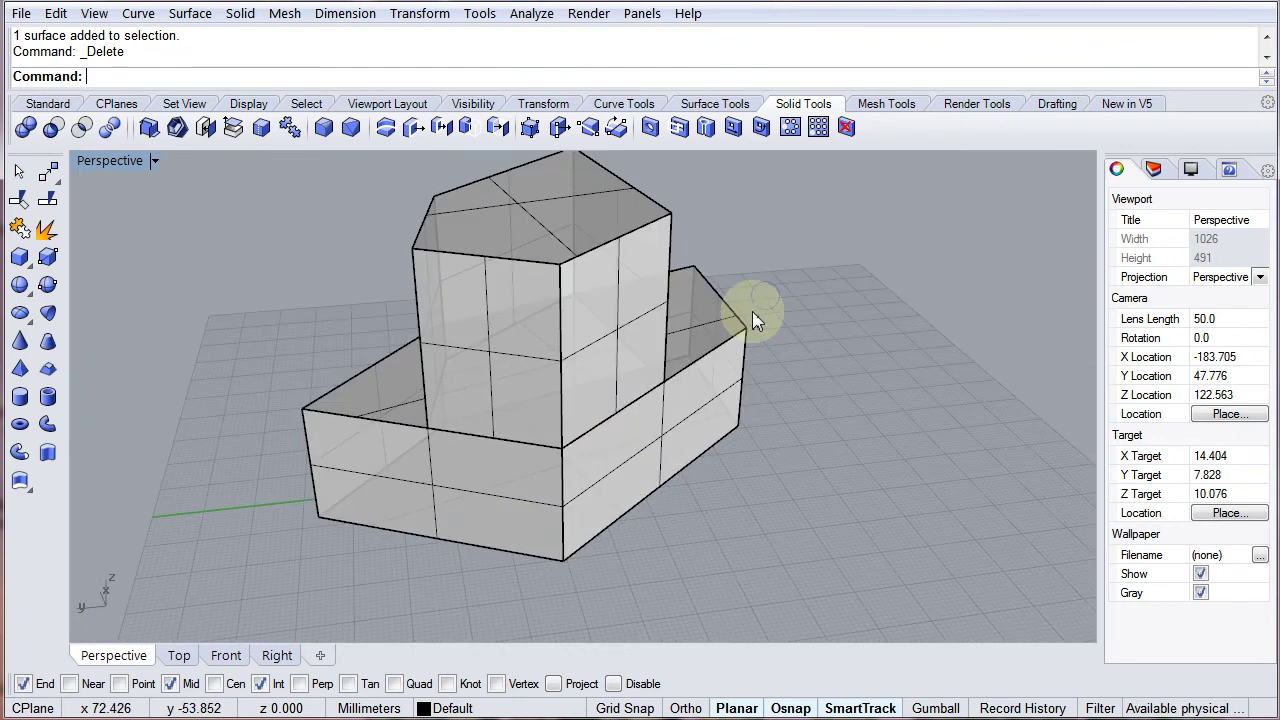
- Undo the surface deletion and the explode, and join the upper and lower extrusions with a Boolean union
key(ctrl+z)
key(ctrl+z)
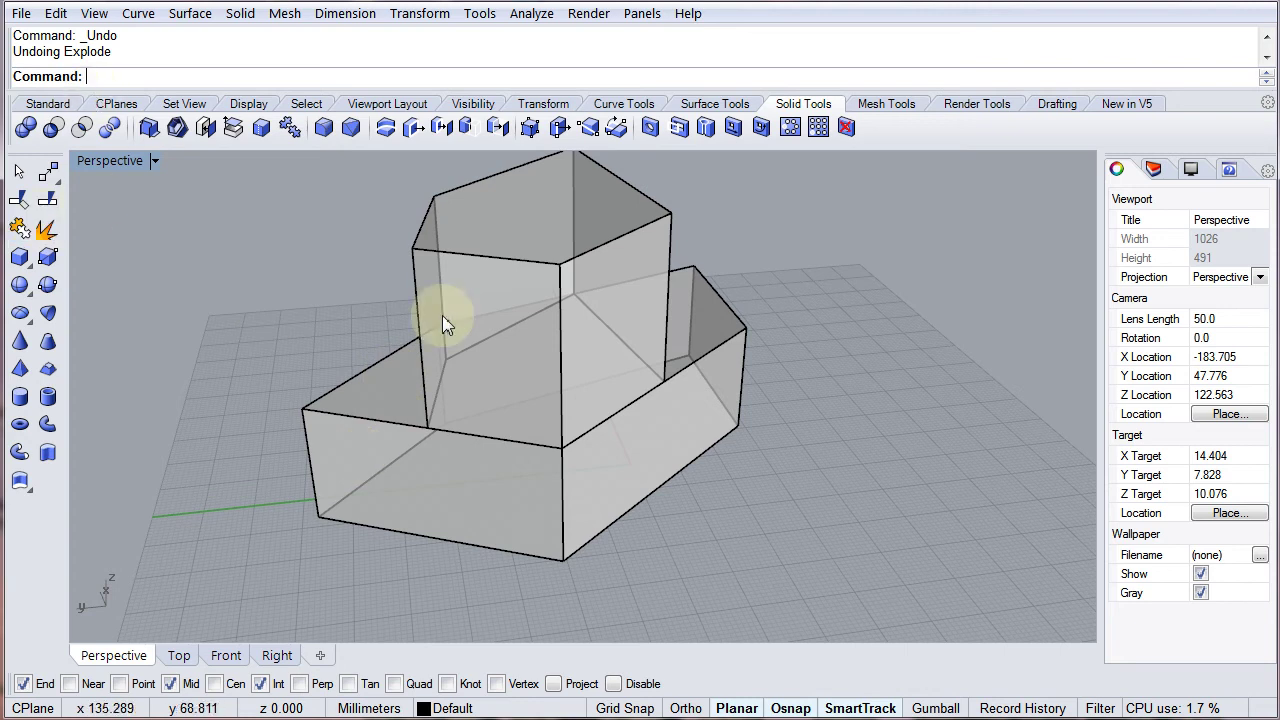
click(497, 347)
shift+click(456, 480)
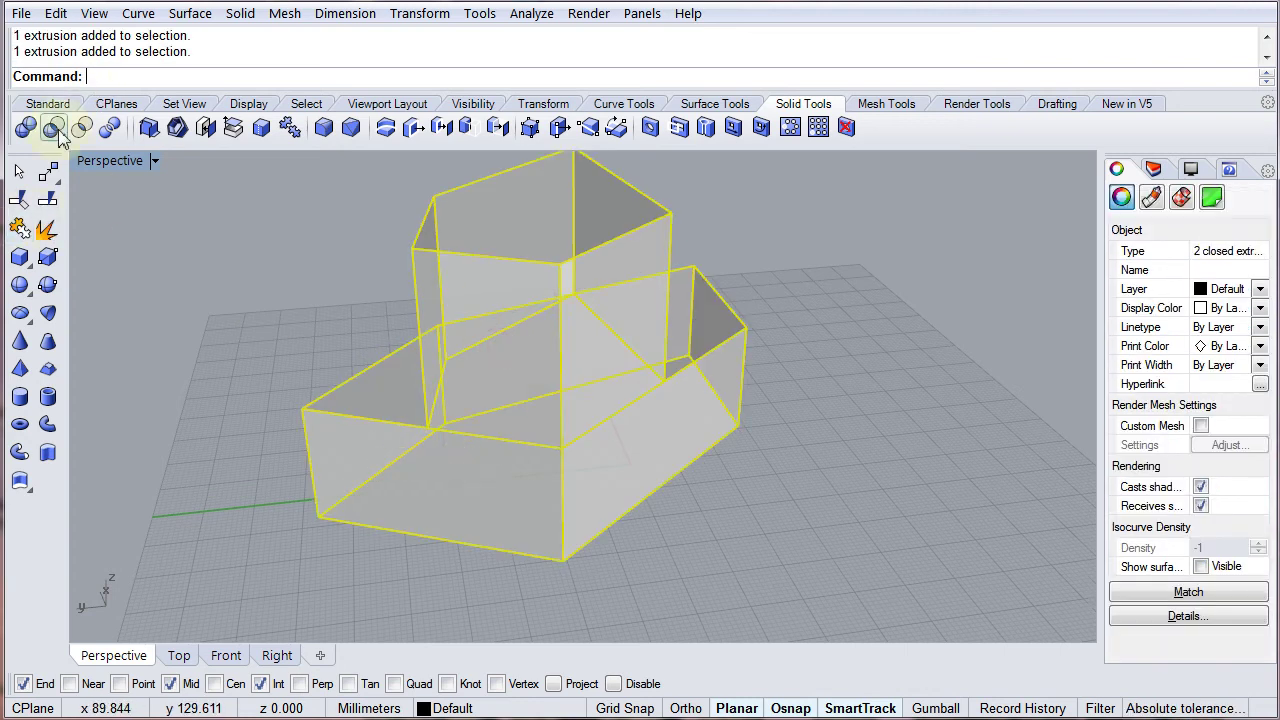
click(42, 134)
- Calculate the volume of the united polysurface with the mass properties and clear the selection
right_drag(543, 357, 450, 325)
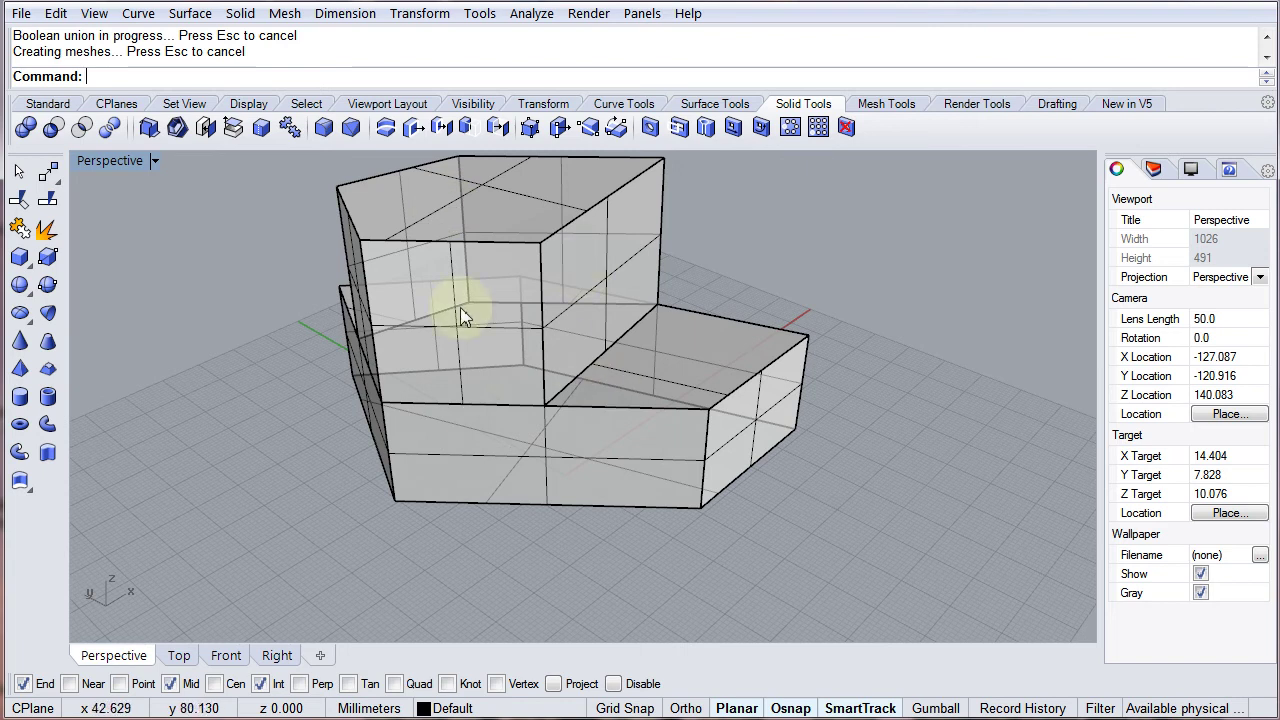
right_drag(577, 388, 666, 444)
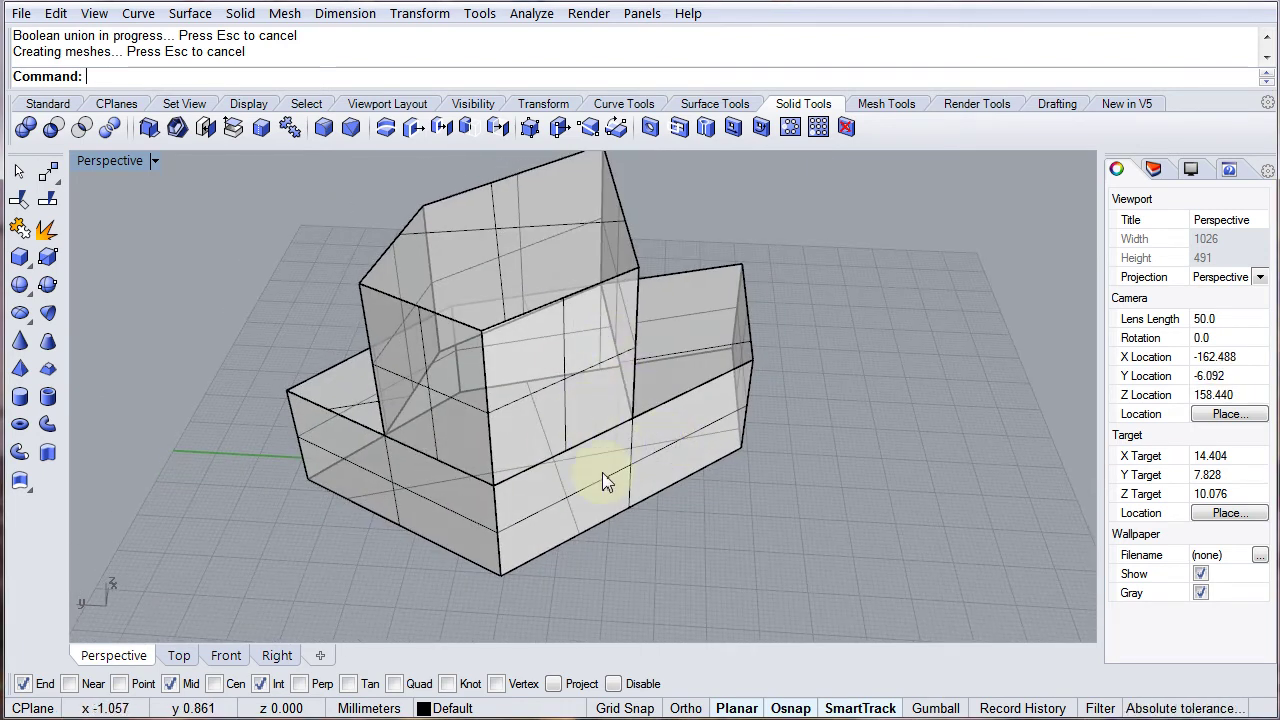
right_drag(603, 480, 537, 451)
right_drag(517, 392, 500, 423)
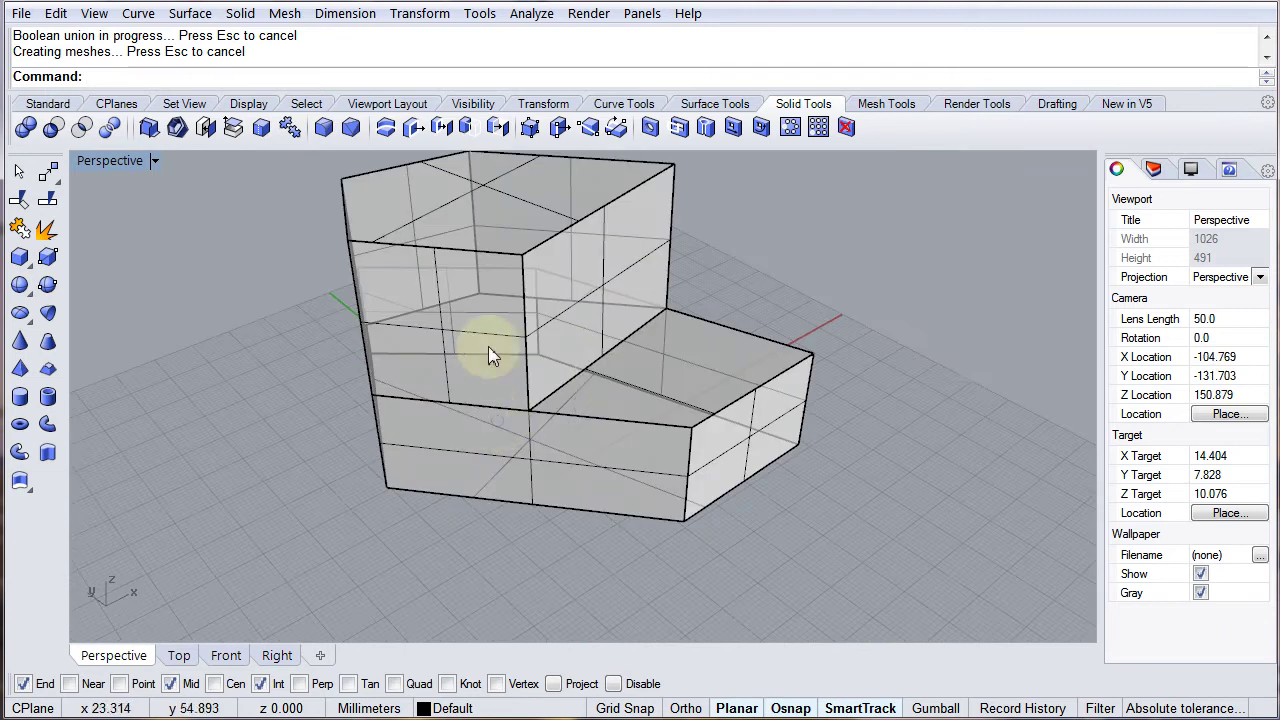
right_drag(654, 360, 457, 357)
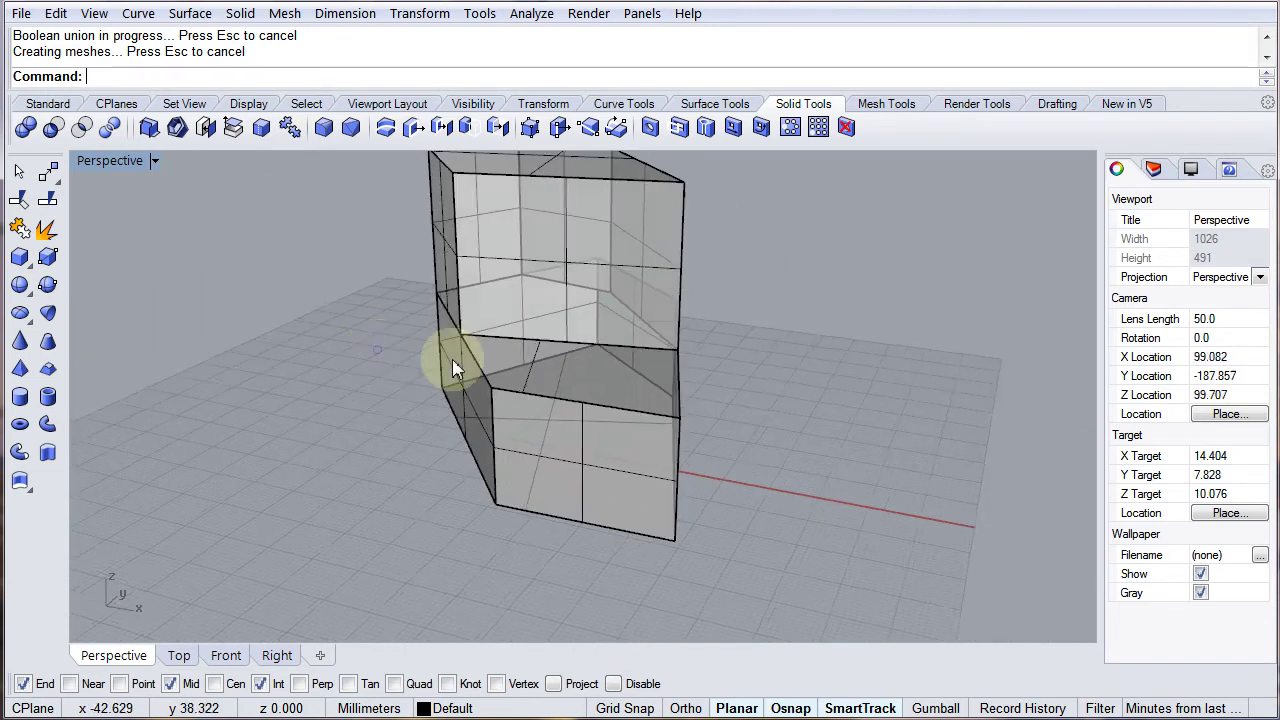
click(600, 358)
right_drag(610, 443, 880, 468)
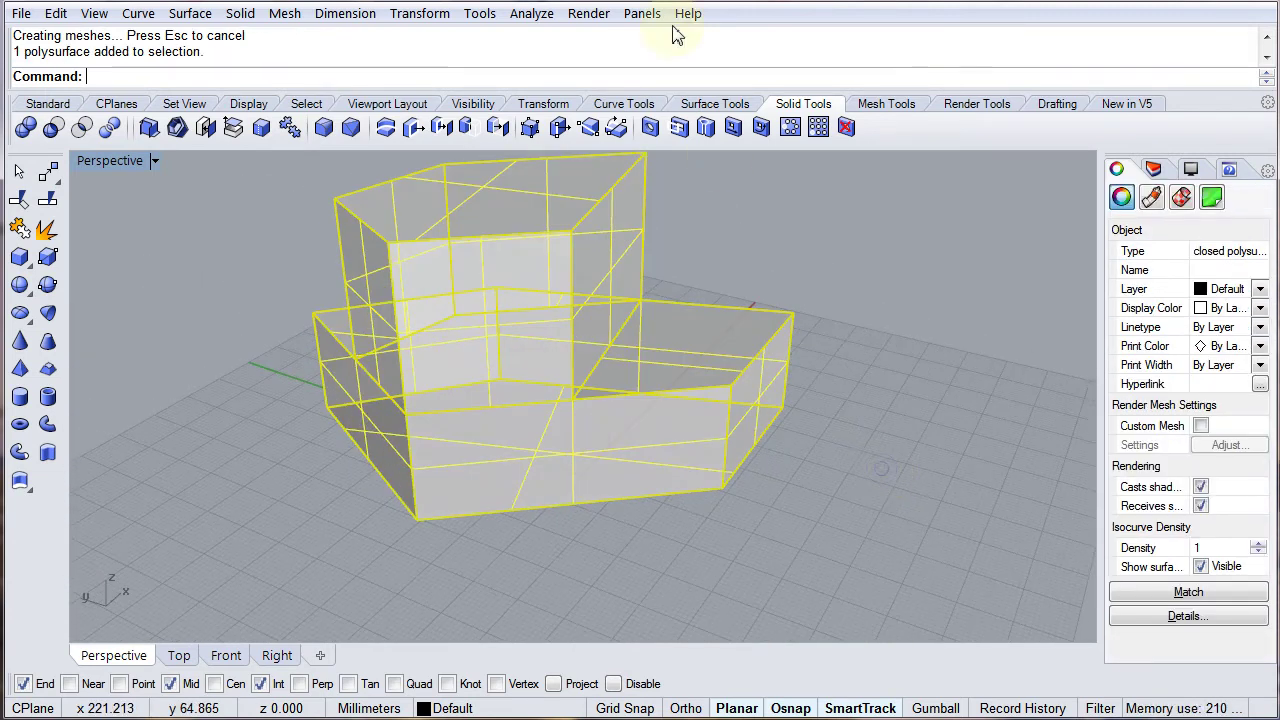
click(531, 14)
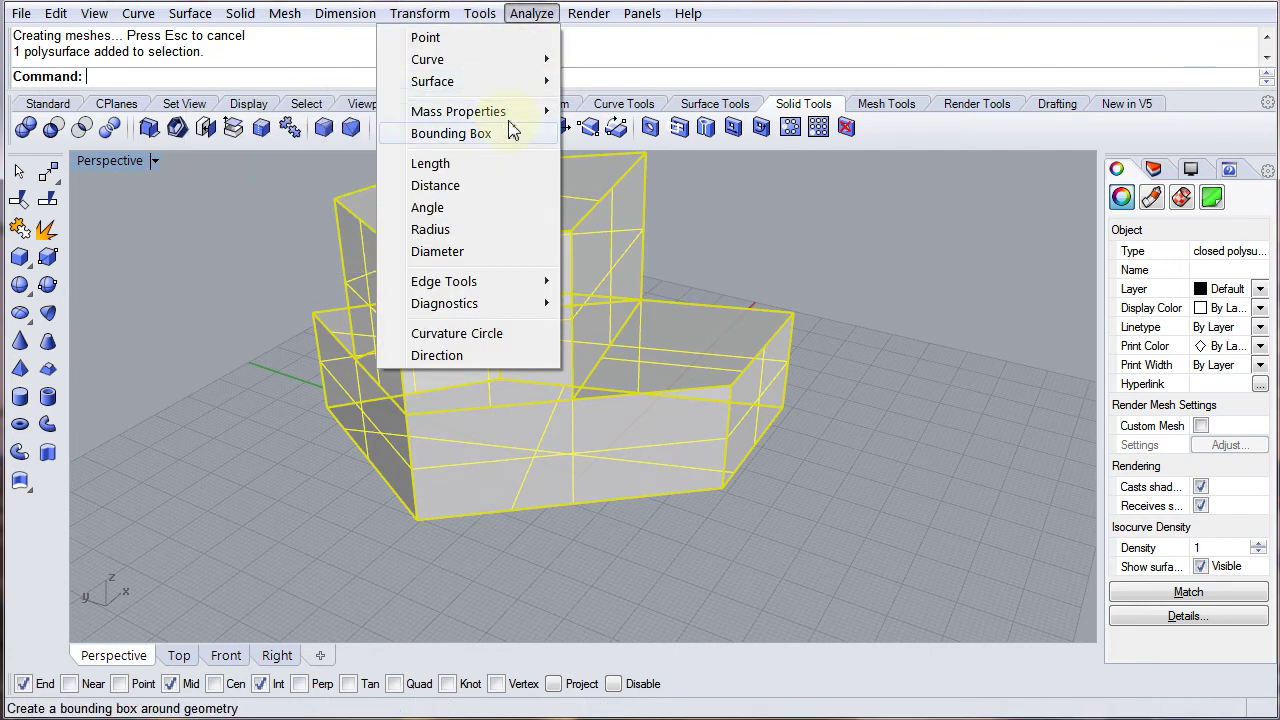
mouse_move(541, 117)
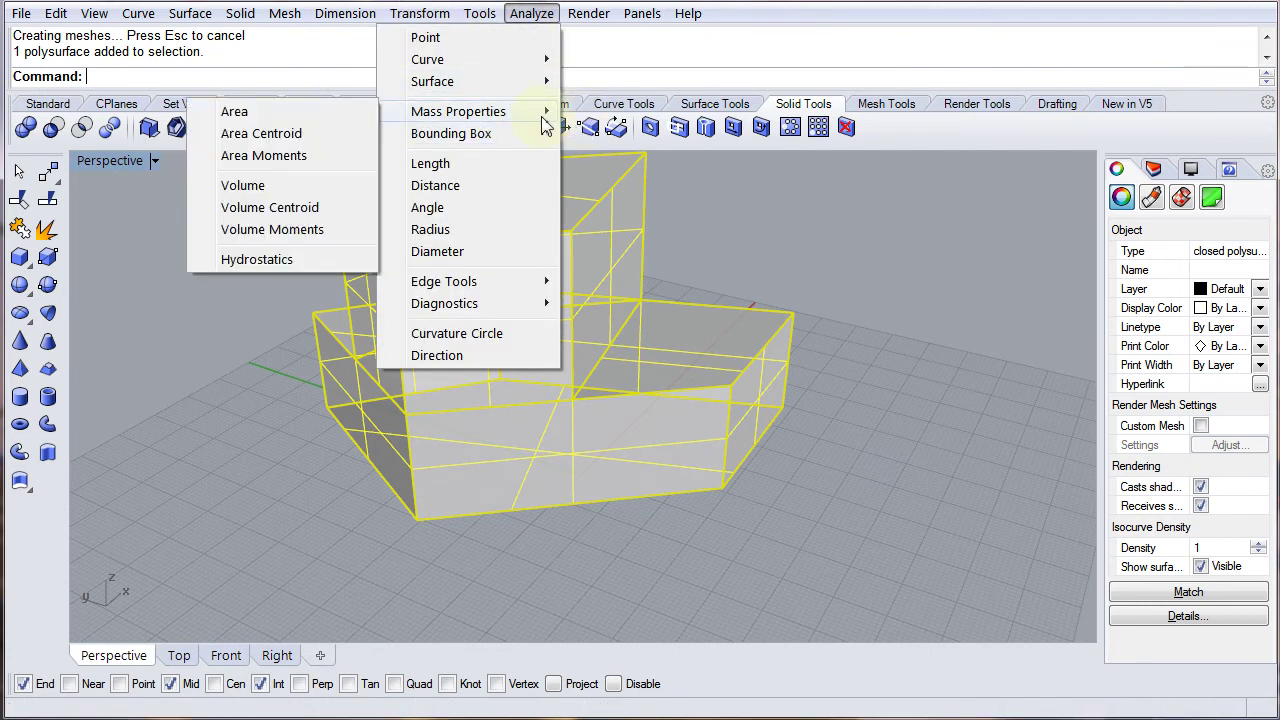
click(290, 185)
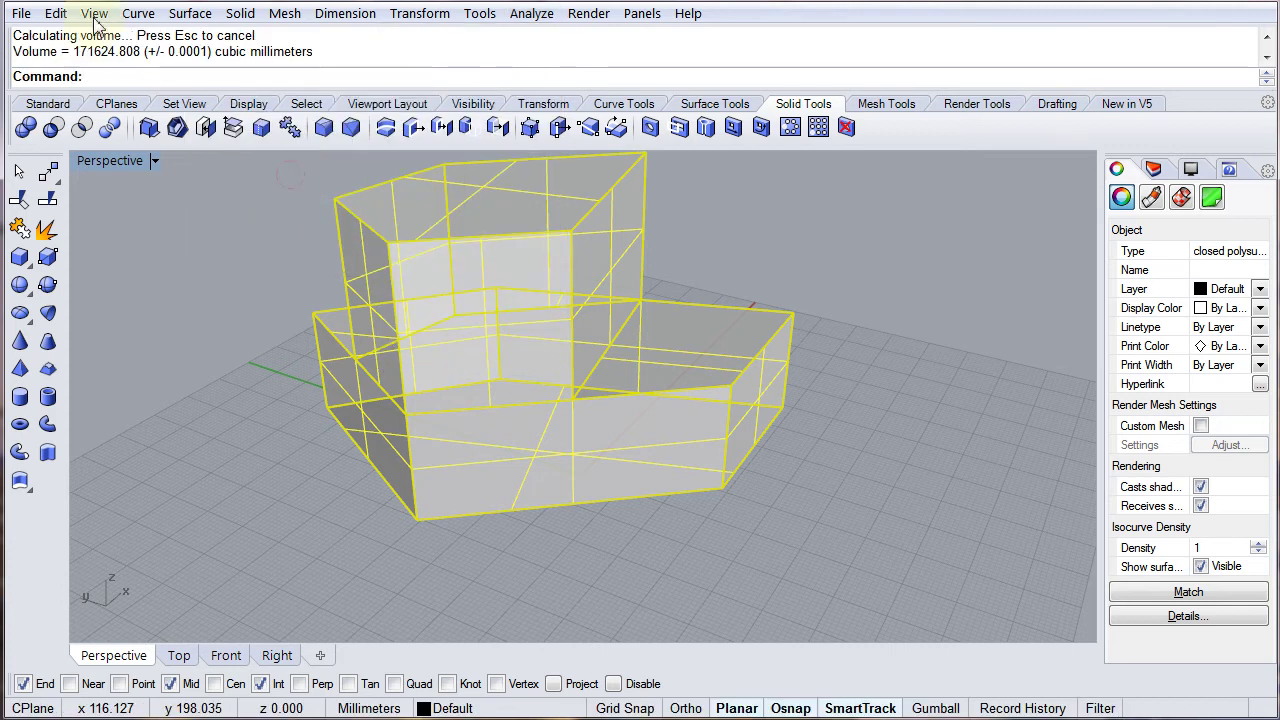
click(790, 205)
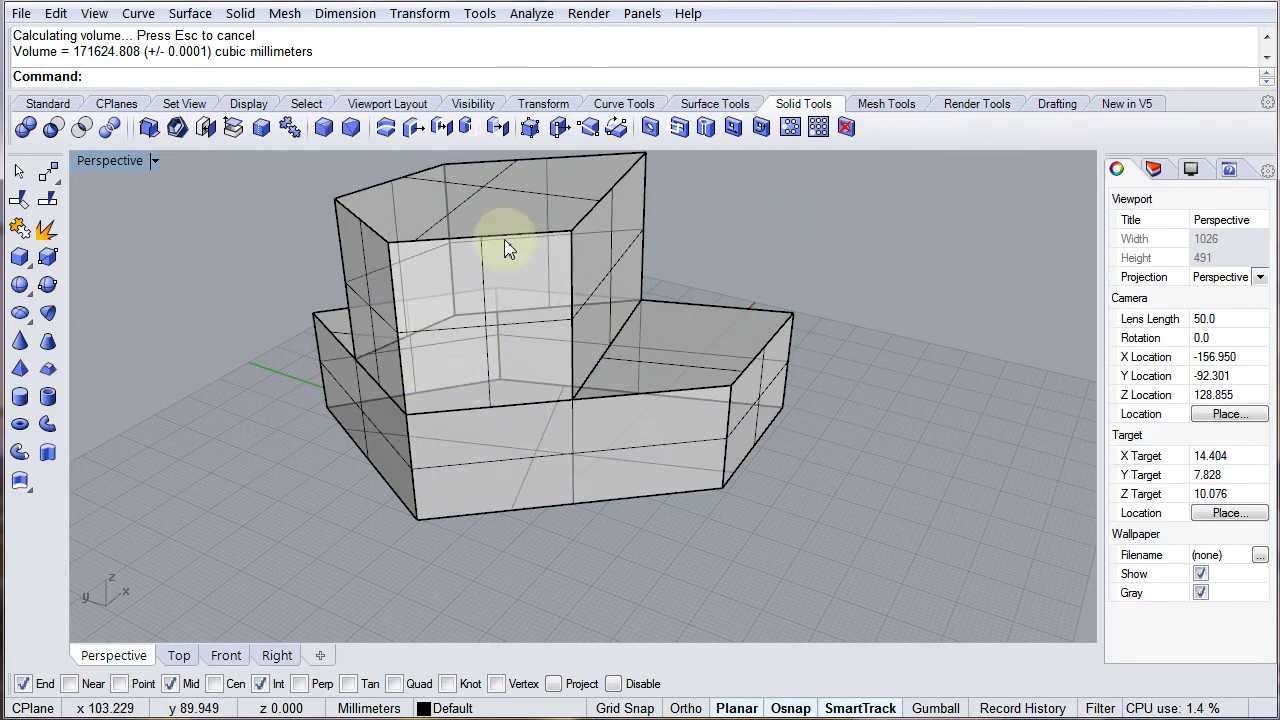
- Fillet all edges of the united solid at once with a radius of 1 mm
shift+right_drag(510, 360, 523, 420)
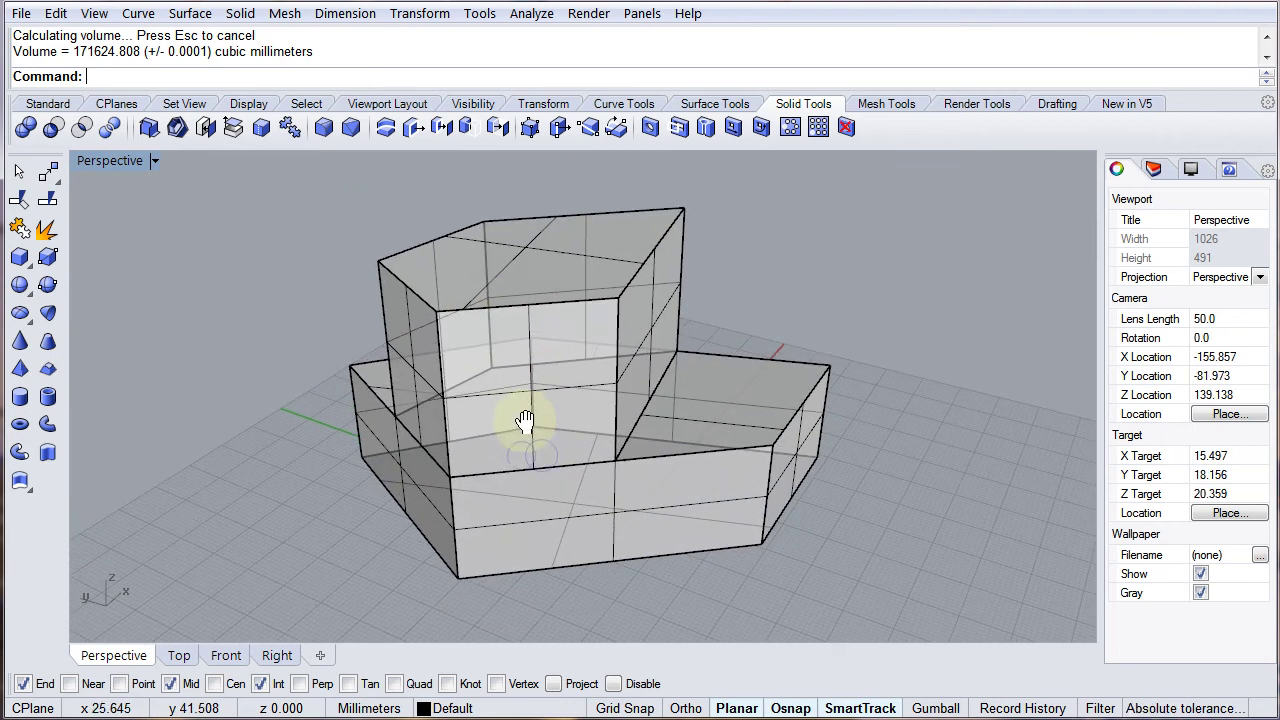
click(323, 133)
drag(244, 180, 966, 638)
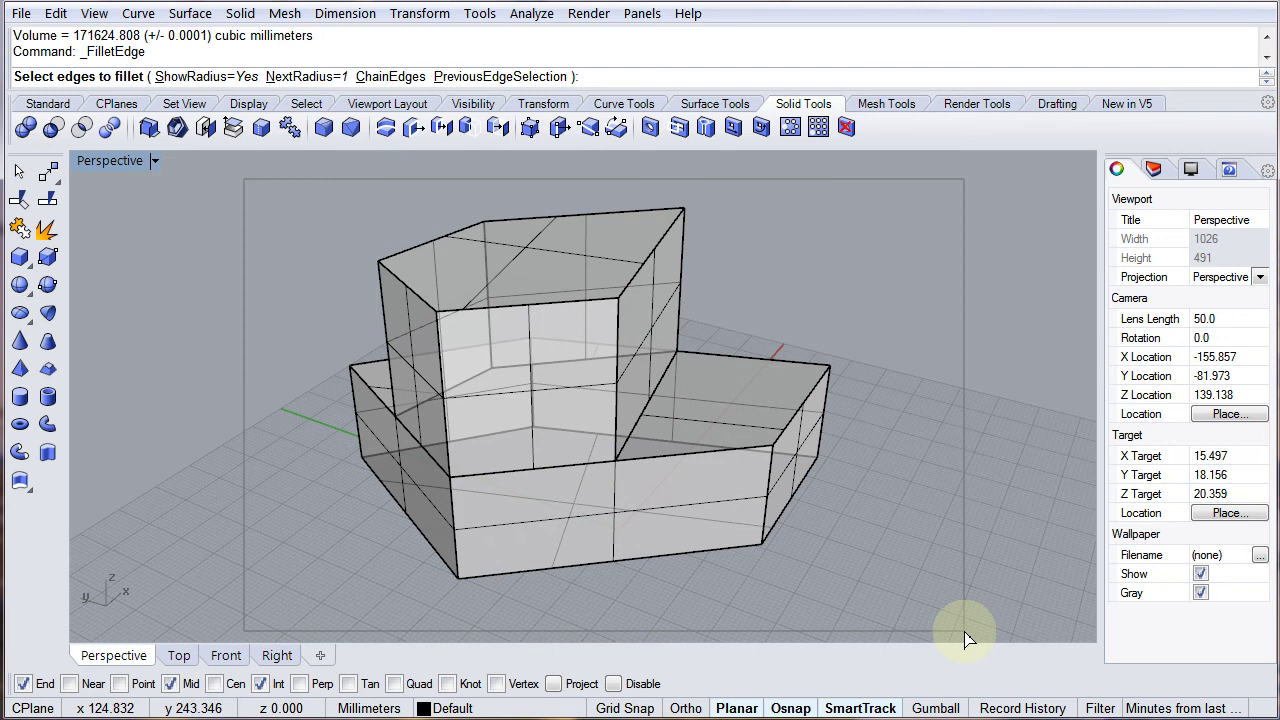
drag(966, 638, 966, 638)
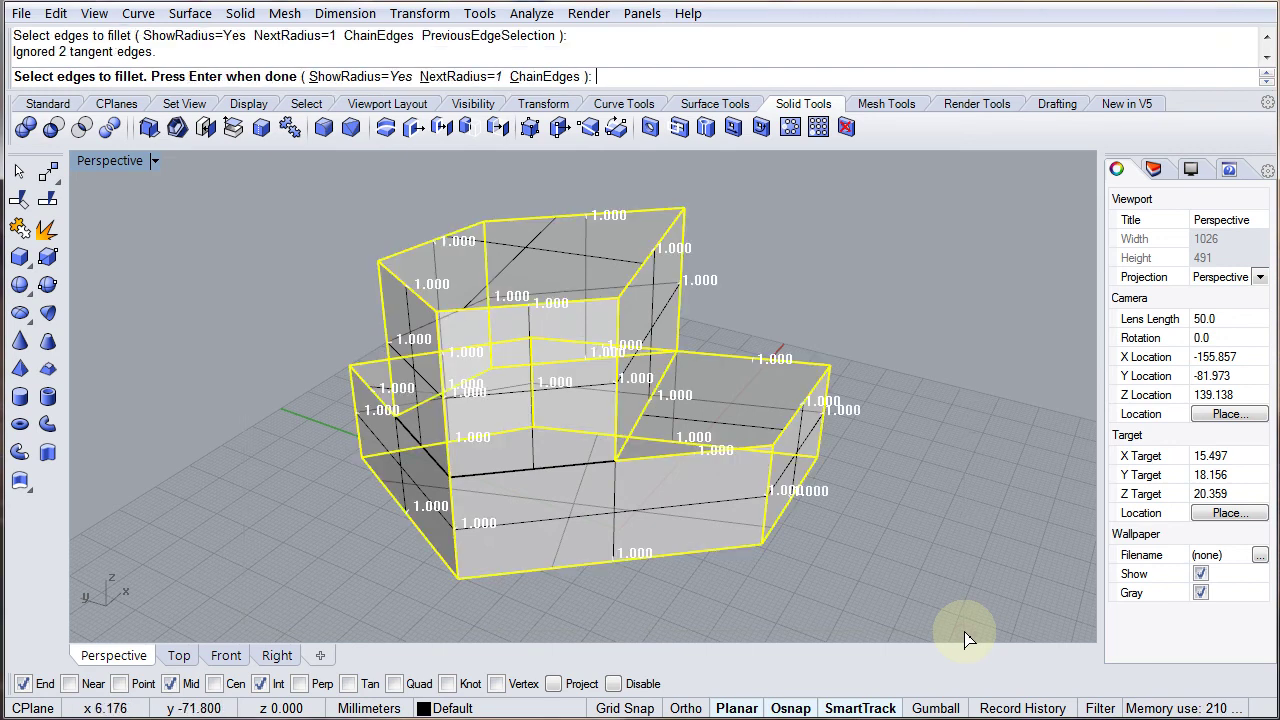
key(Return)
right_click(948, 568)
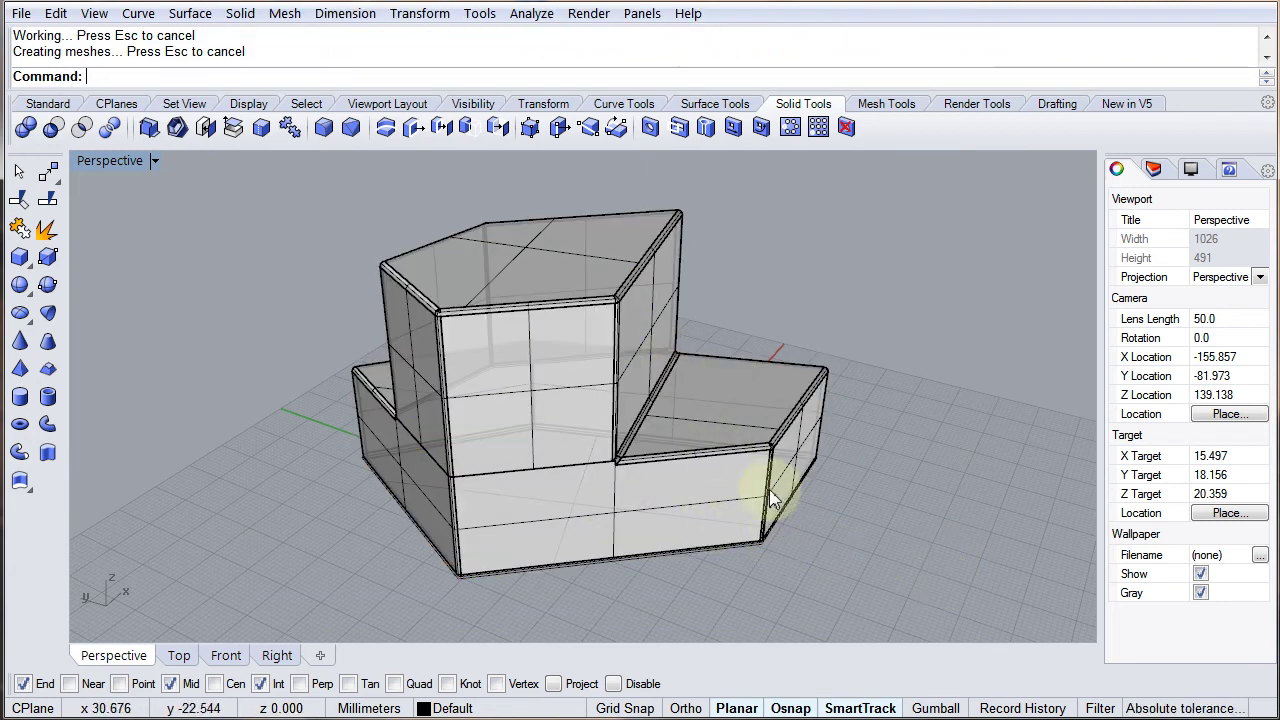
- Examine the filleted corner where the upper and lower volumes meet, and try to calculate the filleted polysurface's volume
scroll(686, 487, up, 5)
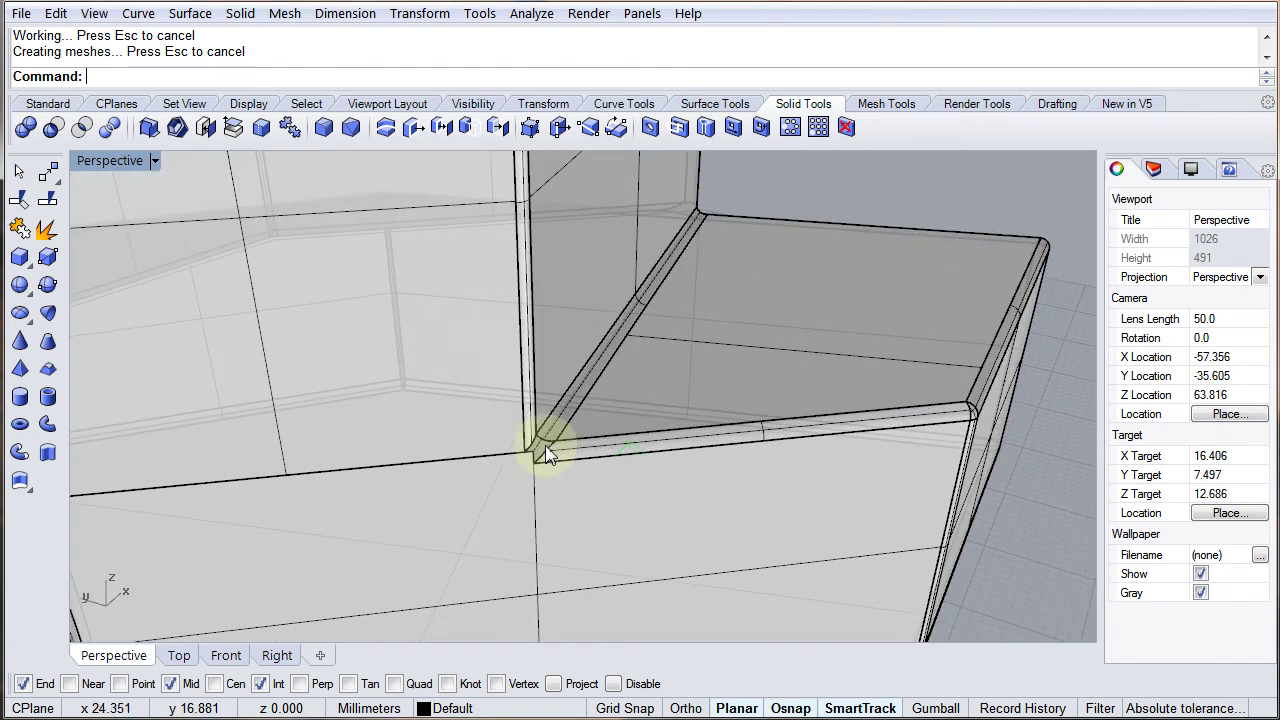
scroll(677, 431, up, 3)
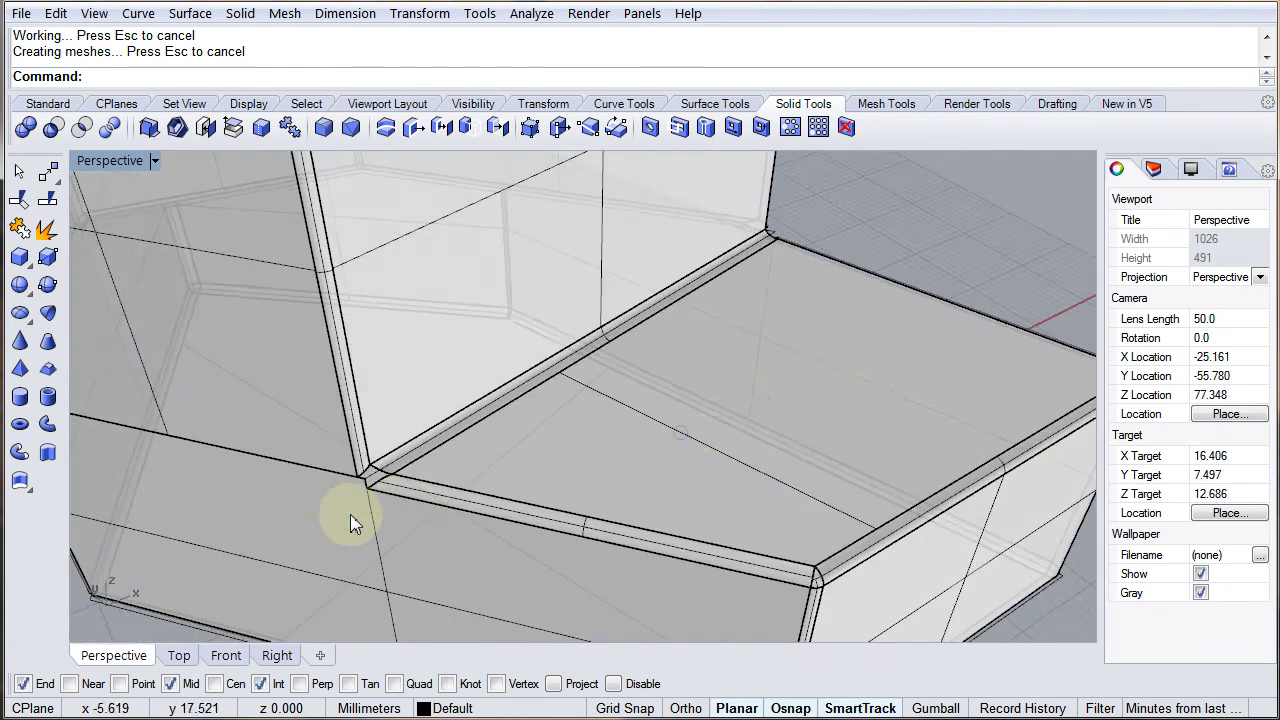
scroll(373, 477, up, 2)
scroll(373, 477, up, 1)
right_drag(423, 434, 466, 423)
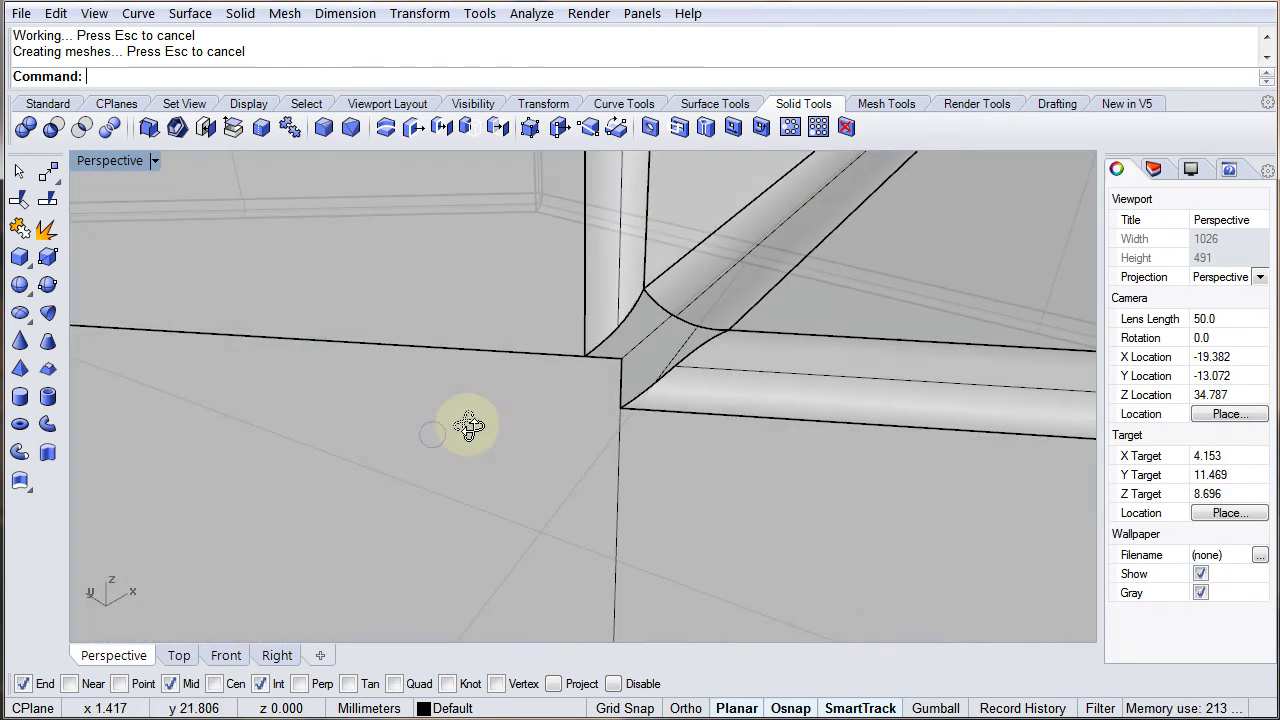
scroll(660, 391, down, 6)
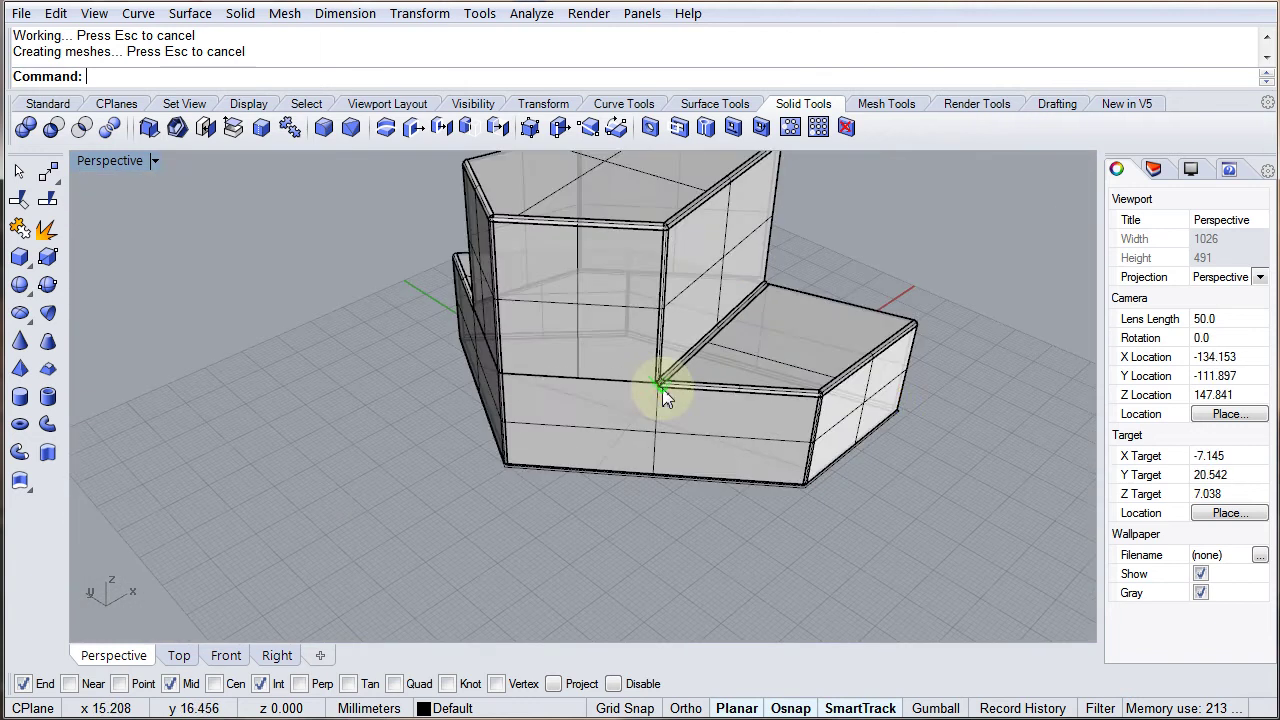
click(660, 355)
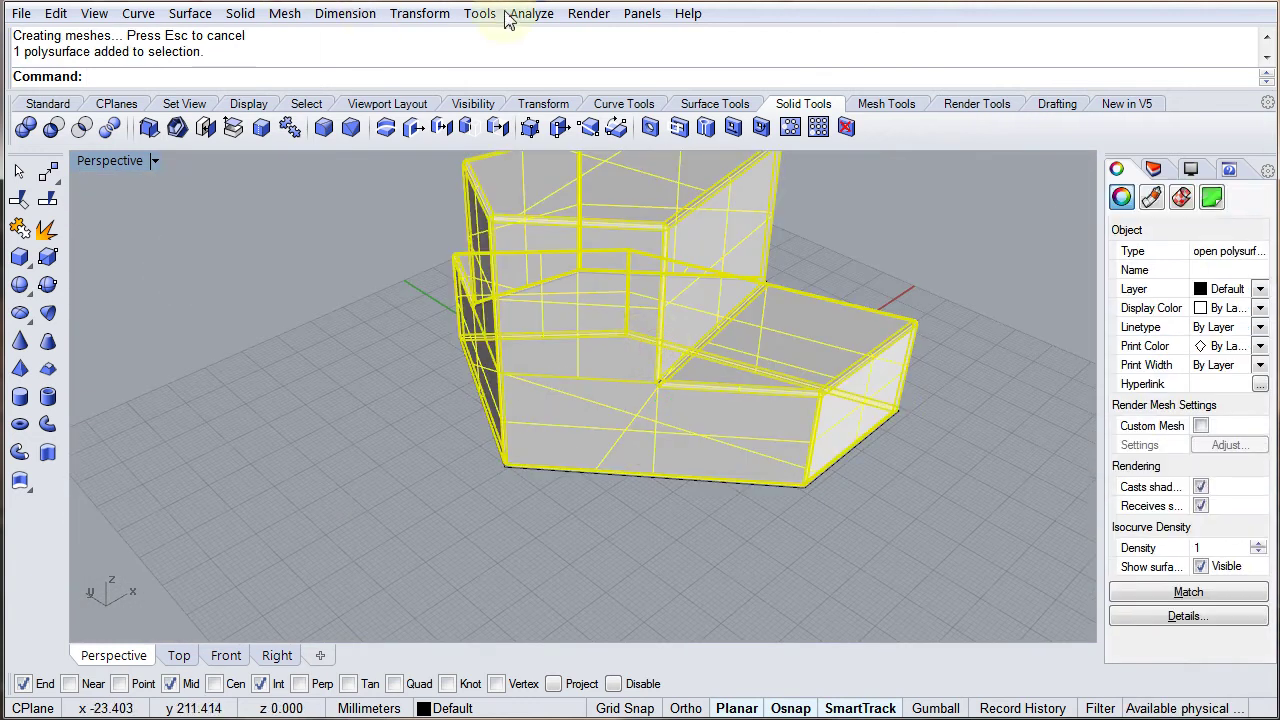
click(425, 14)
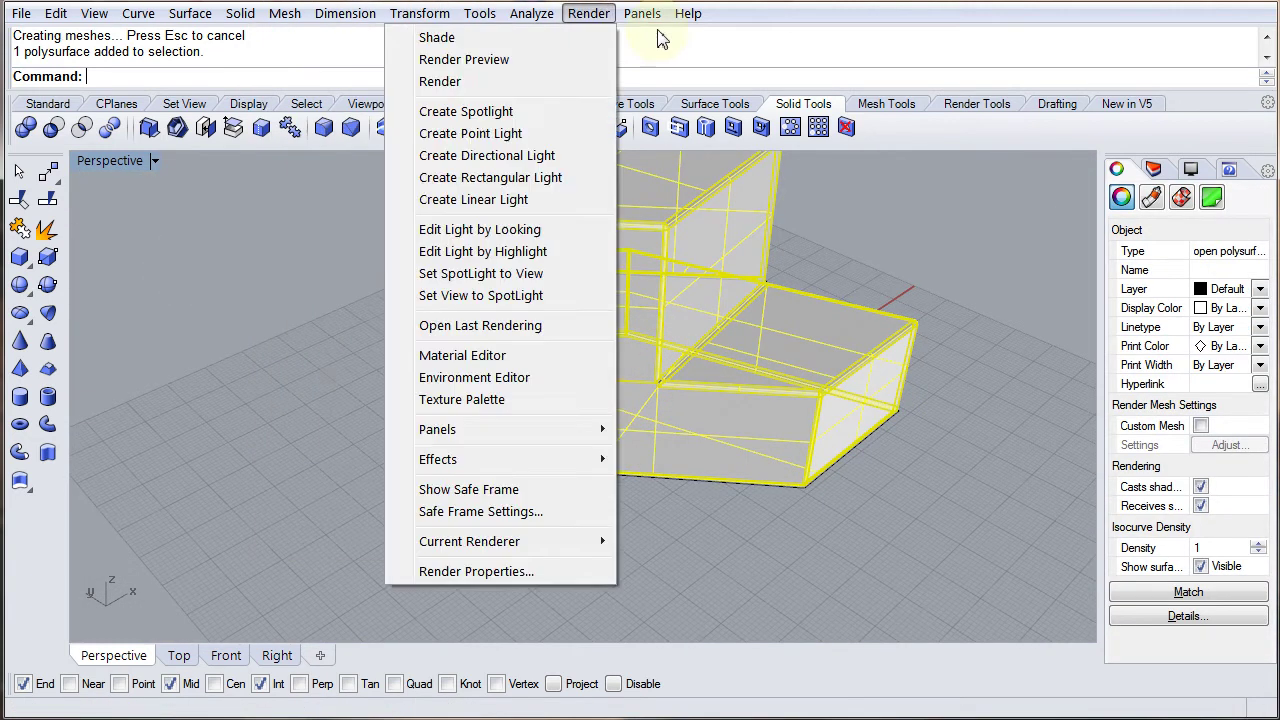
mouse_move(548, 20)
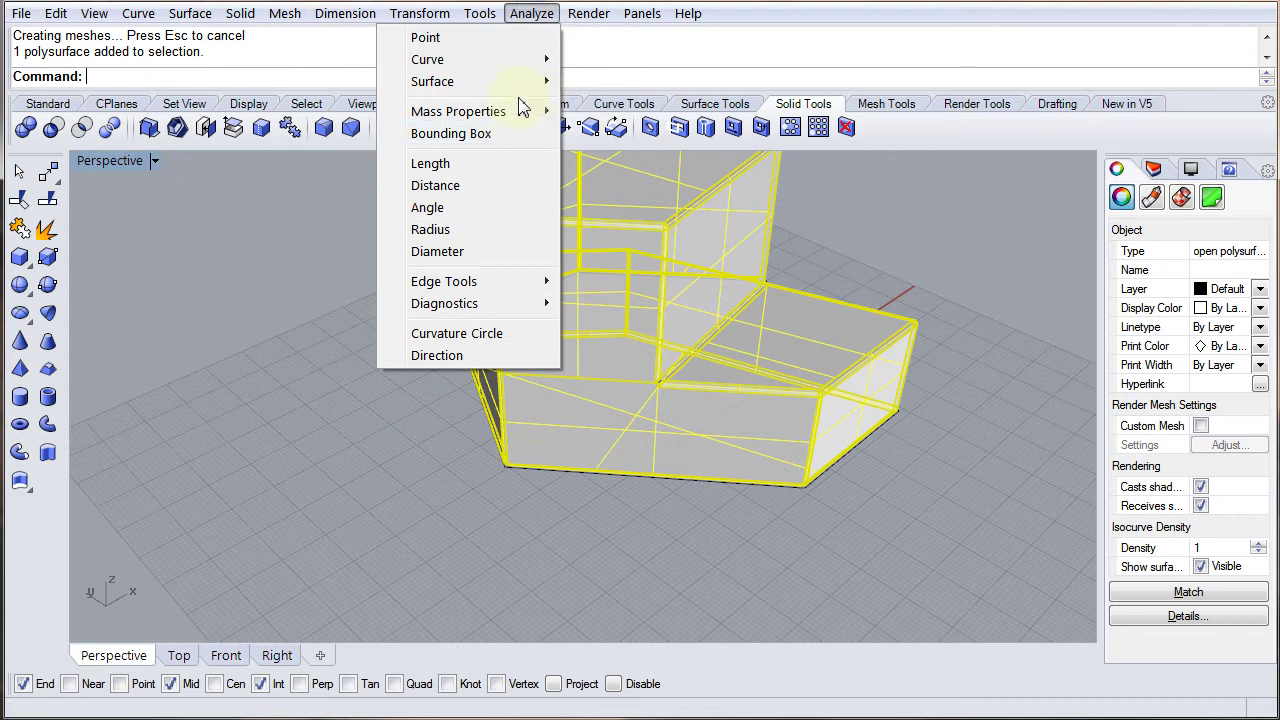
mouse_move(518, 116)
click(228, 186)
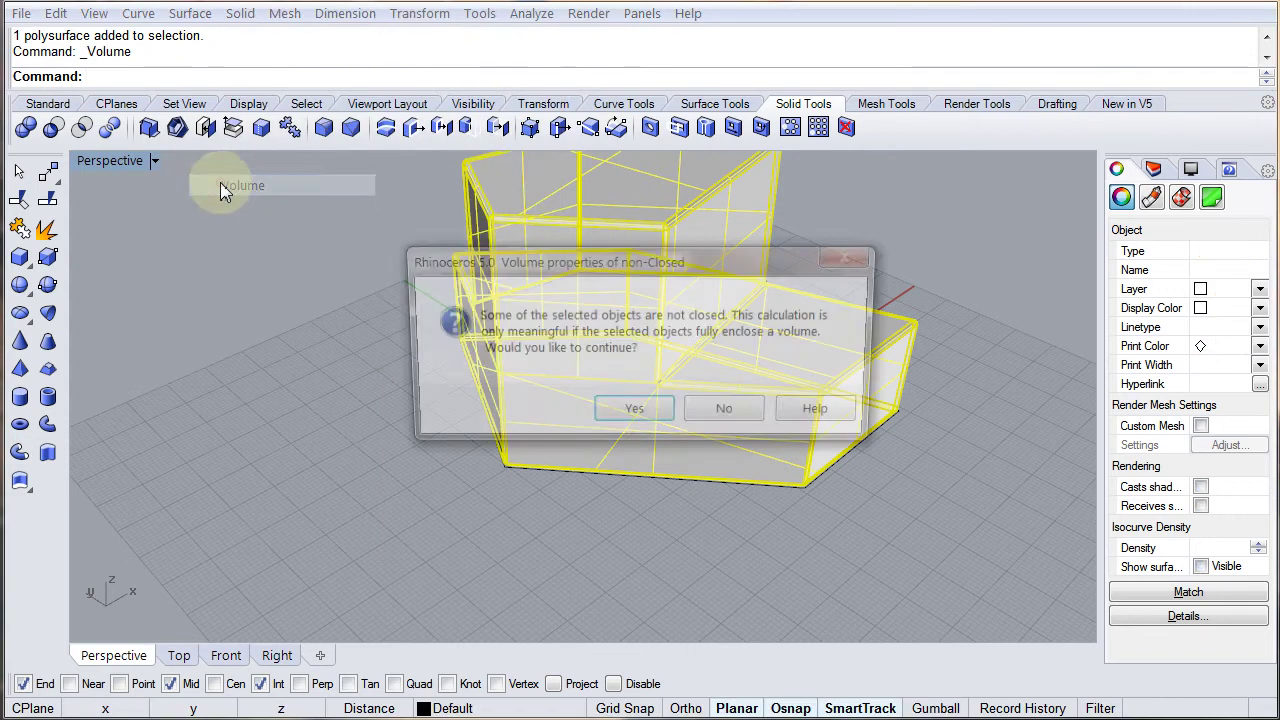
click(725, 427)
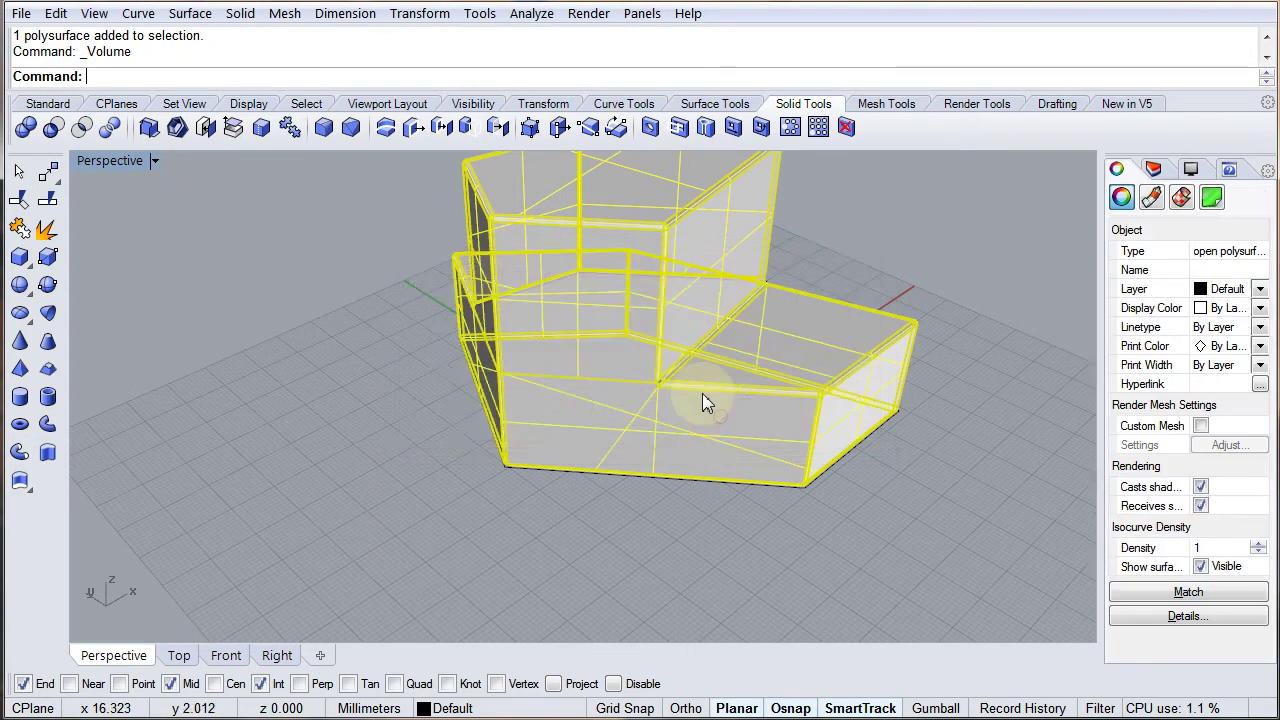
- Clear the selection and undo the edge fillet to check the original corner between the two volumes
right_drag(700, 363, 566, 329)
right_drag(812, 363, 971, 246)
click(968, 246)
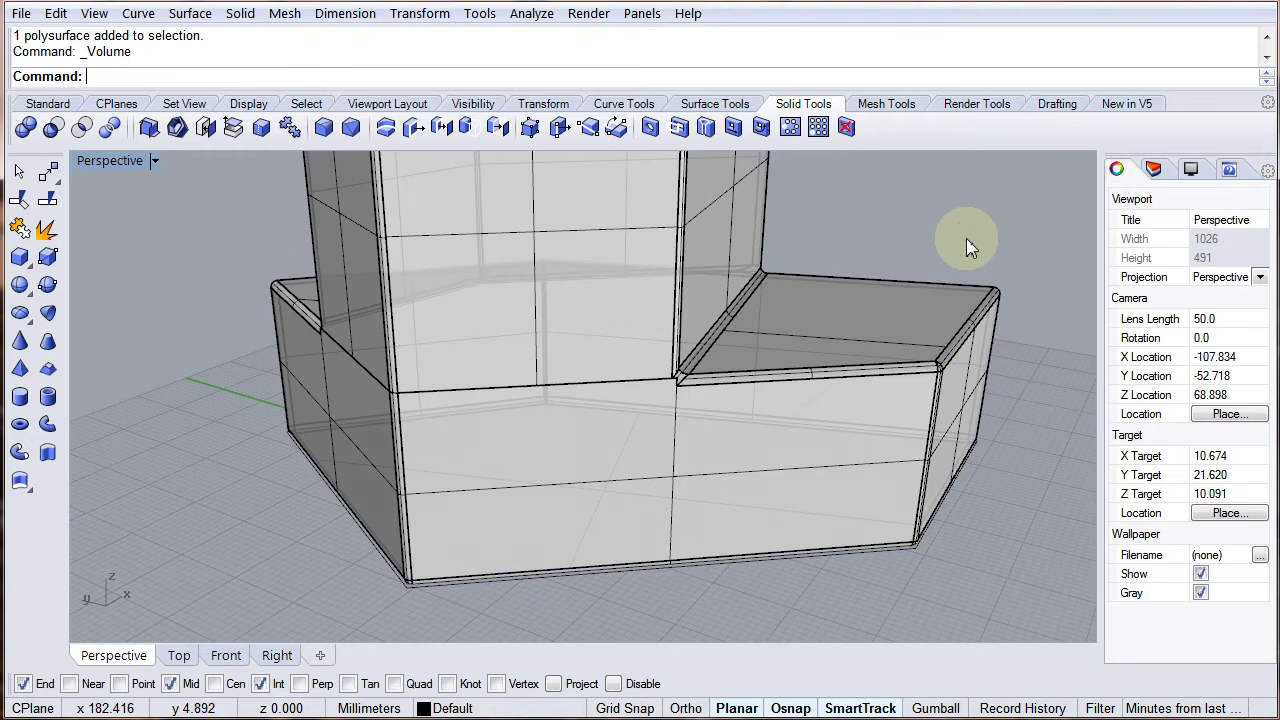
key(ctrl+z)
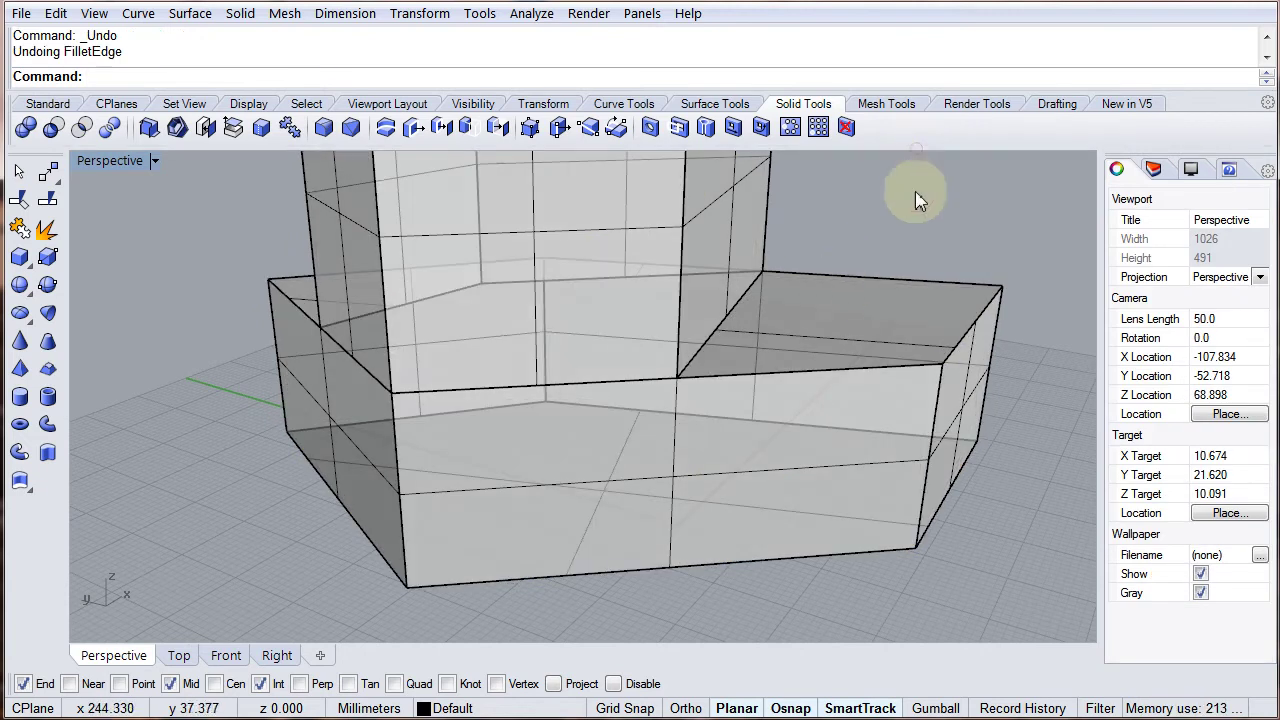
right_drag(918, 228, 849, 289)
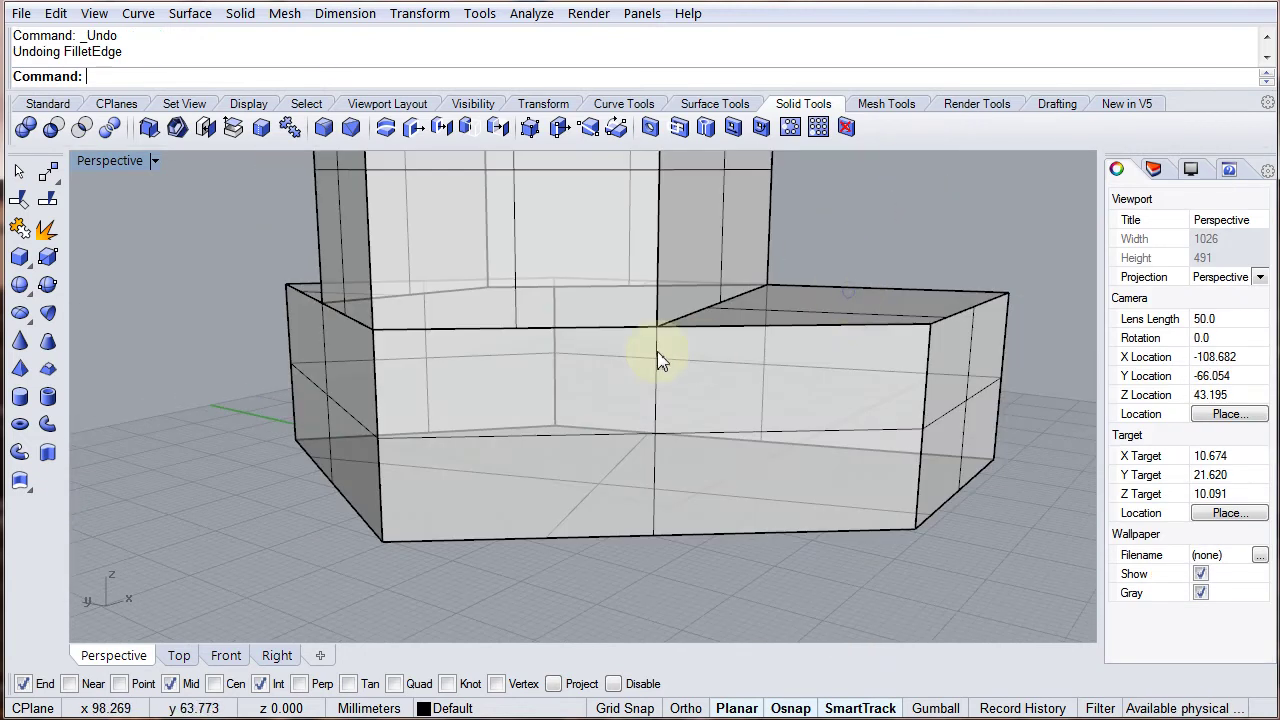
shift+right_drag(520, 312, 713, 395)
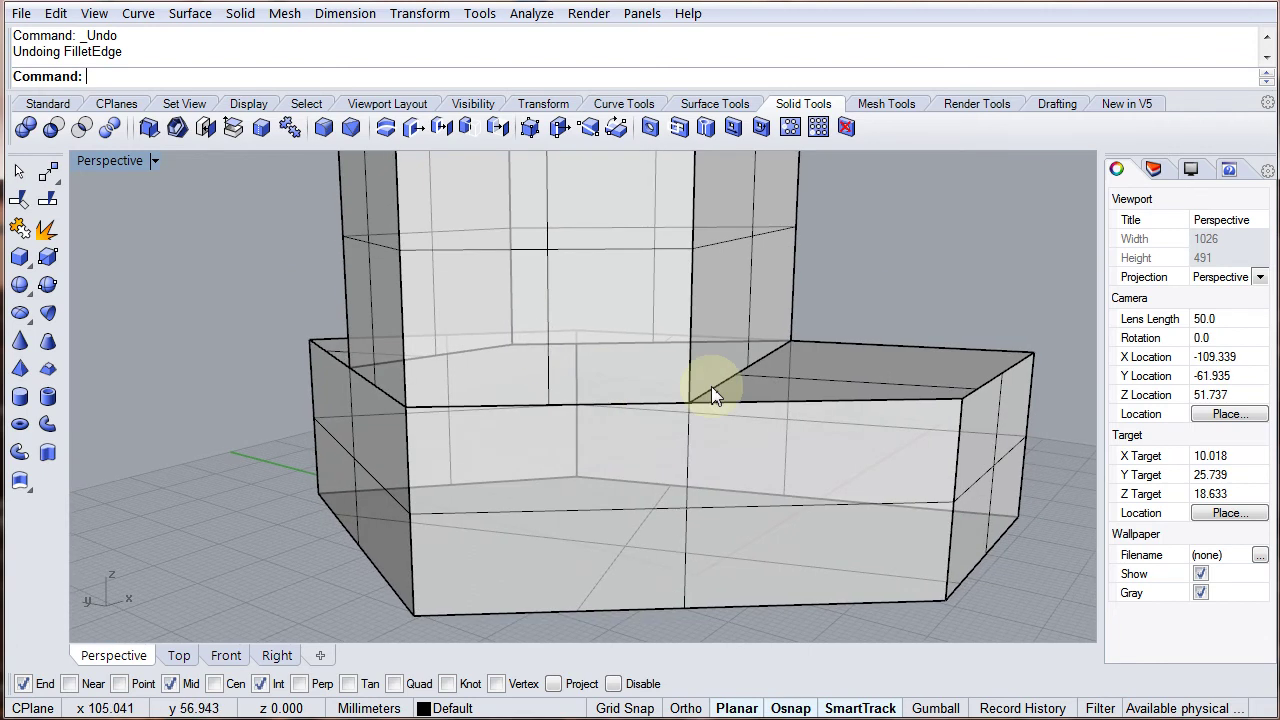
- Redo the edge fillet and examine the corner and seams where the two volumes meet
key(ctrl+y)
scroll(706, 423, up, 5)
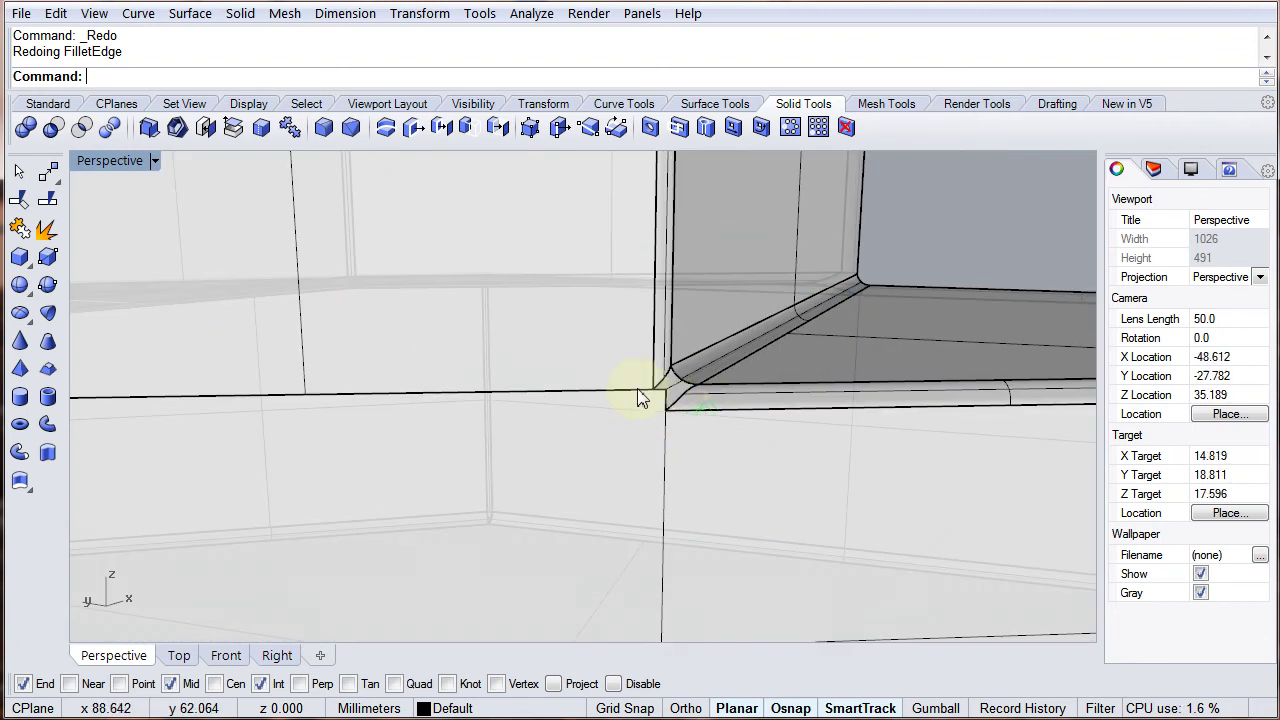
scroll(630, 392, down, 10)
right_drag(614, 437, 730, 540)
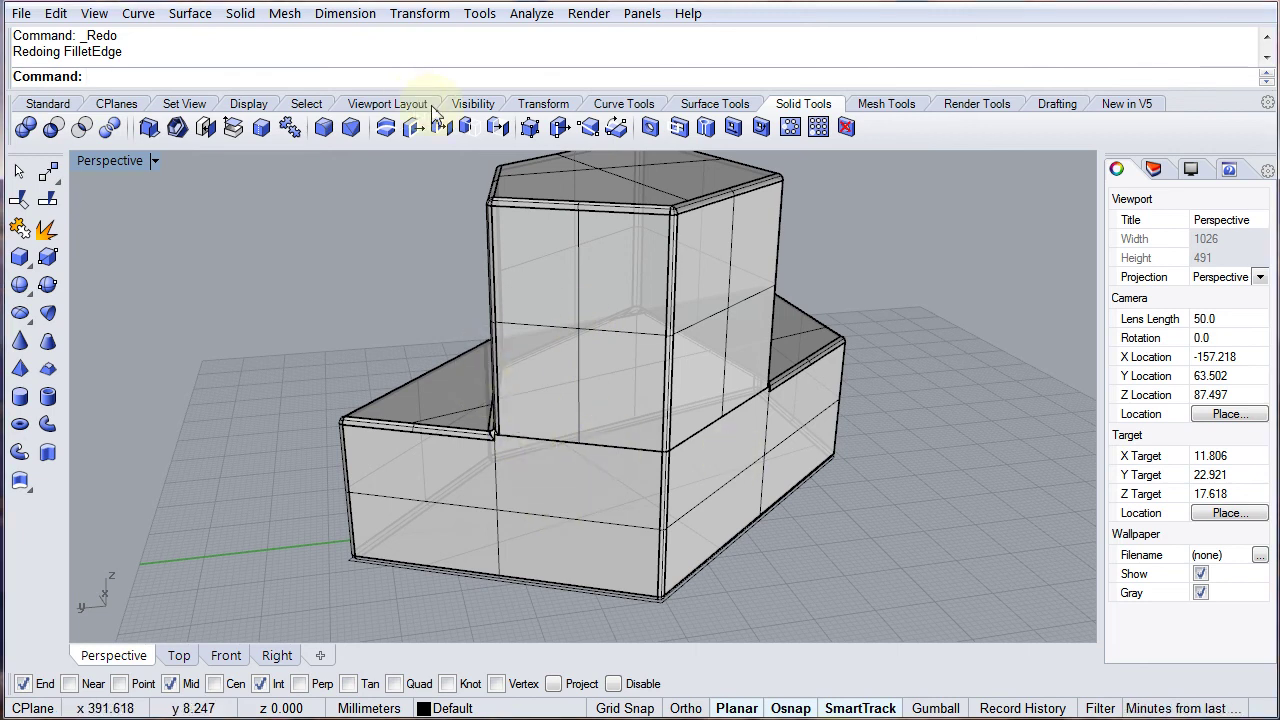
right_drag(723, 400, 596, 437)
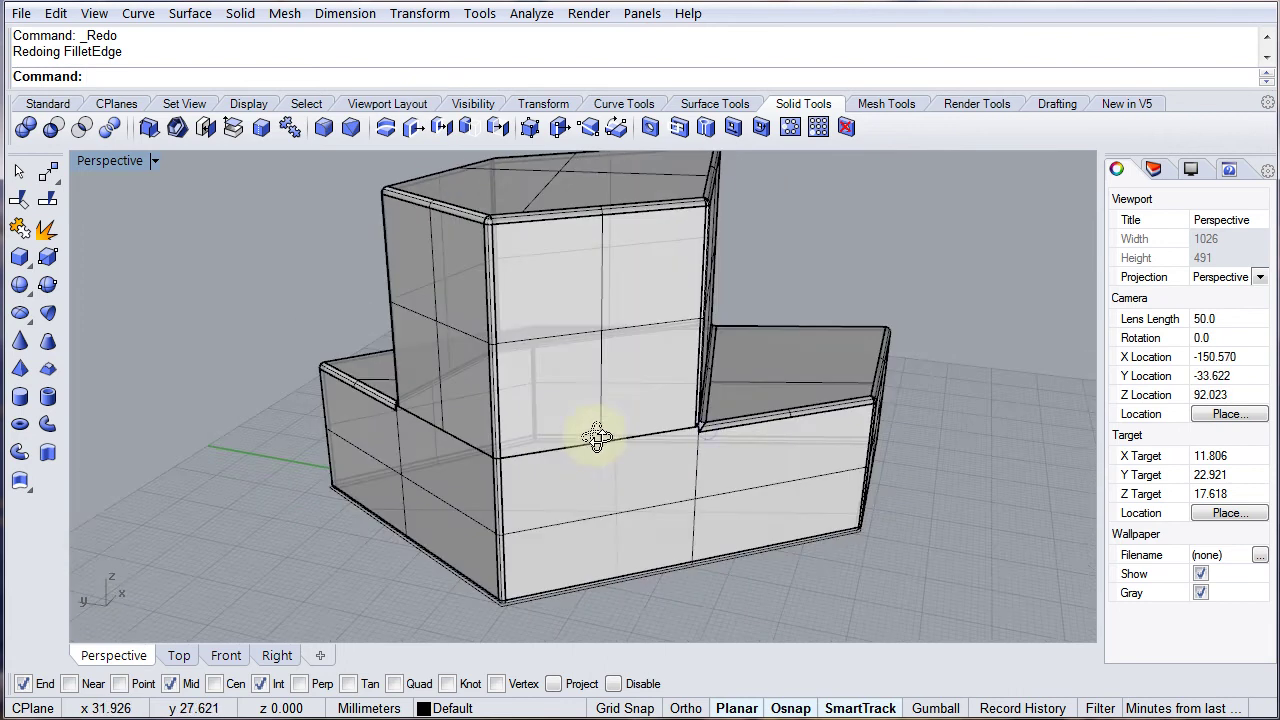
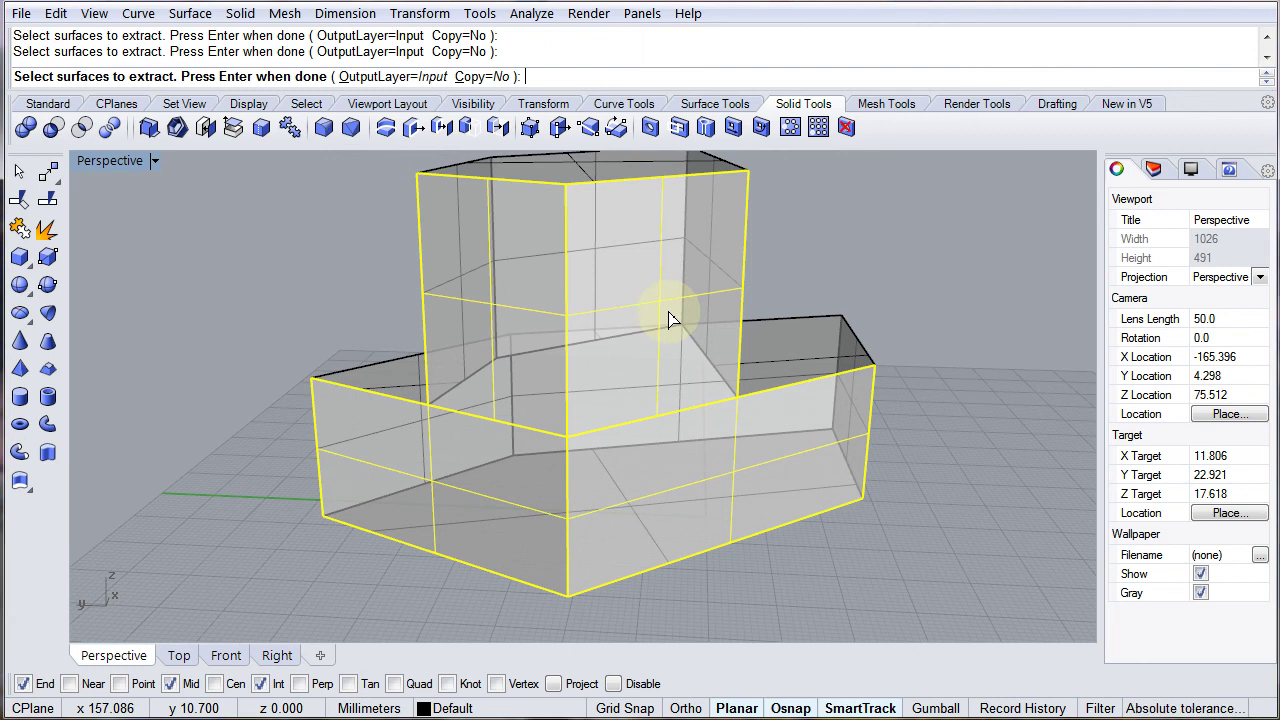
- Extract the four front side surfaces of the unfilleted polysurface, with Copy set to No, and delete them
key(Return)
key(Delete)
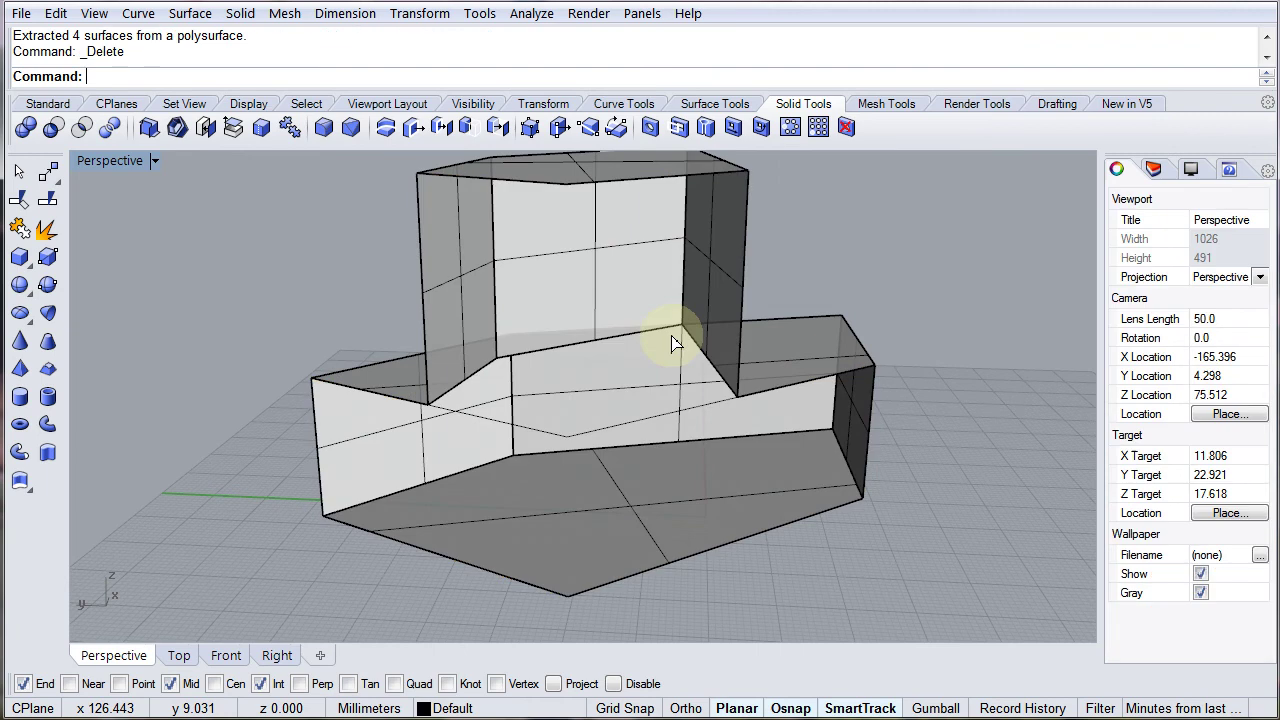
- Try to cap the open polysurface where its four front side surfaces are missing
right_drag(673, 343, 491, 294)
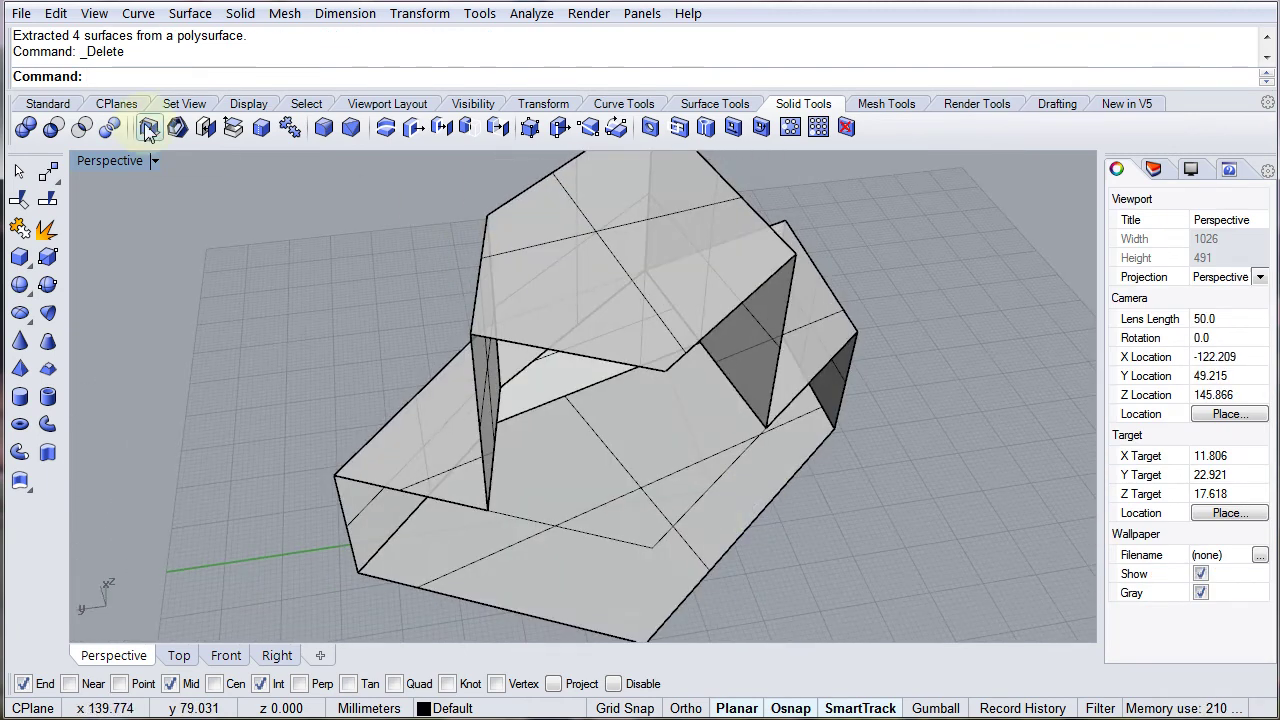
text(p)
key(Return)
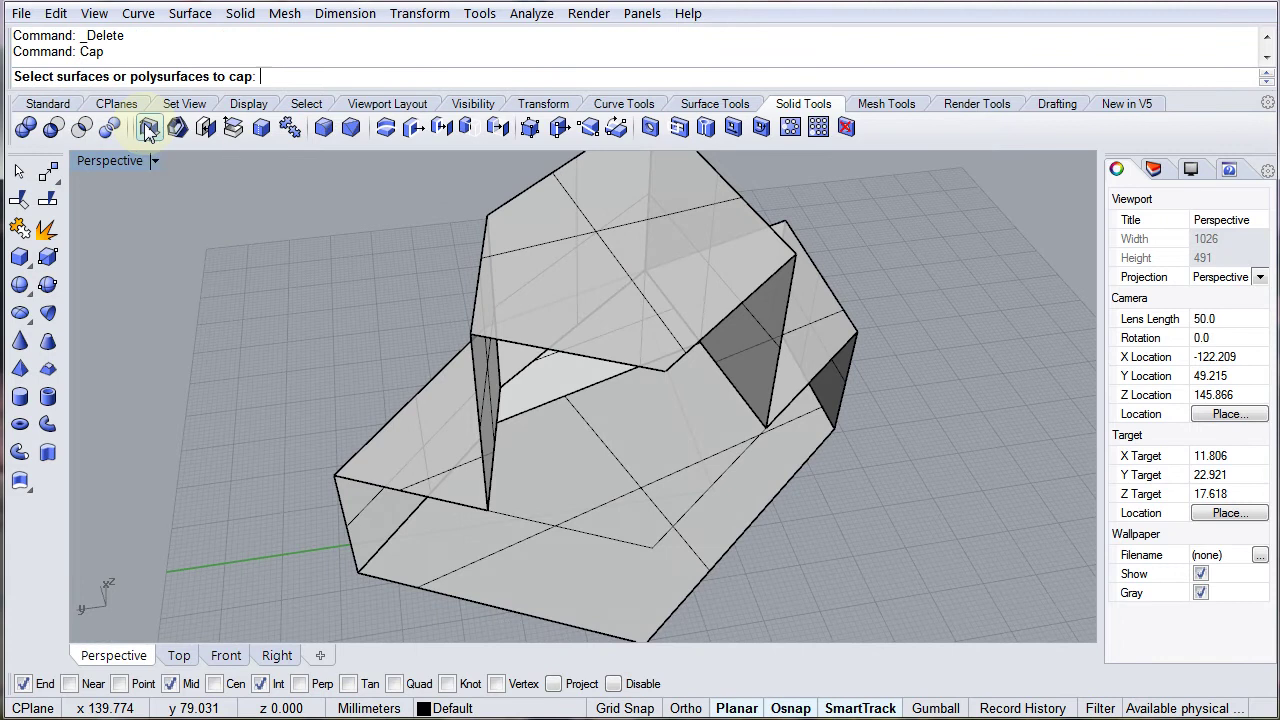
click(636, 265)
right_click(636, 265)
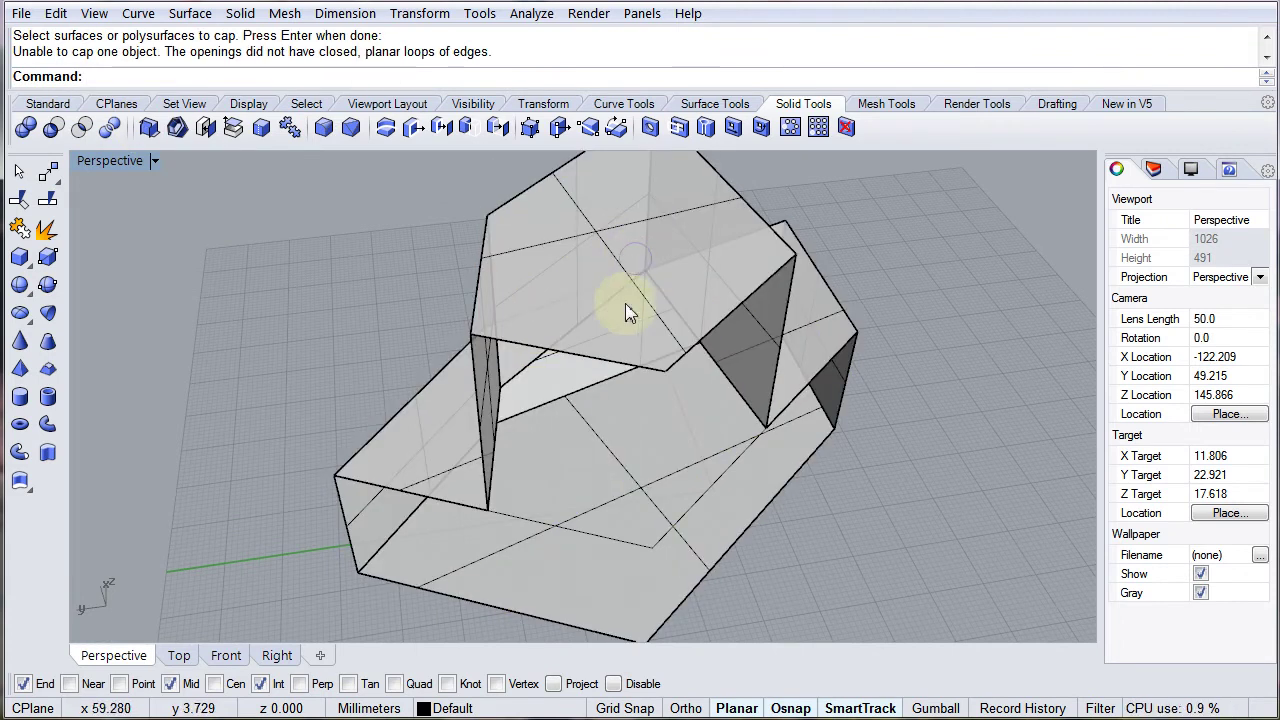
- Undo the deletion of the four extracted front surfaces and clear the selection
key(ctrl+z)
key(ctrl+z)
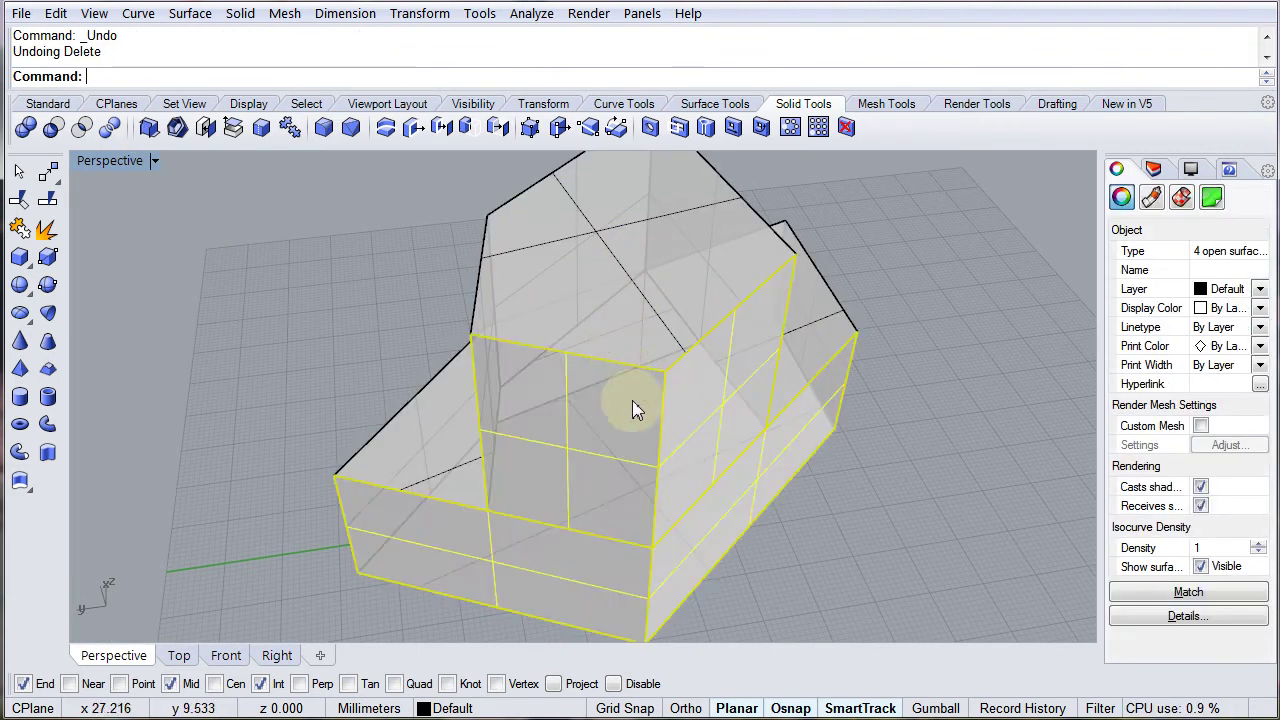
click(397, 297)
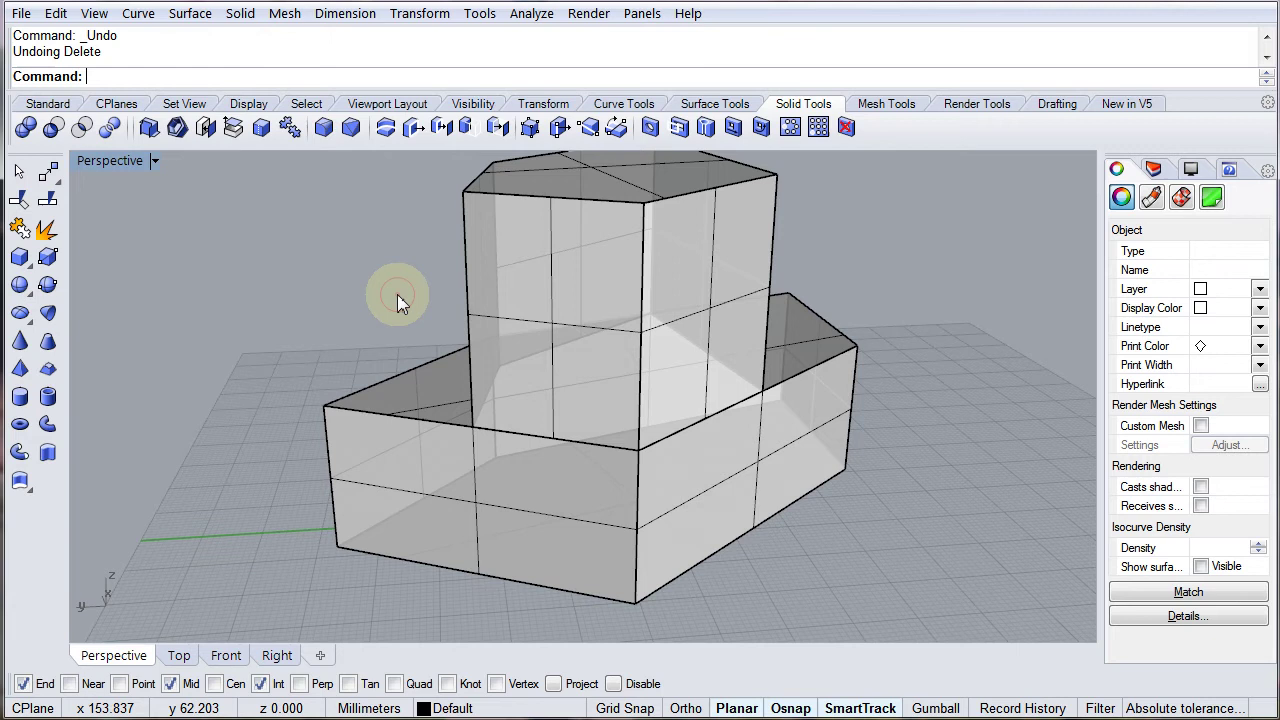
- Delete the extracted upper and lower surfaces on the left front side, keeping the right pair
ctrl+shift+click(518, 311)
key(Delete)
ctrl+shift+click(516, 464)
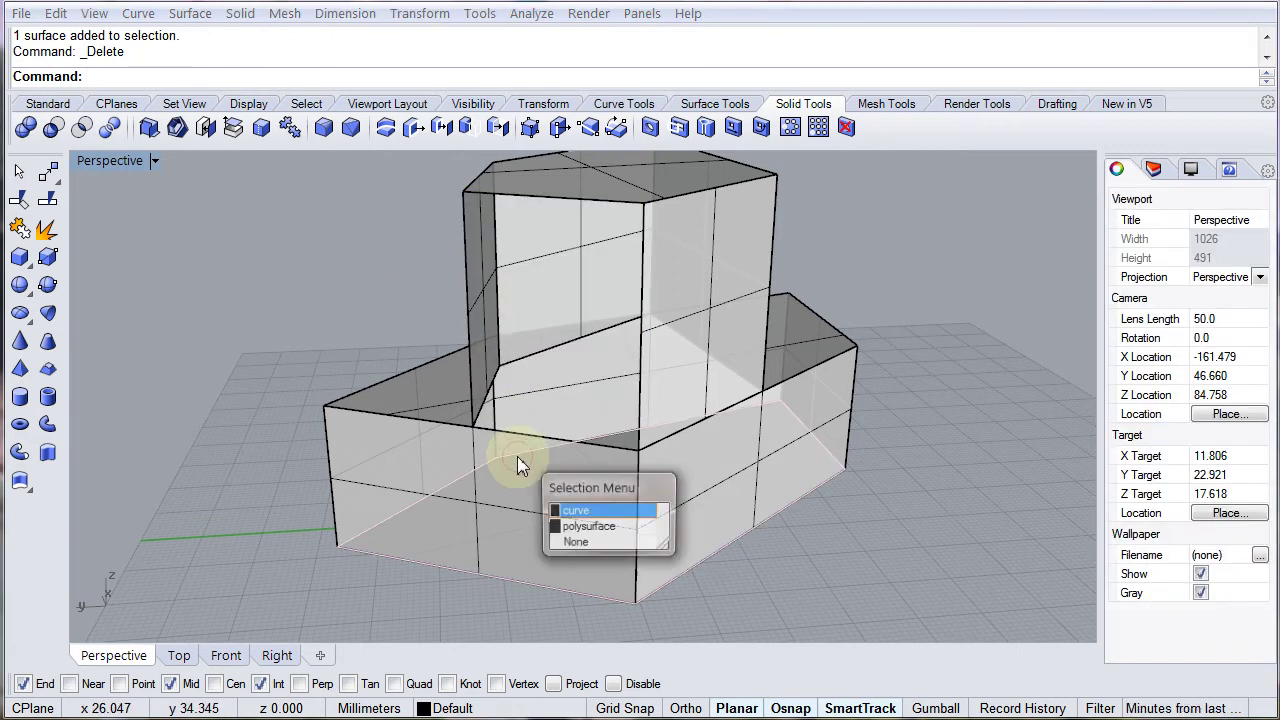
ctrl+shift+click(474, 498)
key(Delete)
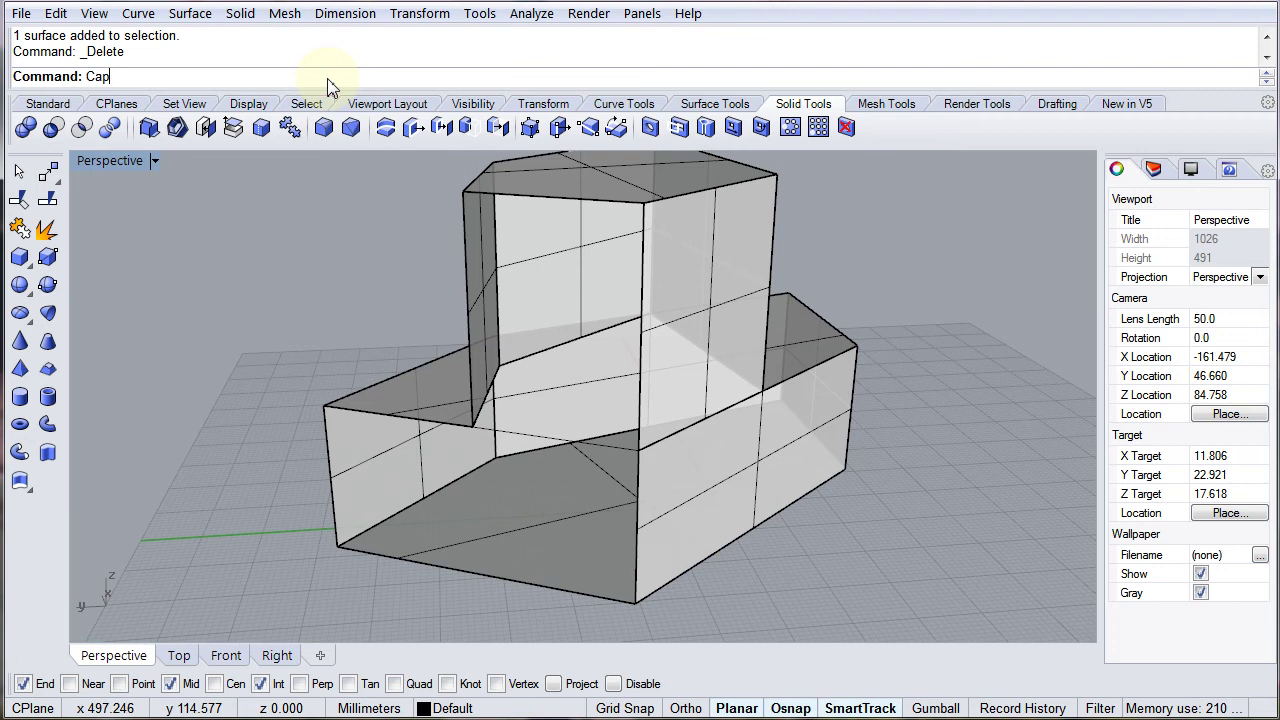
- Try to cap the main open polysurface while the two remaining front surfaces are still separate
key(Return)
click(501, 289)
key(Return)
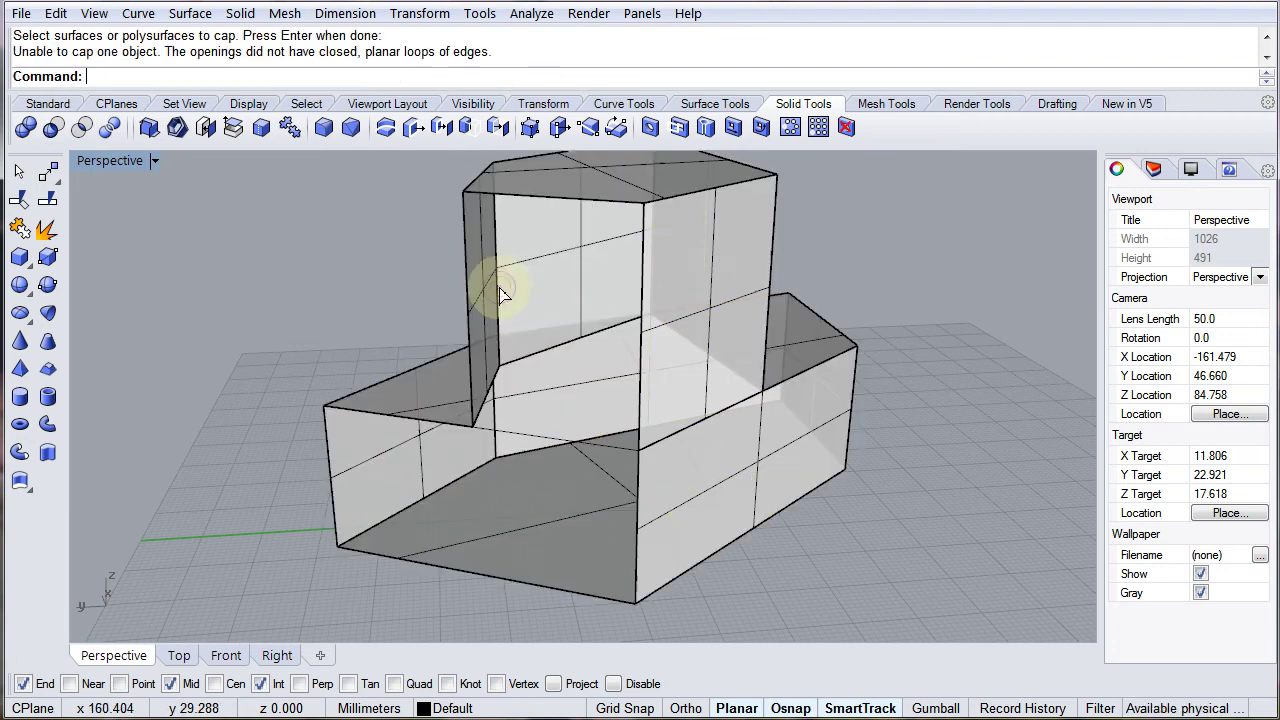
- Join the two remaining front surfaces with the main polysurface and cap the open front side
click(713, 454)
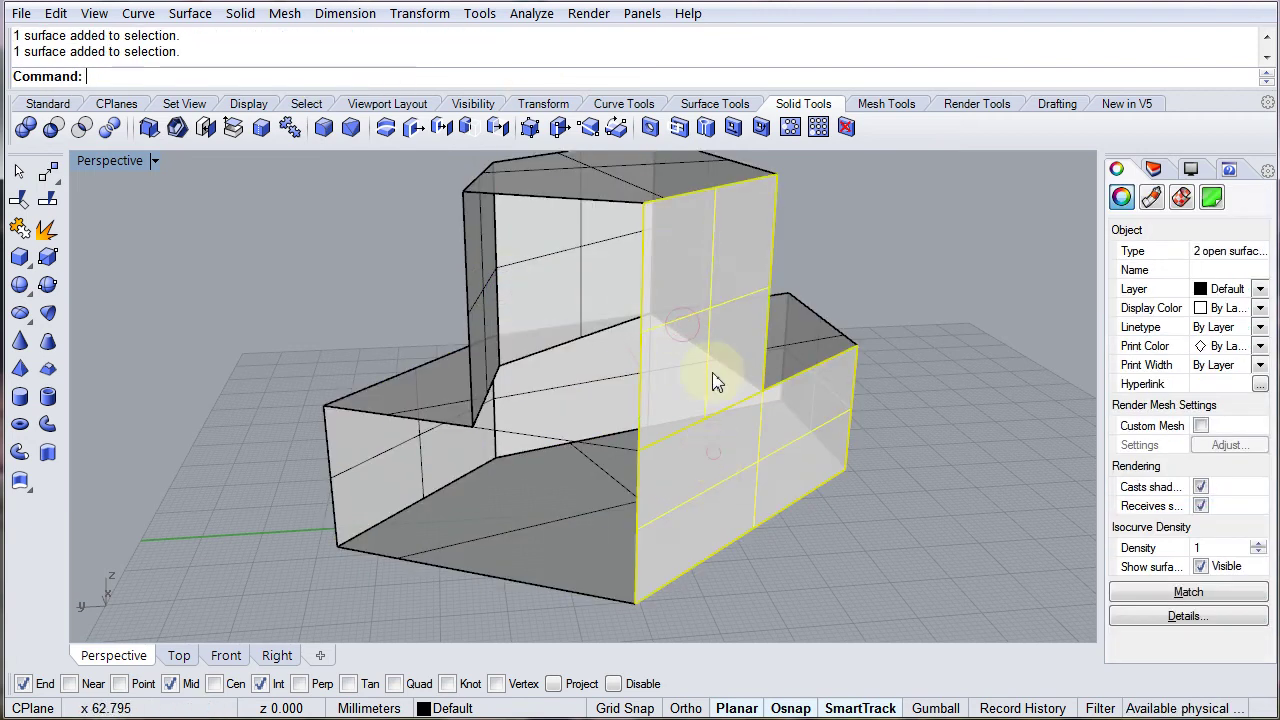
shift+click(793, 347)
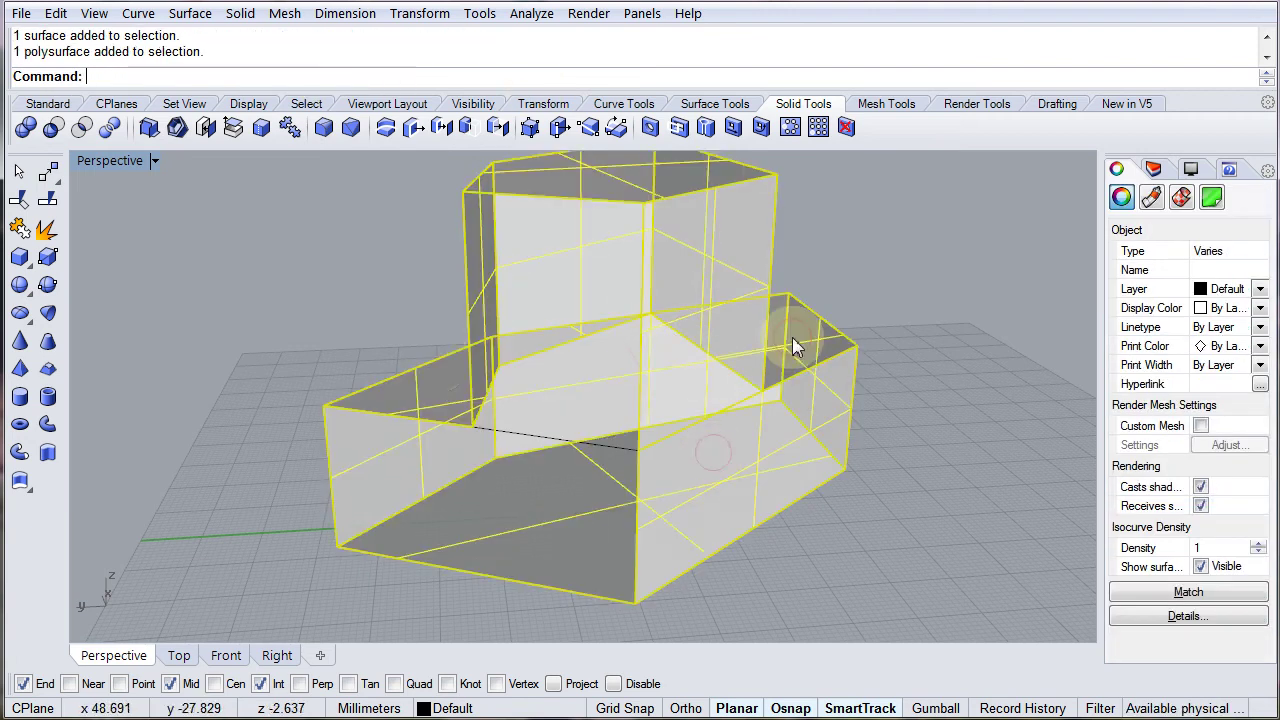
click(20, 229)
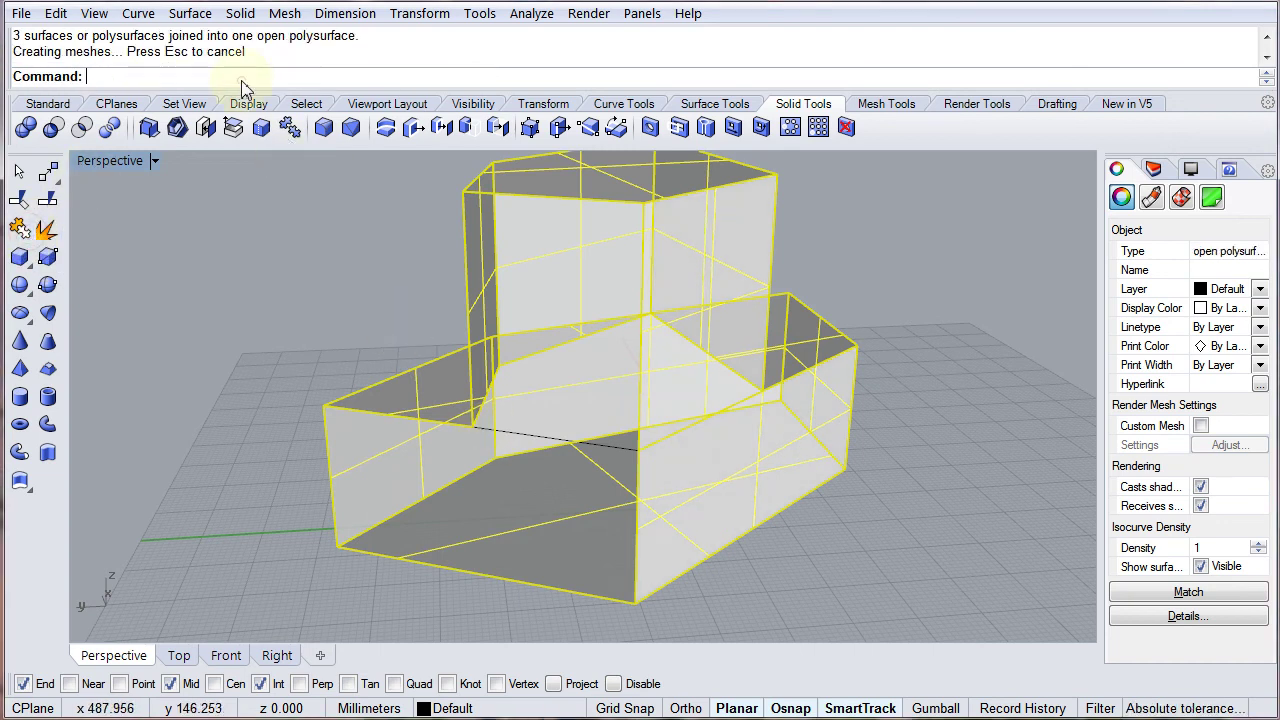
key(Return)
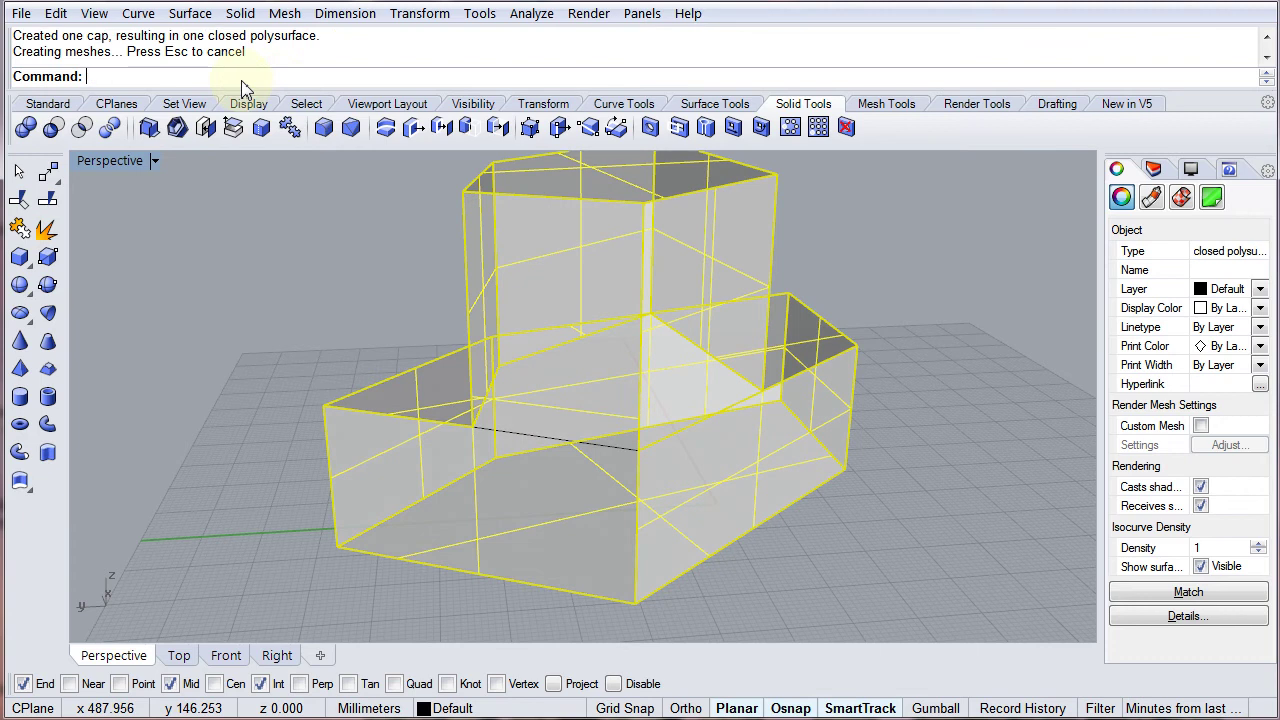
- Examine the capped polysurface from several angles, comparing its single-piece front face with the split one beside it
right_drag(543, 371, 386, 306)
click(358, 351)
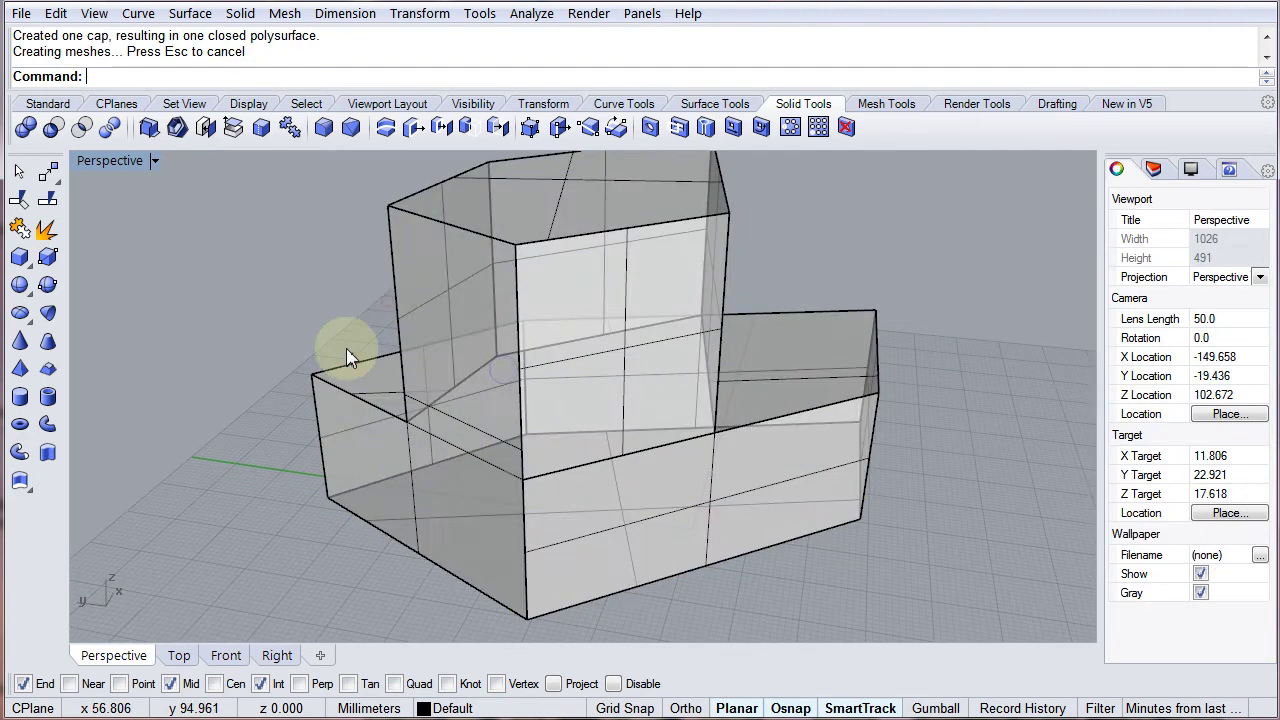
right_drag(343, 357, 521, 440)
click(534, 373)
click(530, 455)
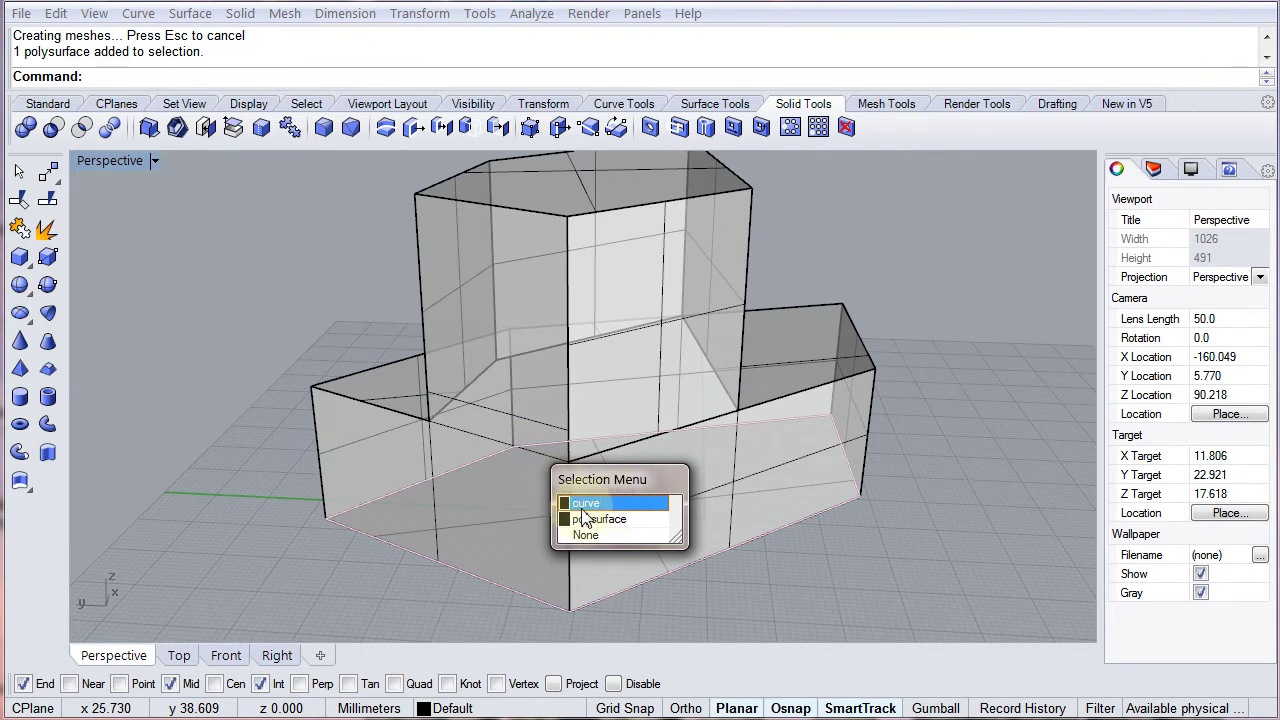
click(620, 520)
right_drag(537, 463, 680, 437)
click(973, 304)
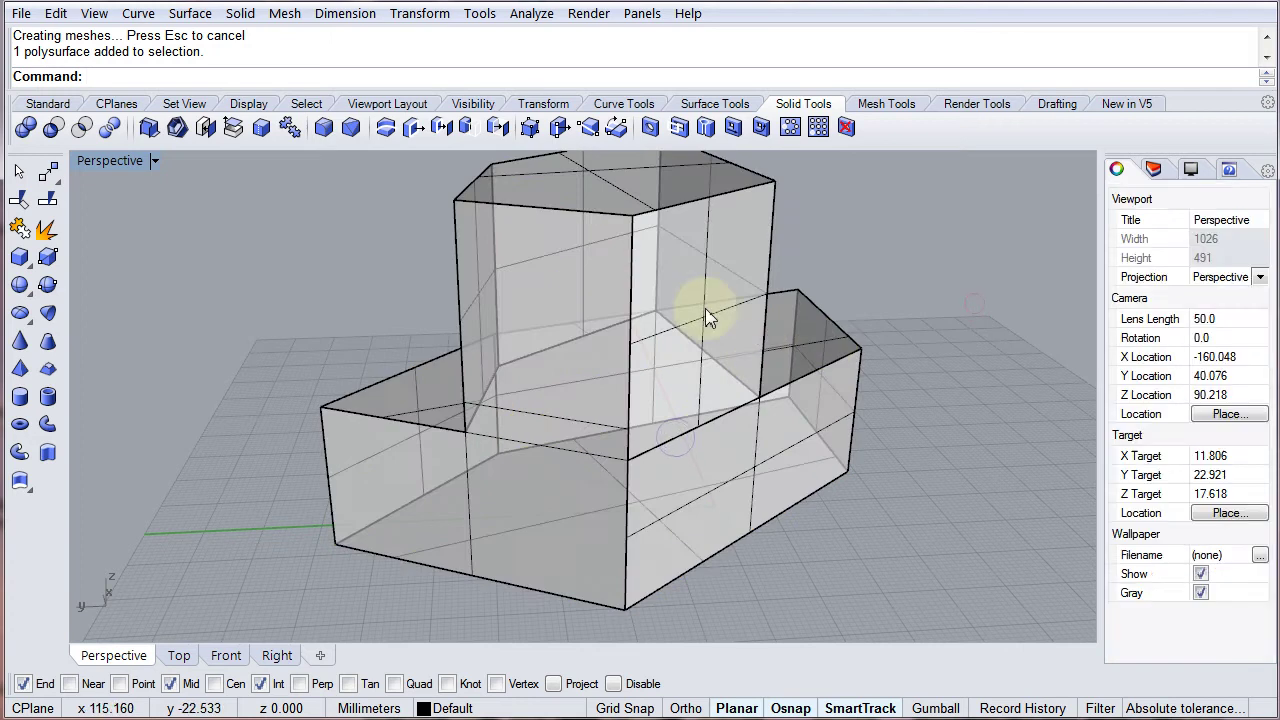
click(706, 318)
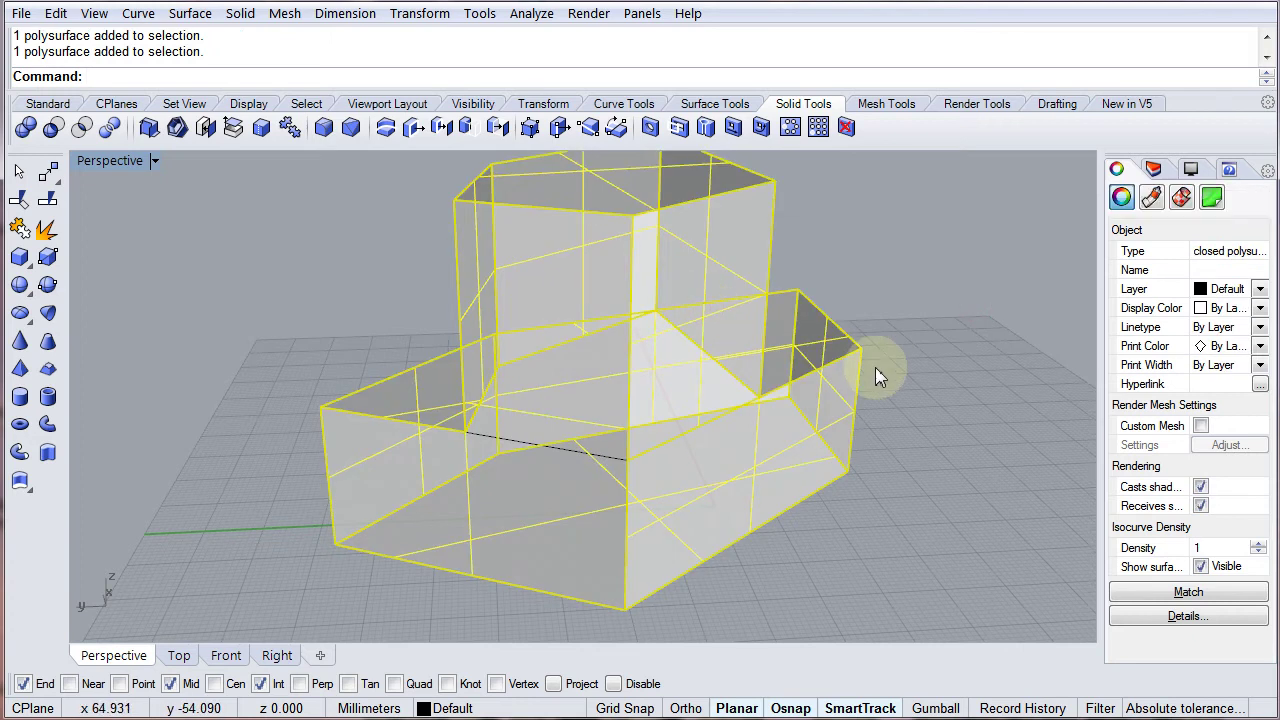
right_drag(880, 431, 843, 435)
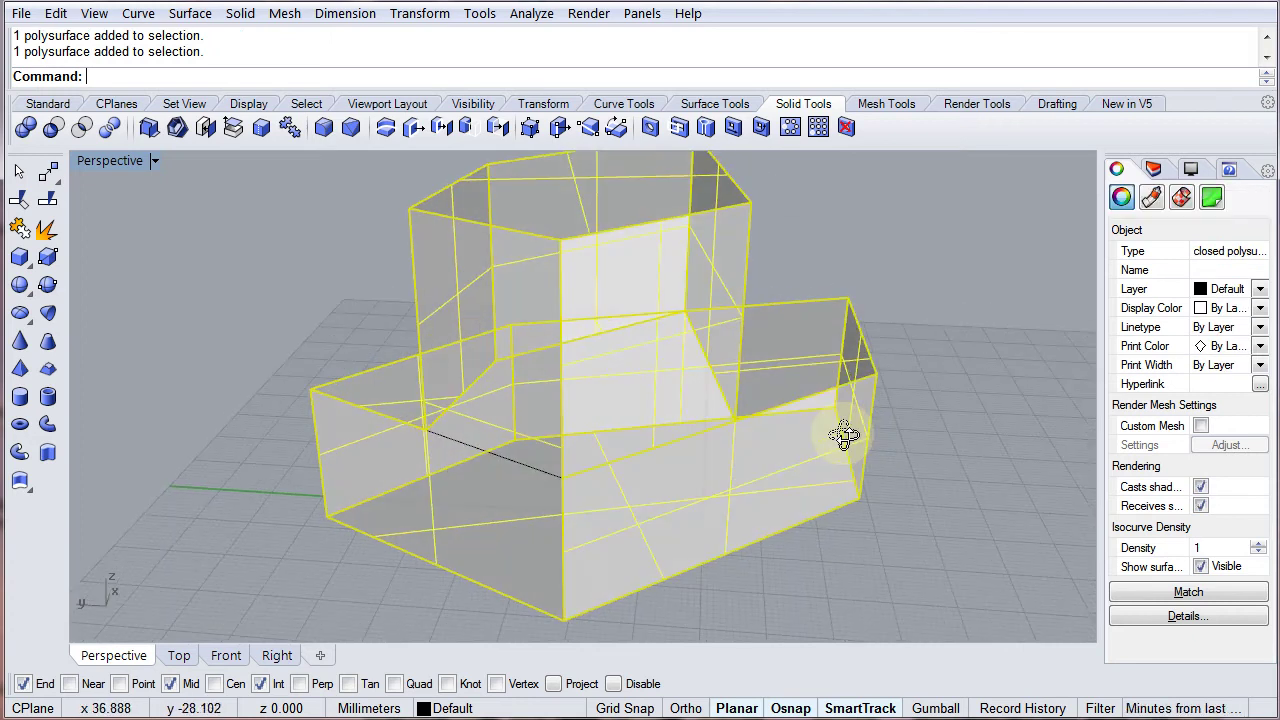
- Undo the cap, join, surface deletions and surface extraction back to the original polysurface, and clear the selection
key(ctrl+z)
key(ctrl+z)
key(ctrl+z)
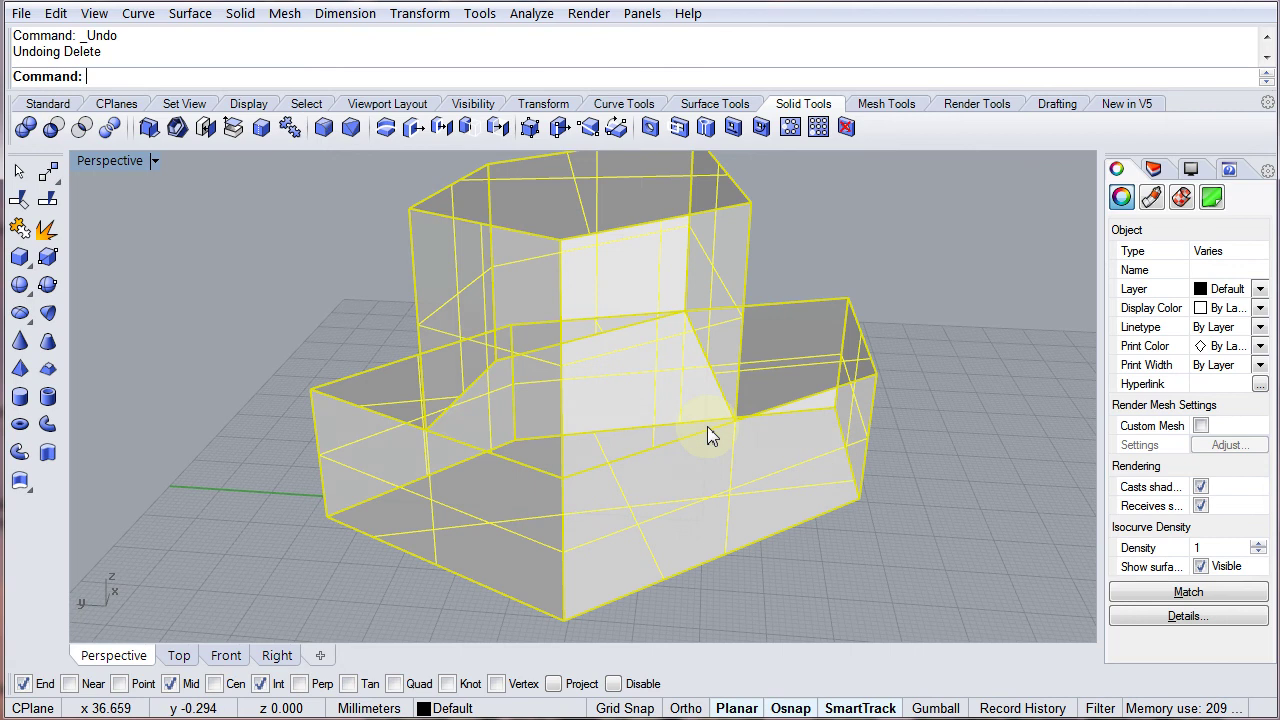
key(ctrl+z)
click(680, 437)
click(560, 408)
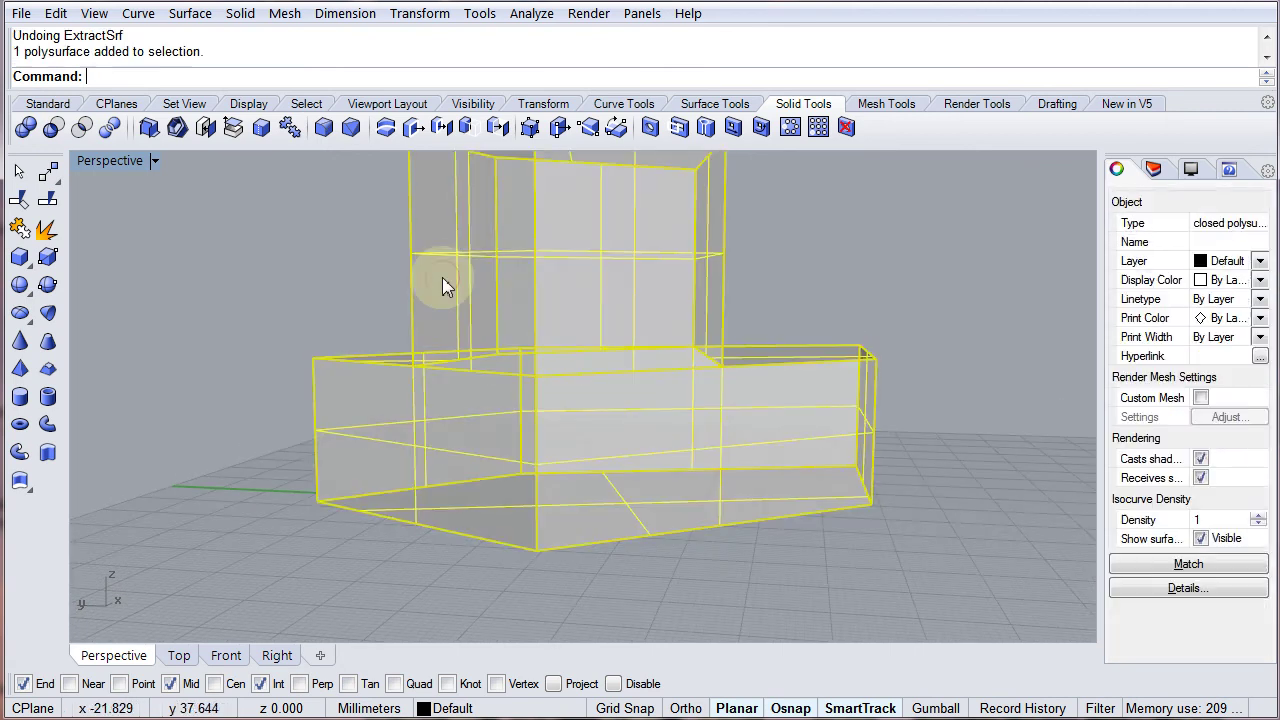
right_drag(294, 294, 342, 266)
click(342, 266)
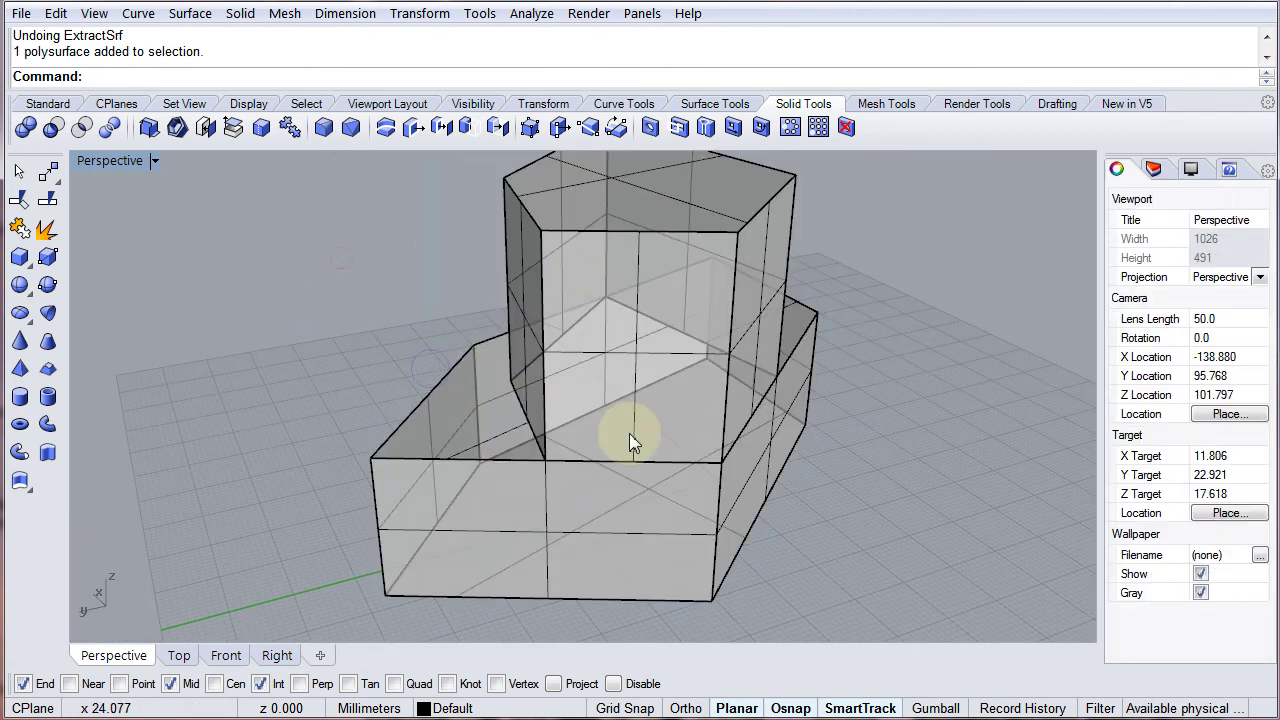
- Try MergeFace on the coplanar upper and lower faces of one front side, with MergeAllCoplanar=No, and undo the merge
click(262, 128)
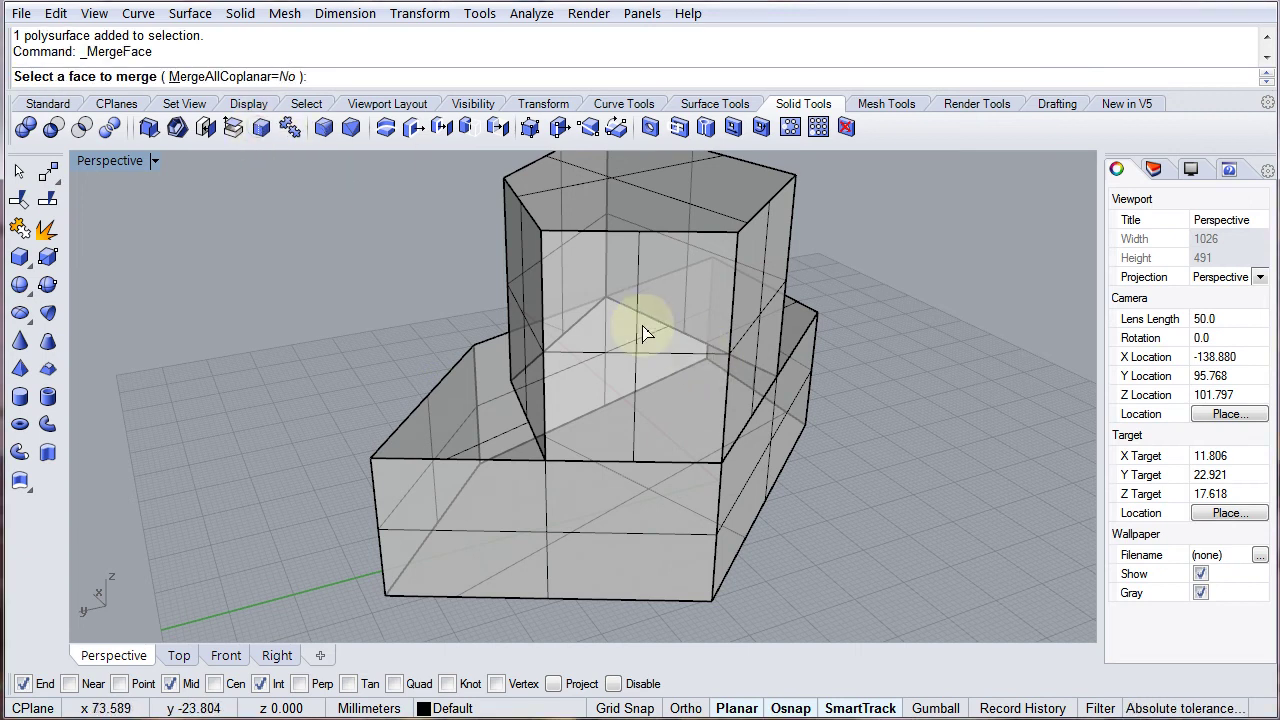
click(648, 358)
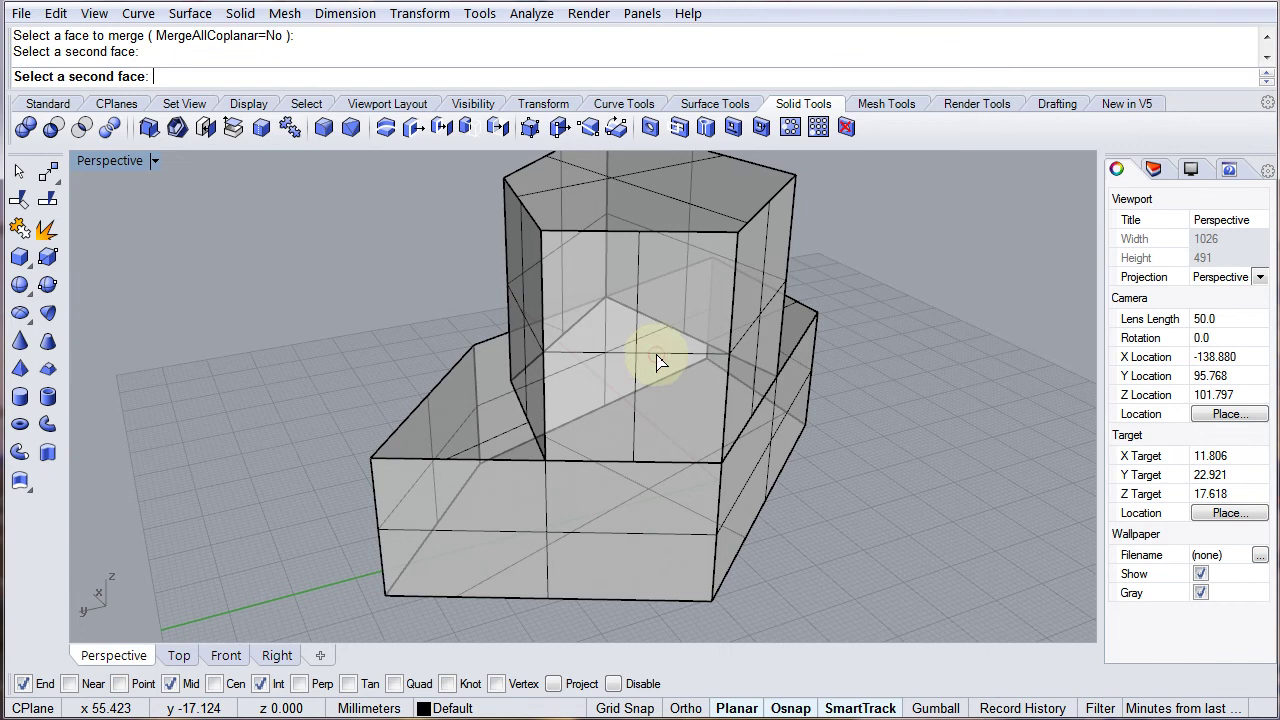
click(628, 527)
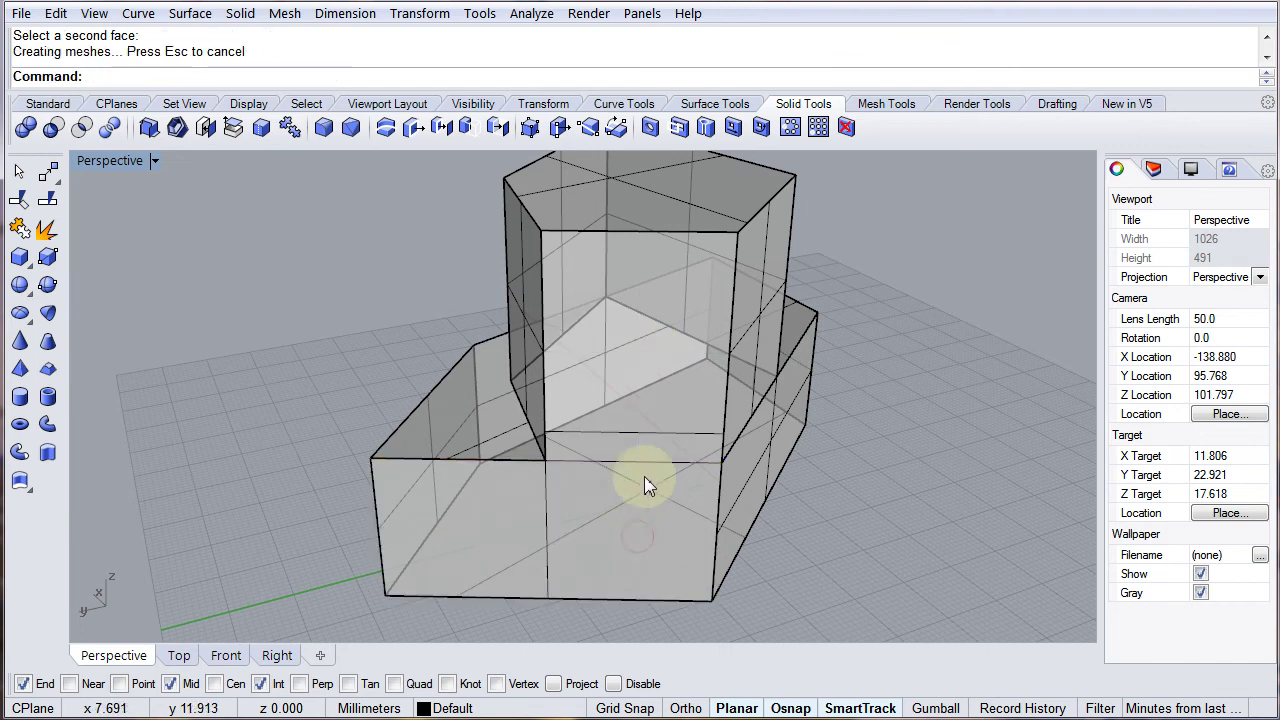
right_drag(646, 480, 609, 471)
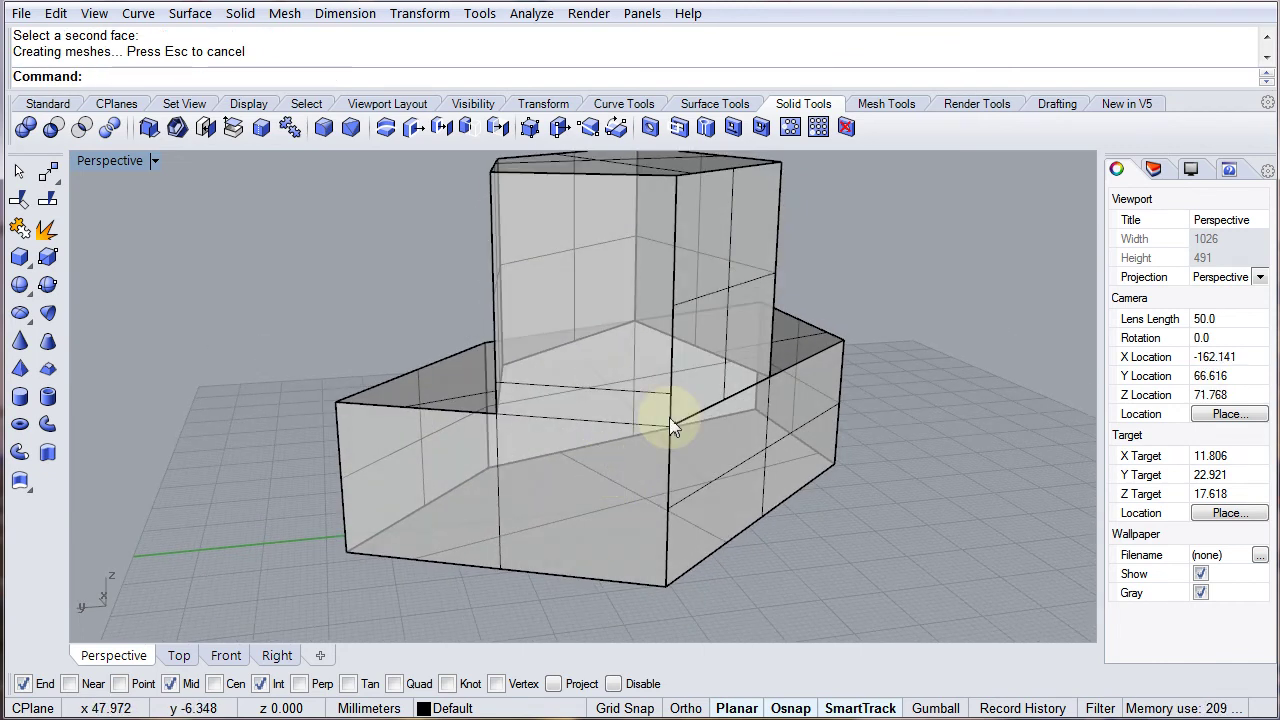
key(ctrl+z)
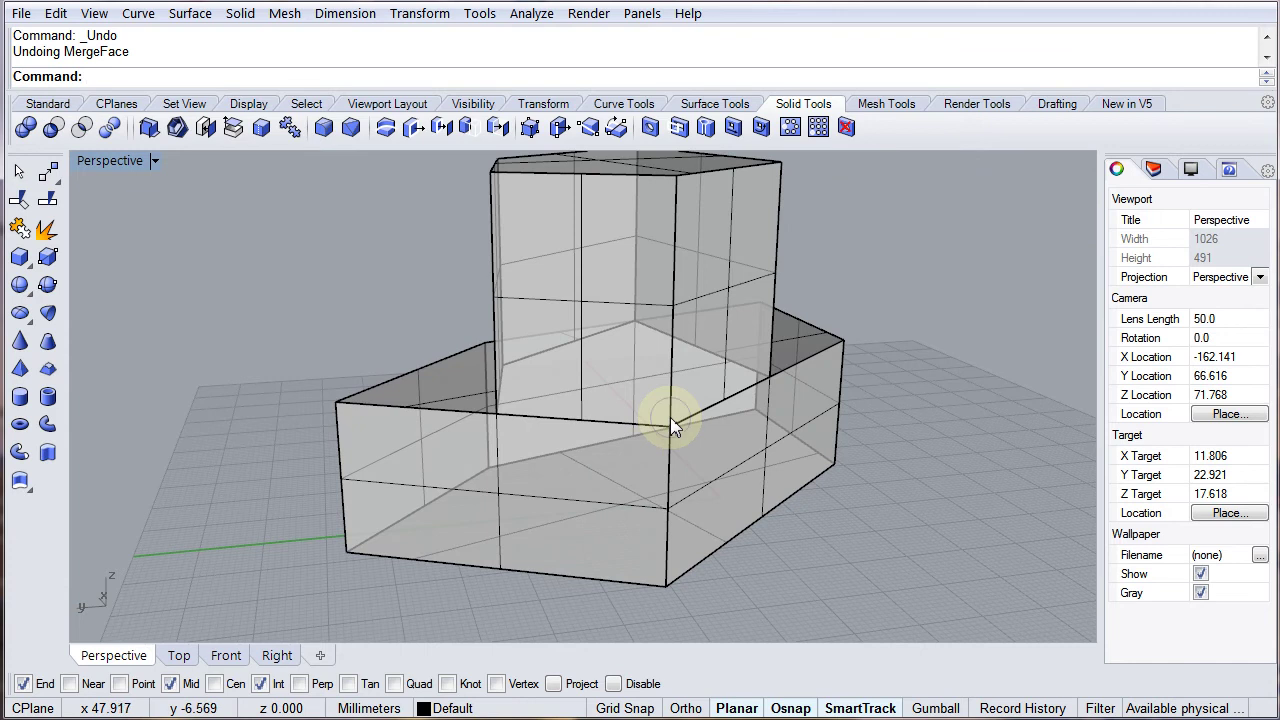
- Merge all coplanar faces of the polysurface with MergeAllFaces
right_drag(672, 425, 571, 443)
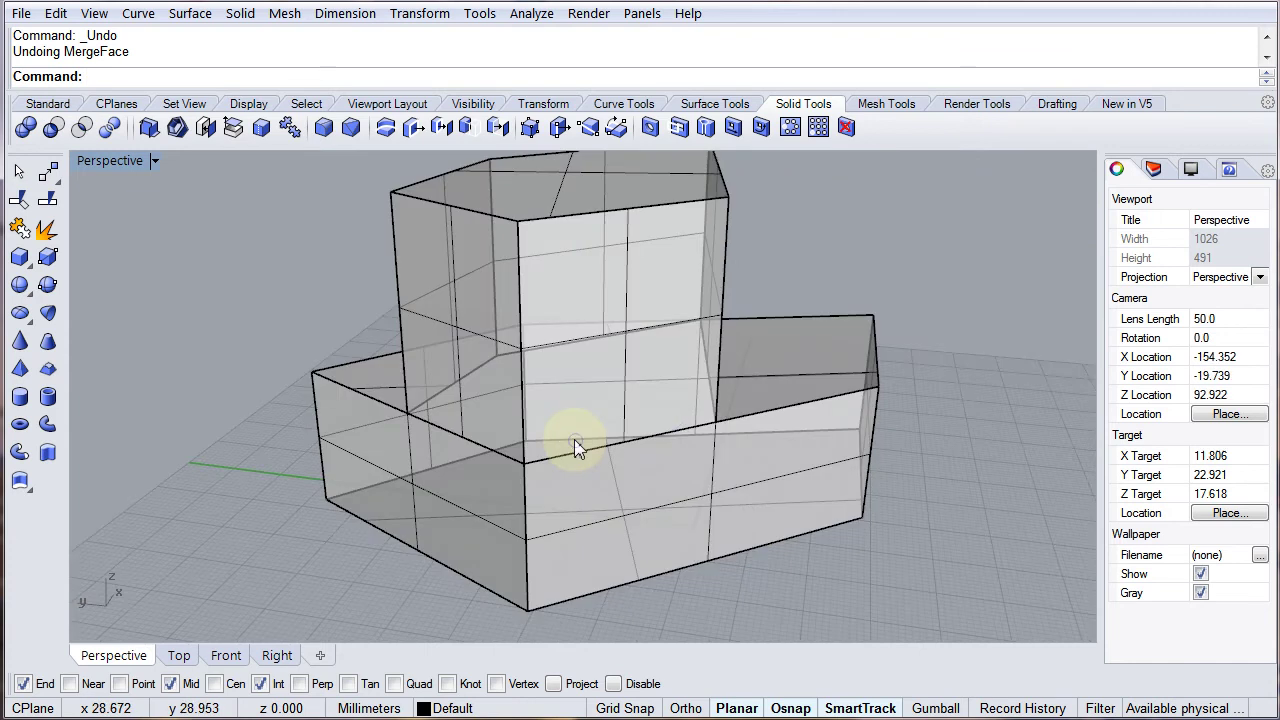
right_click(261, 130)
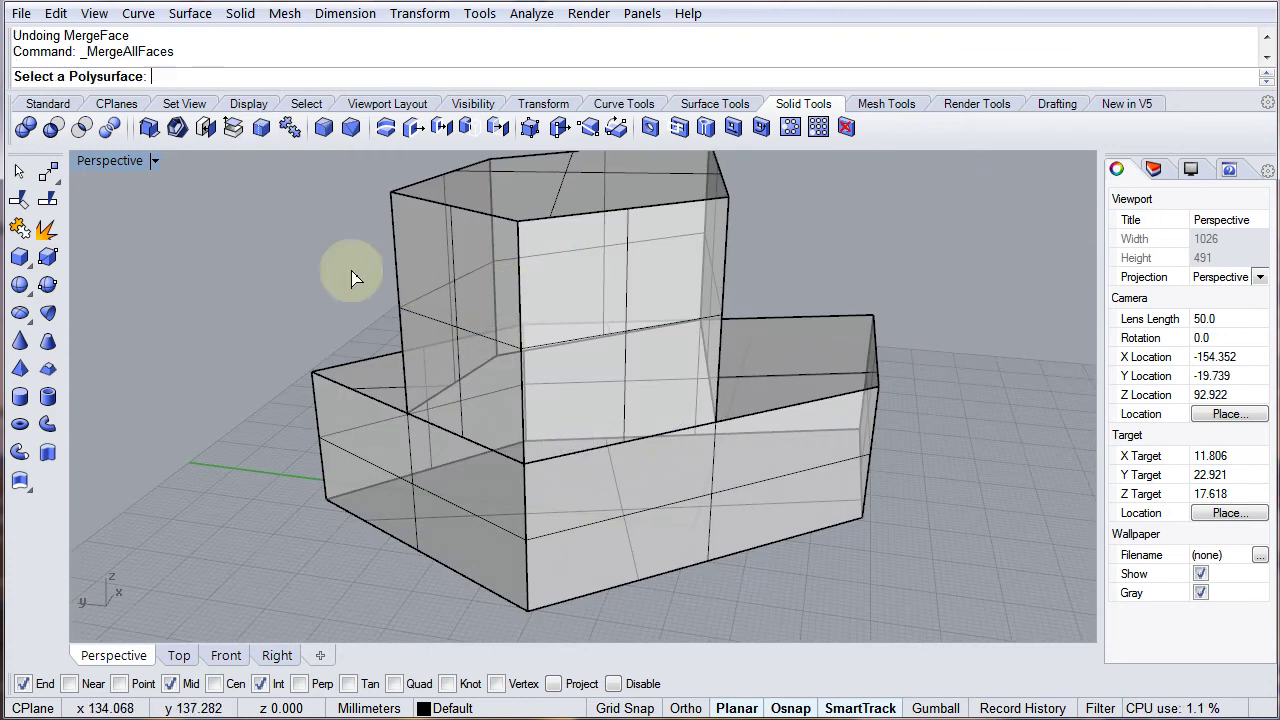
click(433, 317)
right_click(433, 317)
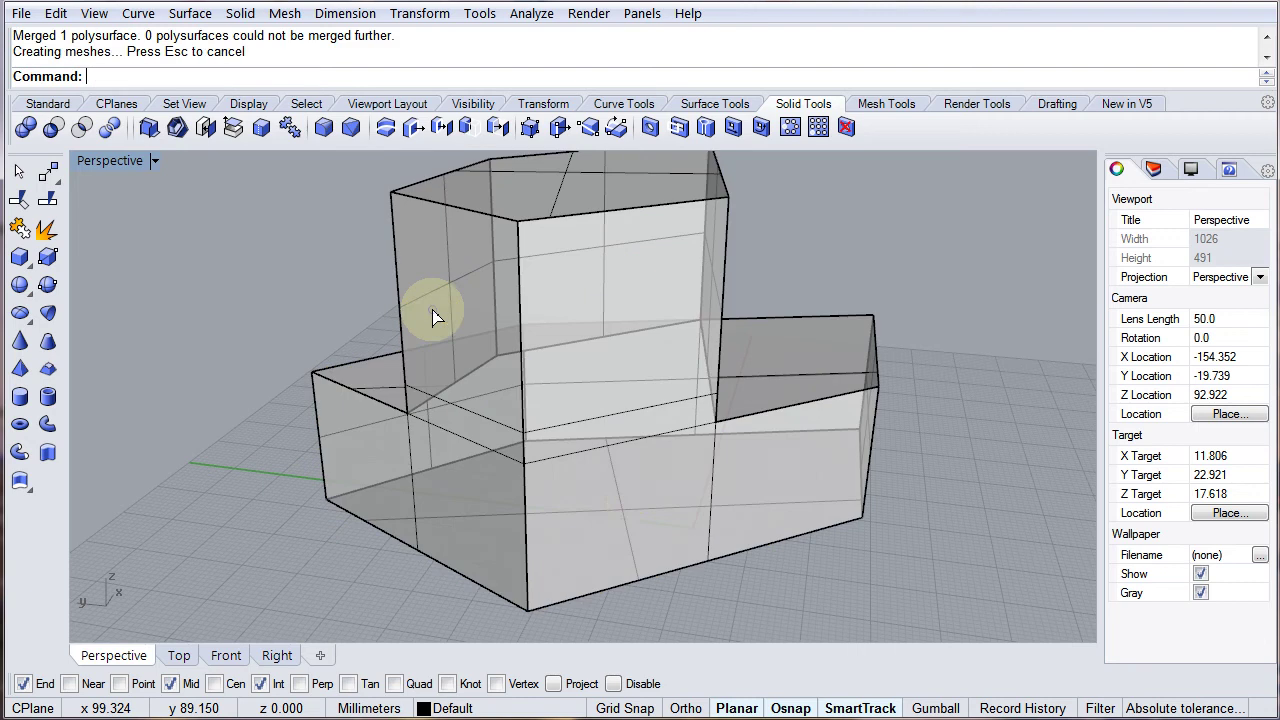
- Fillet all edges of the merged polysurface with a radius of 1
right_drag(620, 477, 703, 530)
scroll(700, 522, down, 5)
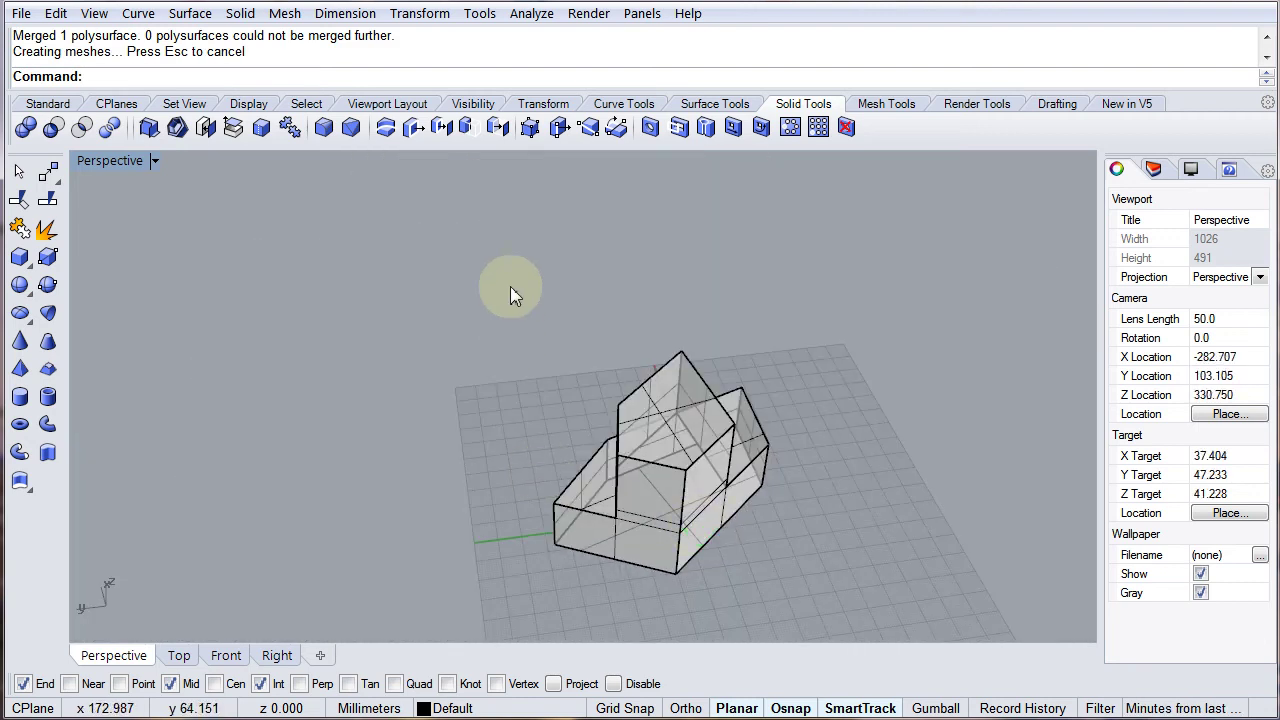
click(327, 127)
drag(455, 328, 857, 643)
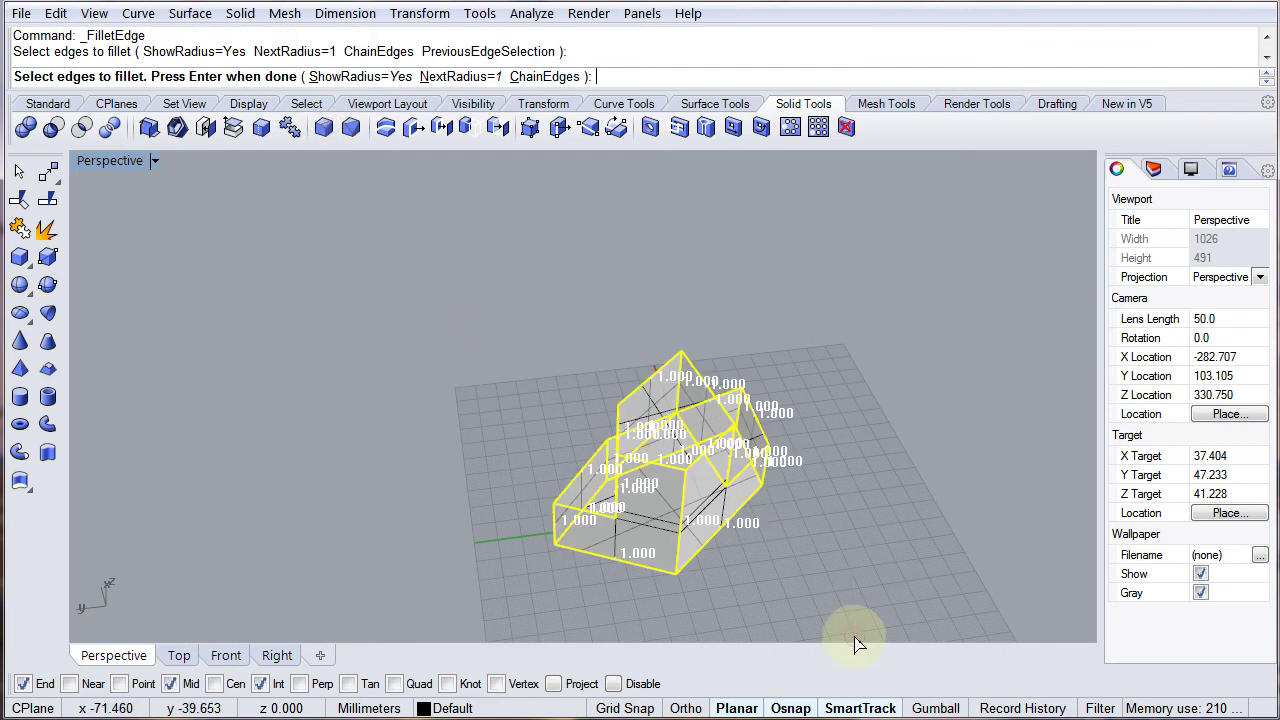
right_click(856, 574)
right_click(855, 573)
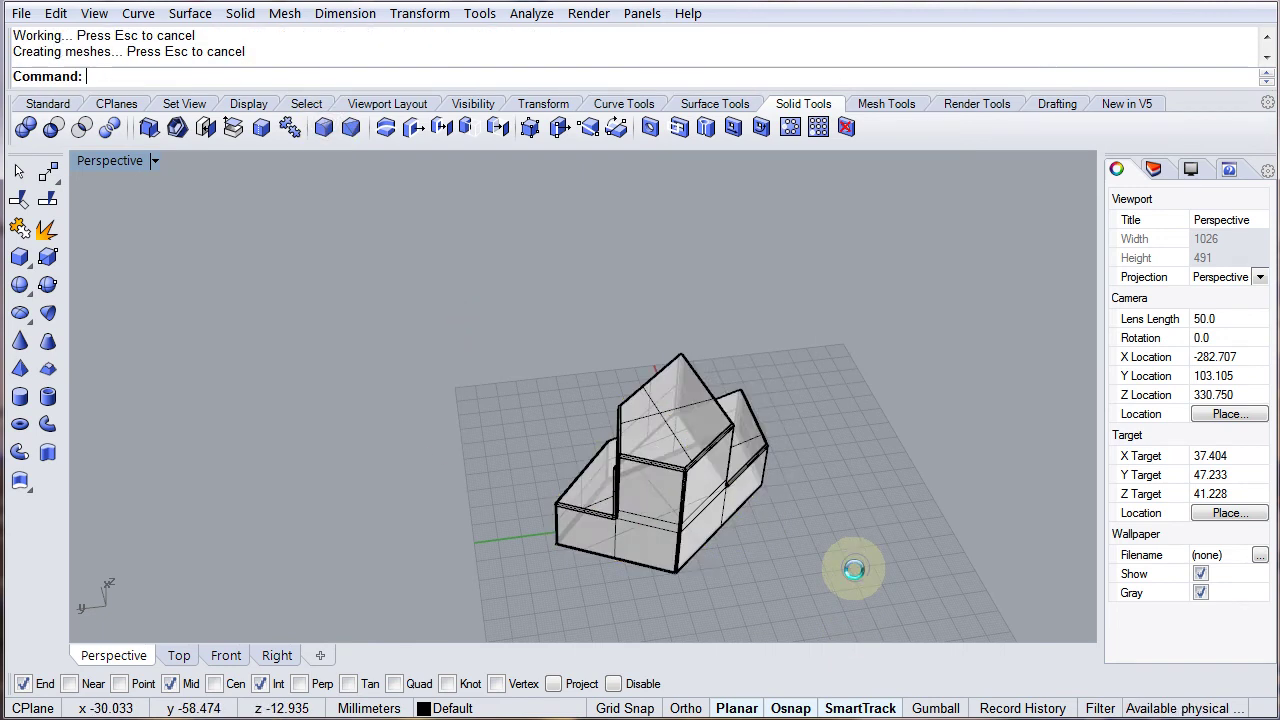
- Examine the filleted corners where the upper and lower volumes meet, and select the polysurface to check its type
scroll(745, 480, up, 10)
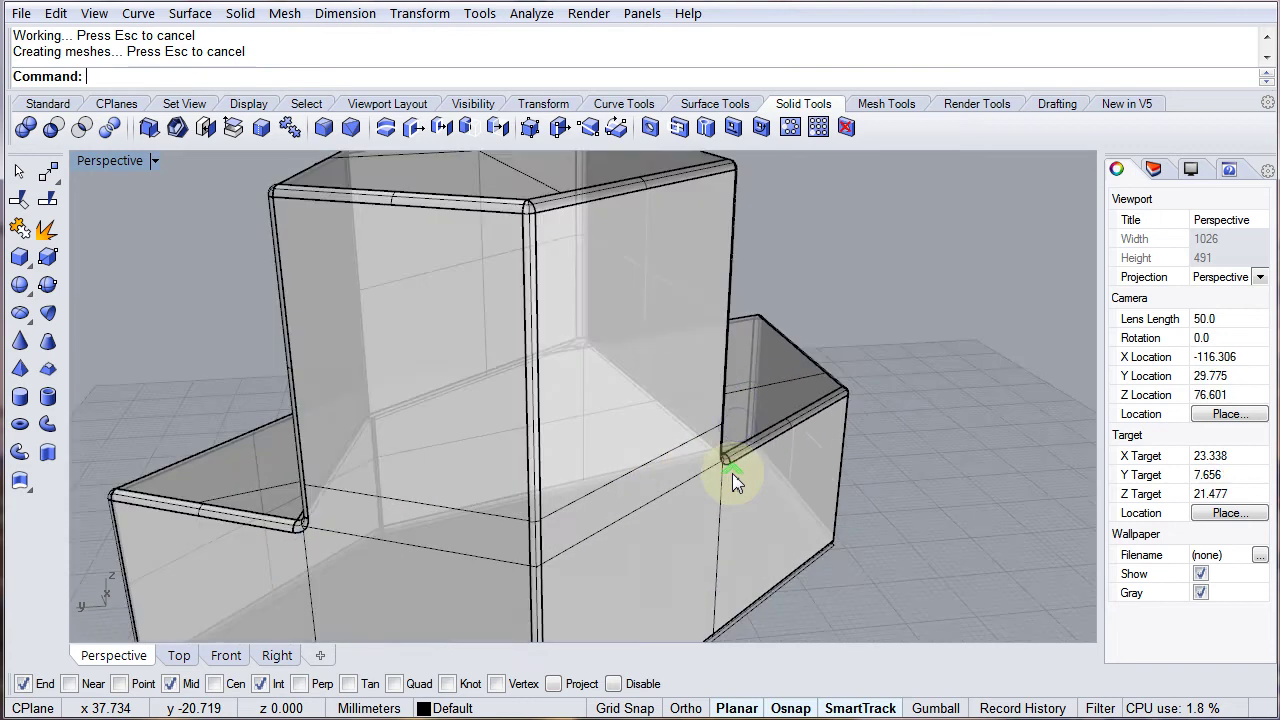
right_drag(740, 480, 500, 423)
scroll(505, 430, up, 5)
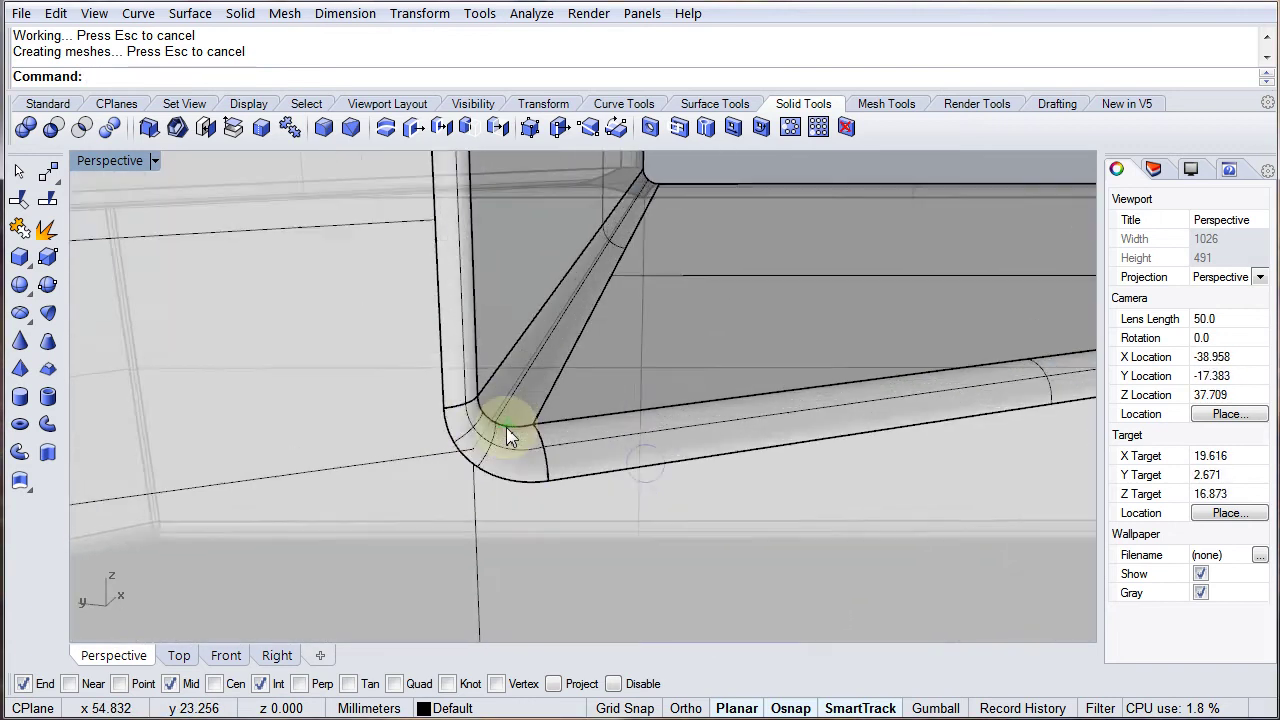
scroll(480, 428, down, 1)
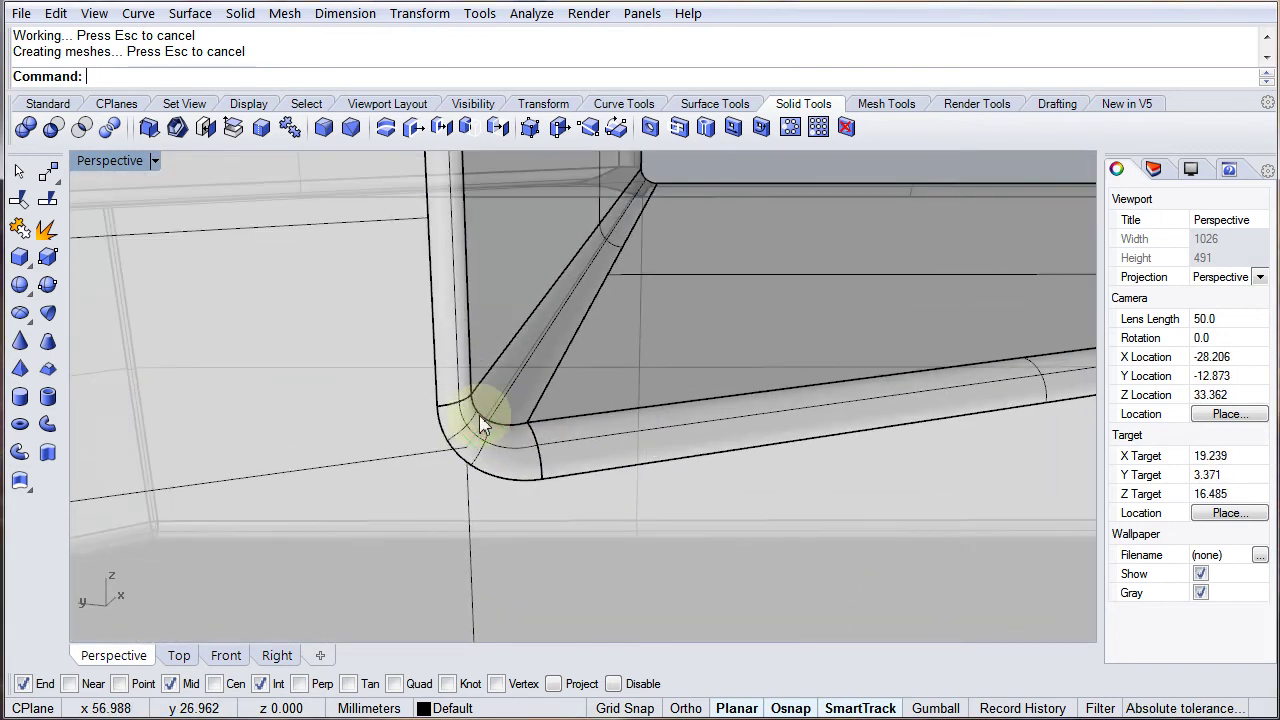
scroll(560, 449, down, 3)
right_drag(614, 449, 137, 451)
scroll(509, 474, up, 3)
right_drag(509, 474, 560, 409)
scroll(648, 398, up, 4)
scroll(574, 390, down, 4)
click(574, 390)
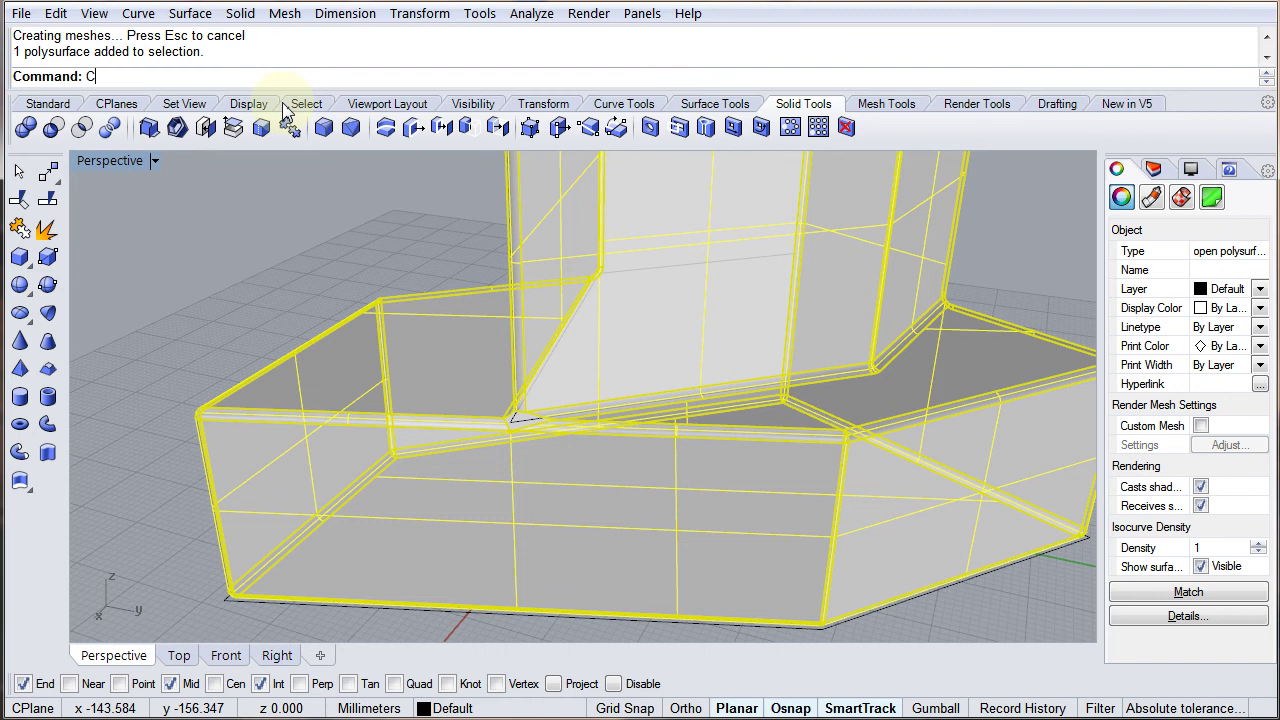
- Try to cap the open filleted polysurface, and delete the closed profile curve at the base of the upper volume
key(Return)
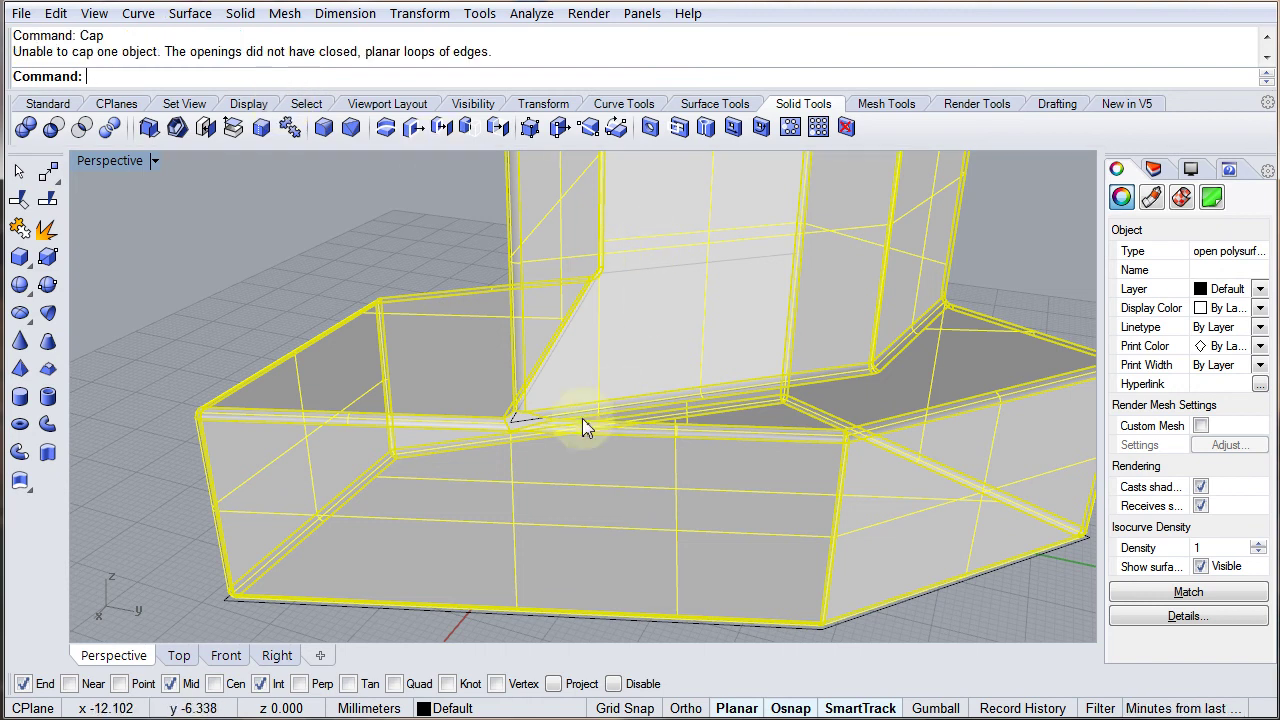
right_drag(586, 427, 674, 431)
click(640, 420)
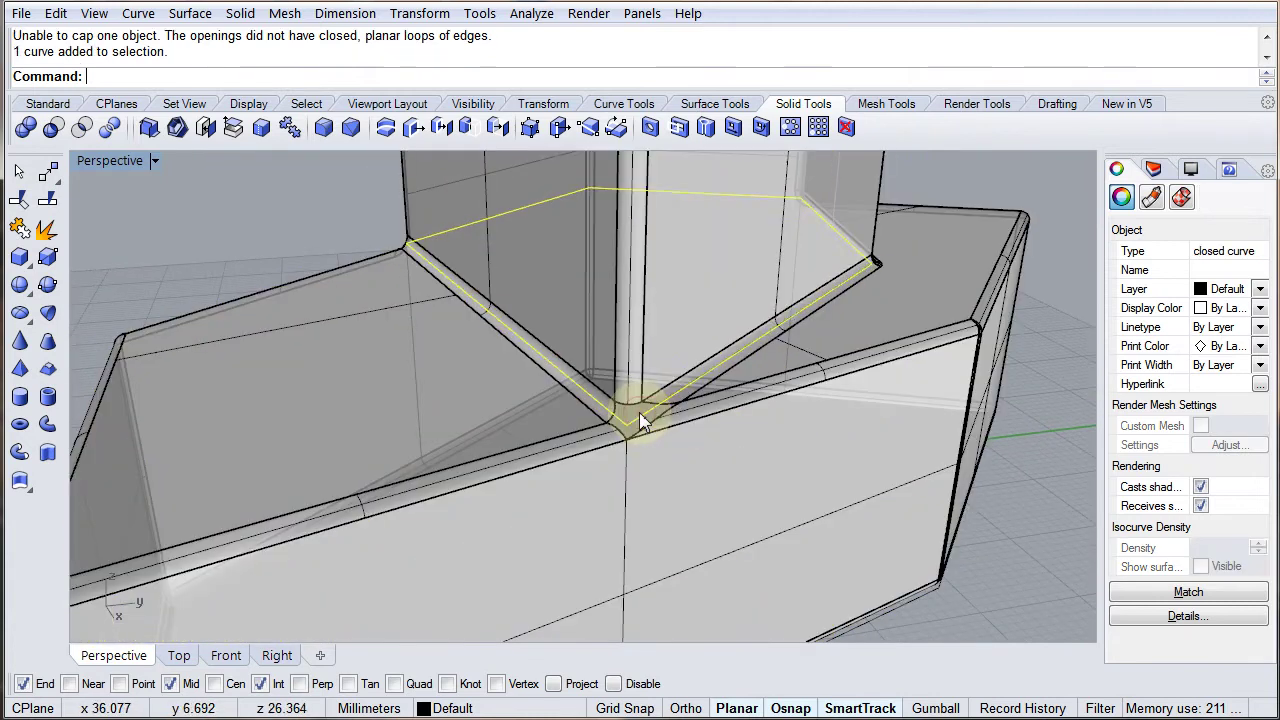
key(Delete)
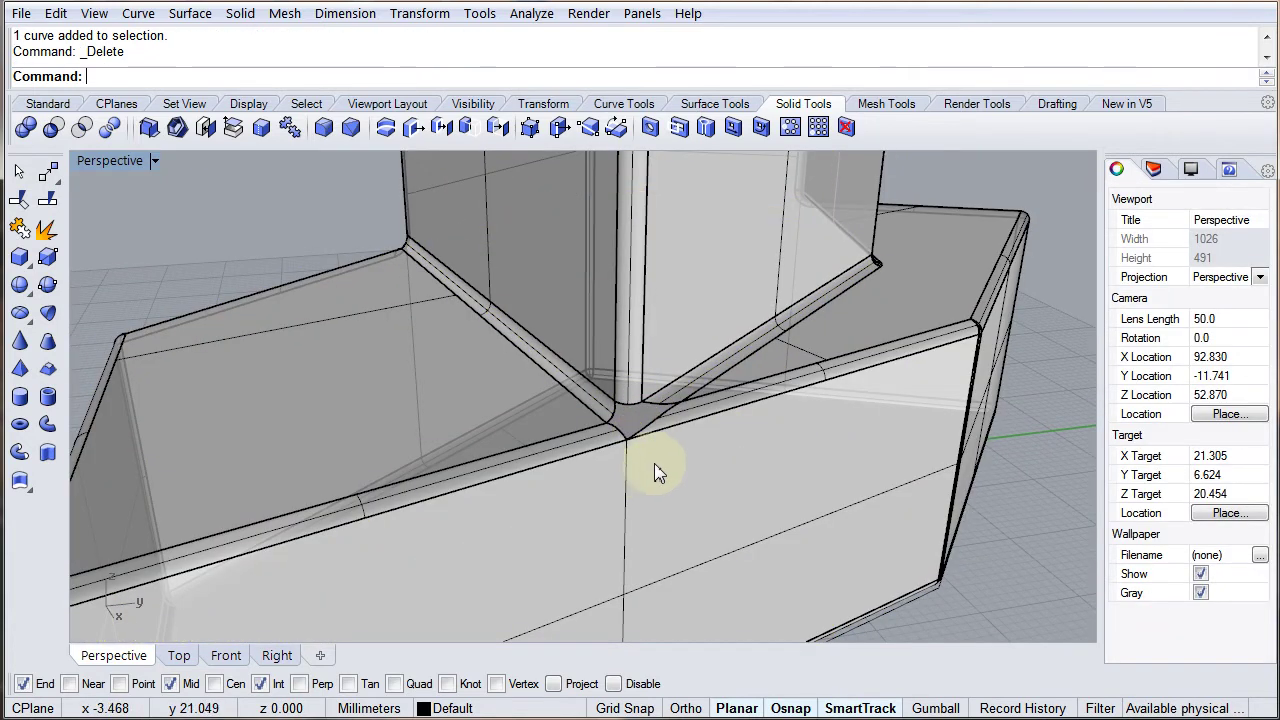
scroll(655, 472, down, 2)
right_drag(655, 472, 614, 479)
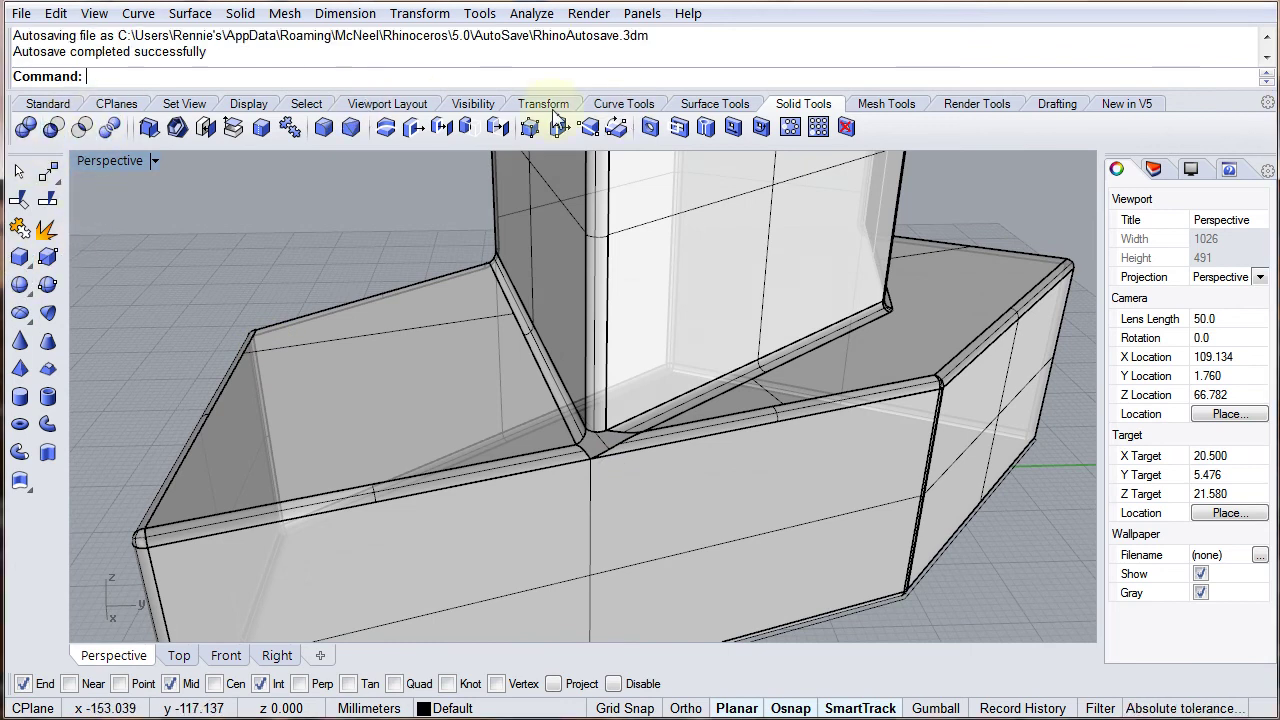
click(714, 106)
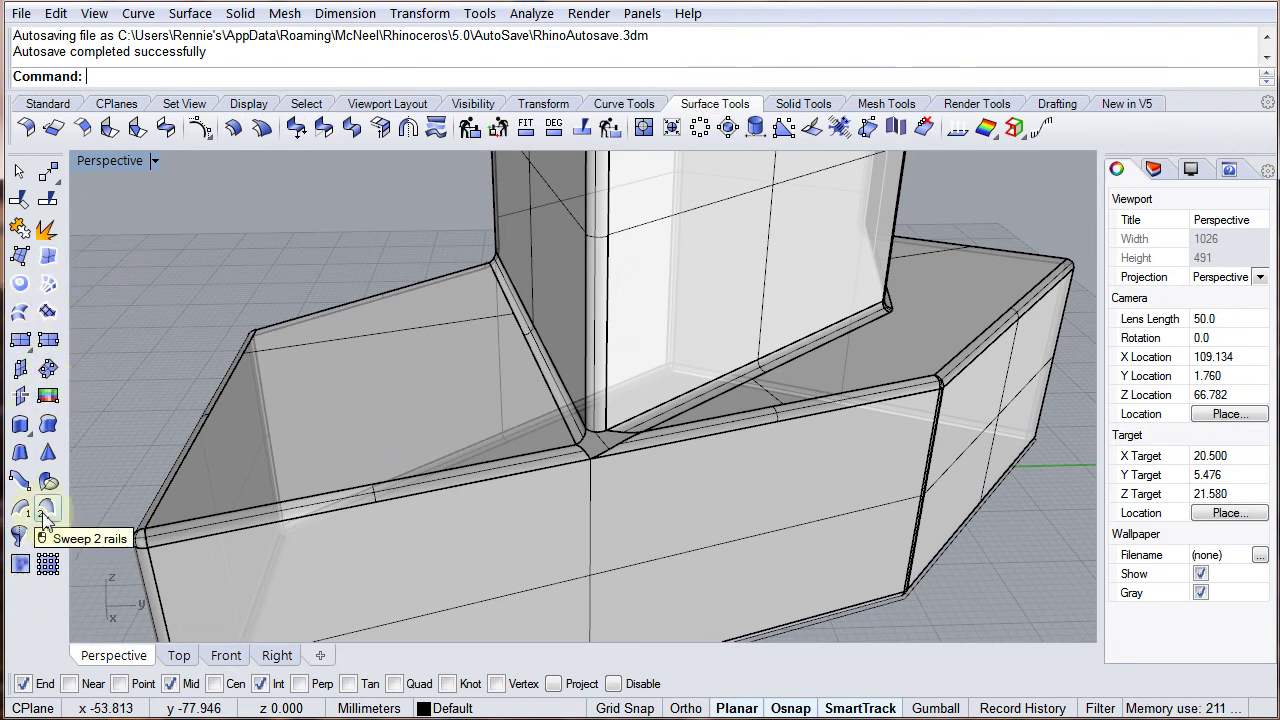
click(22, 256)
click(38, 108)
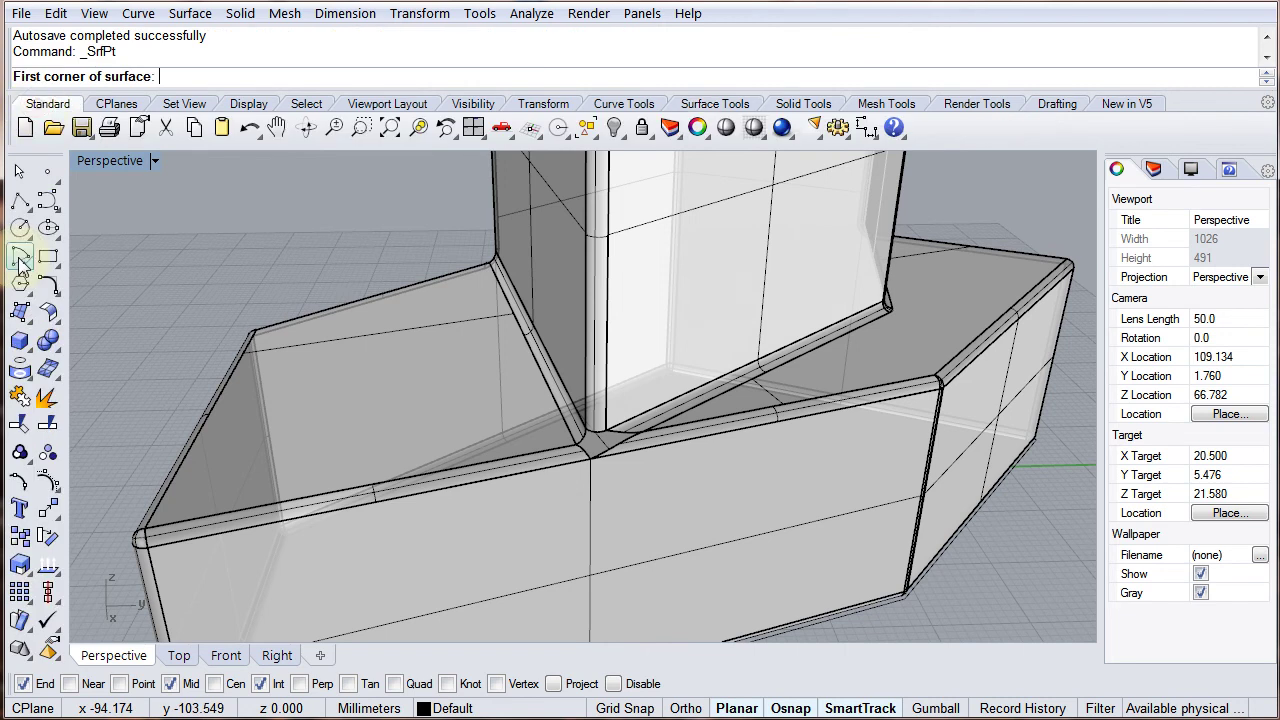
- Patch the open corner between the fillets from its boundary edges, with 10 U and V spans, stiffness 1, adjusted tangency and automatic trim
click(26, 318)
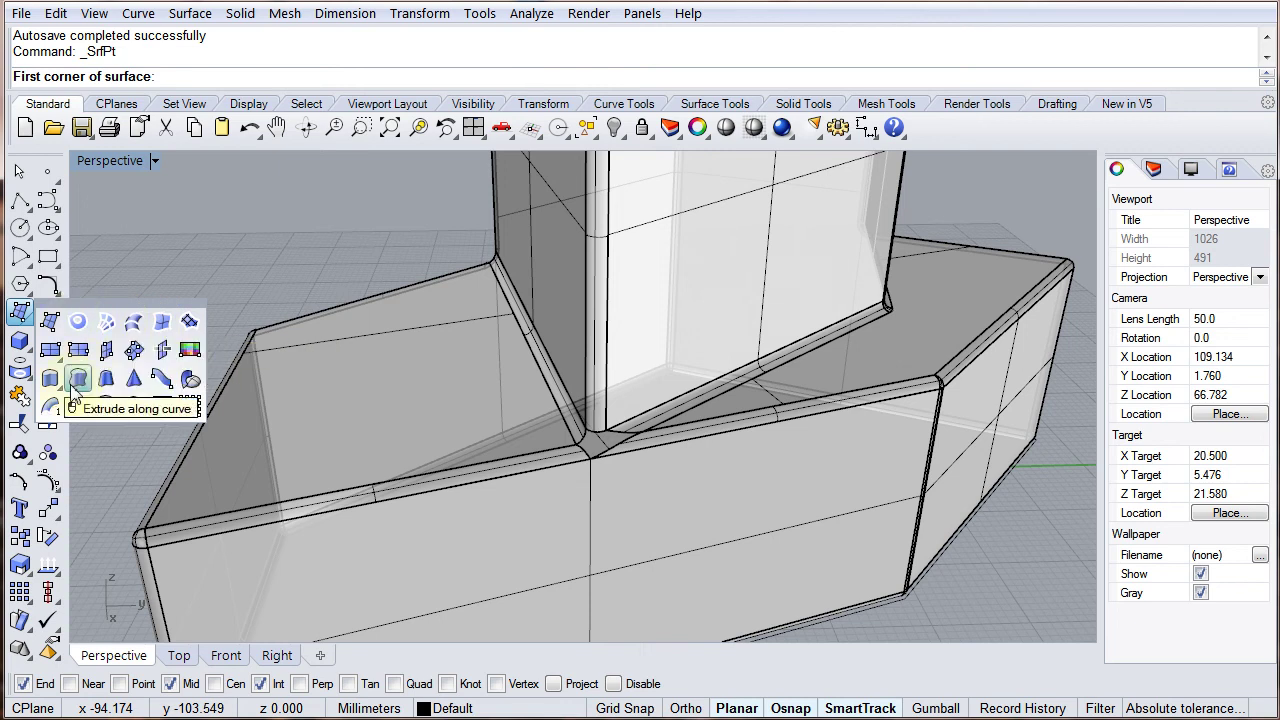
click(188, 322)
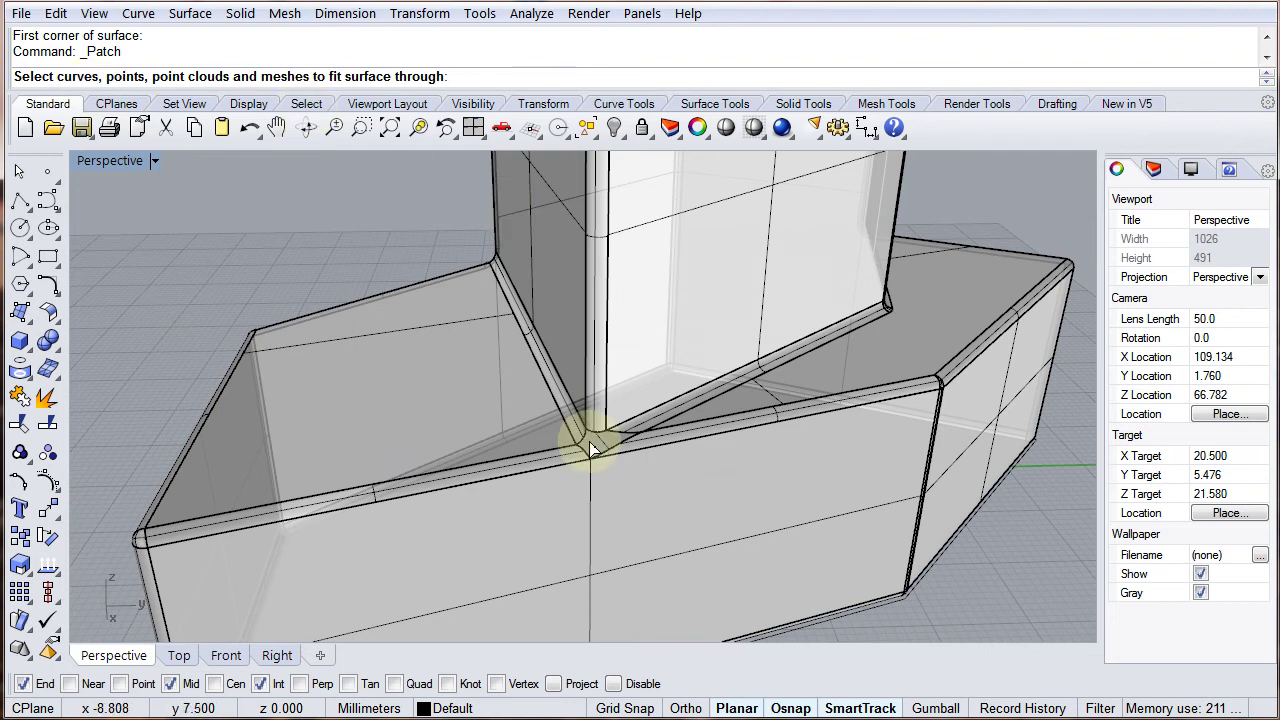
scroll(590, 450, up, 5)
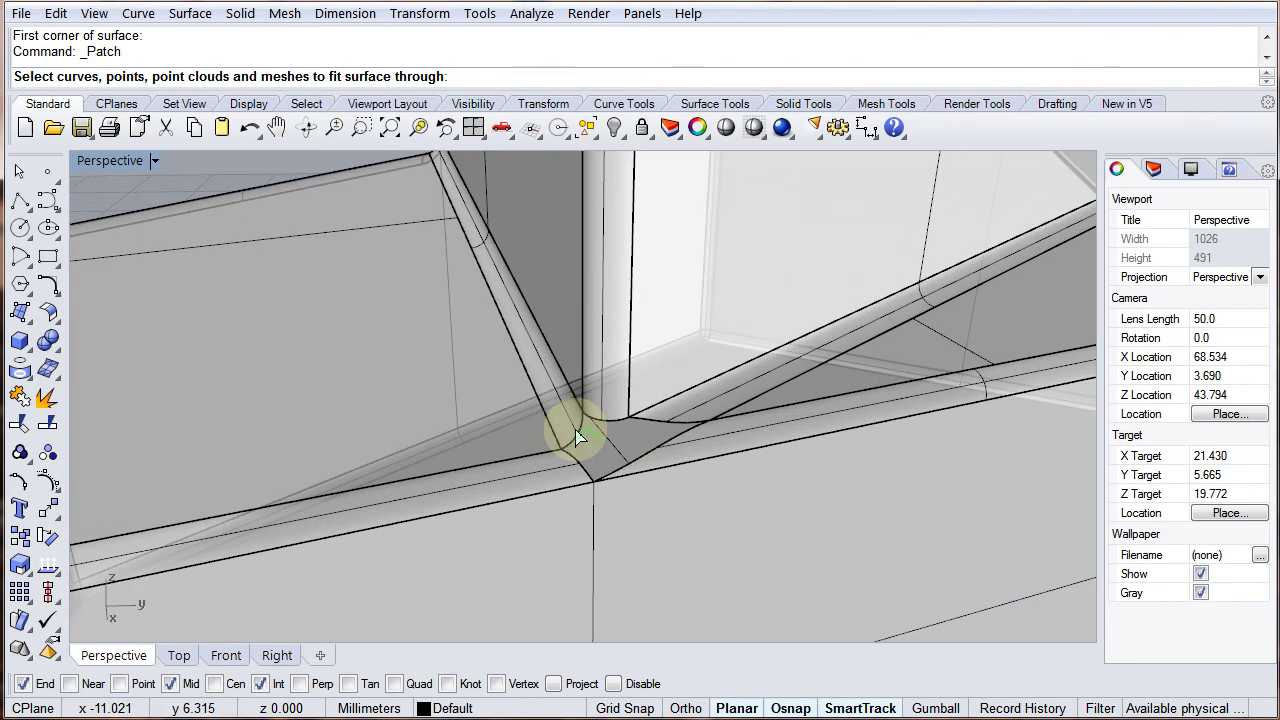
click(578, 430)
click(602, 424)
click(645, 422)
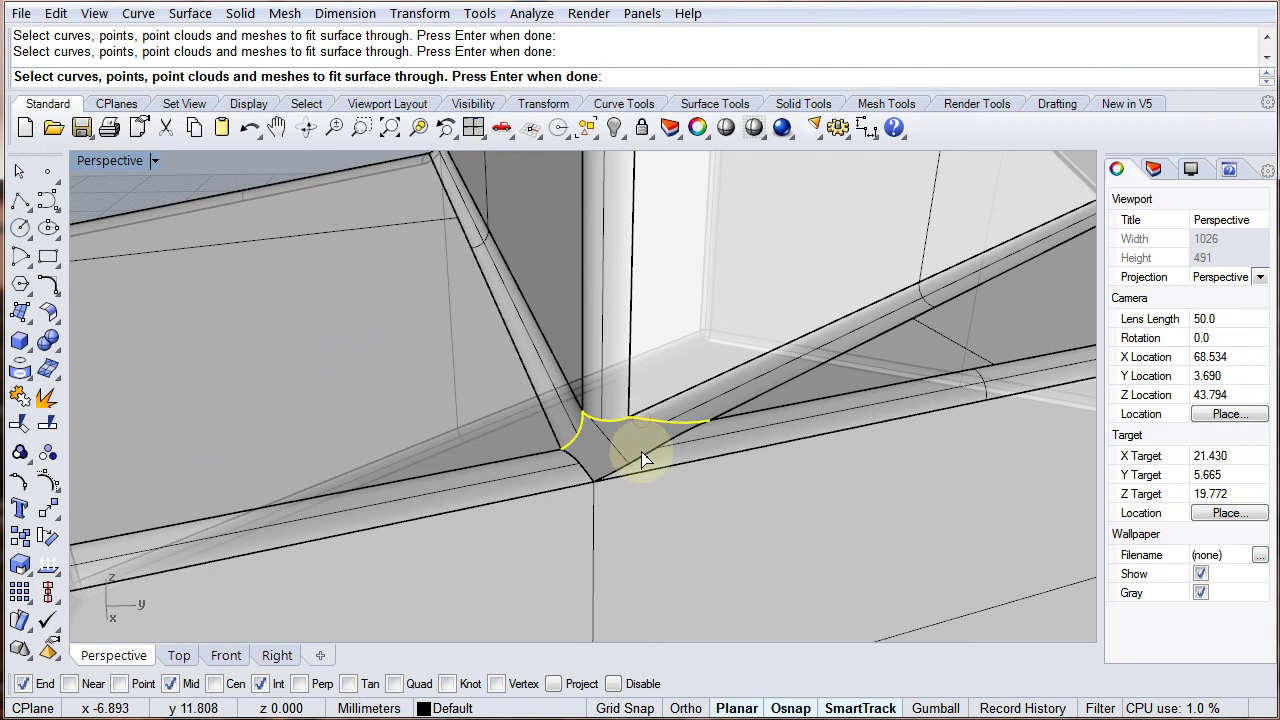
click(609, 477)
key(Return)
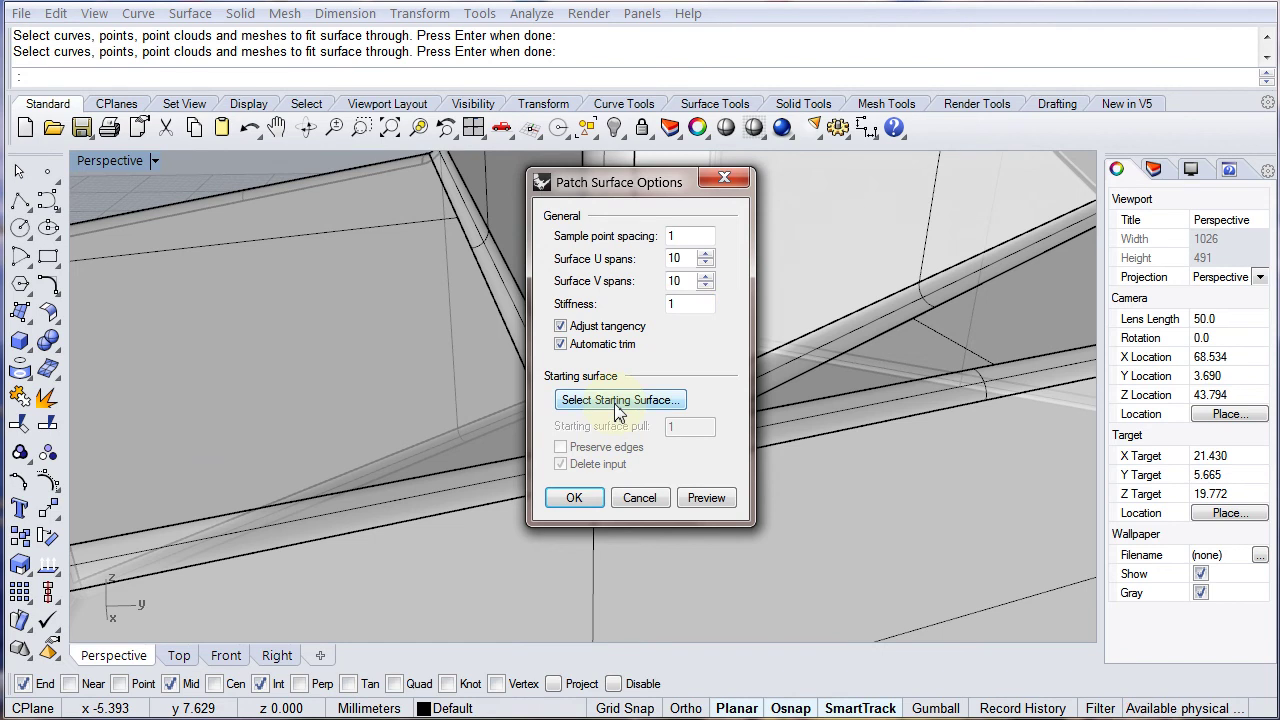
click(575, 498)
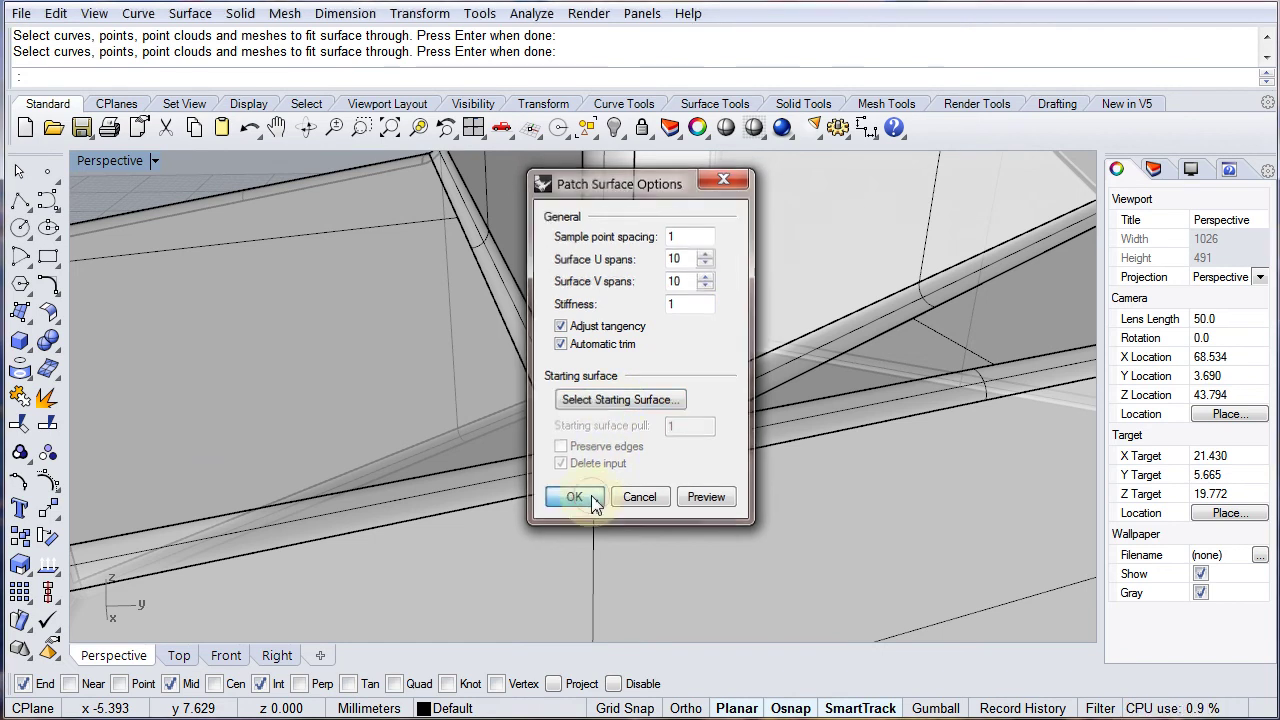
- Inspect the patched corner with an environment map analysis of the polysurface and patch, and undo the patch
scroll(603, 515, up, 5)
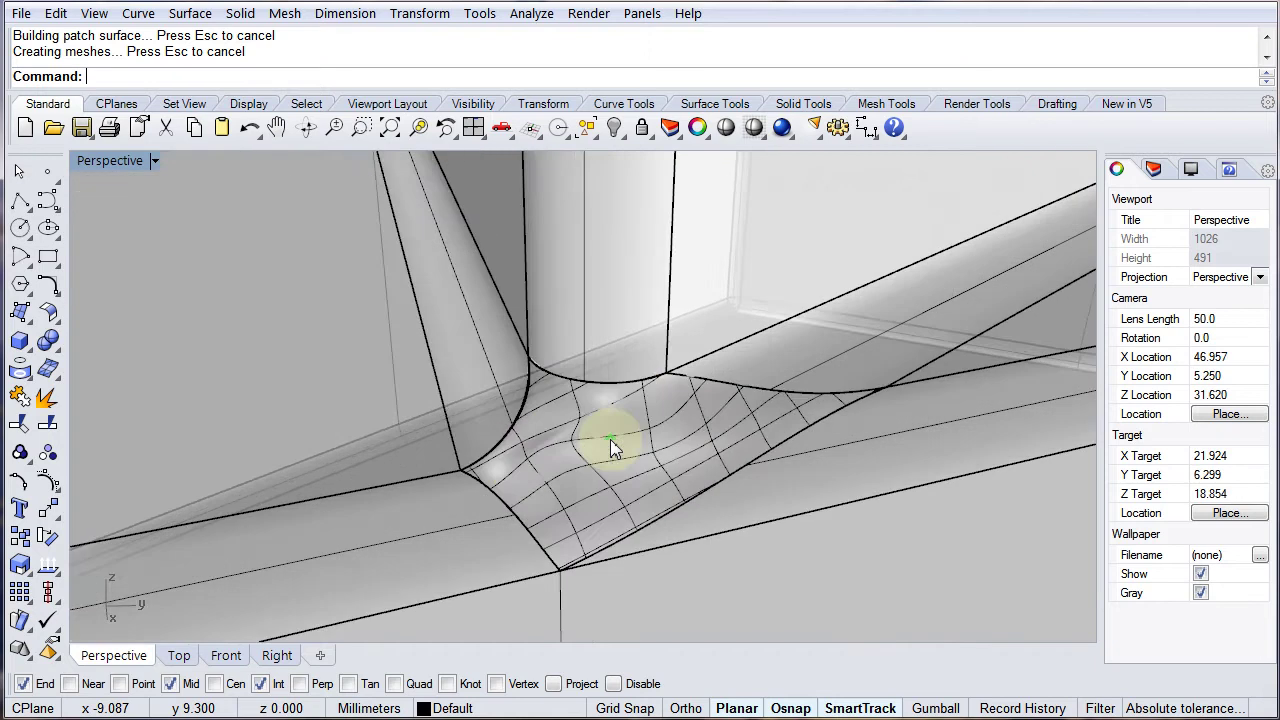
right_drag(609, 443, 672, 440)
scroll(773, 291, down, 5)
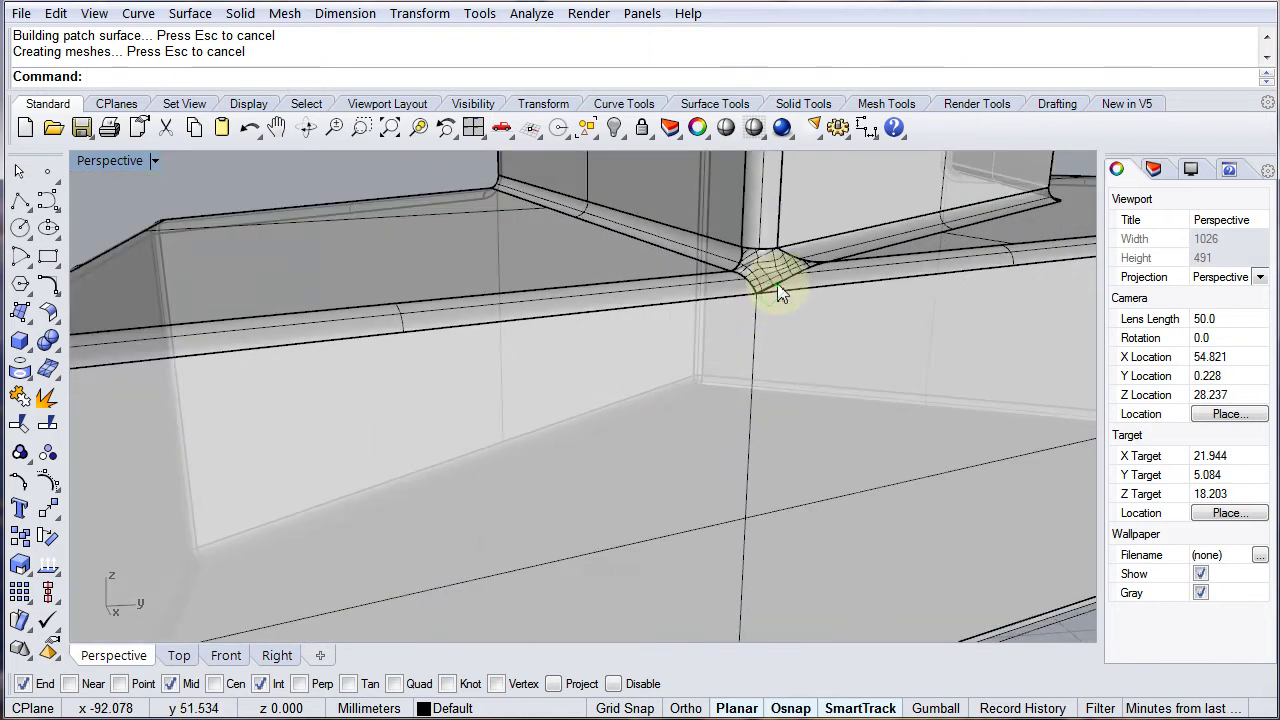
right_drag(781, 335, 686, 370)
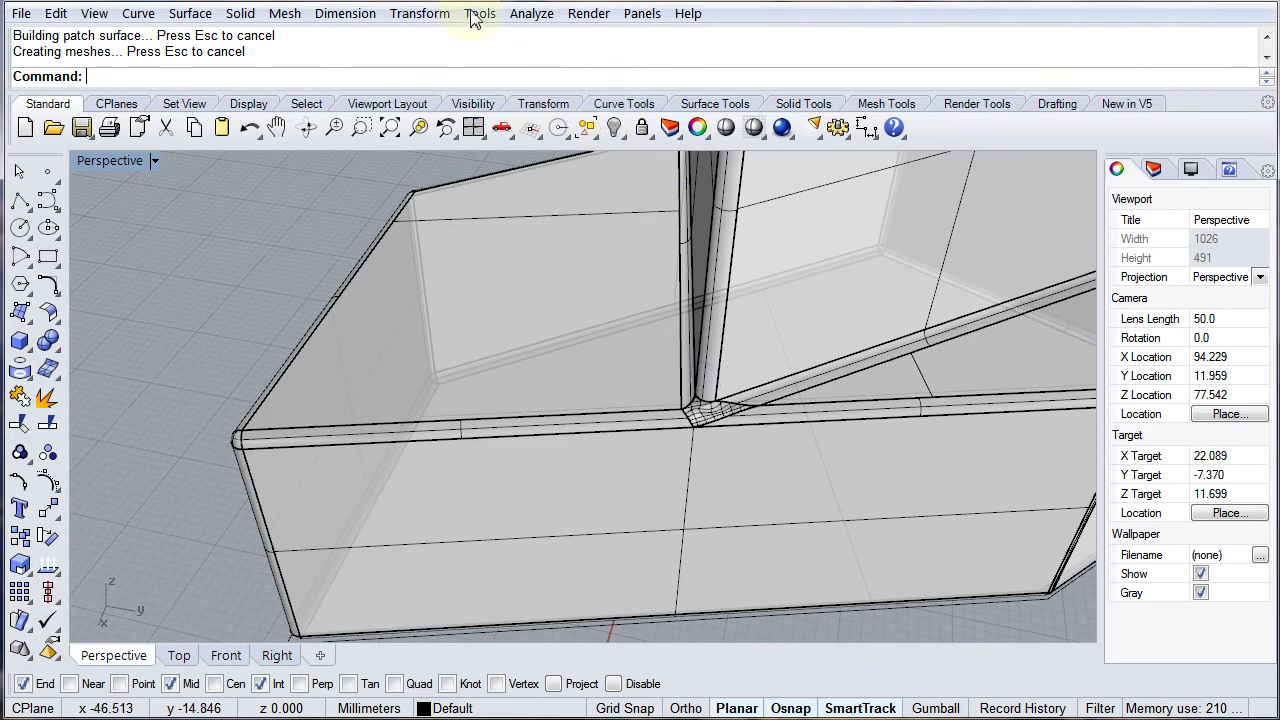
click(530, 14)
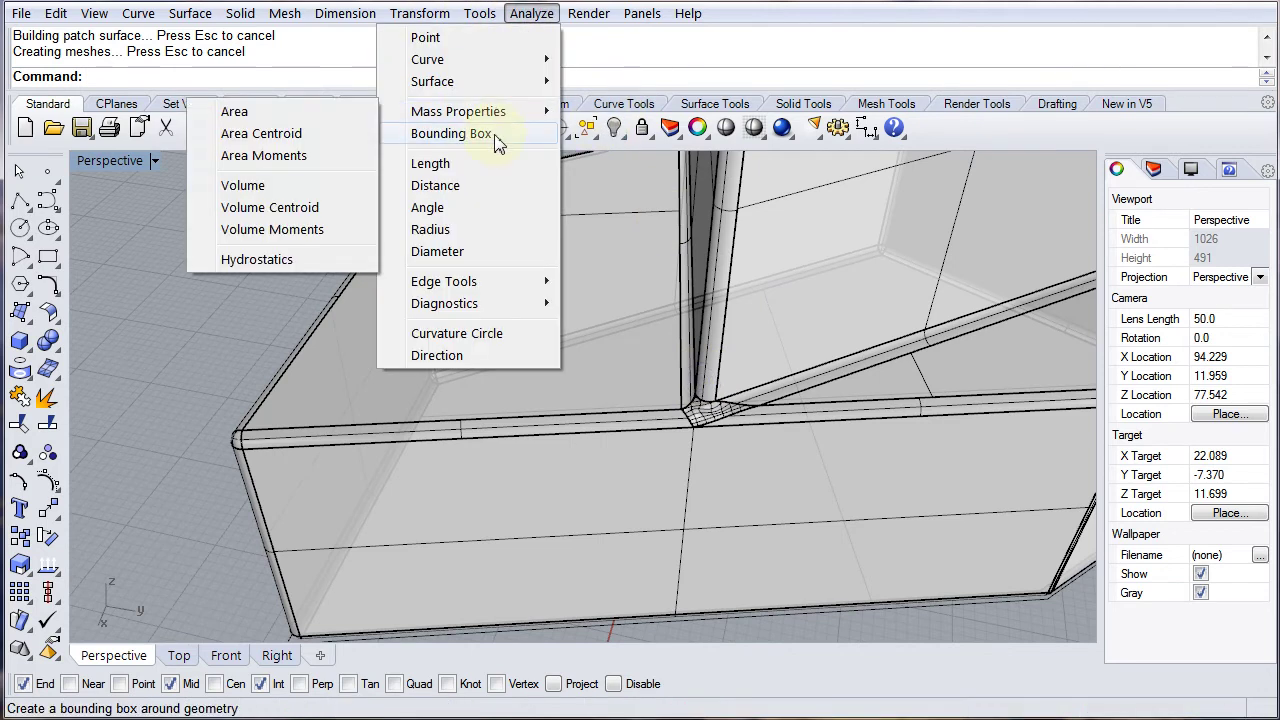
mouse_move(504, 84)
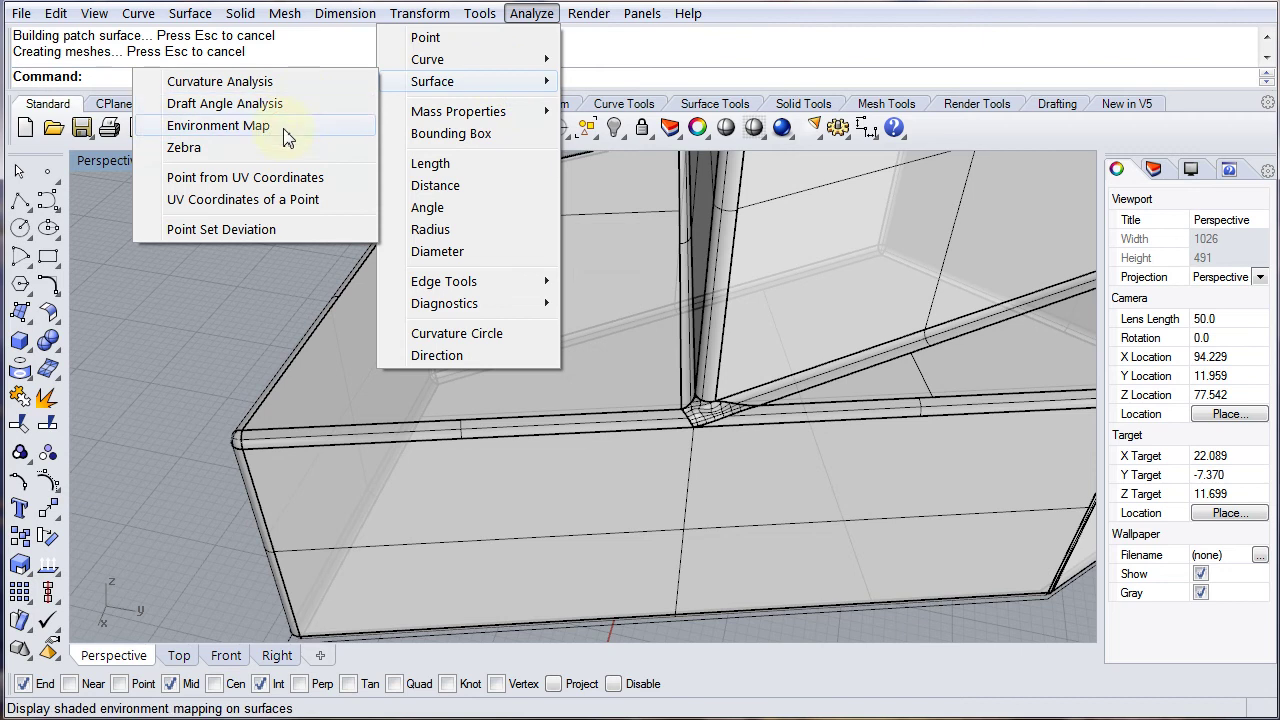
click(250, 125)
click(723, 377)
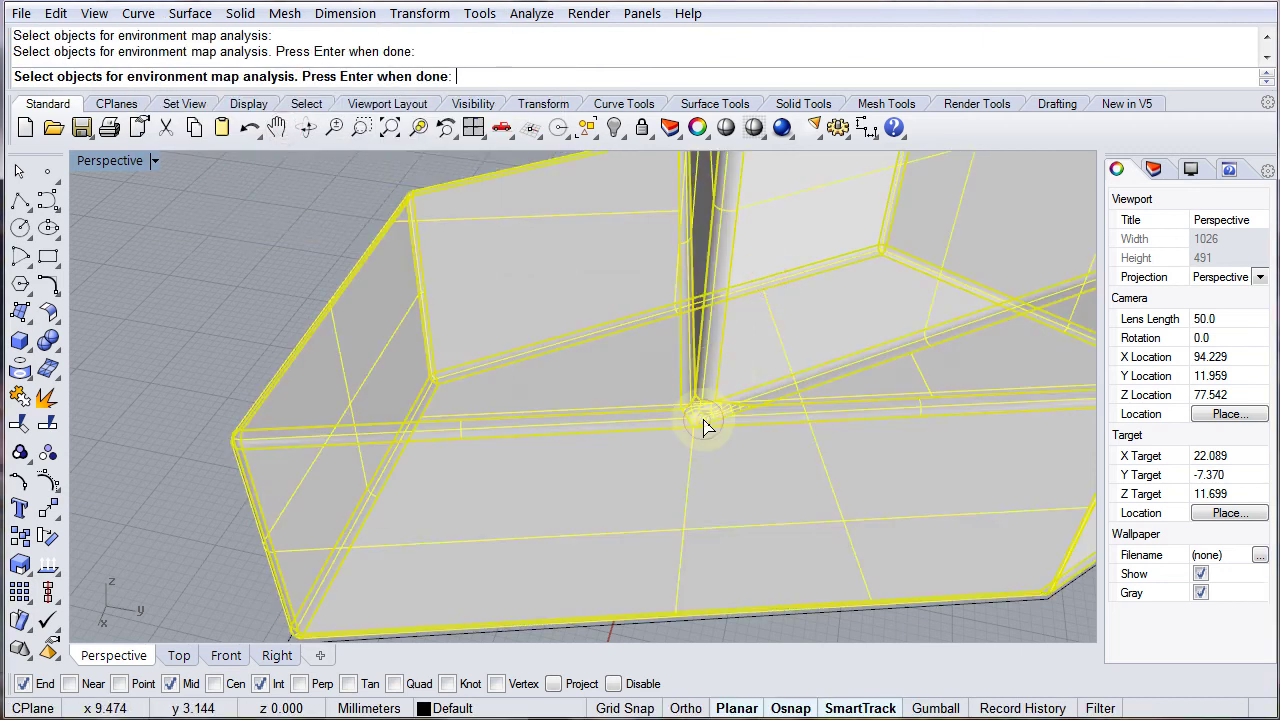
key(Return)
scroll(705, 429, up, 6)
mouse_move(713, 407)
right_down()
mouse_move(680, 503)
mouse_move(677, 420)
mouse_move(723, 417)
right_up()
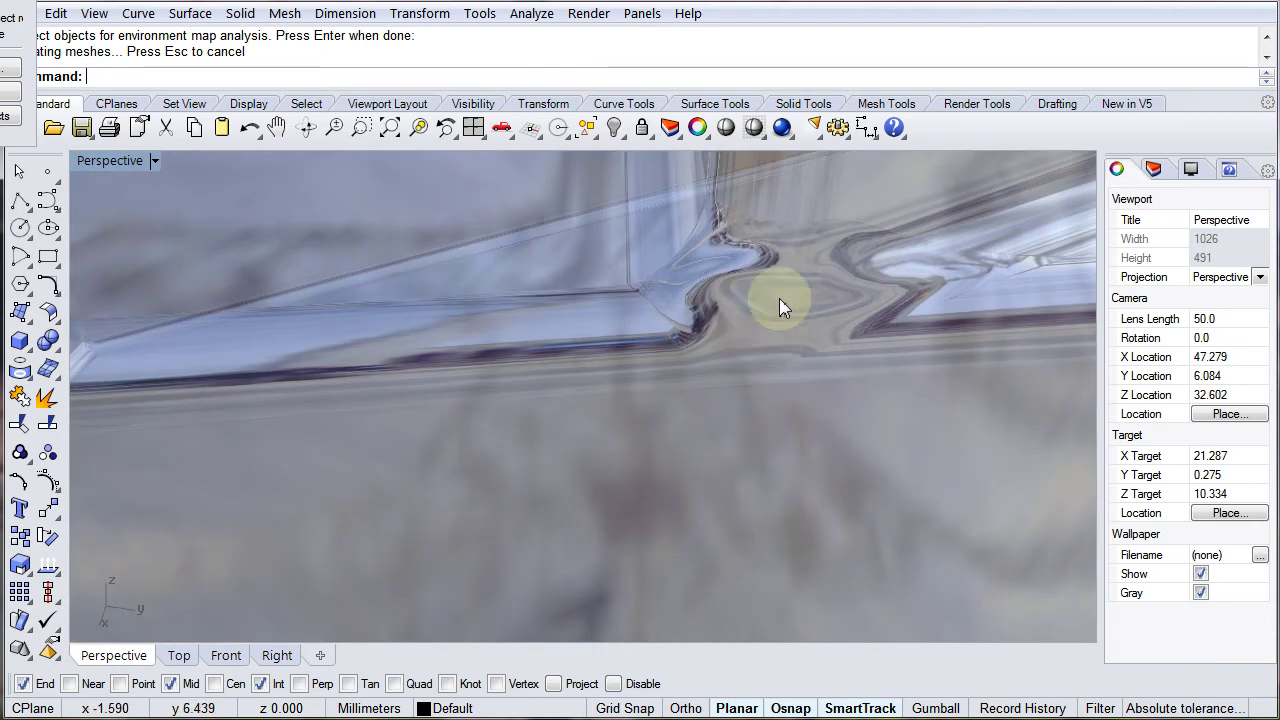
right_drag(777, 300, 752, 332)
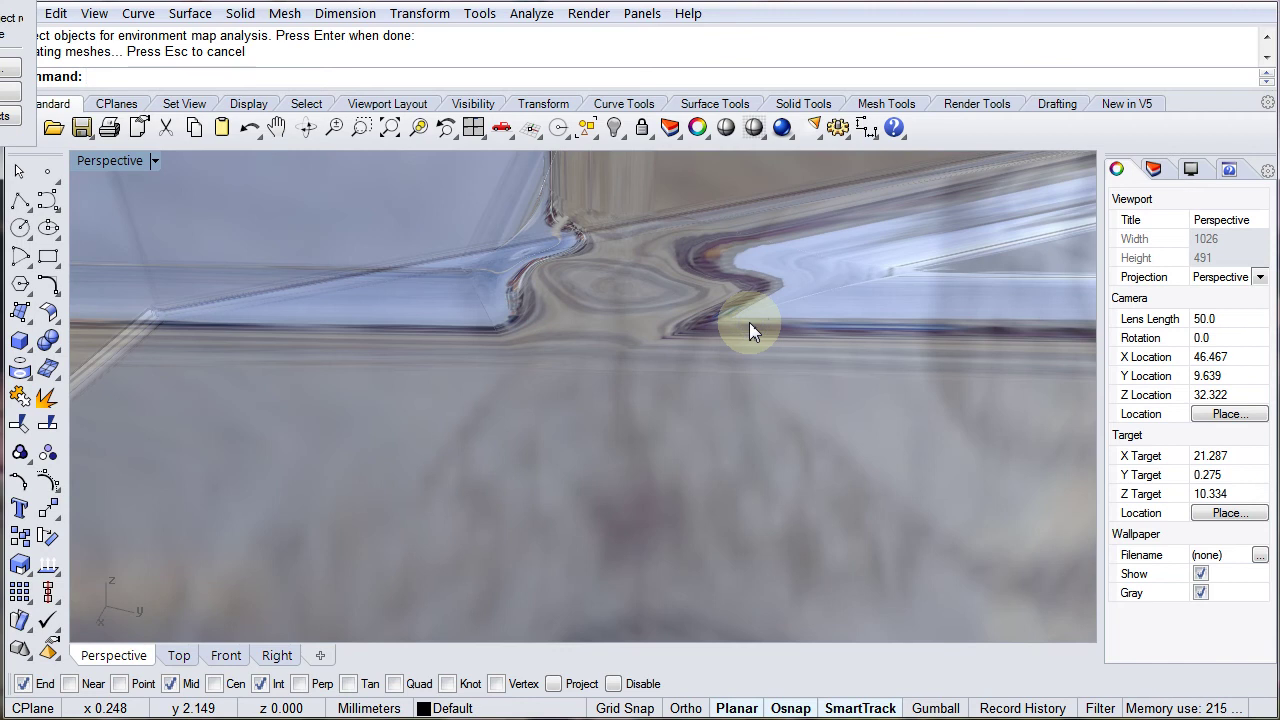
key(ctrl+z)
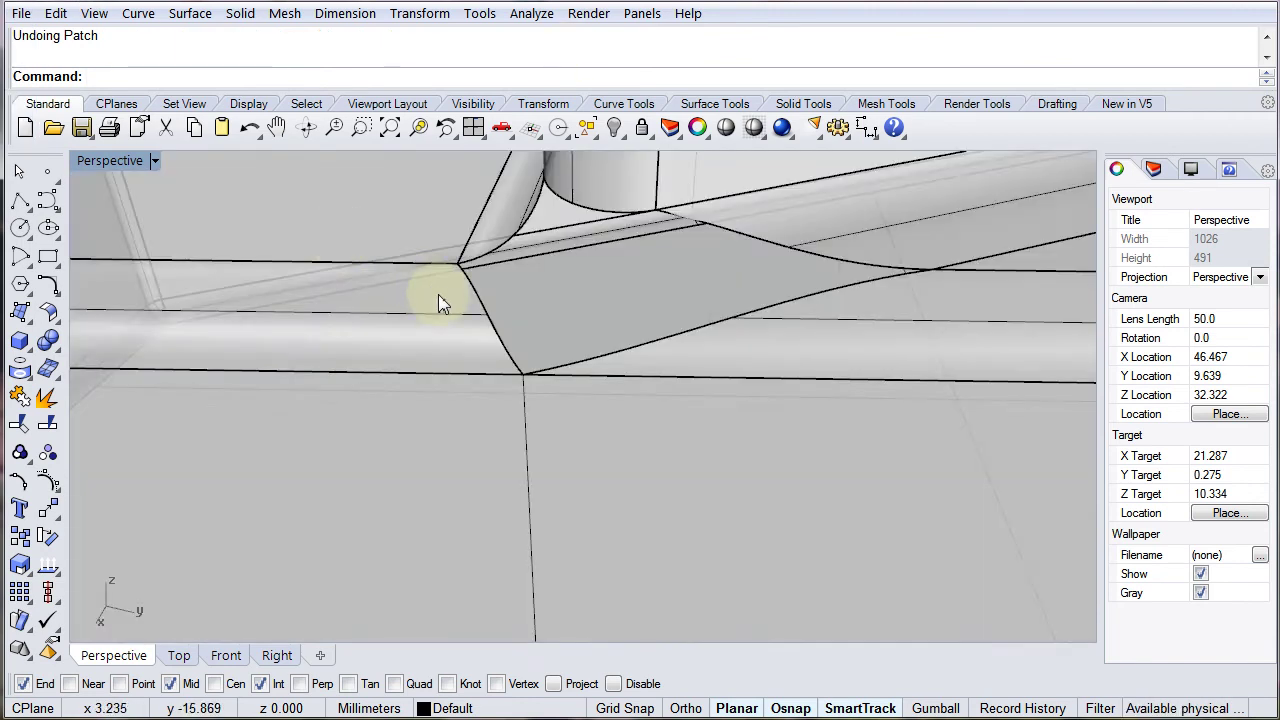
mouse_move(443, 300)
right_down()
mouse_move(620, 380)
mouse_move(530, 347)
right_up()
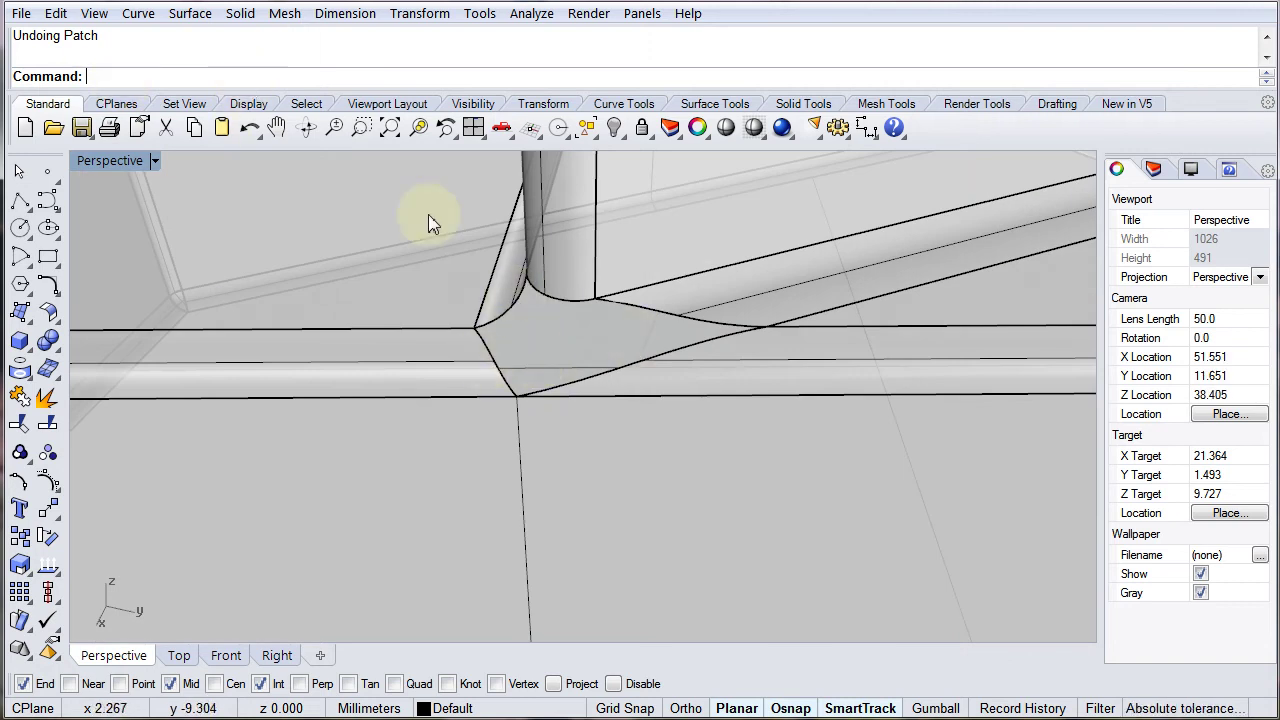
- Try a curve network surface on the open corner's boundary edges, with tangency matching on edges A to D, and undo it
click(190, 14)
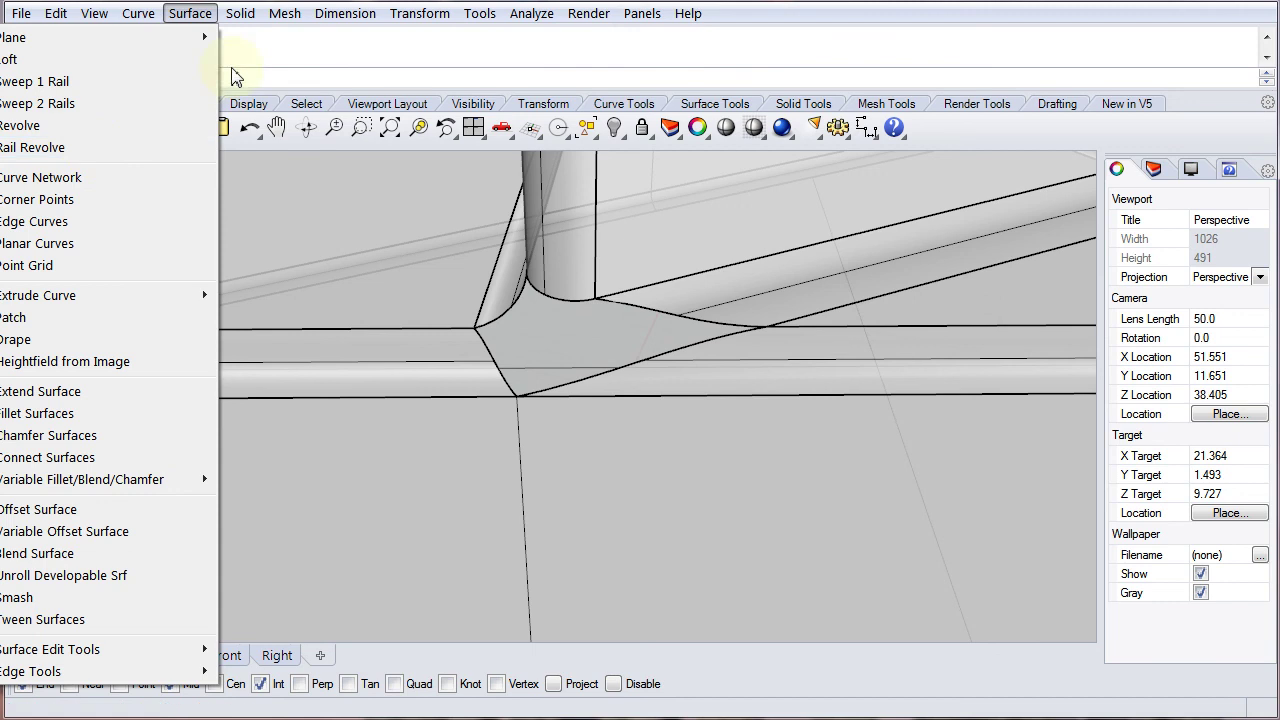
click(187, 20)
click(190, 13)
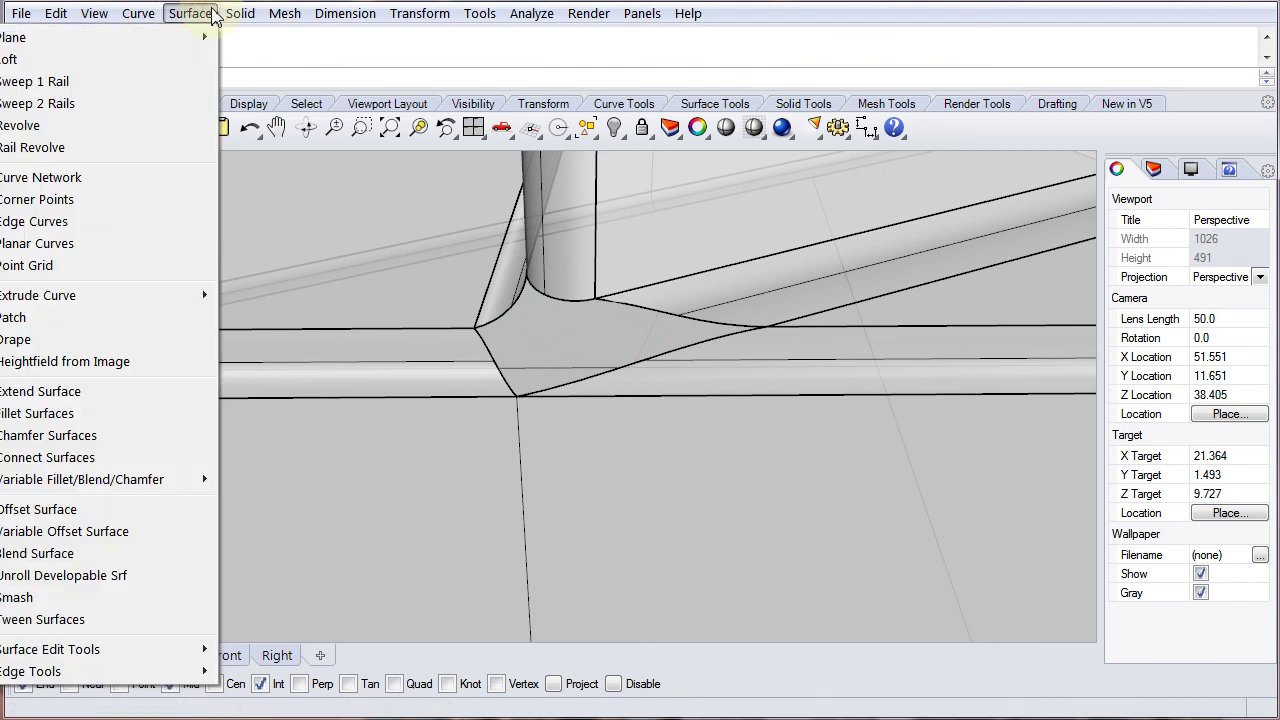
click(95, 181)
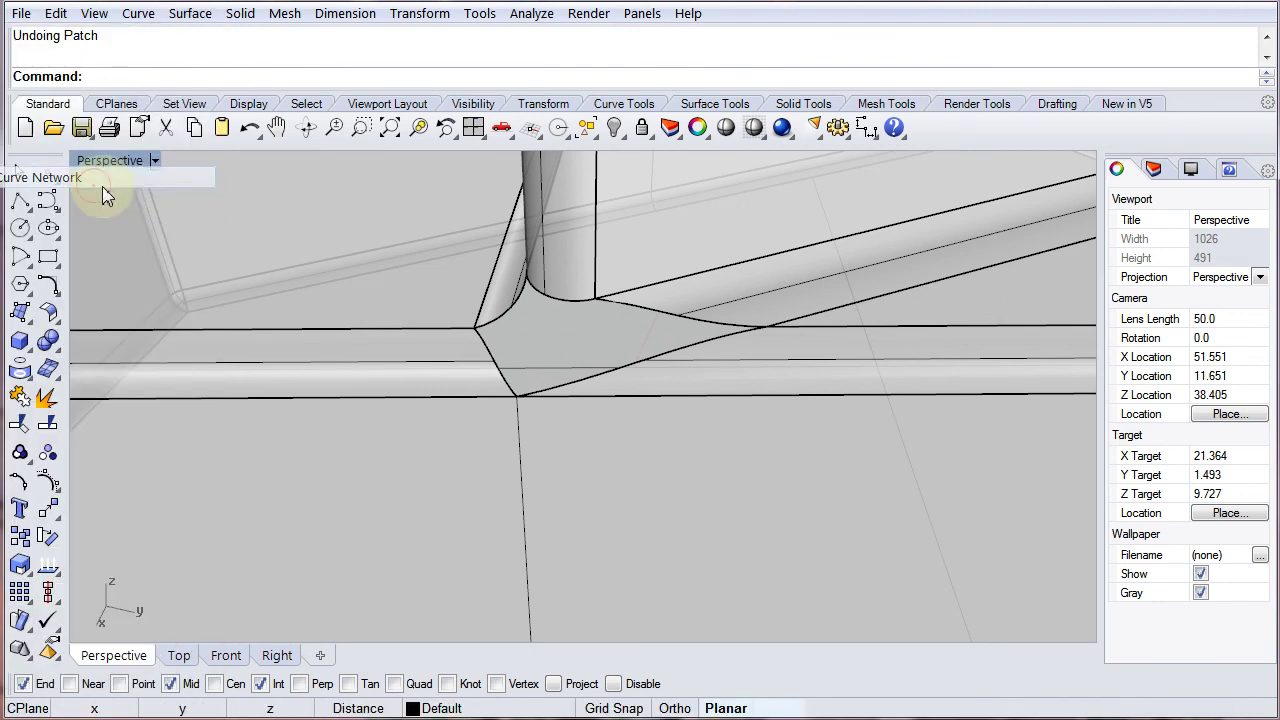
click(486, 347)
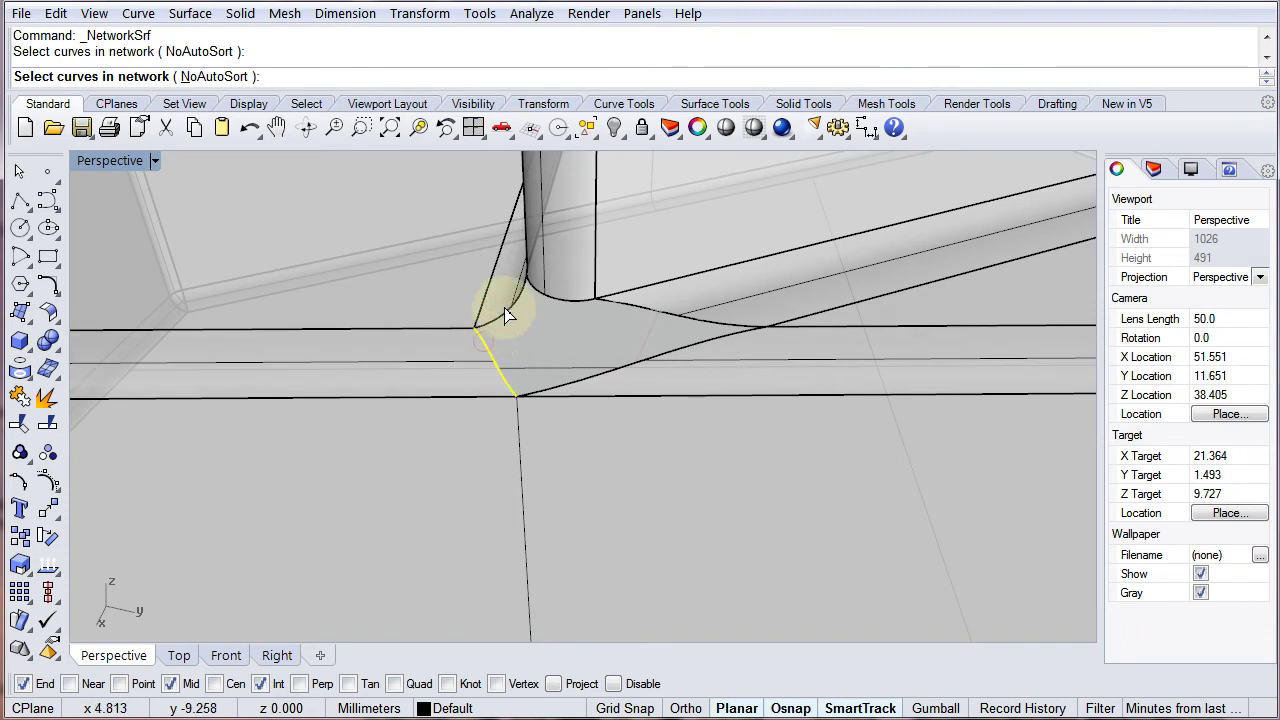
click(561, 301)
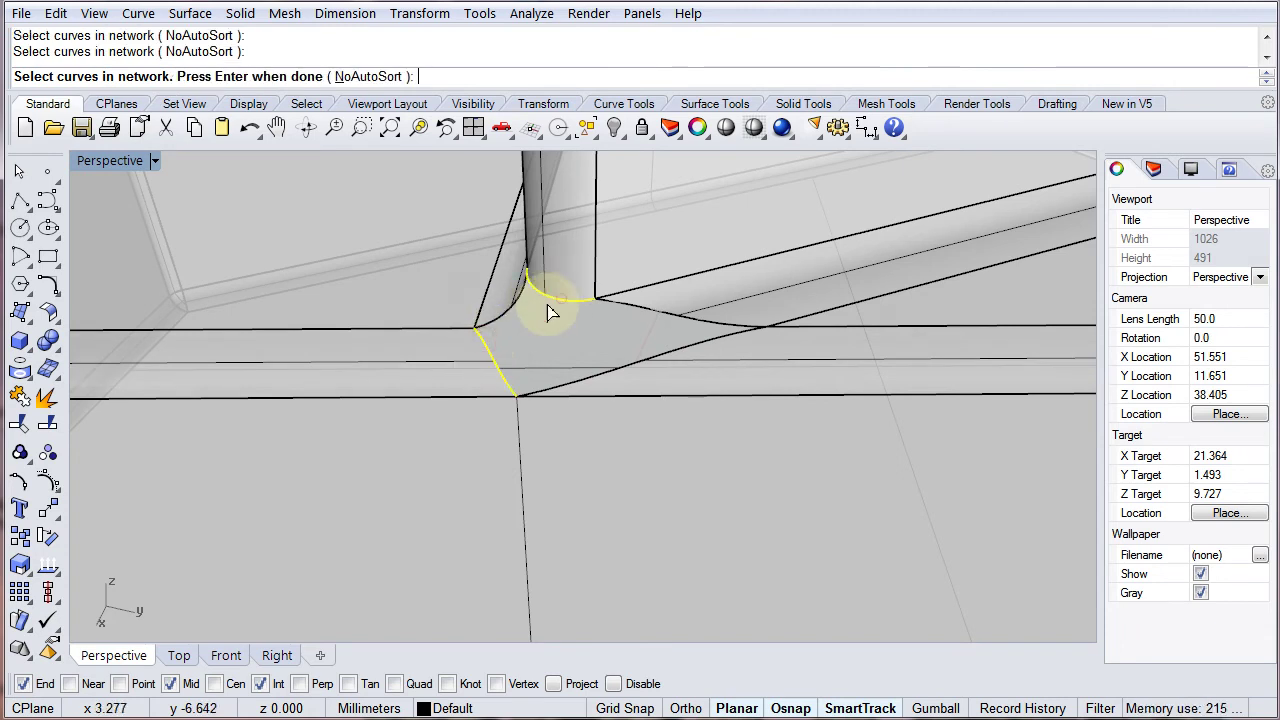
click(627, 313)
click(623, 363)
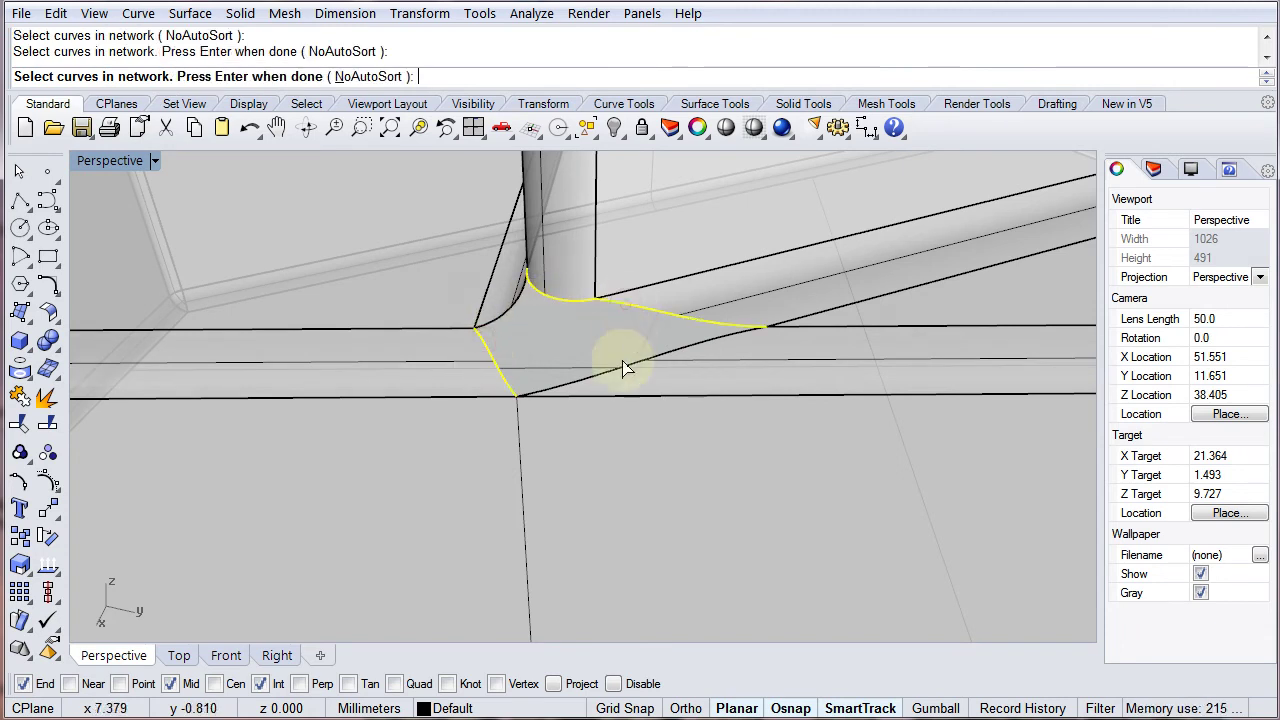
right_click(507, 321)
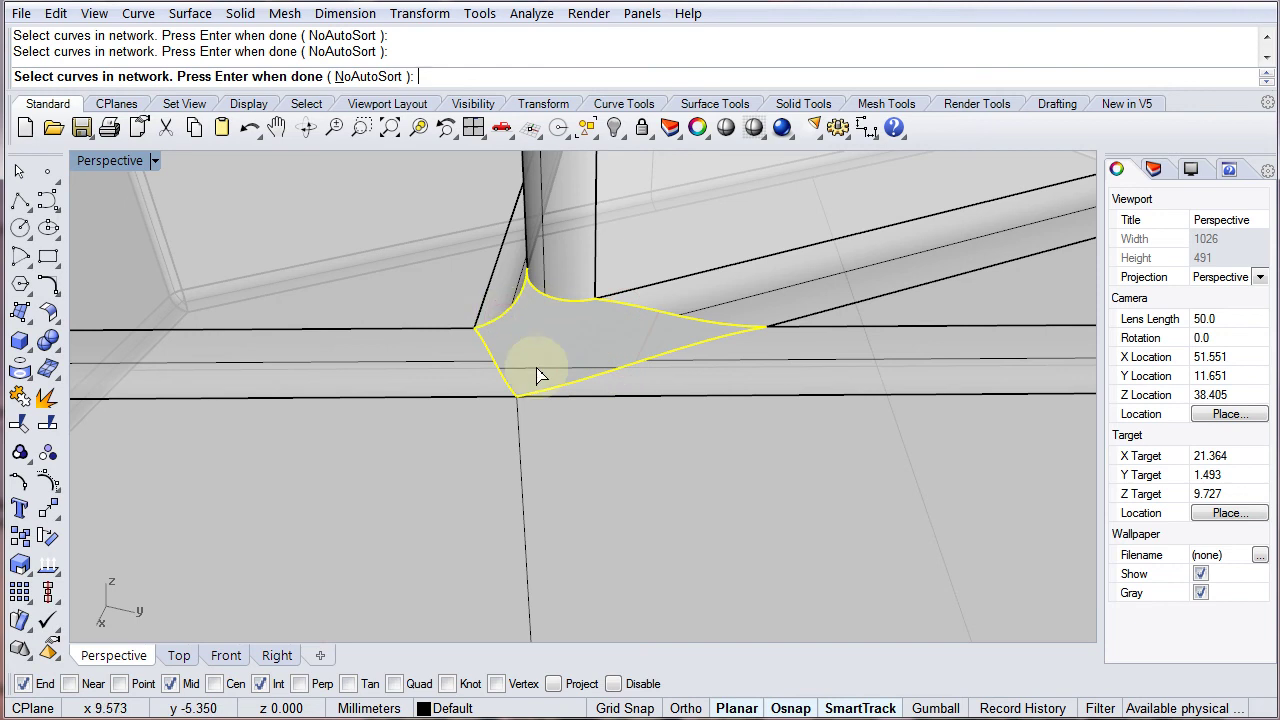
drag(745, 252, 995, 327)
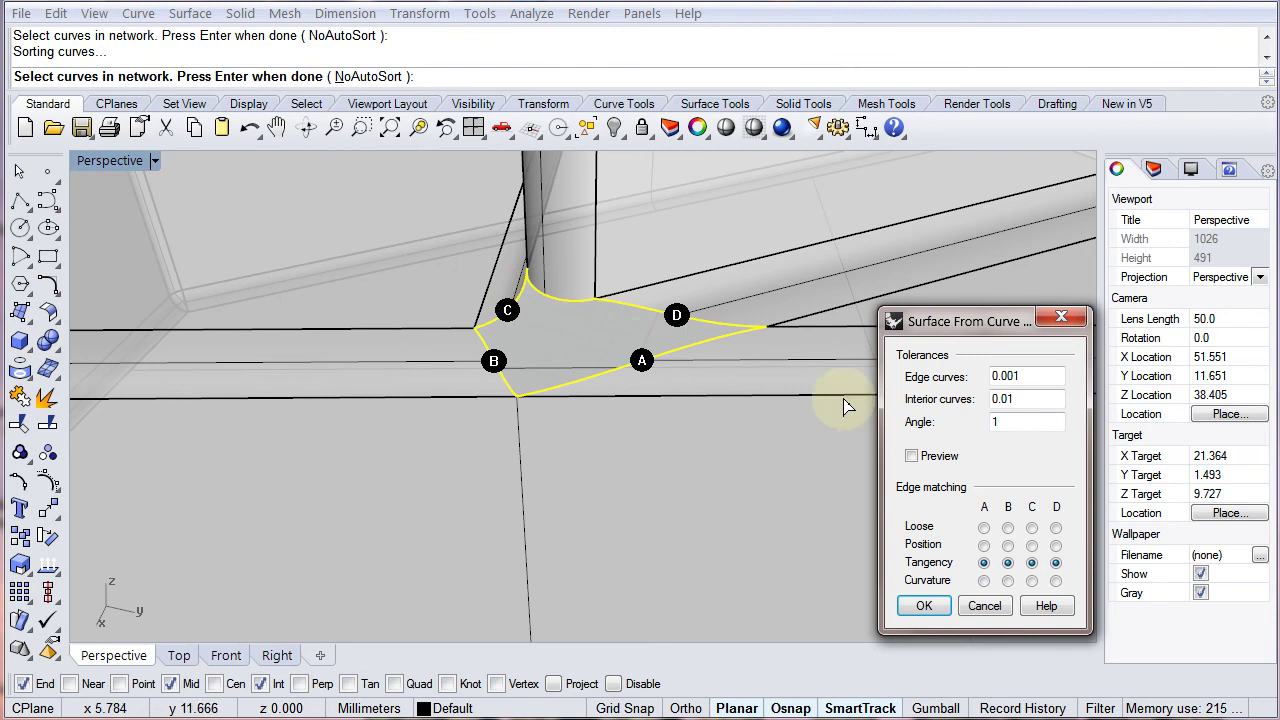
click(926, 608)
right_drag(928, 618, 786, 277)
key(ctrl+z)
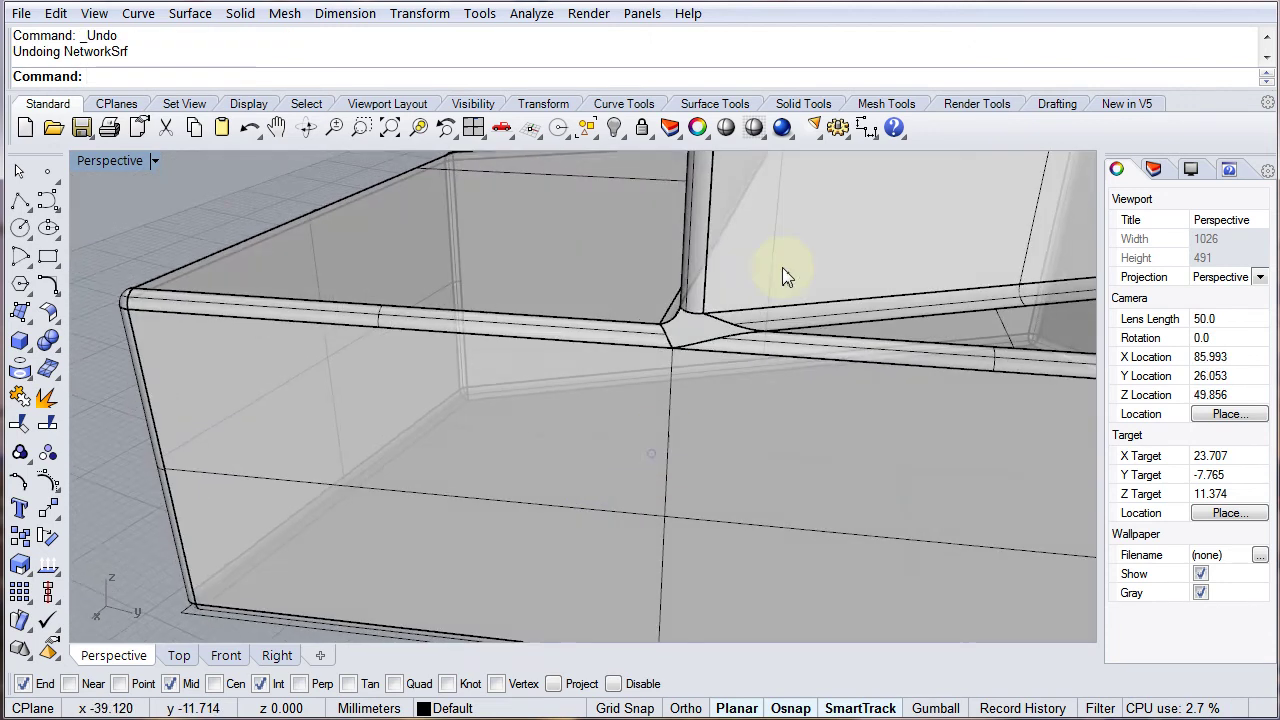
- Examine the shape and bounding edges of the open corner hole between the fillets from several angles
scroll(626, 366, up, 4)
right_drag(626, 366, 666, 366)
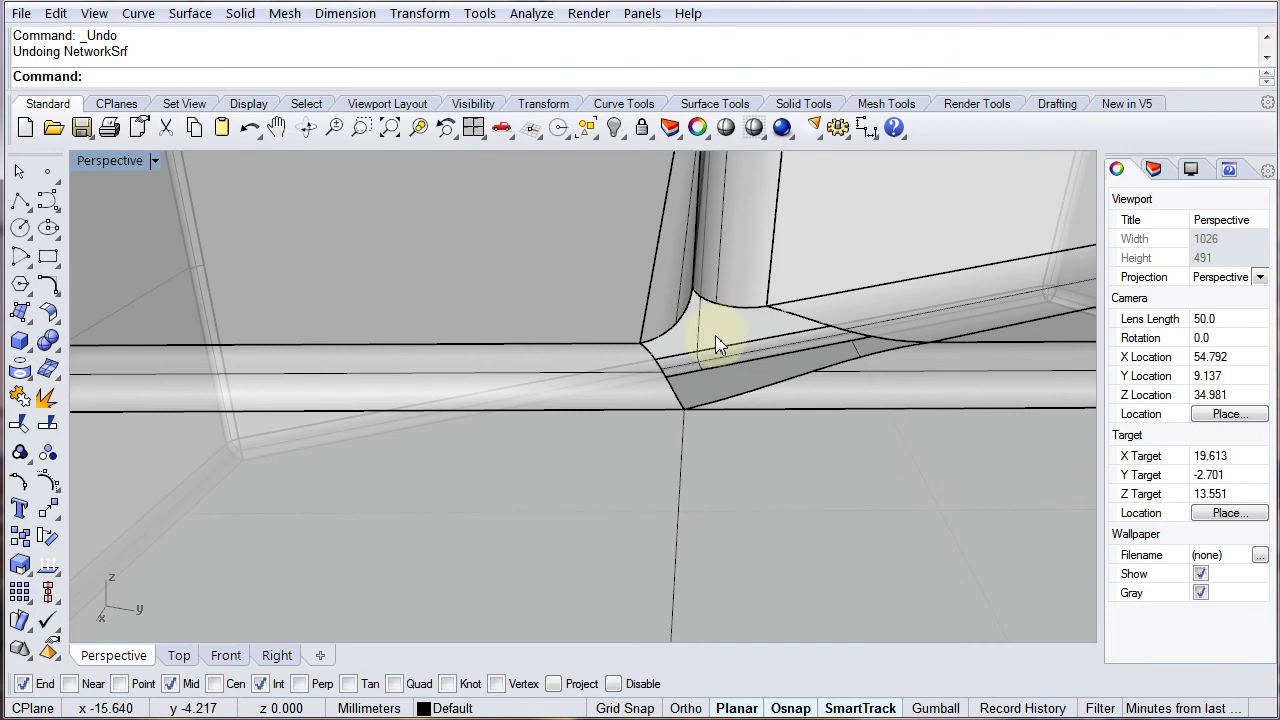
right_drag(737, 357, 714, 363)
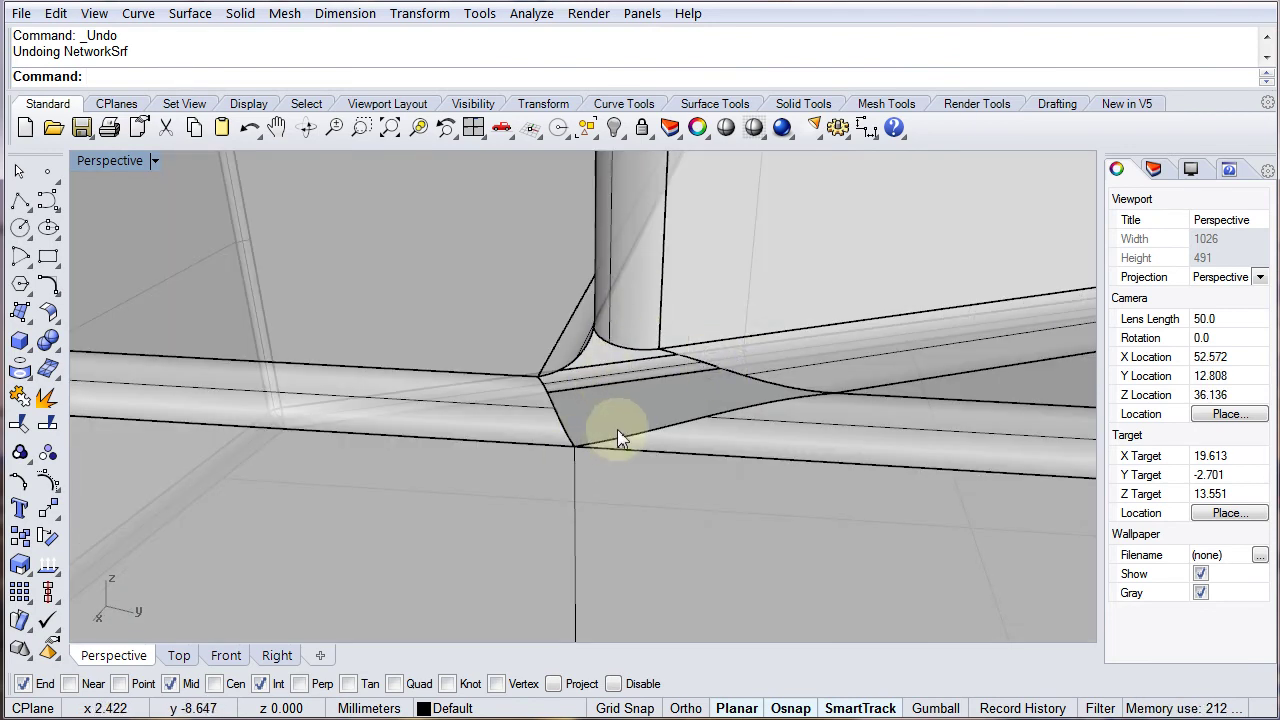
right_drag(609, 429, 672, 438)
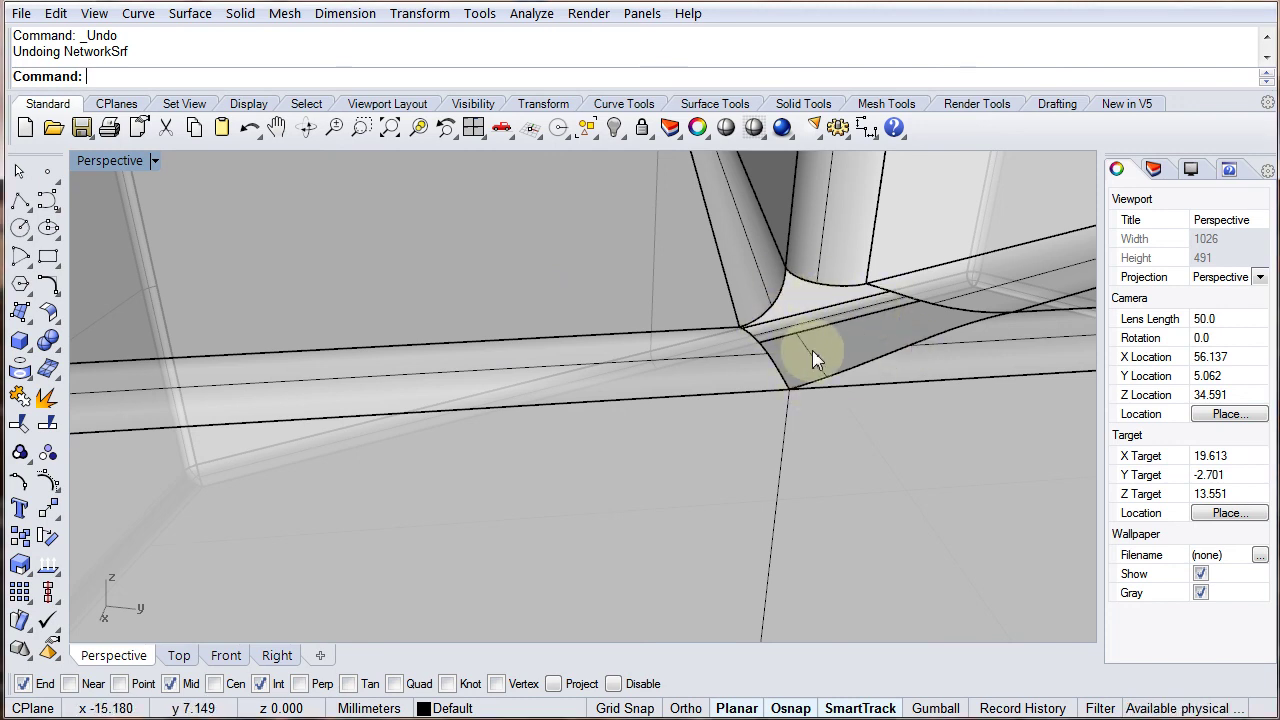
right_drag(813, 360, 586, 277)
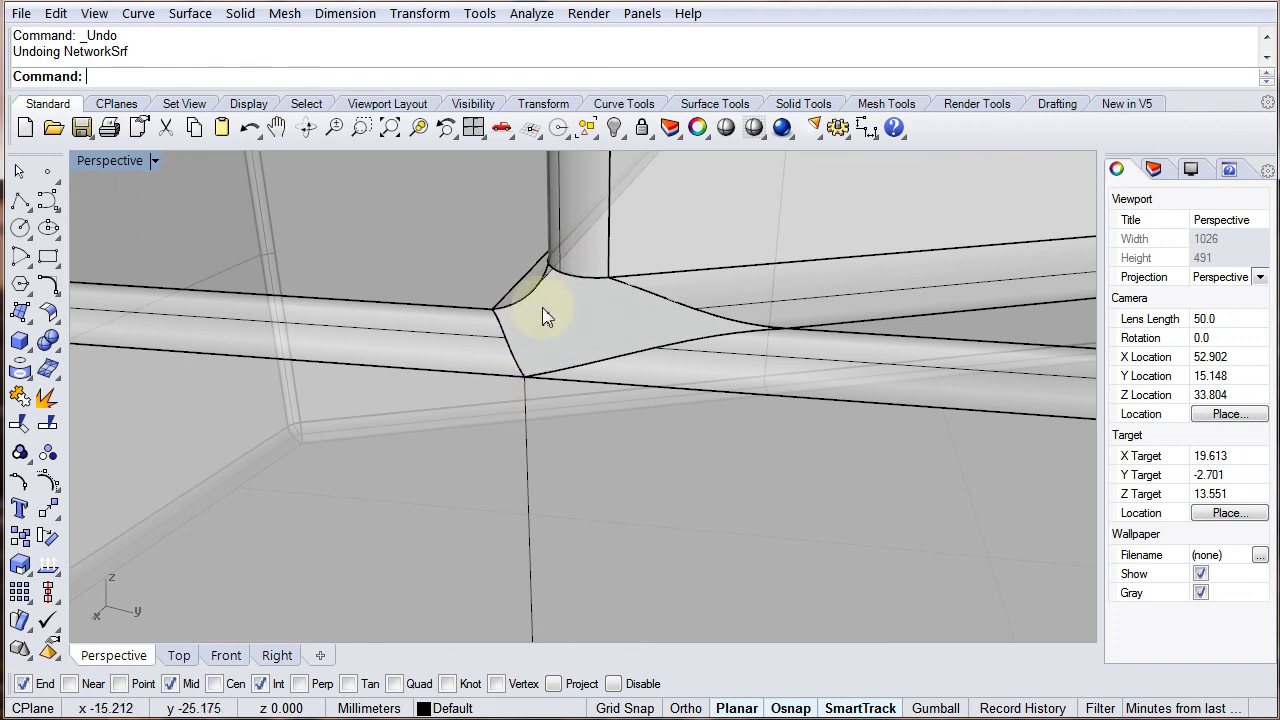
right_drag(569, 294, 690, 350)
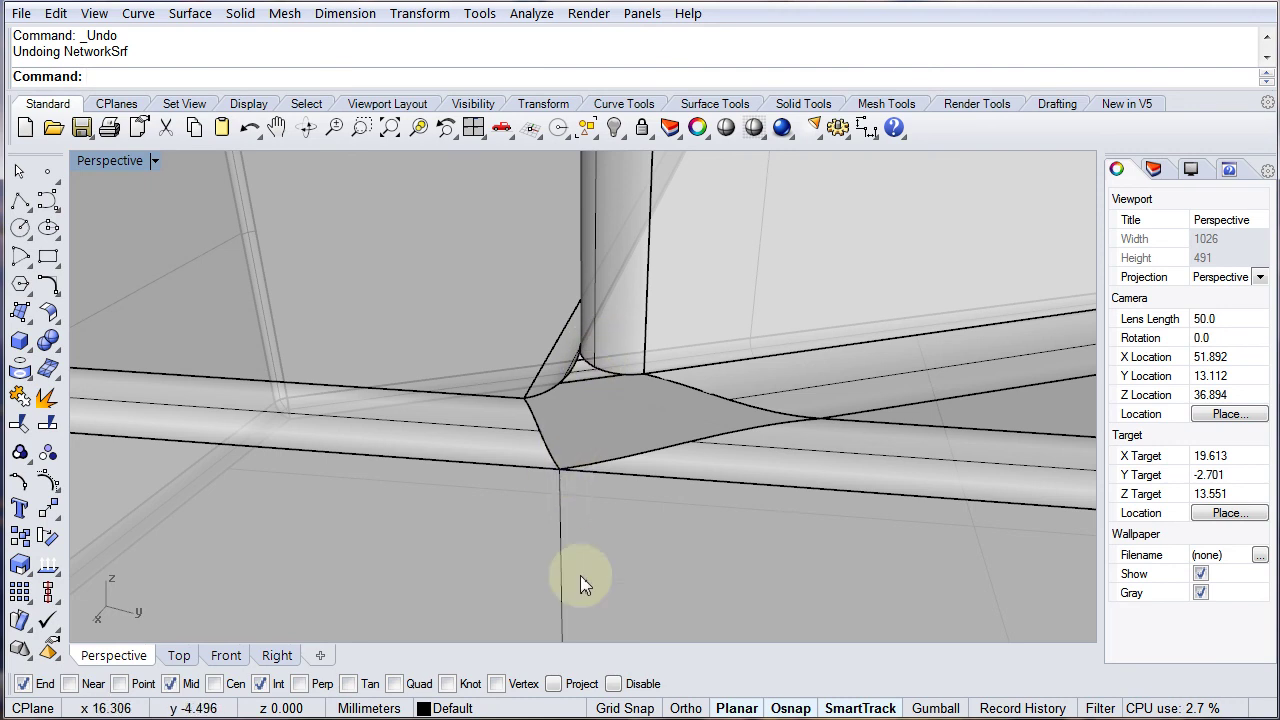
shift+right_drag(574, 503, 603, 457)
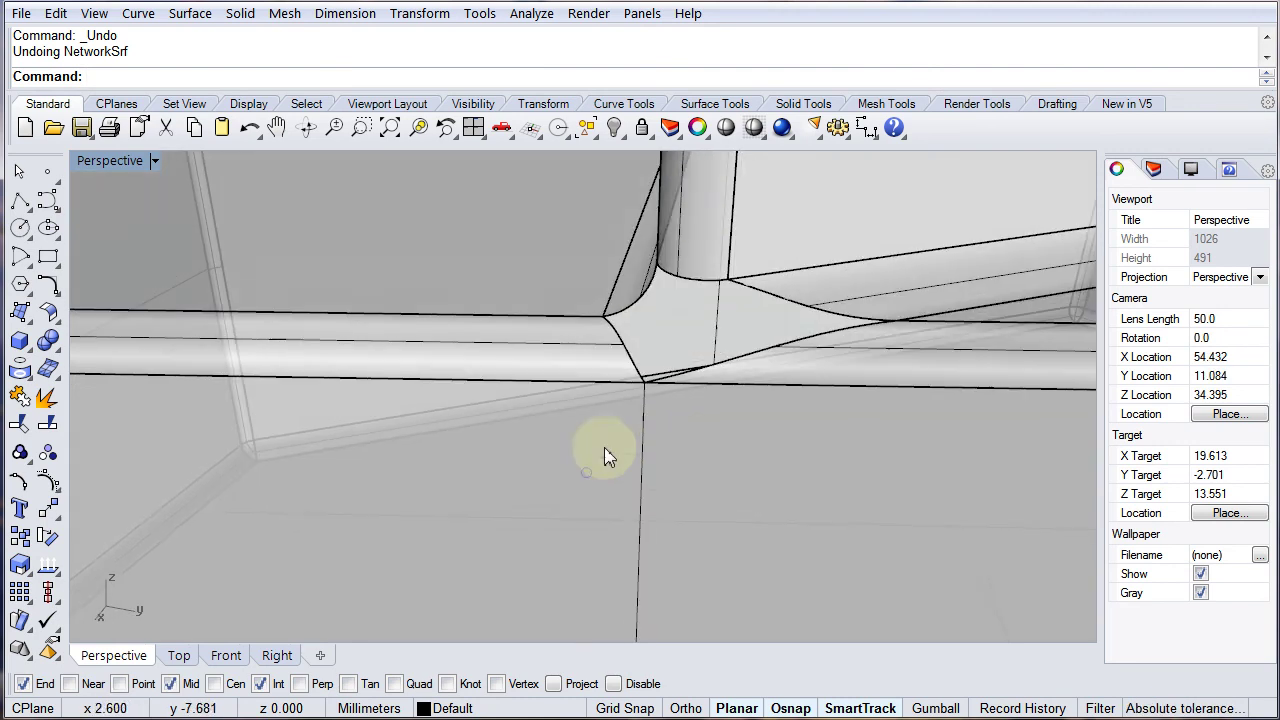
click(675, 236)
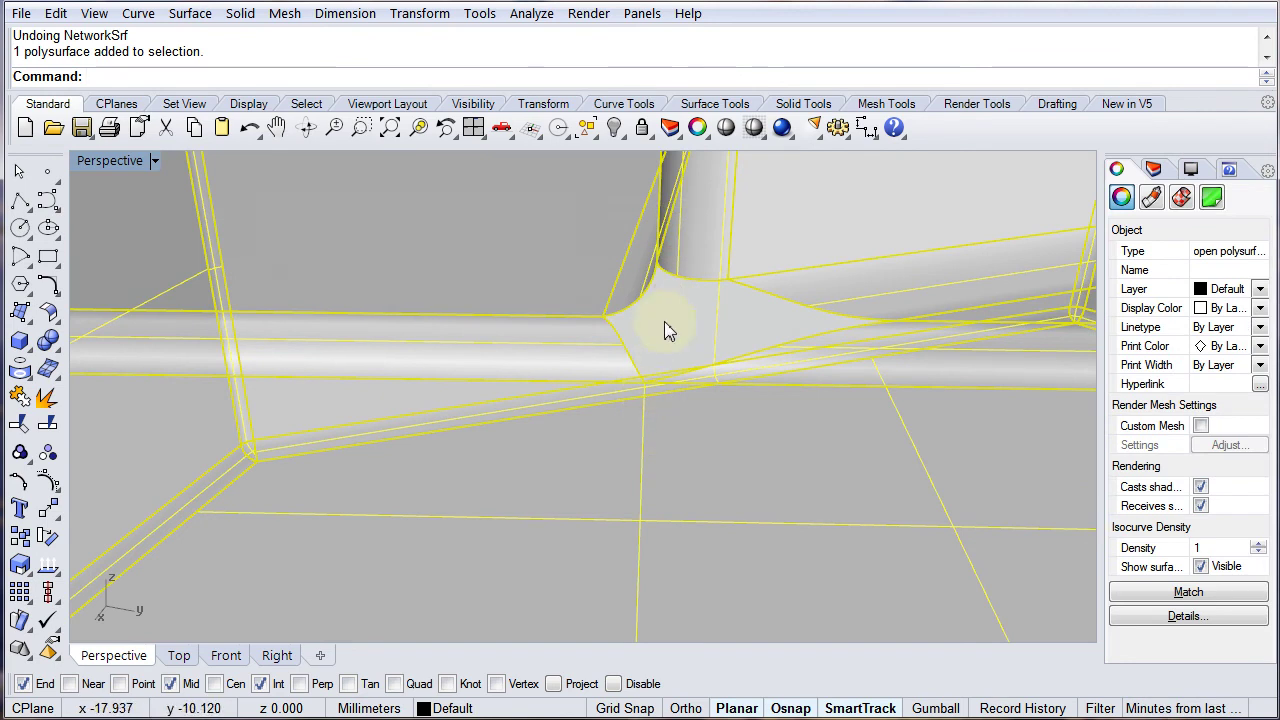
right_drag(685, 277, 677, 334)
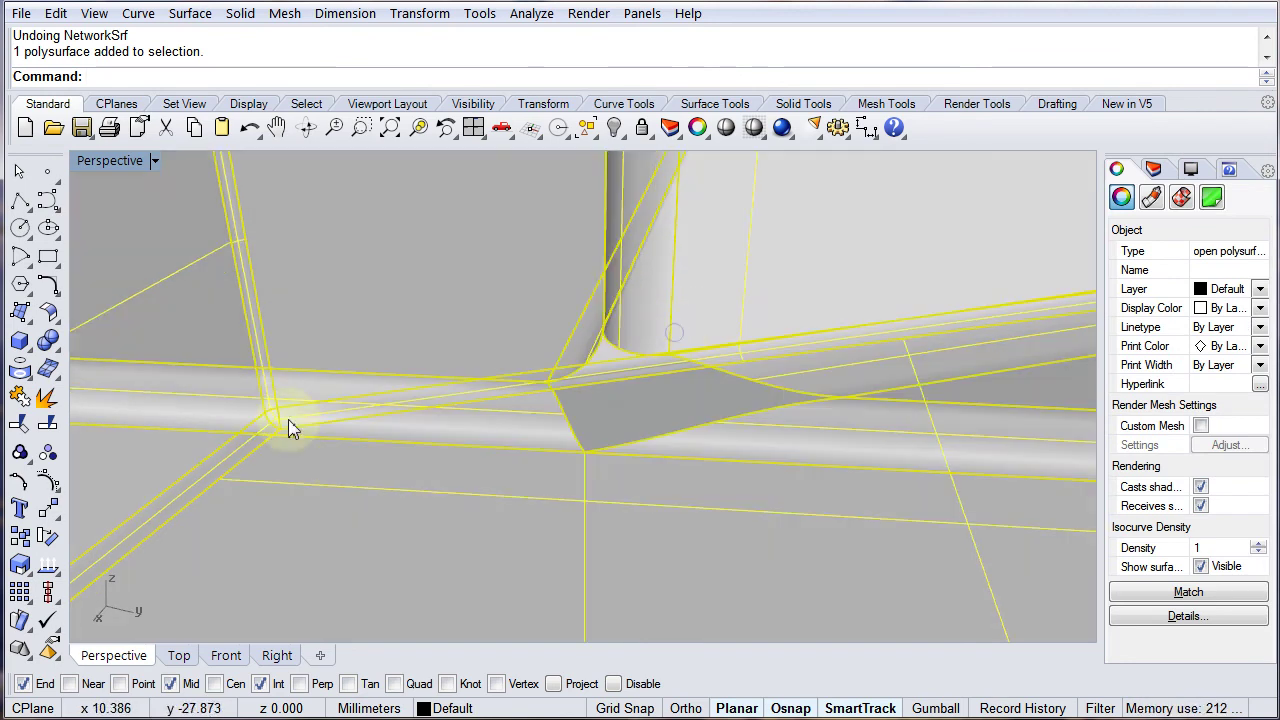
key(Escape)
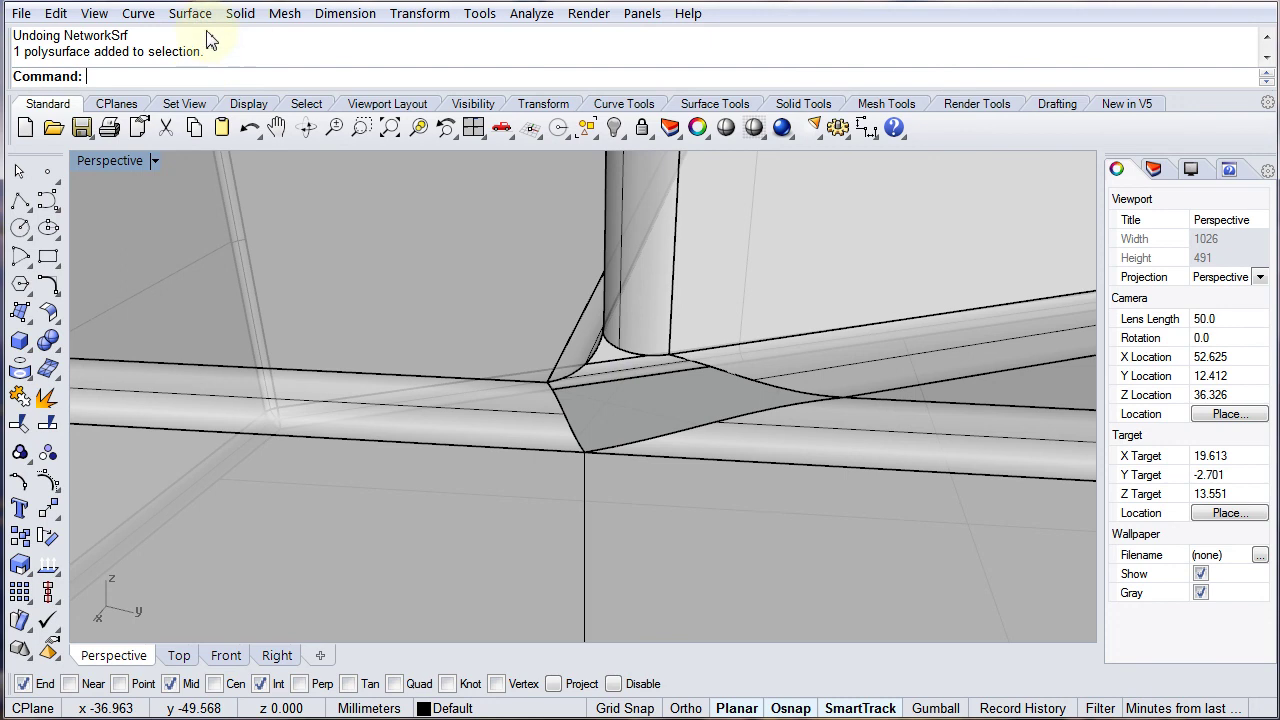
- Extract a lengthwise isocurve in the U direction from the vertical fillet, ending at its lower edge on the open corner
click(139, 13)
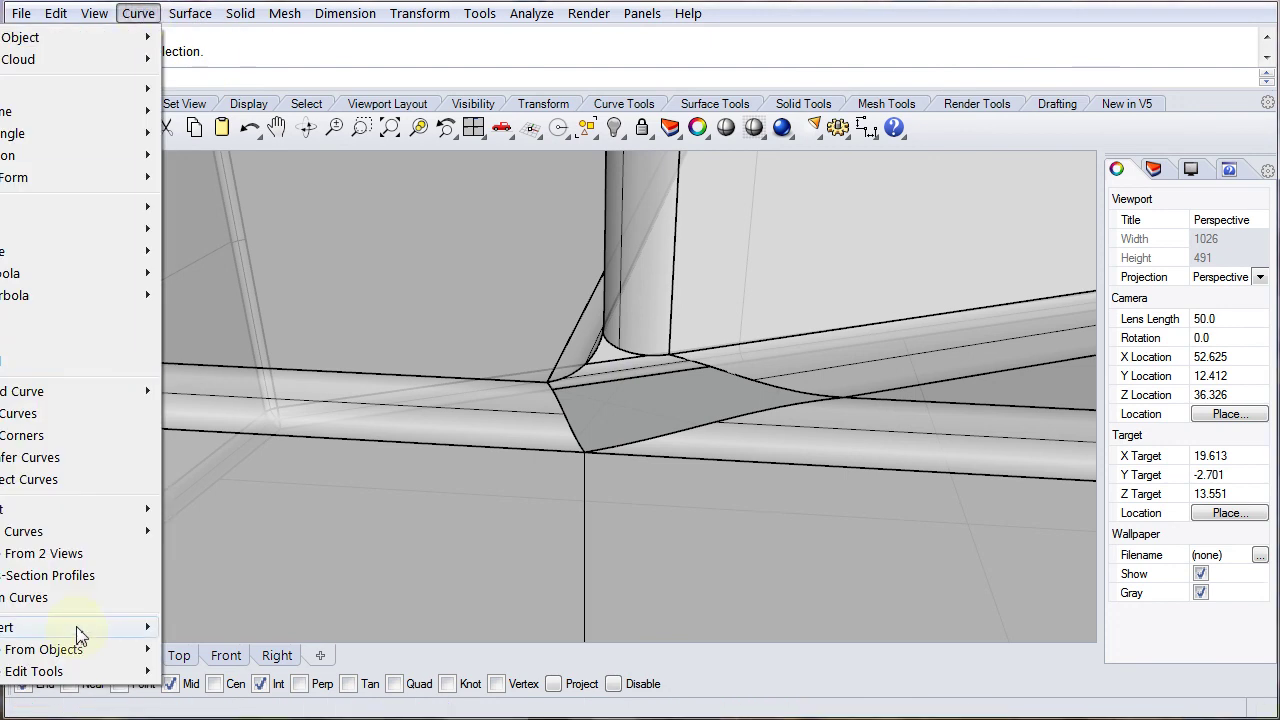
mouse_move(82, 652)
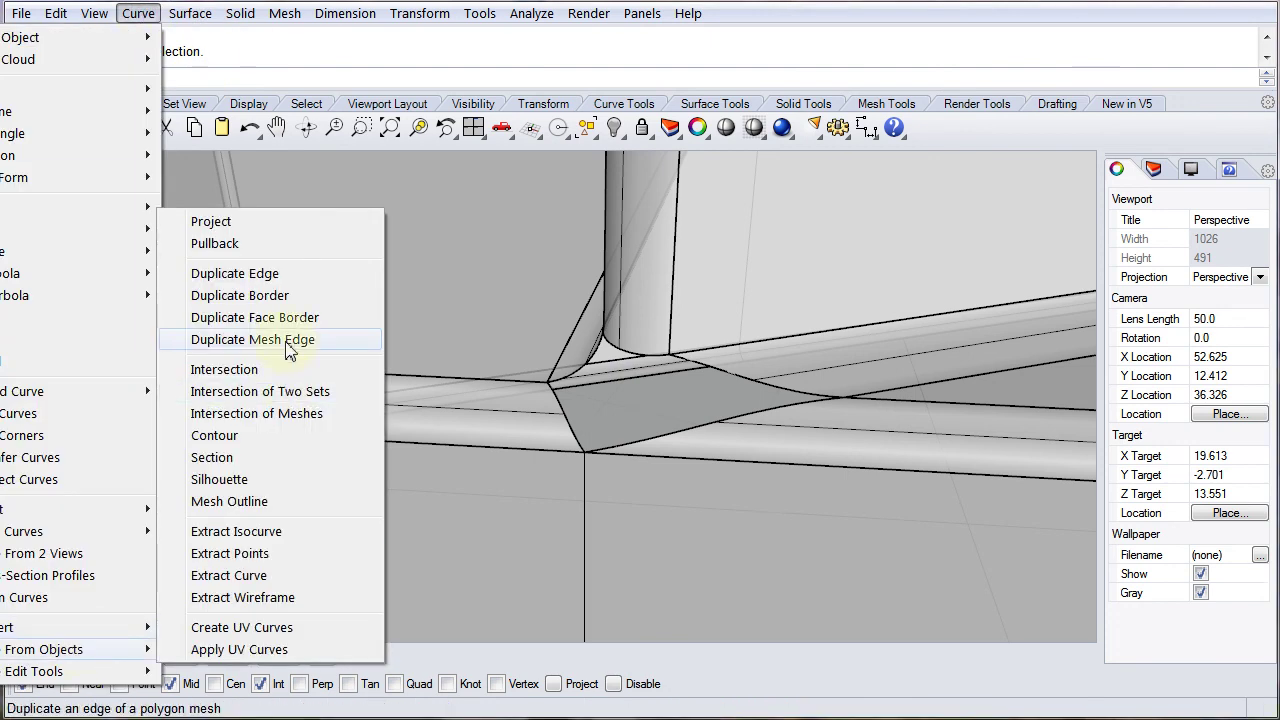
click(279, 537)
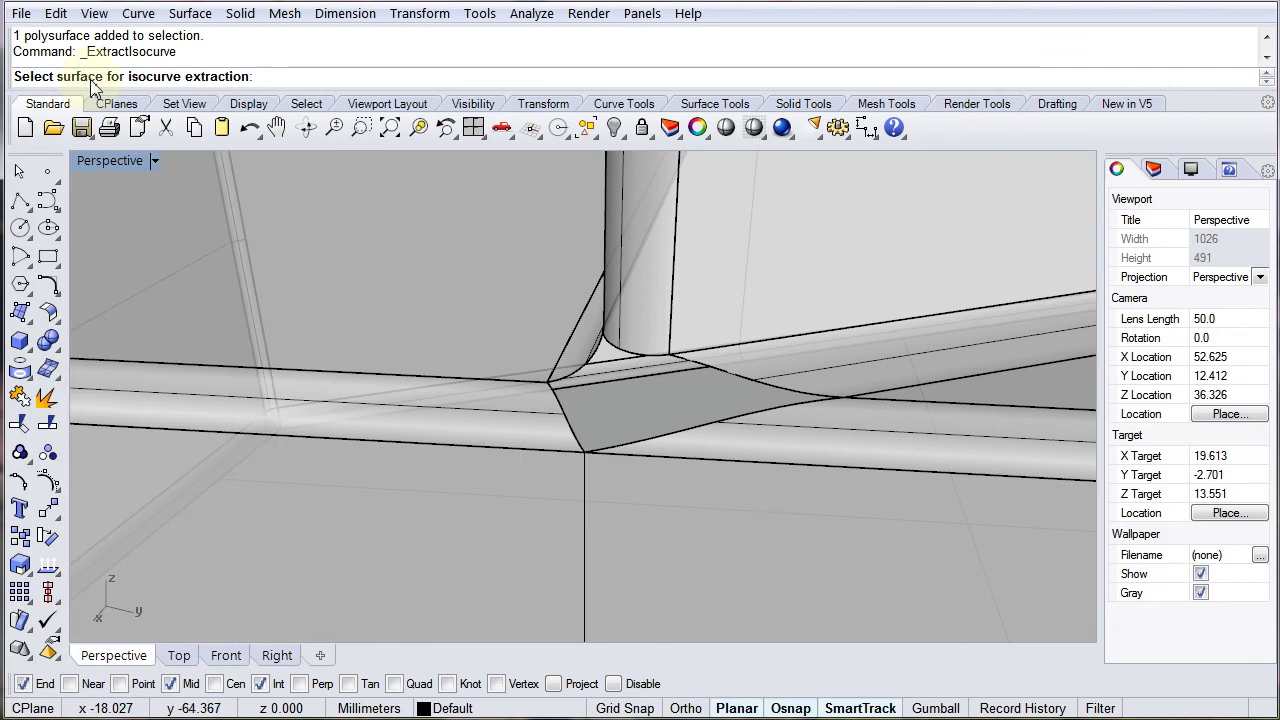
click(619, 318)
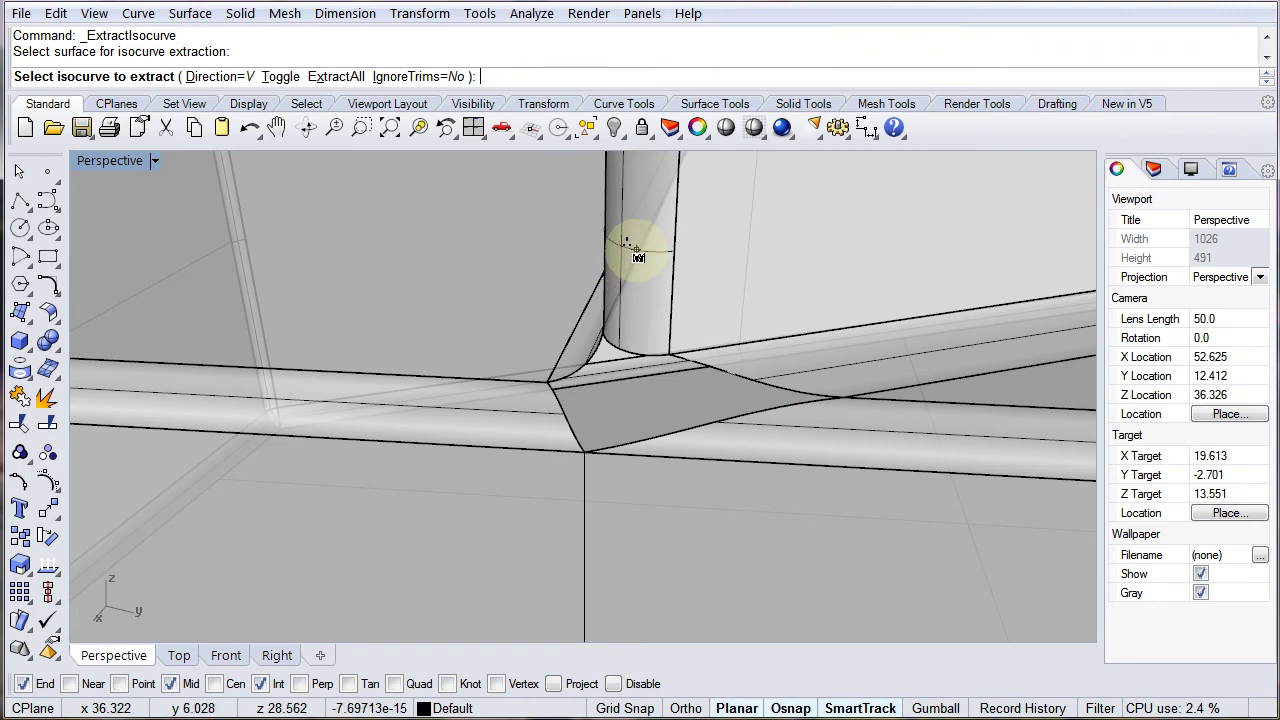
click(286, 80)
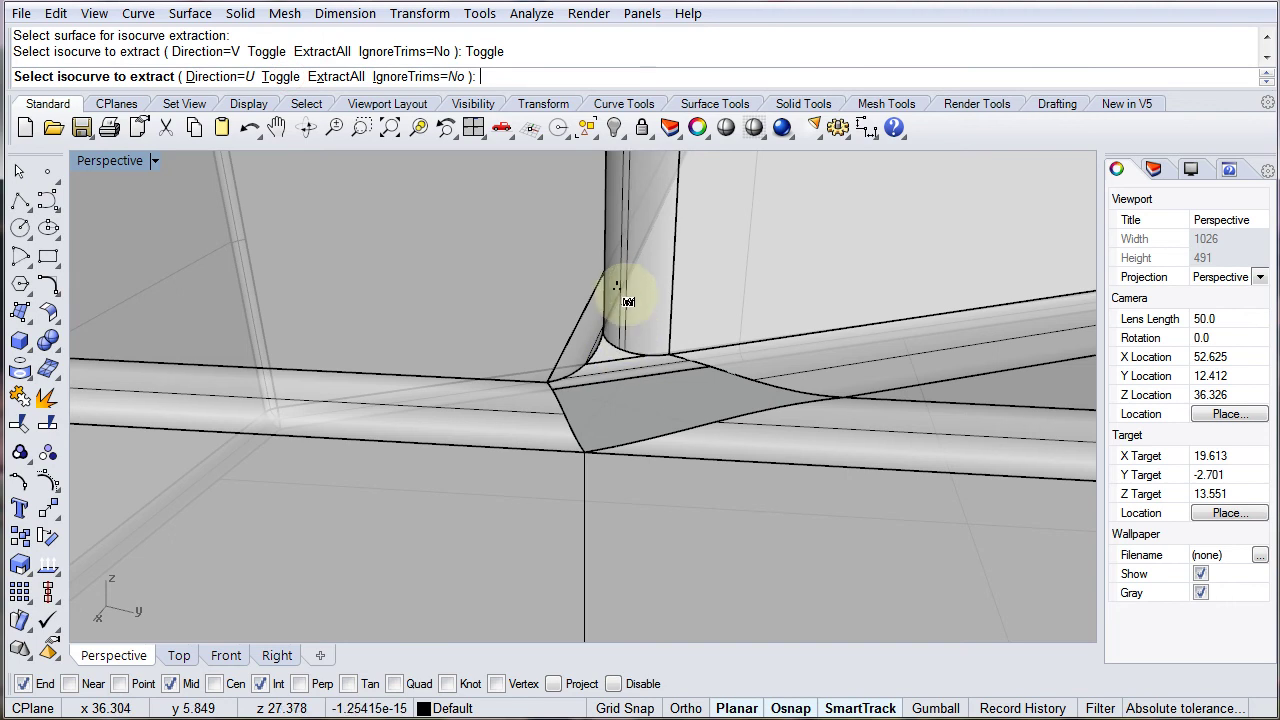
click(618, 348)
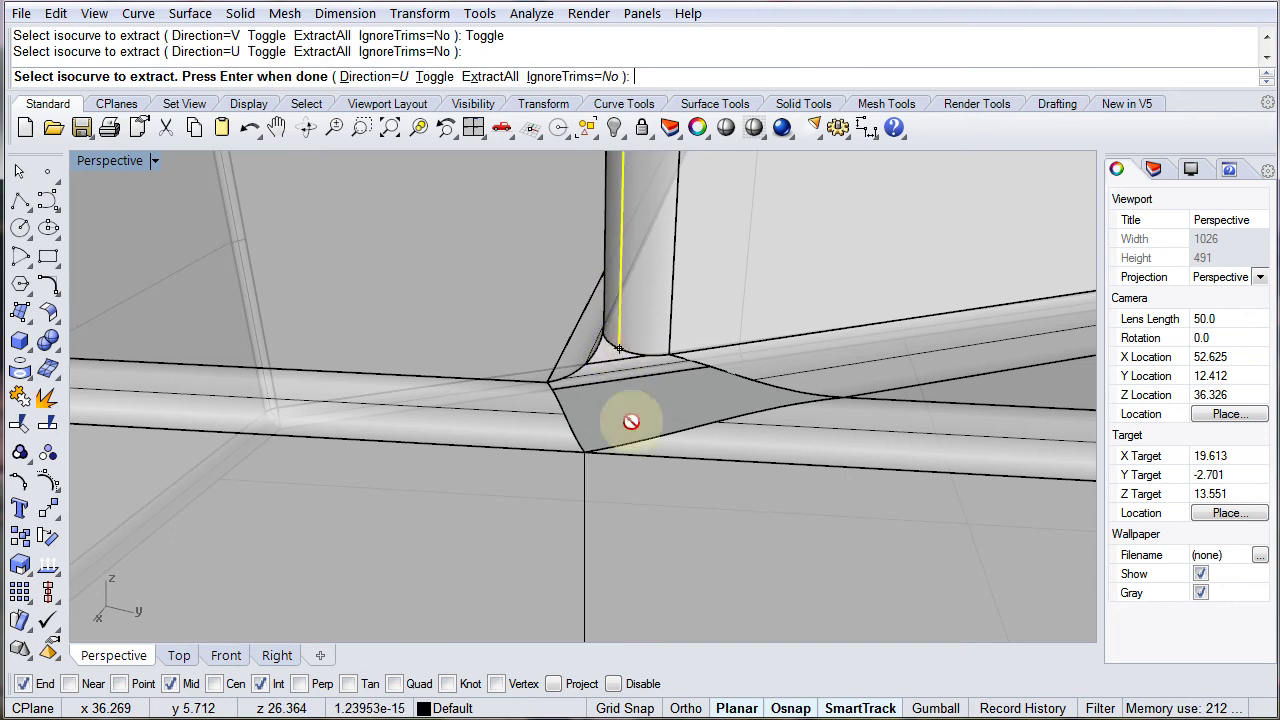
key(Return)
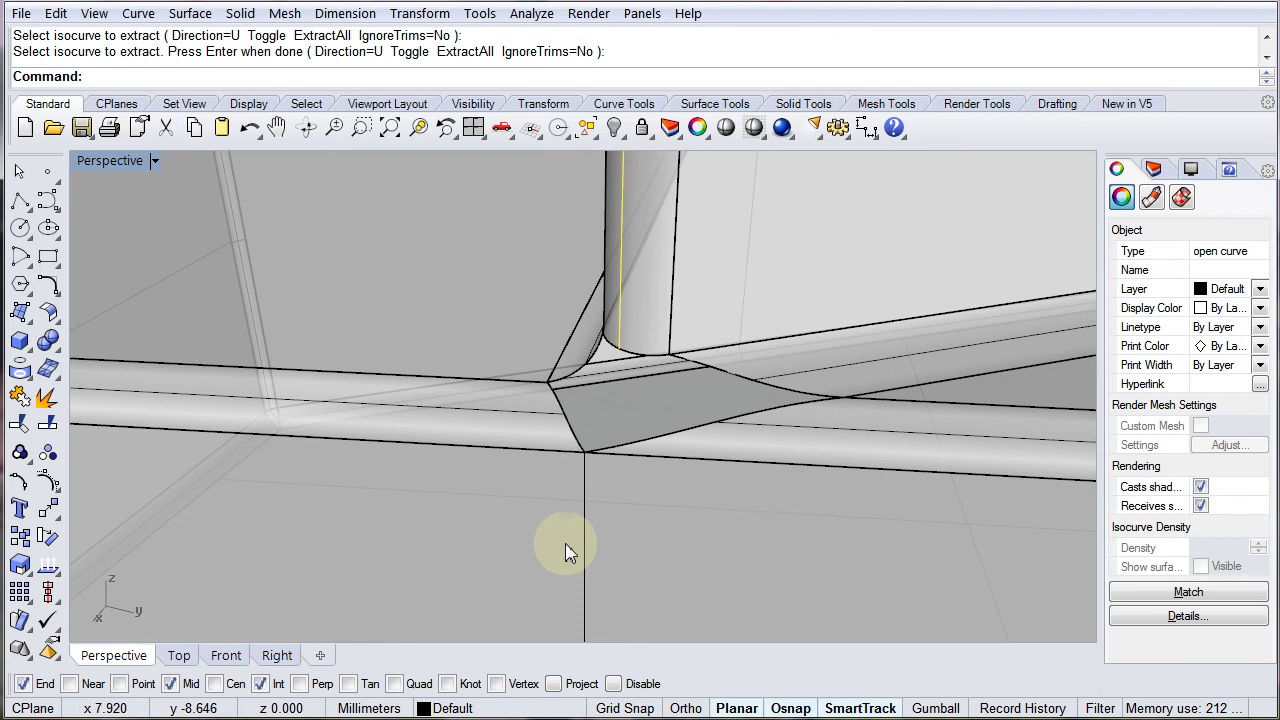
- Extract a V-direction isocurve from the flat face below the open corner, running down from the corner's lowest vertex
click(503, 562)
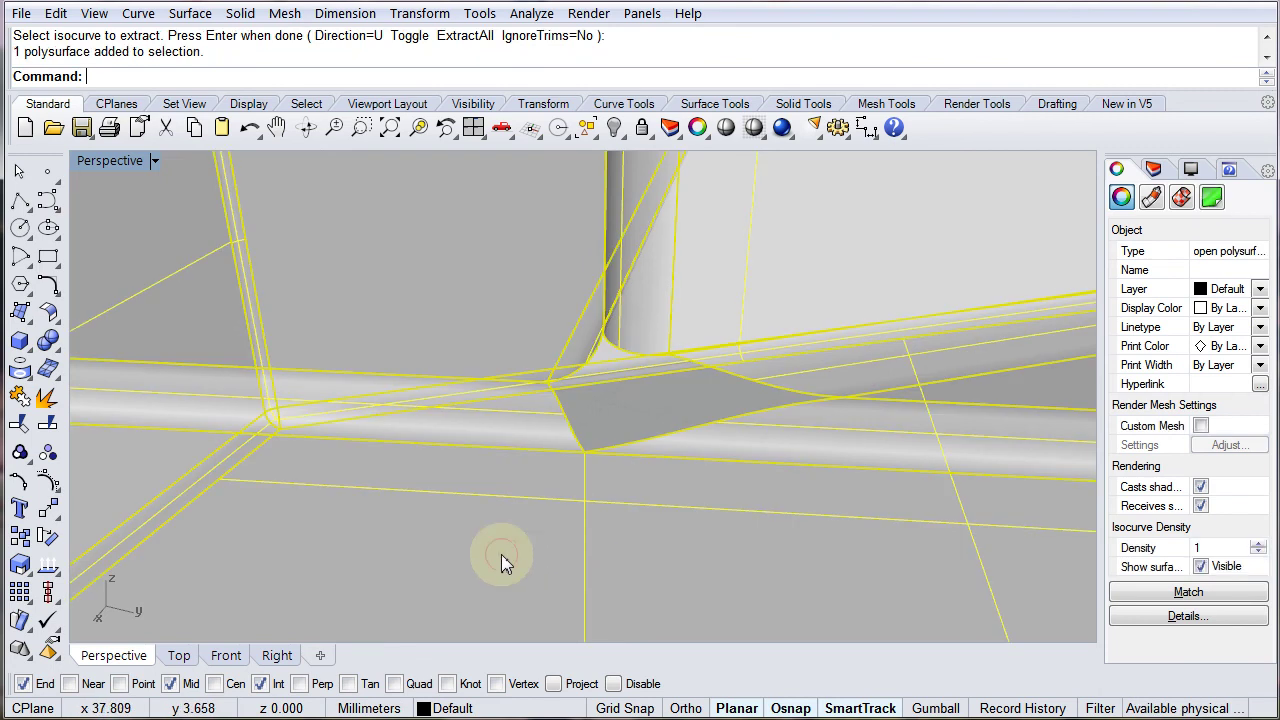
key(Escape)
key(Return)
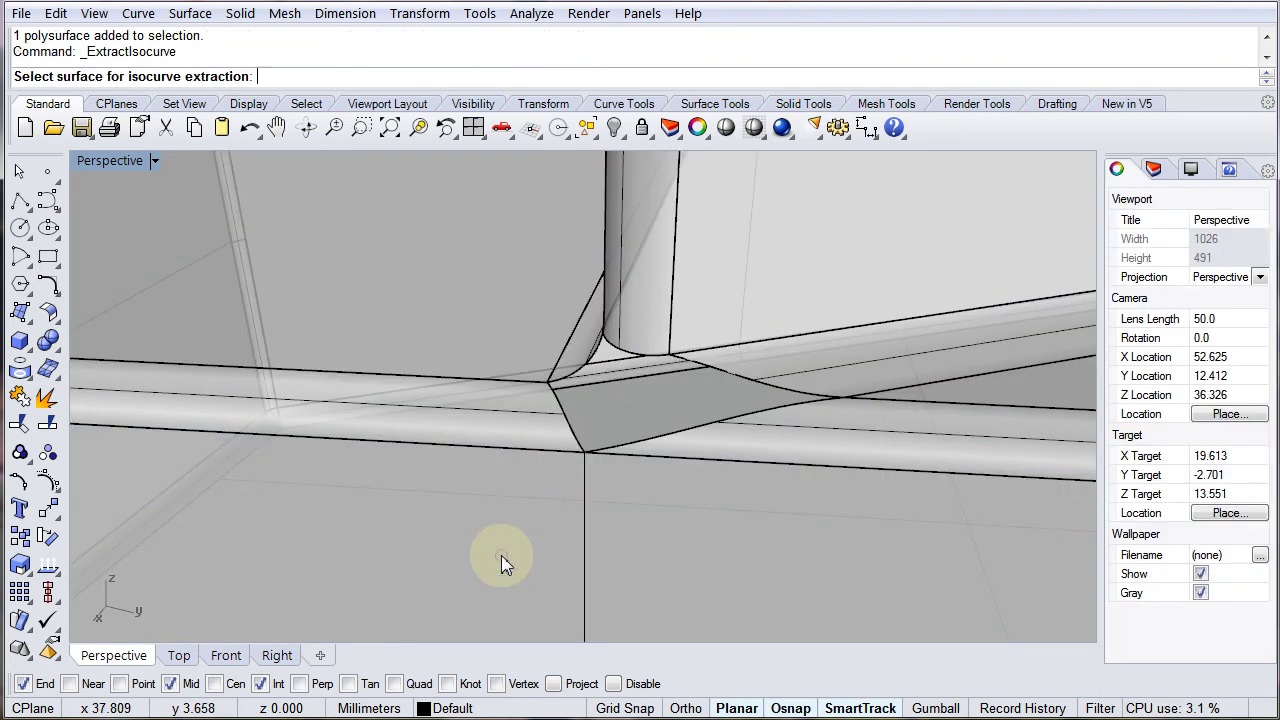
click(587, 578)
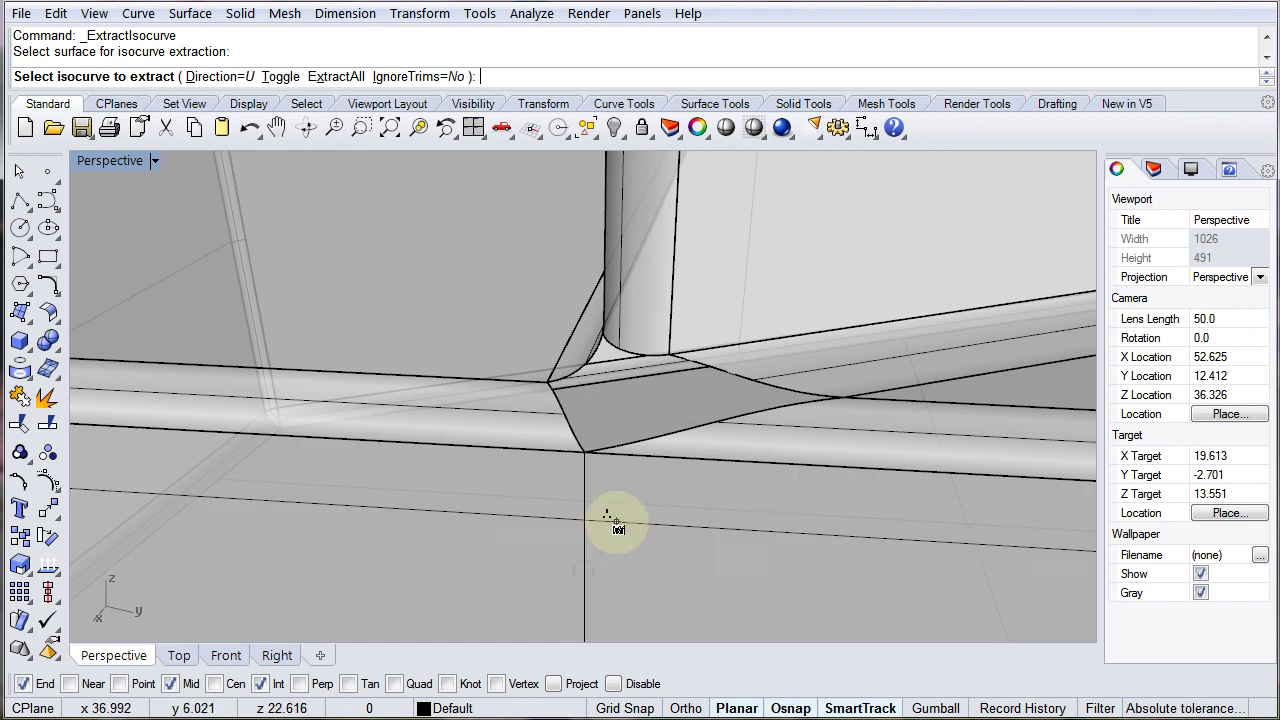
click(280, 76)
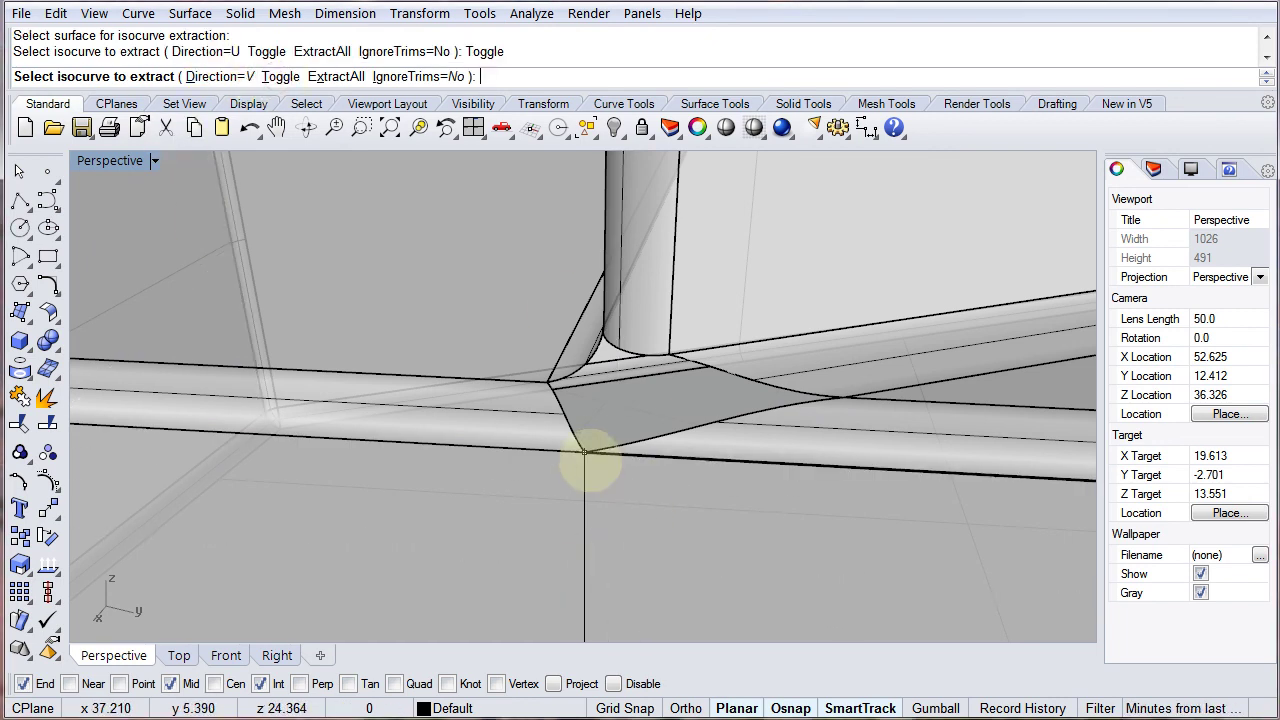
click(585, 452)
key(Return)
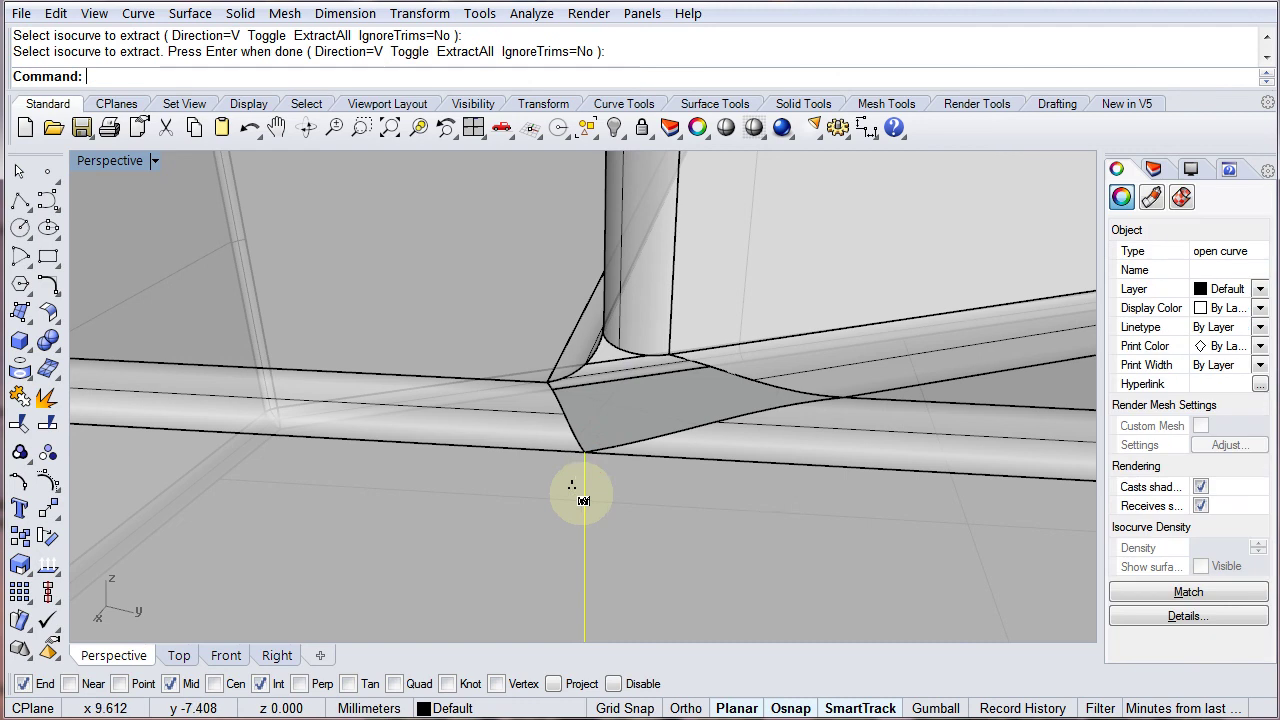
right_drag(606, 480, 614, 471)
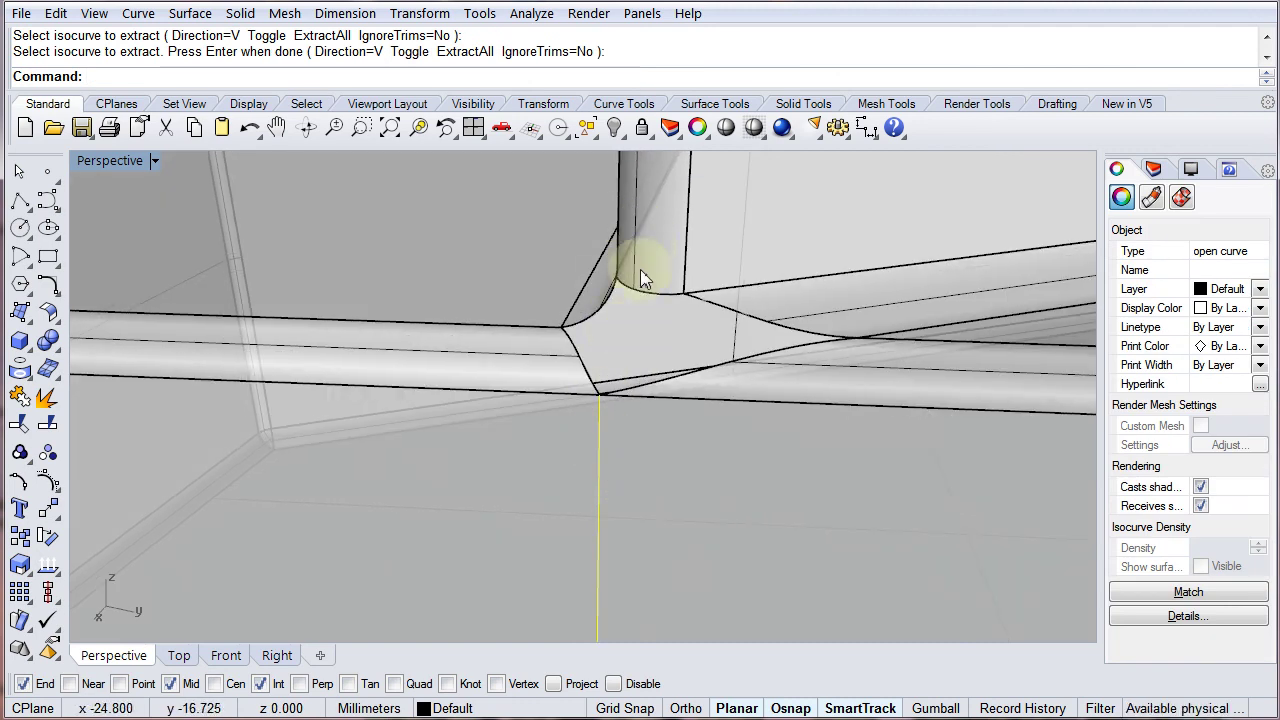
key(Escape)
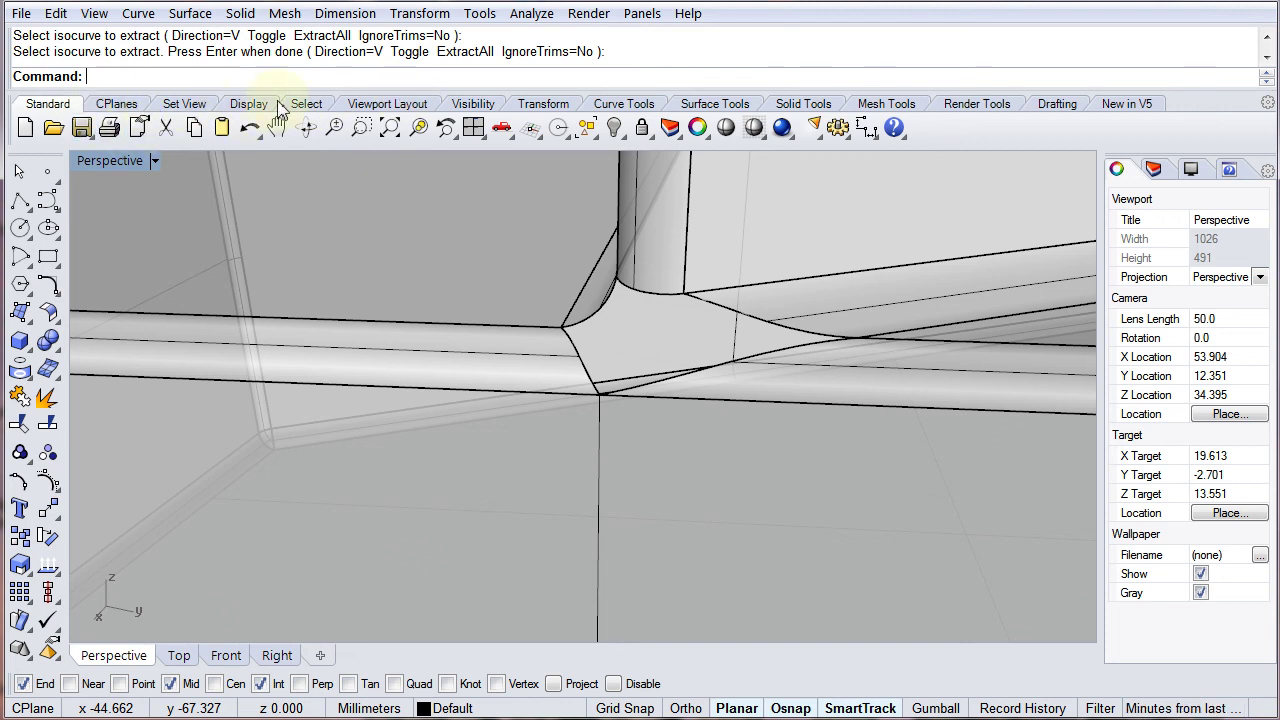
- Try a plain curve blend with curvature continuity between the two extracted isocurves across the open corner, and undo it
click(624, 103)
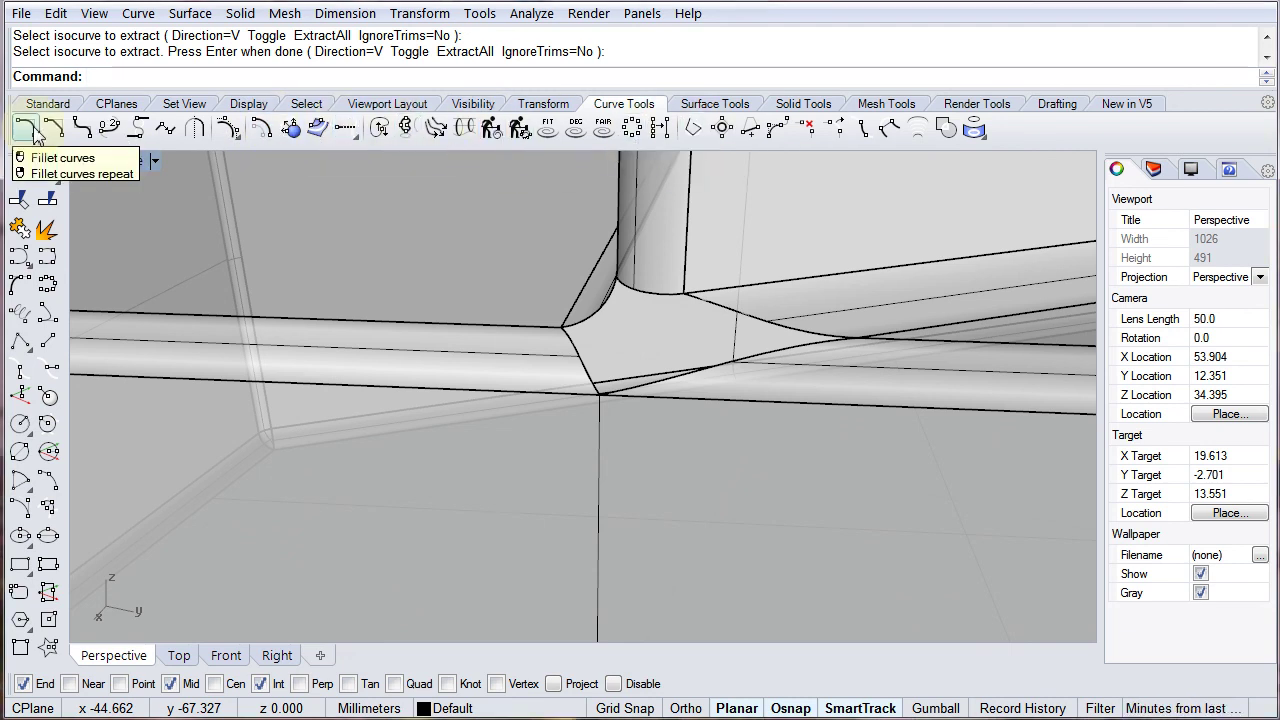
click(109, 128)
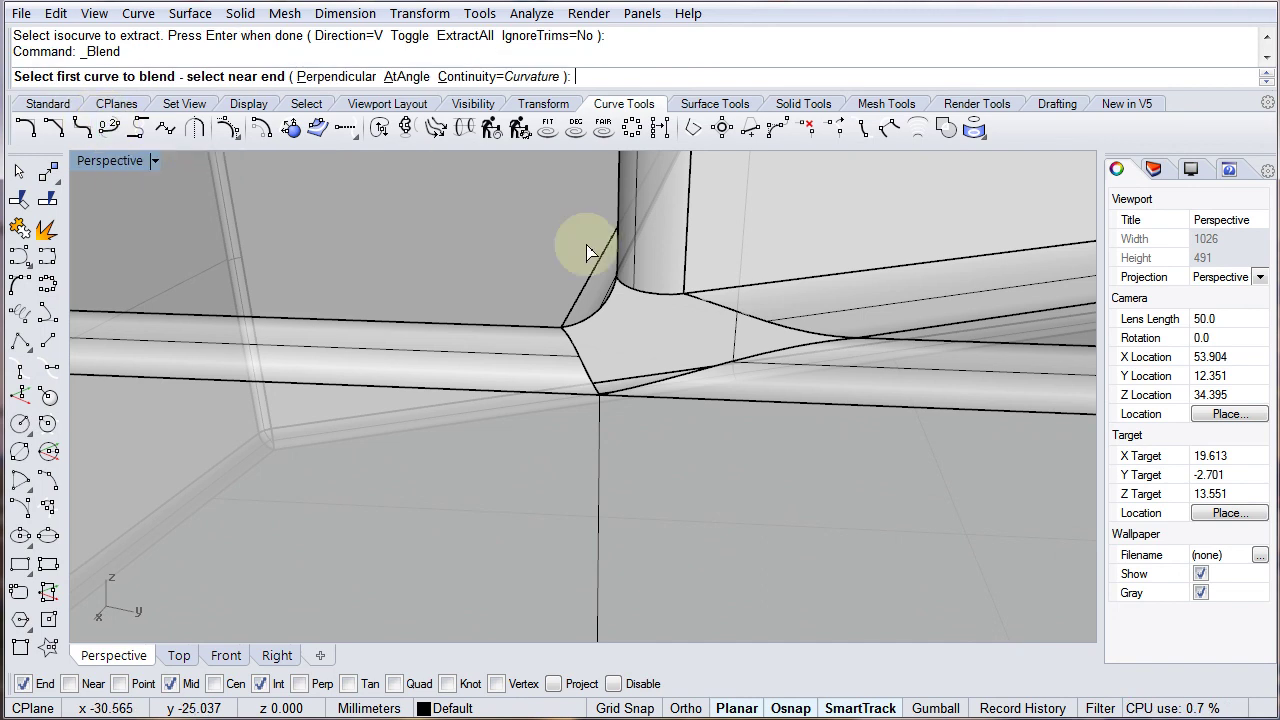
click(633, 285)
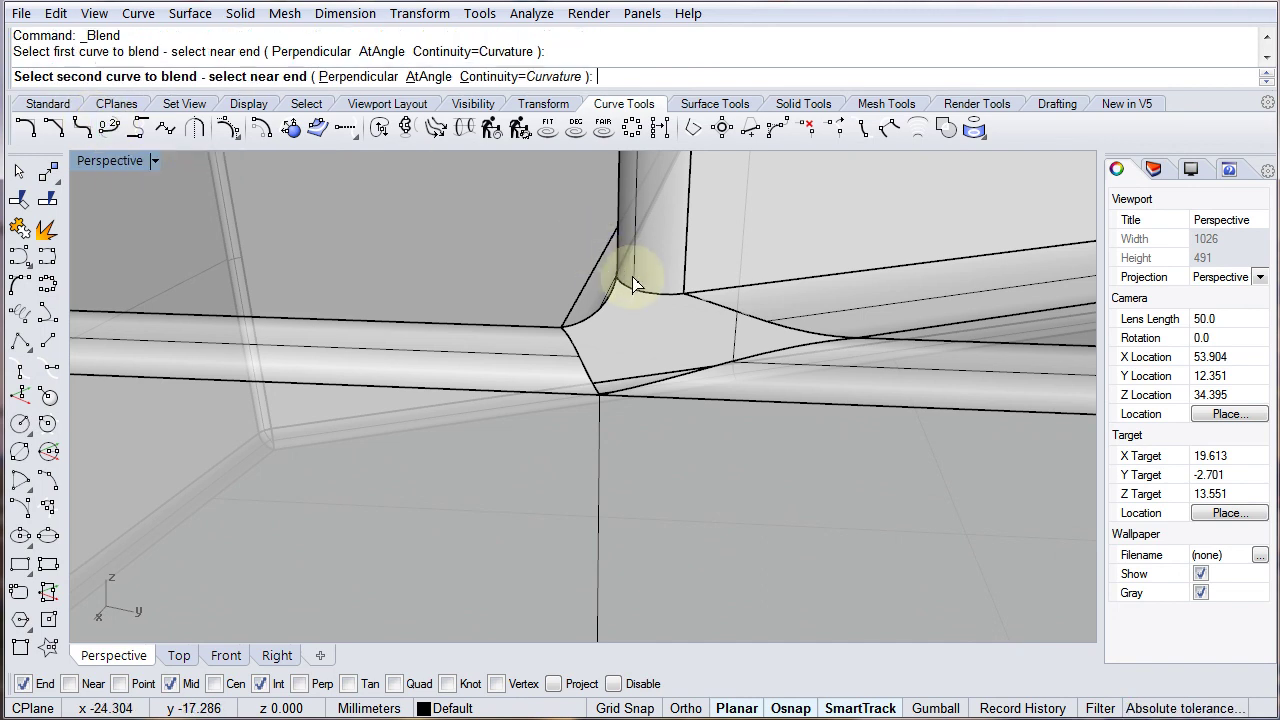
click(599, 440)
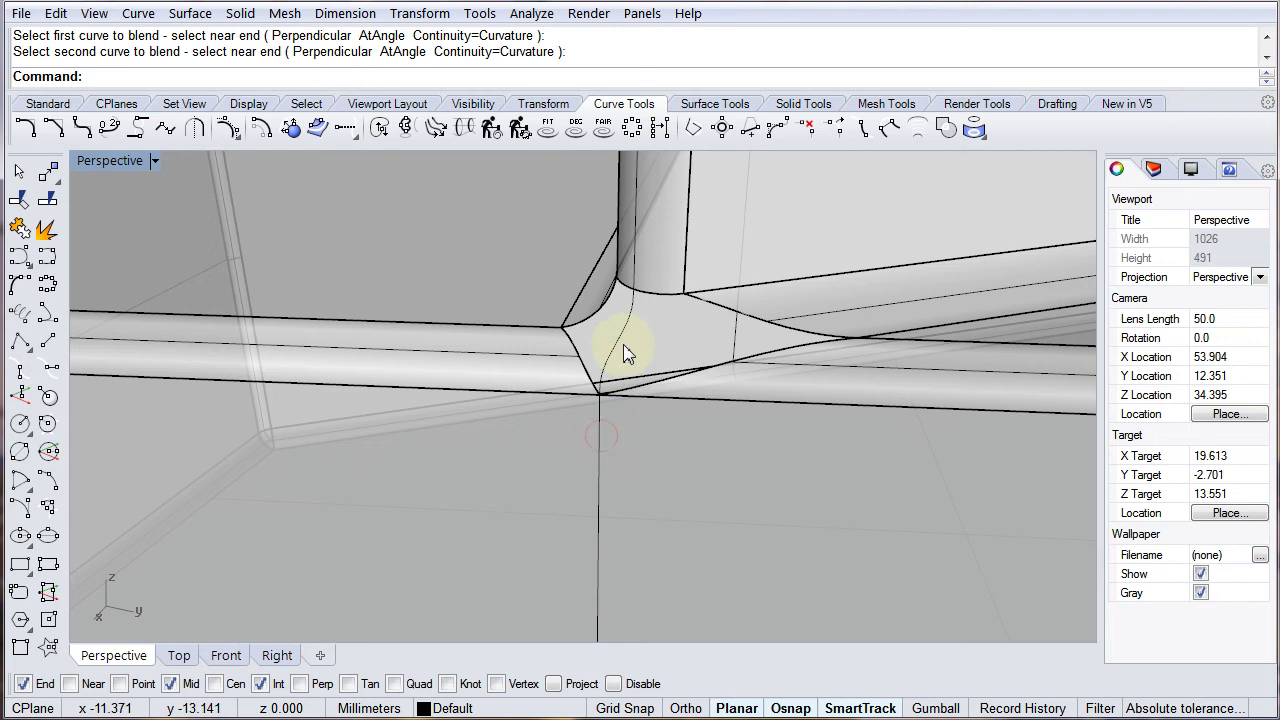
mouse_move(623, 351)
right_down()
mouse_move(609, 380)
mouse_move(622, 366)
right_up()
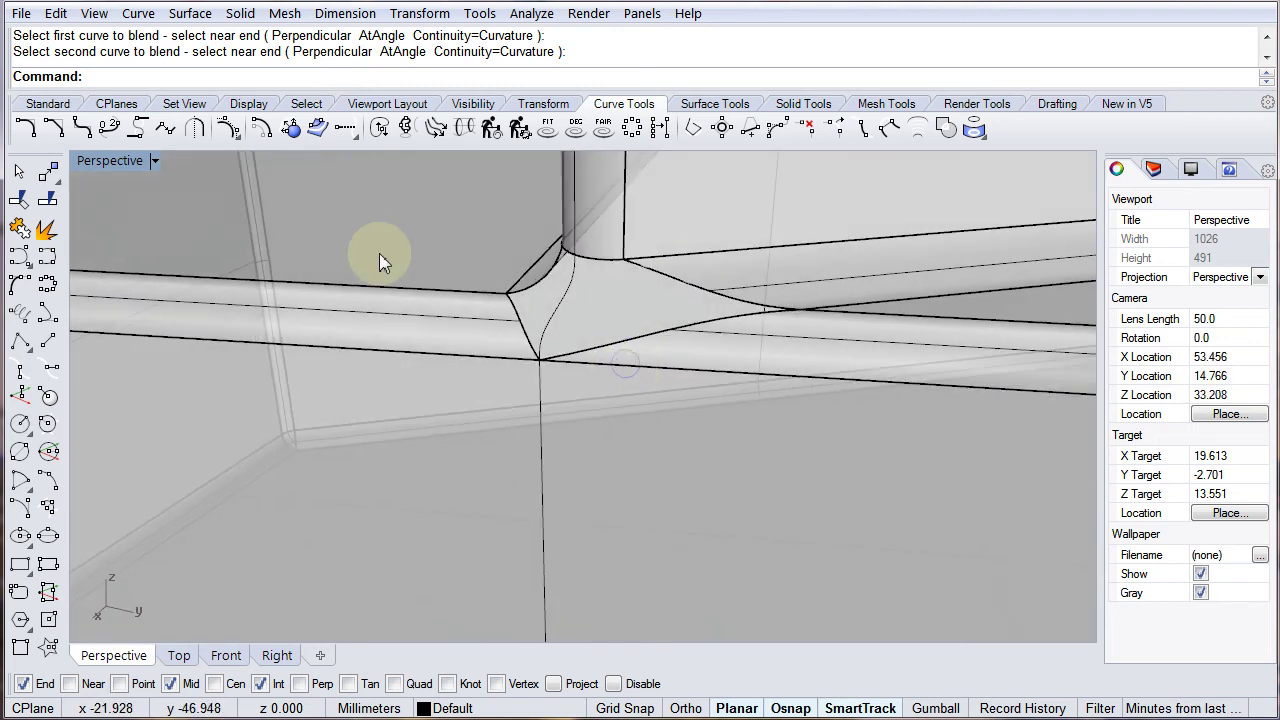
key(ctrl+z)
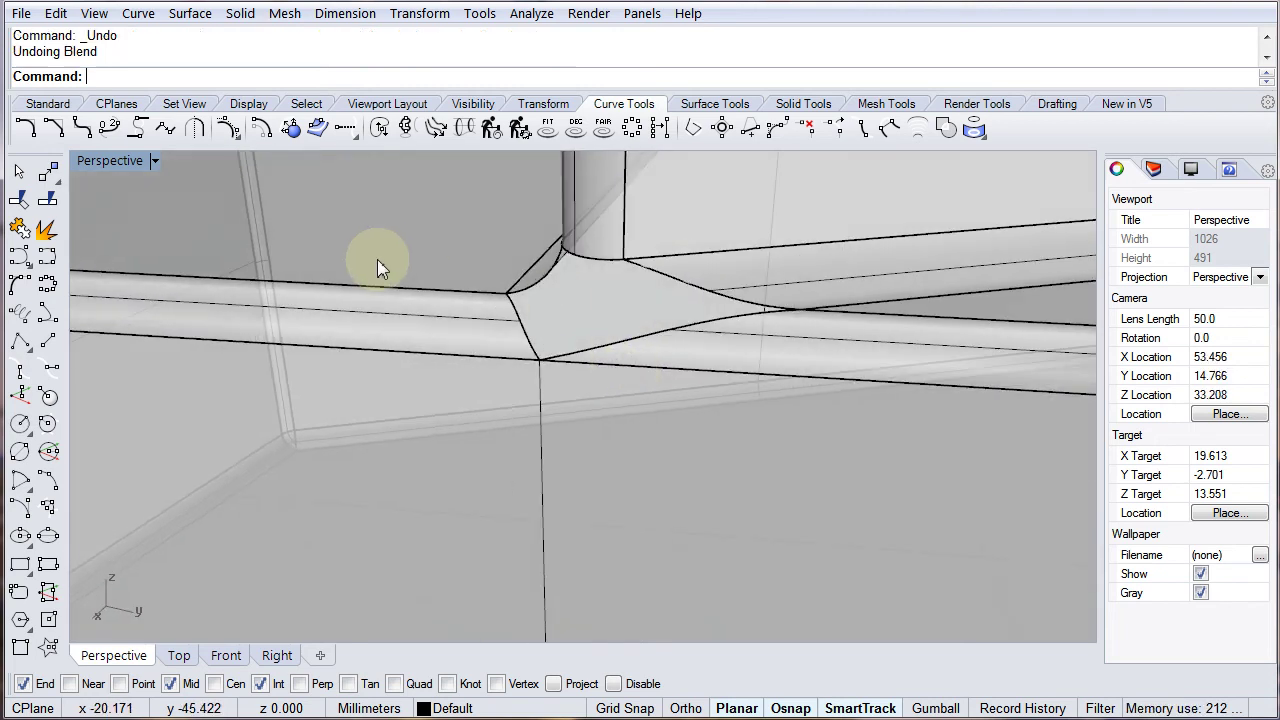
right_click(487, 420)
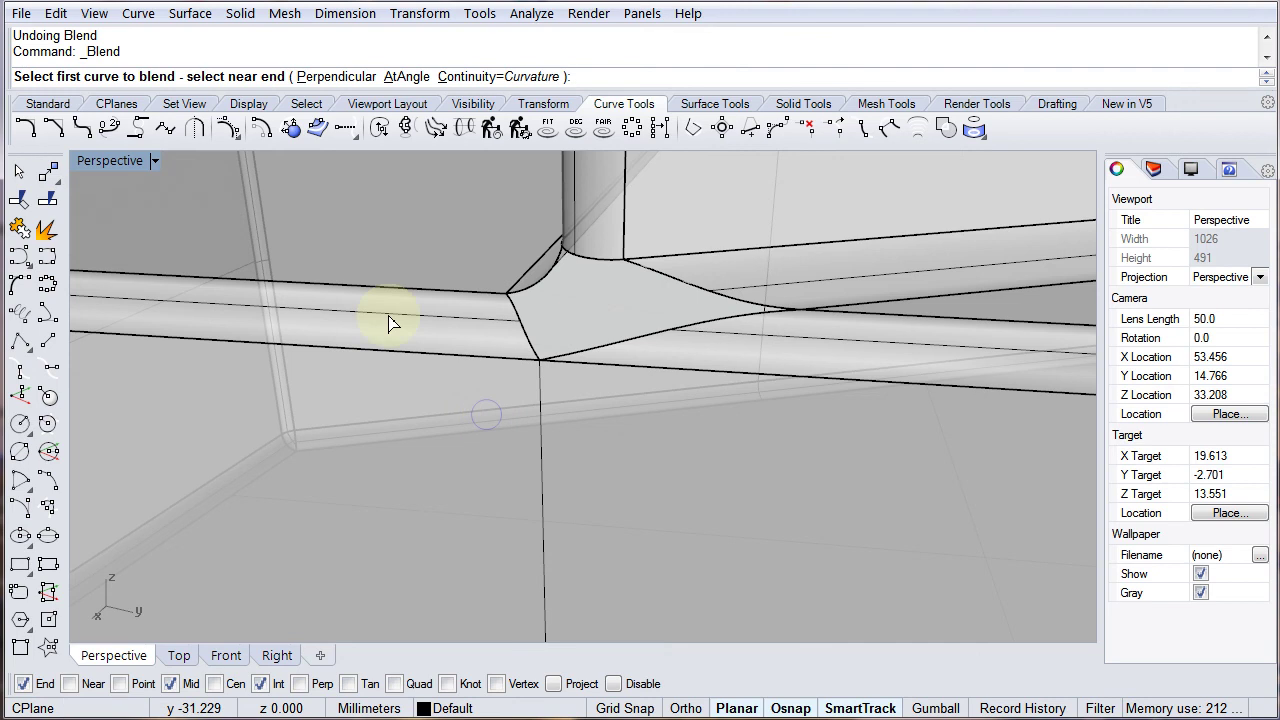
key(Escape)
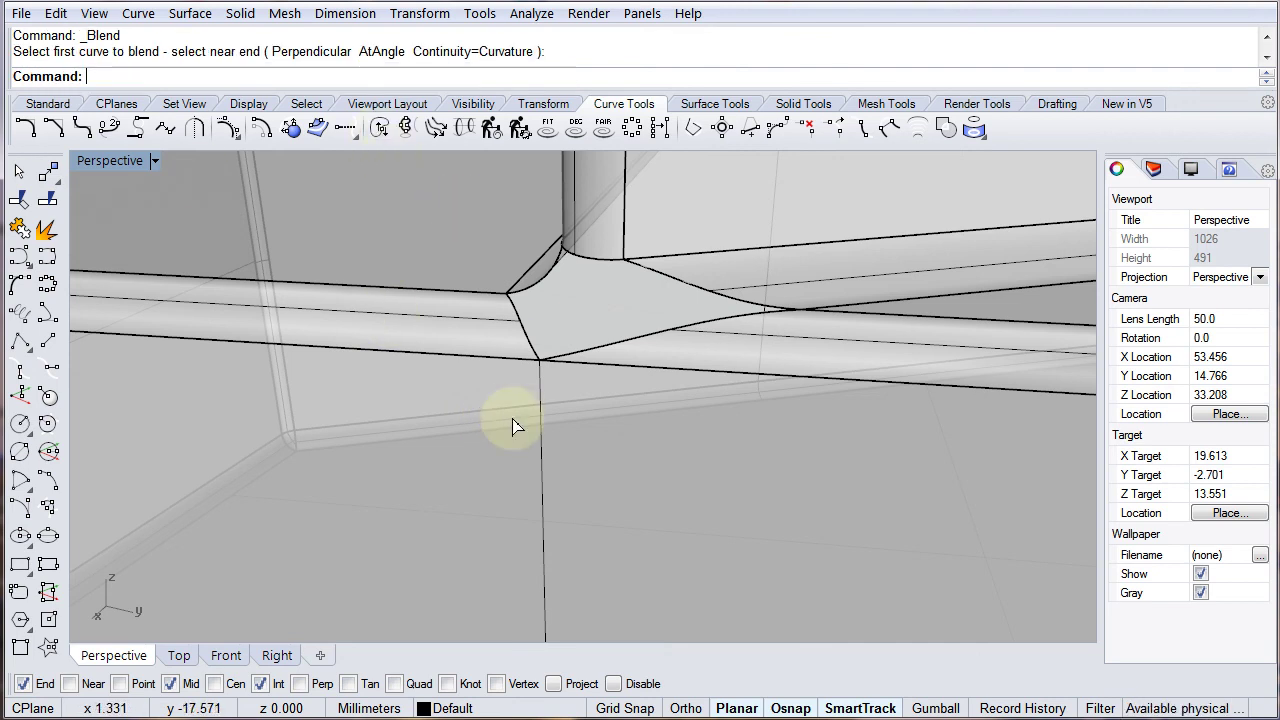
- Create an adjustable curve blend with curvature continuity between the two extracted isocurves and reshape it by its control points
click(110, 128)
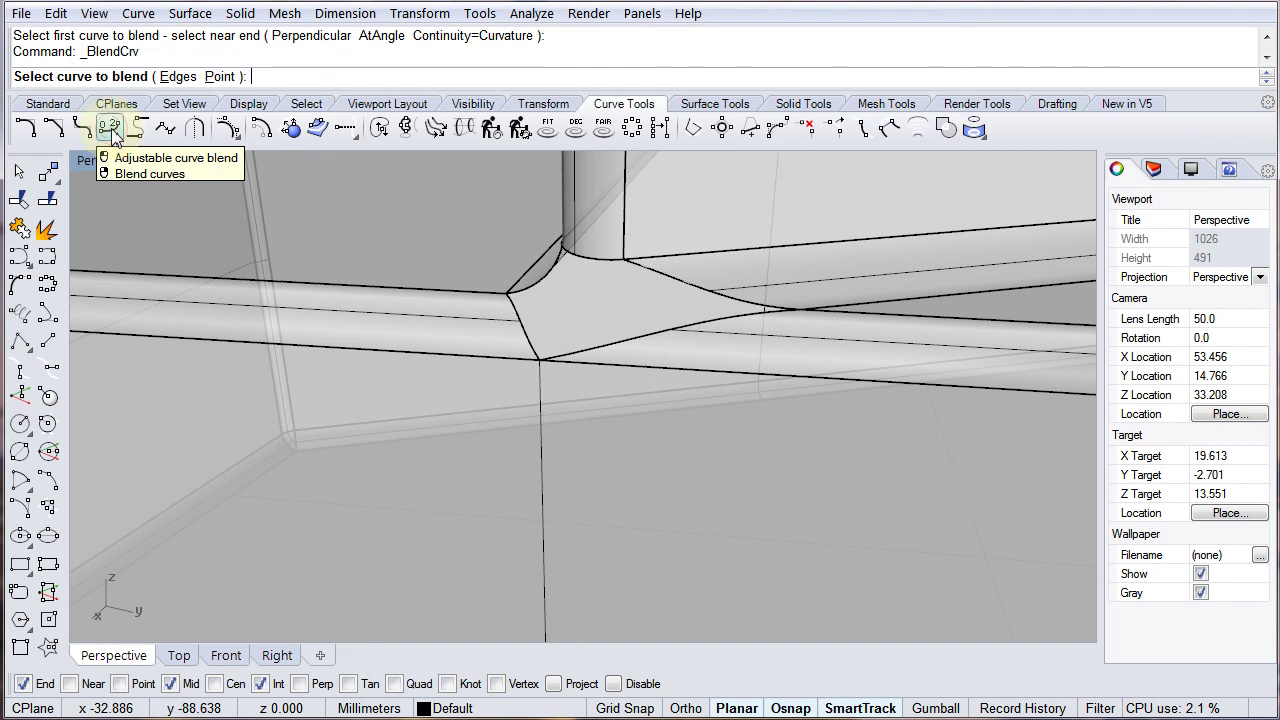
click(573, 255)
click(535, 372)
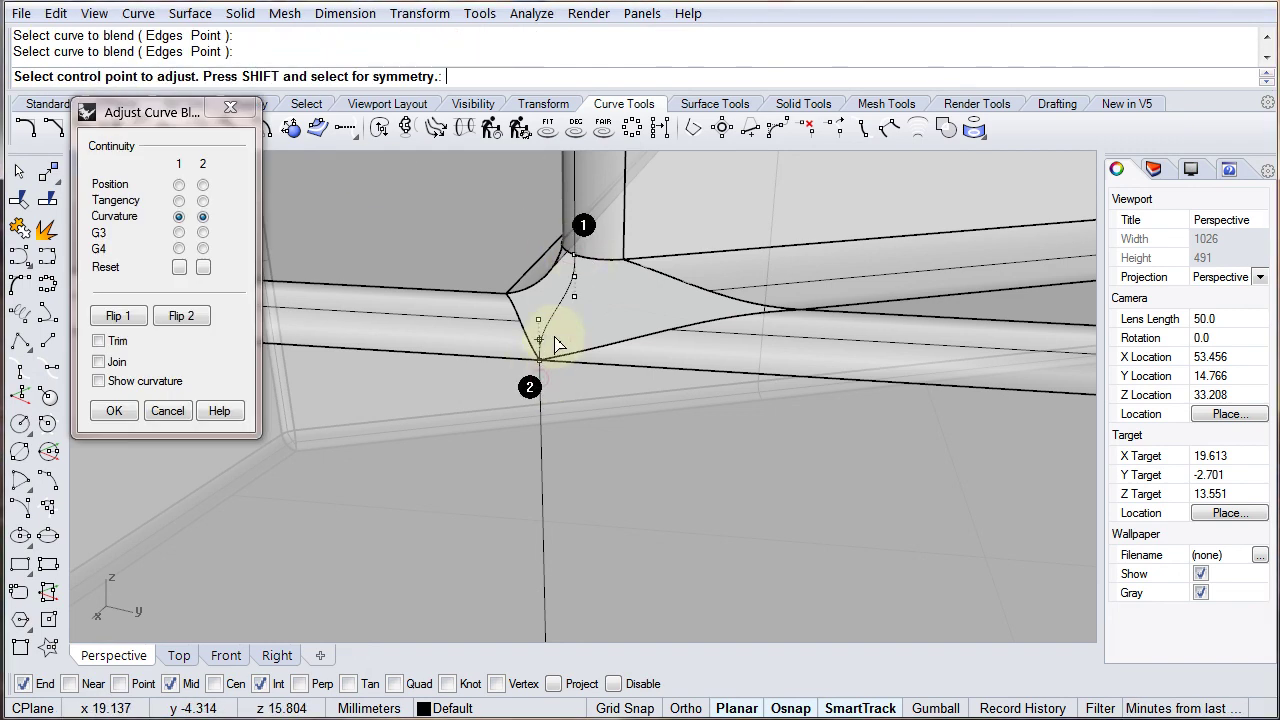
click(574, 298)
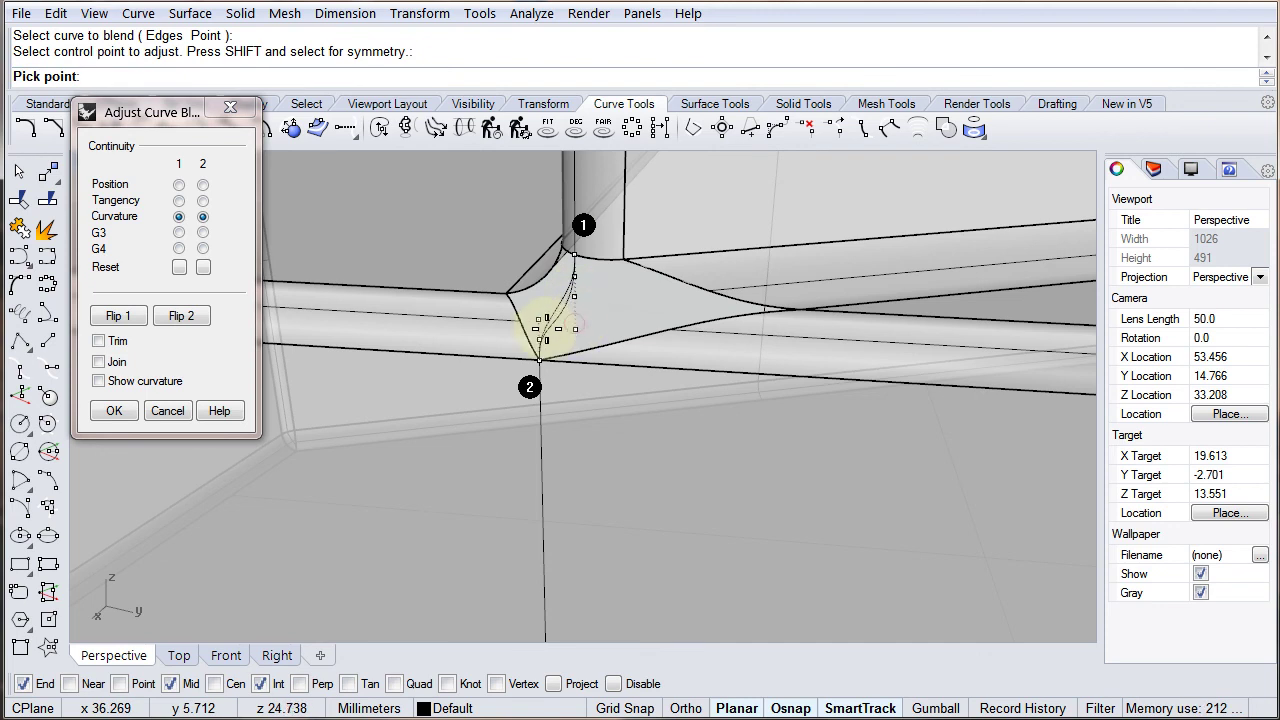
click(573, 319)
click(540, 331)
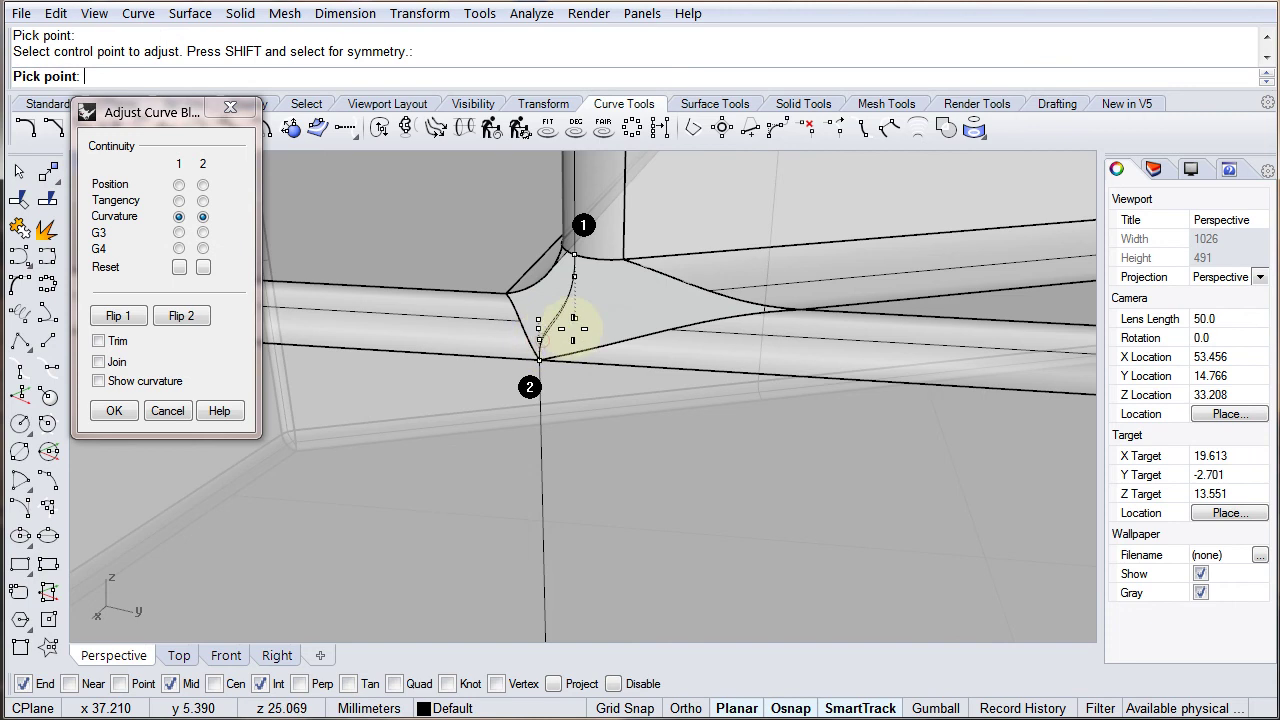
click(570, 334)
- Move the blend's inner control point closer to its upper end, accept the blend curve, and inspect it across the open corner
right_drag(570, 334, 873, 366)
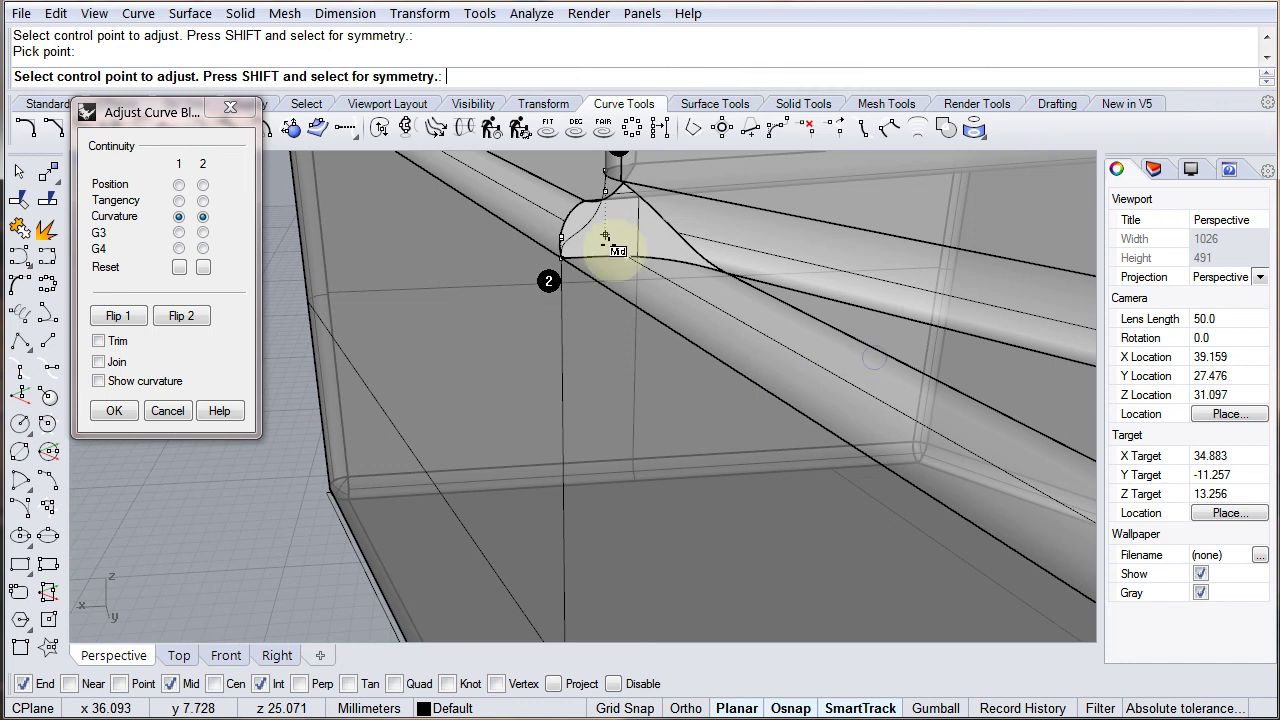
click(606, 237)
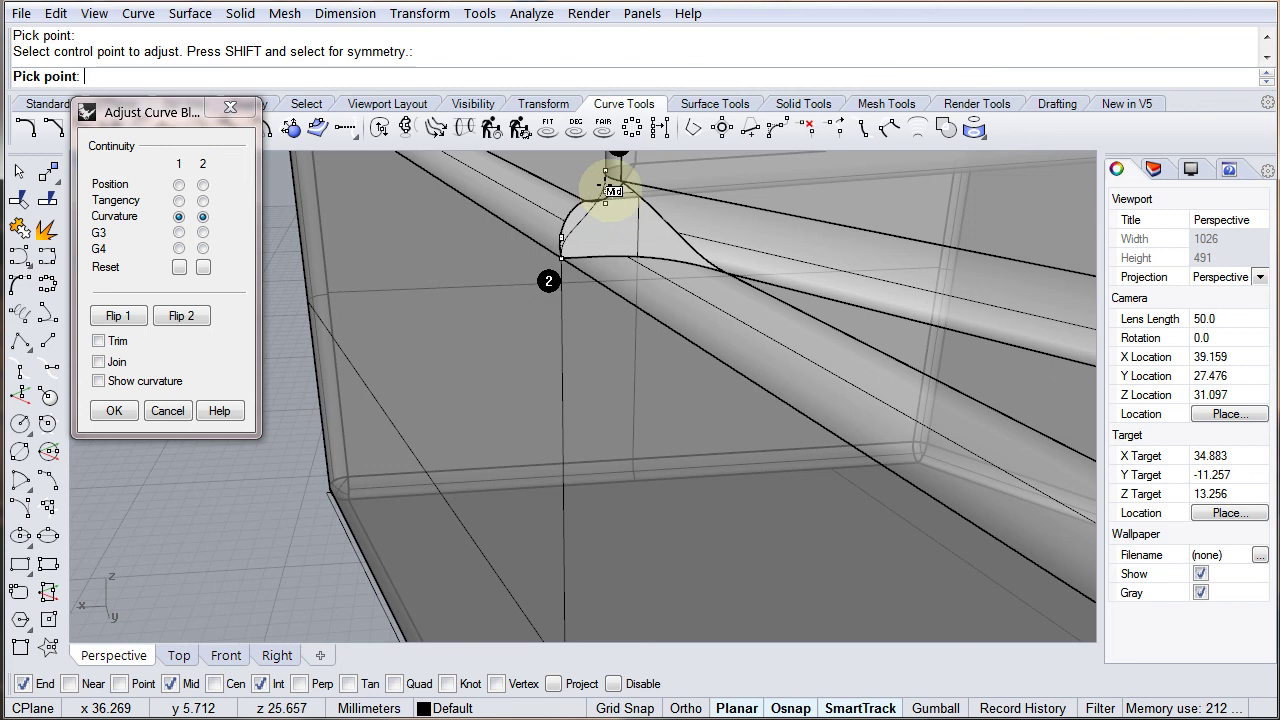
click(606, 188)
right_drag(623, 277, 591, 277)
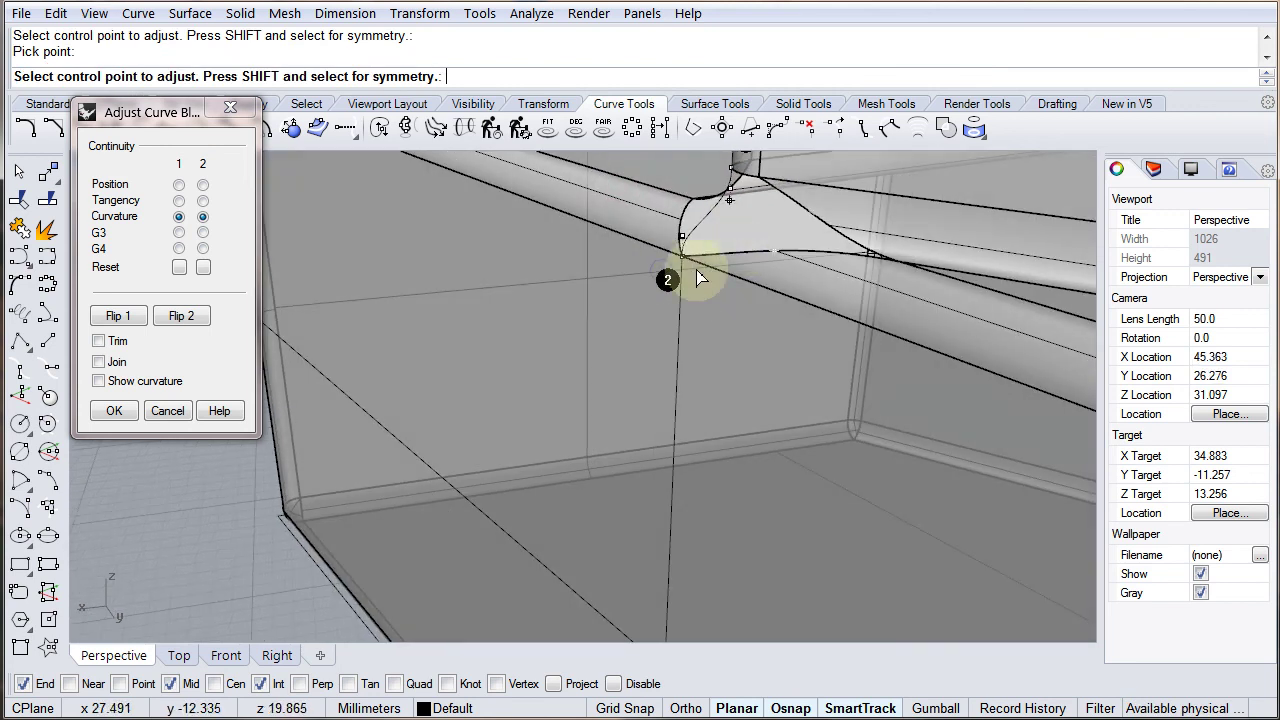
right_click(687, 300)
right_drag(720, 297, 886, 345)
right_drag(1023, 331, 708, 390)
right_drag(776, 332, 793, 381)
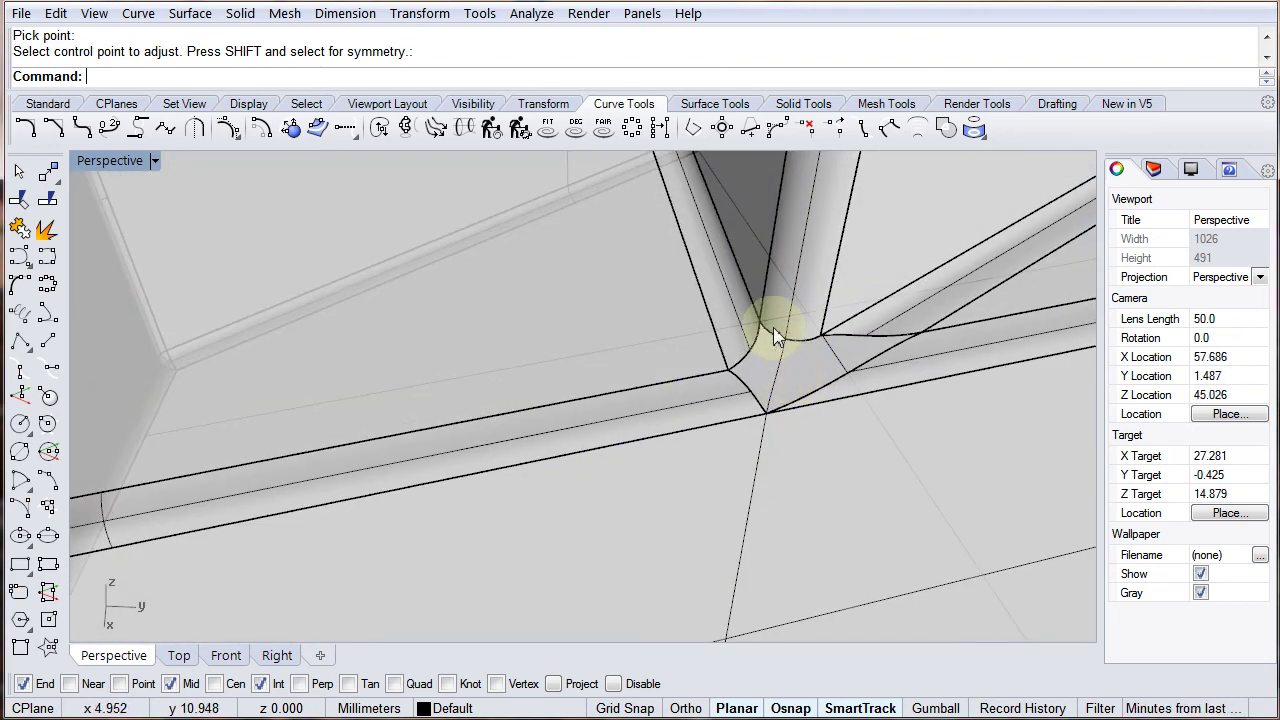
- Duplicate the curved edge at the bottom of the vertical fillet, where it borders the open corner
drag(760, 366, 806, 349)
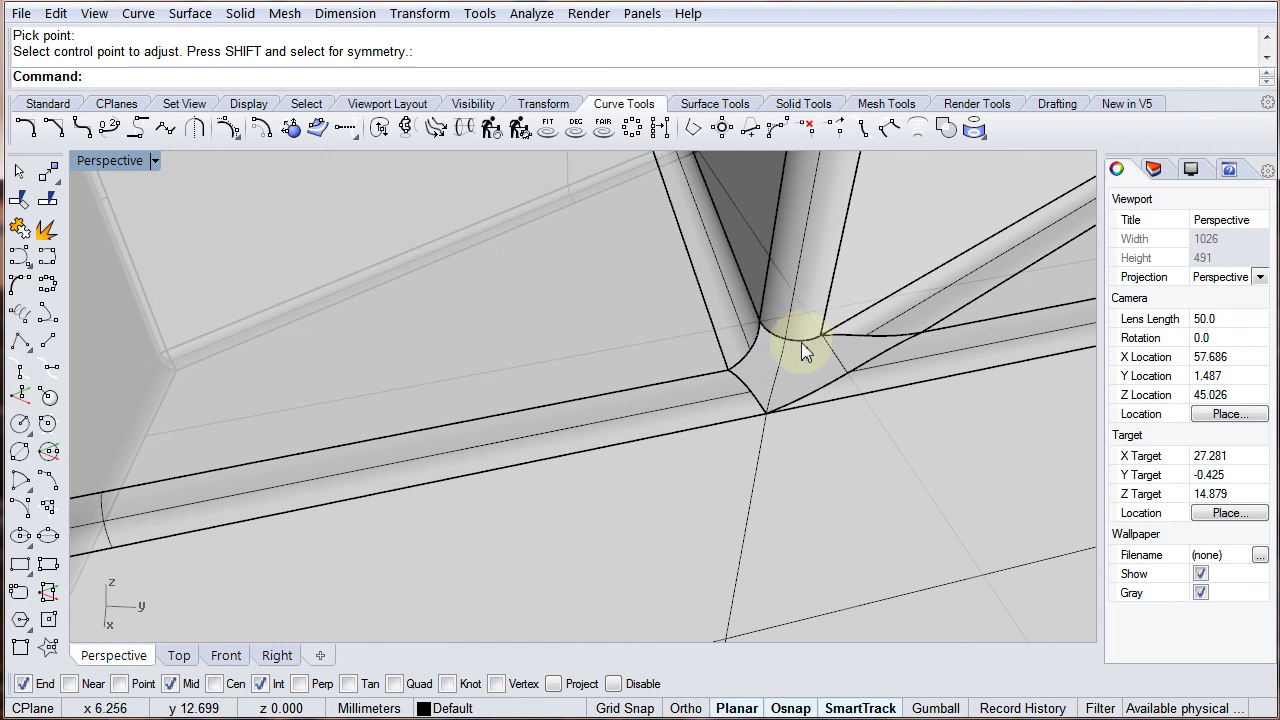
scroll(805, 350, up, 3)
scroll(805, 350, up, 4)
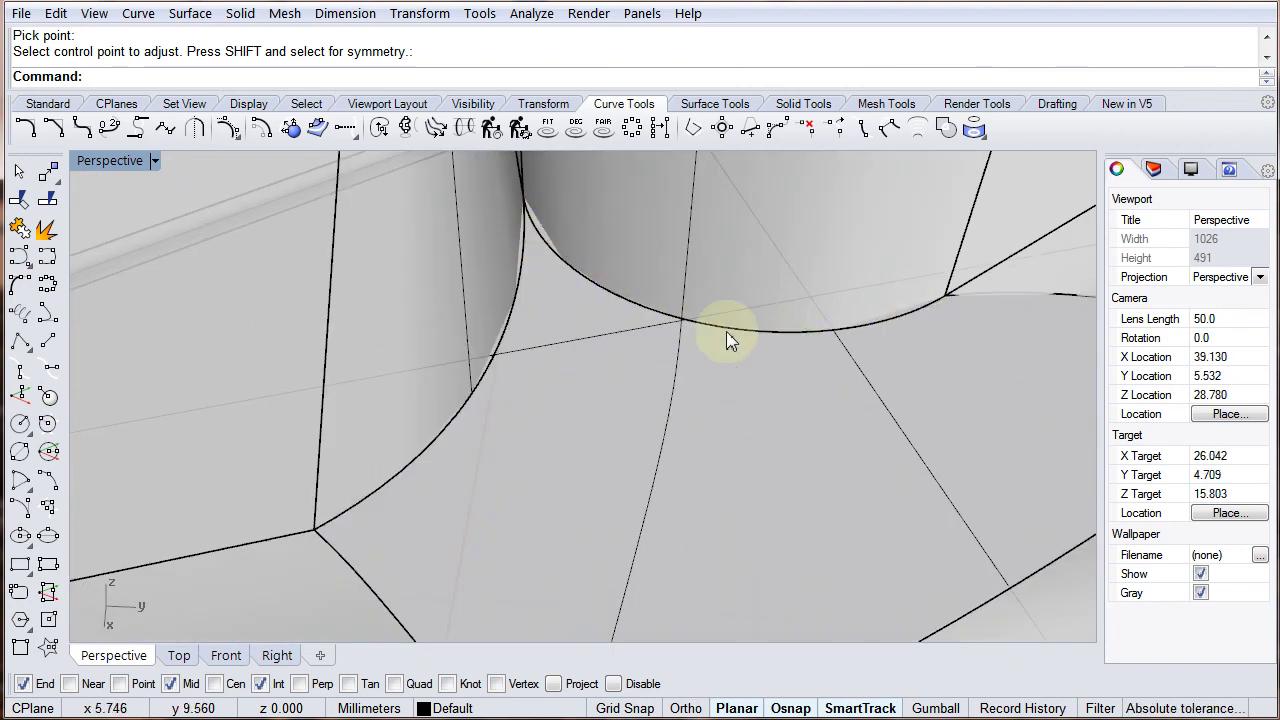
scroll(728, 340, down, 4)
scroll(728, 340, down, 3)
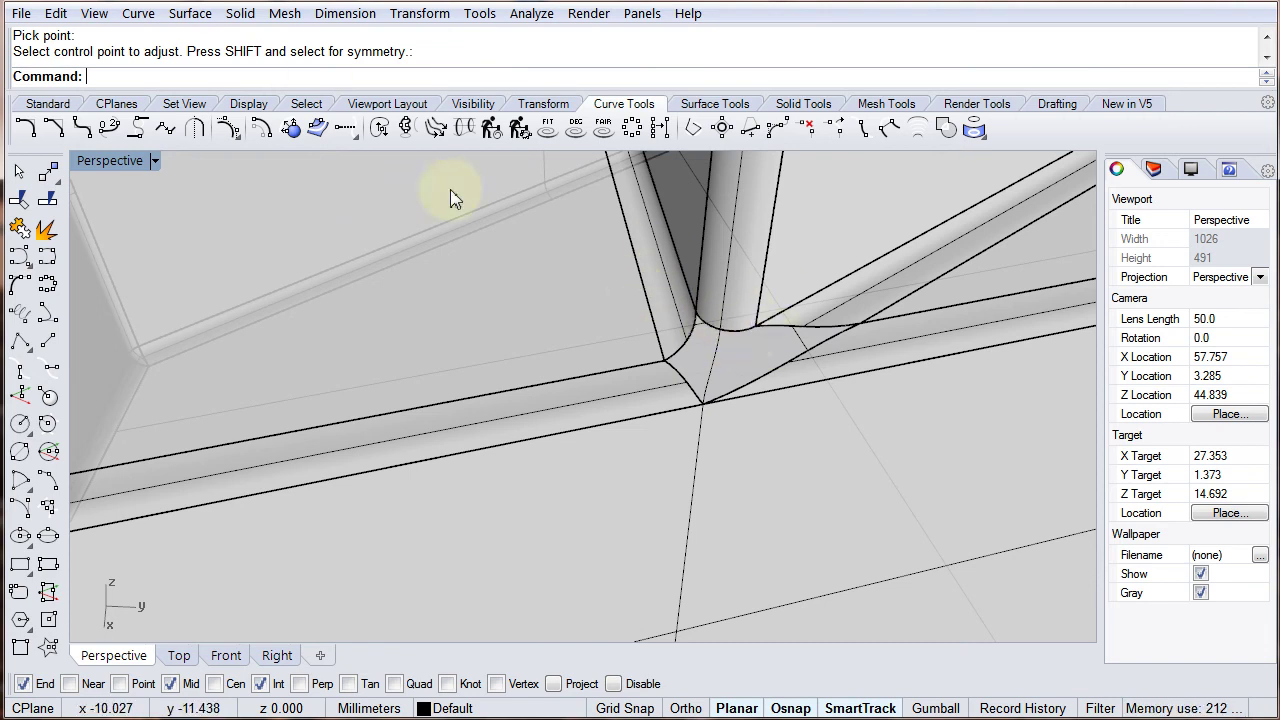
click(138, 14)
mouse_move(72, 650)
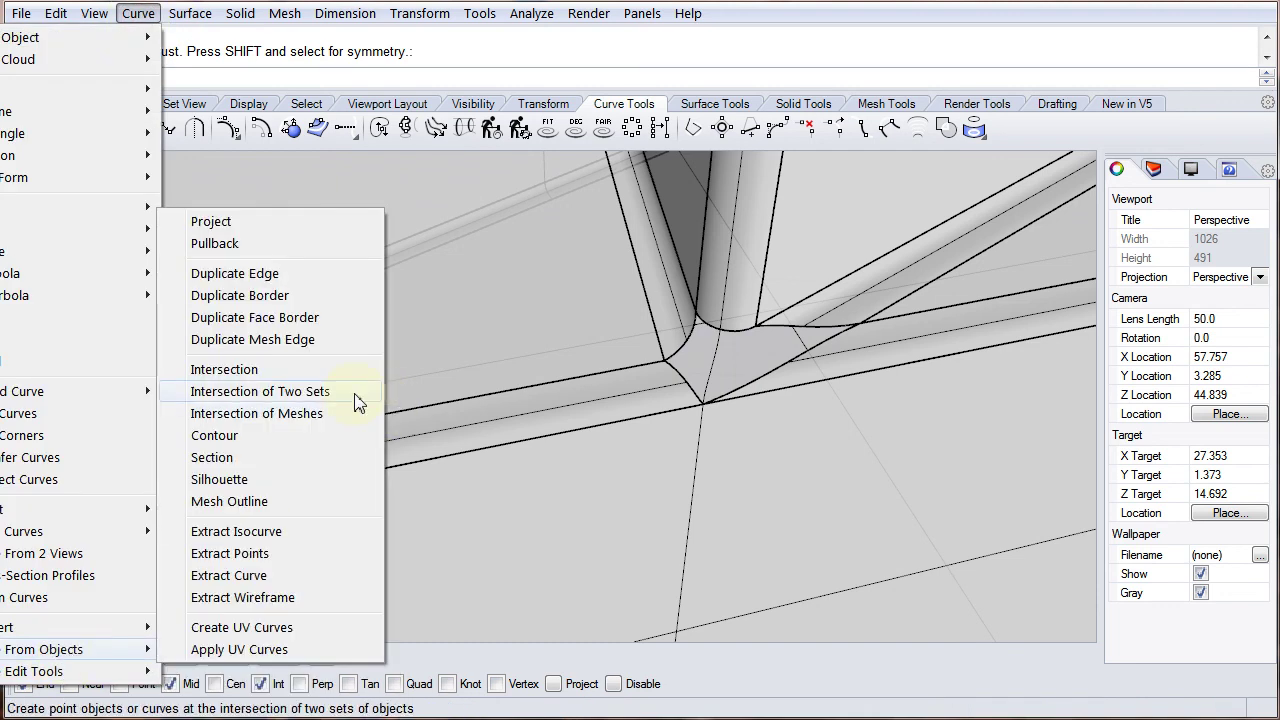
click(320, 282)
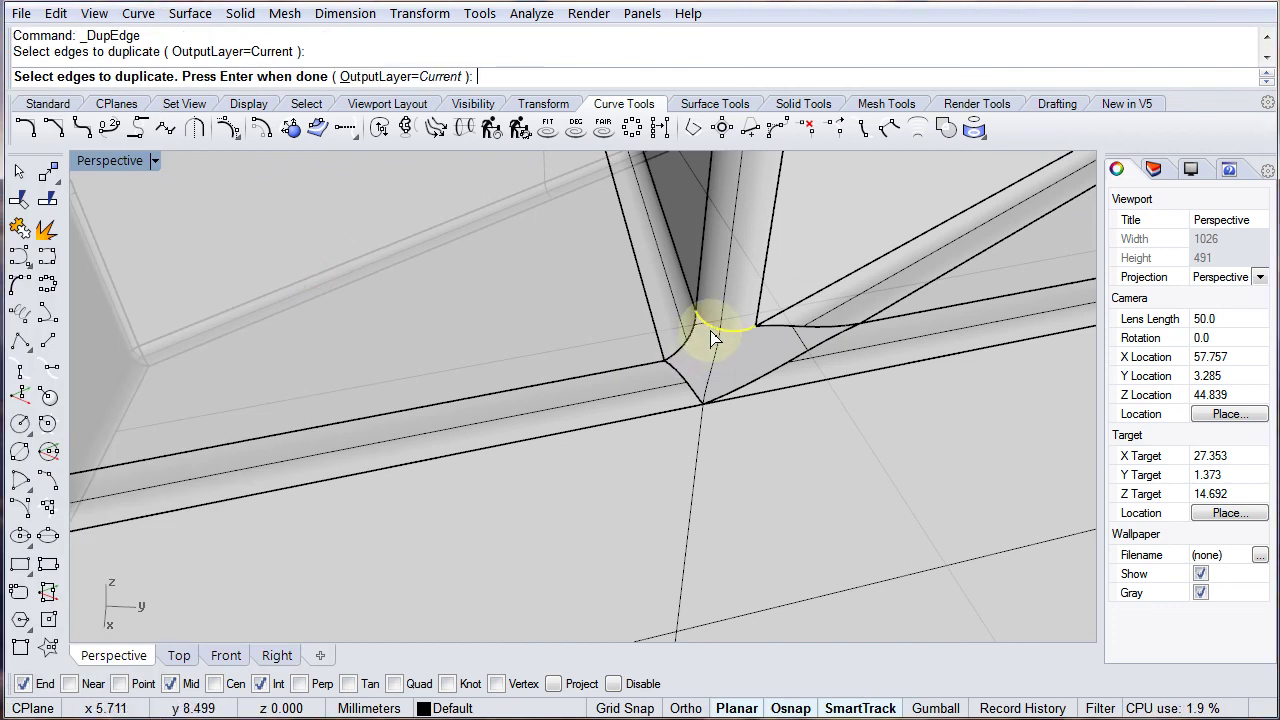
scroll(712, 338, up, 2)
key(Return)
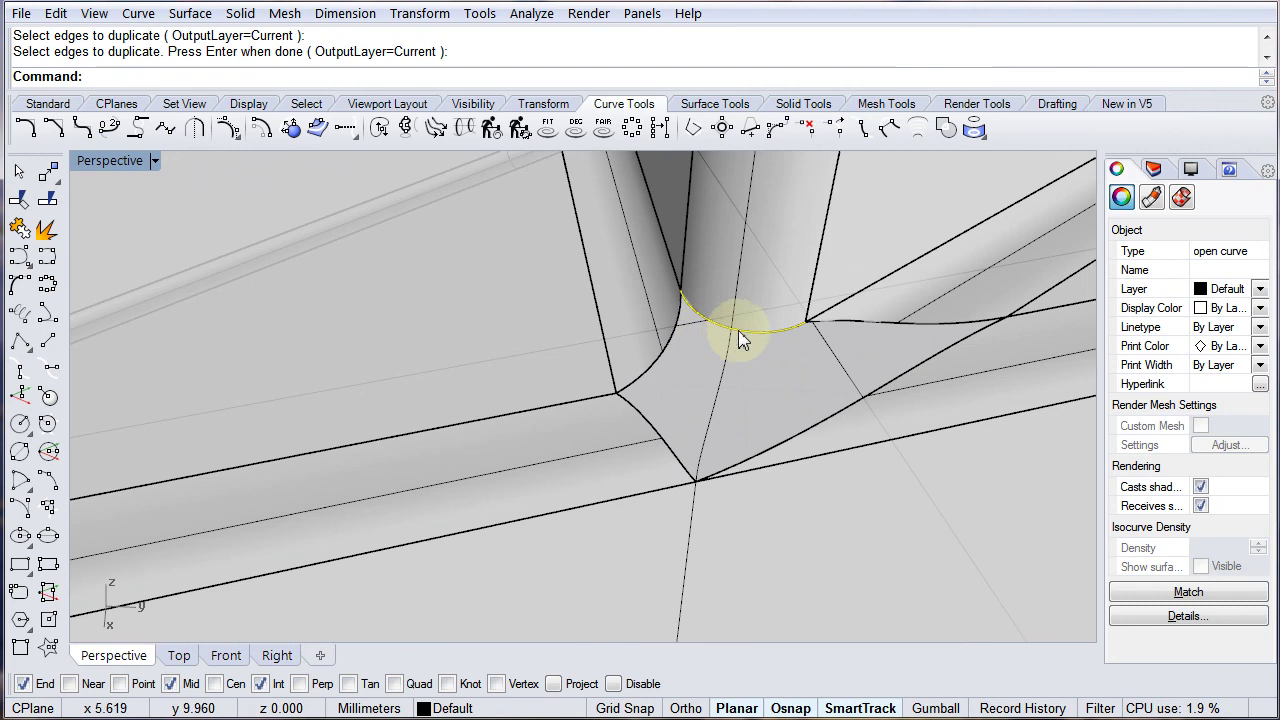
- Split the duplicated edge curve, using the blend curve across the open corner as the cutting object
scroll(706, 357, up, 3)
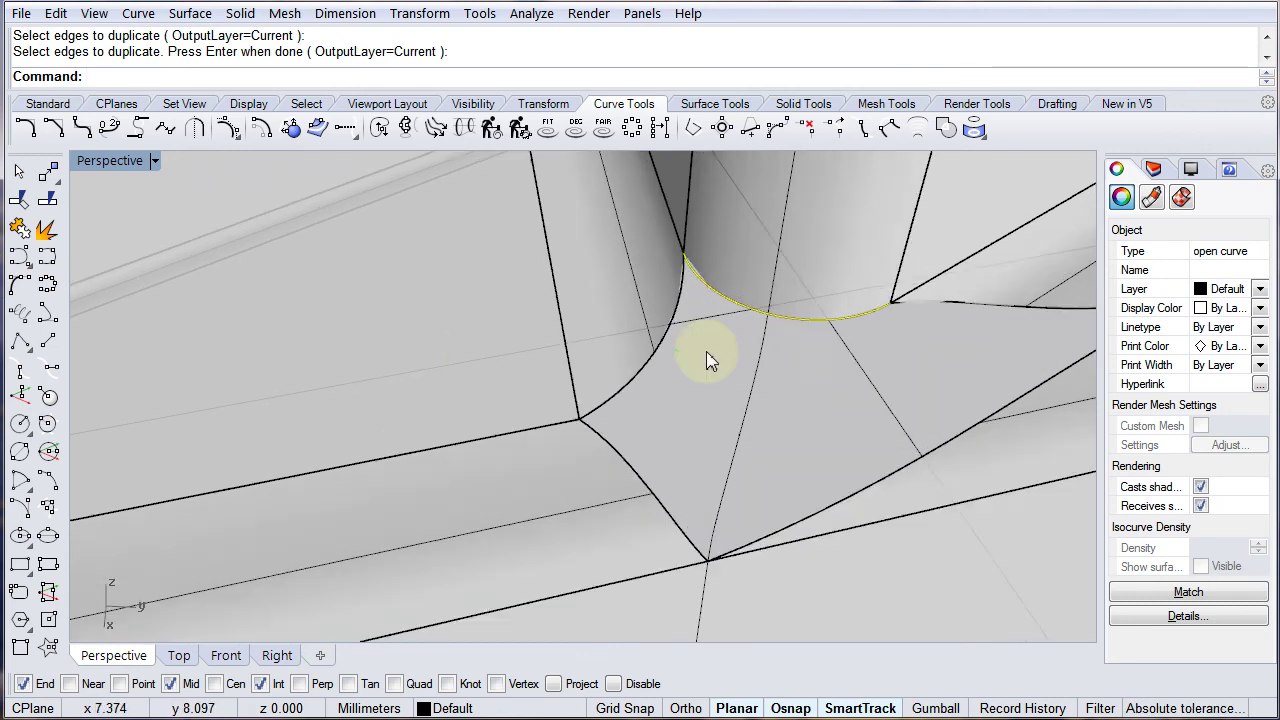
scroll(790, 341, down, 2)
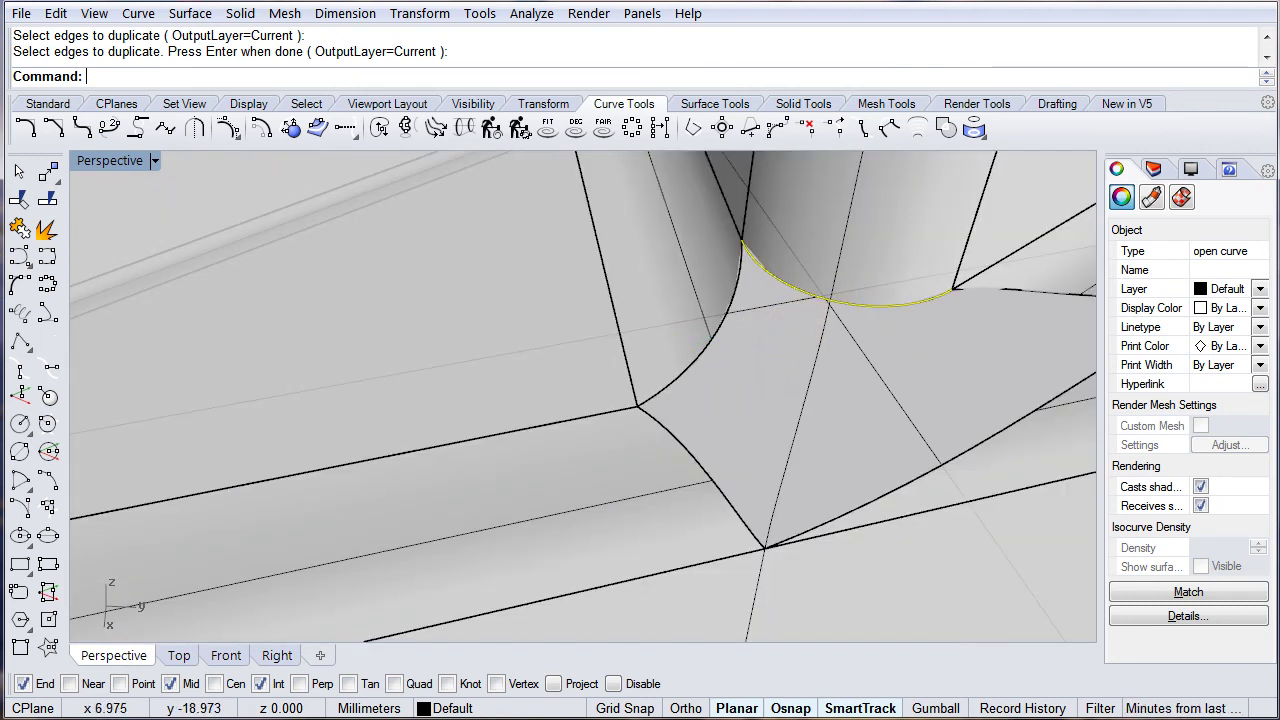
click(47, 201)
click(791, 447)
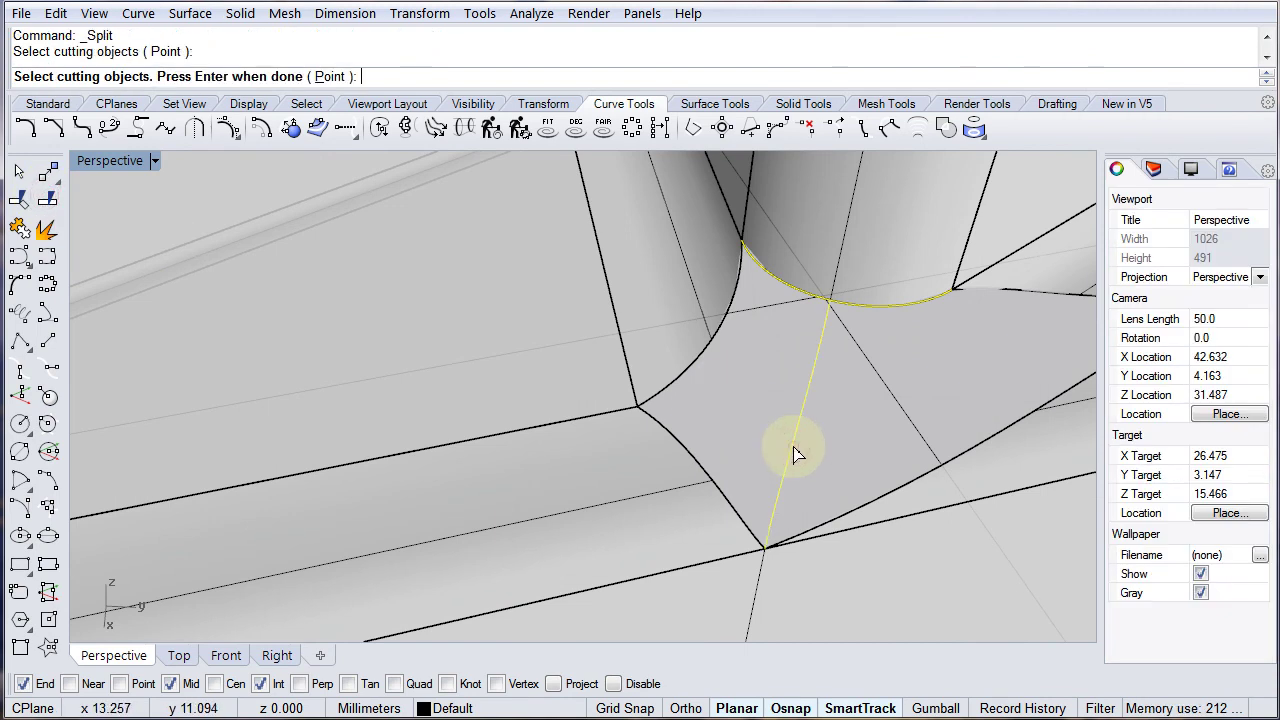
key(Return)
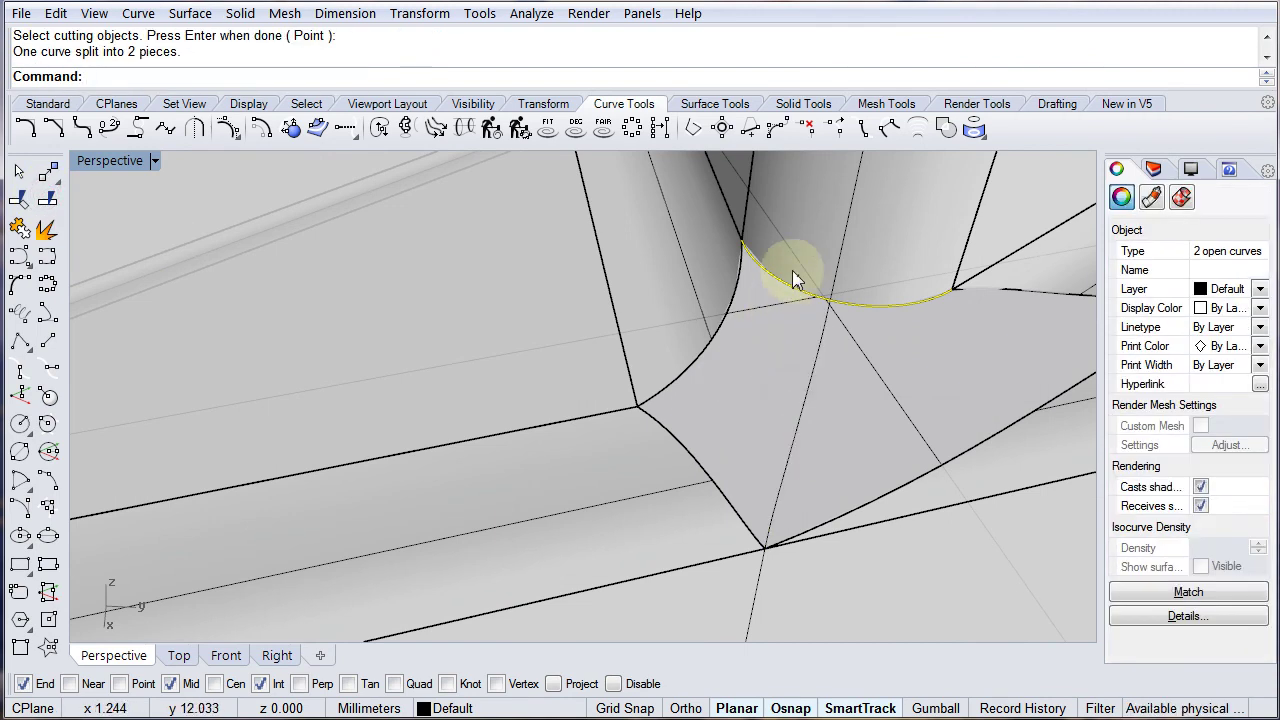
- Select the pieces of the split edge curve one after another to check the split, and clear the selection
click(790, 292)
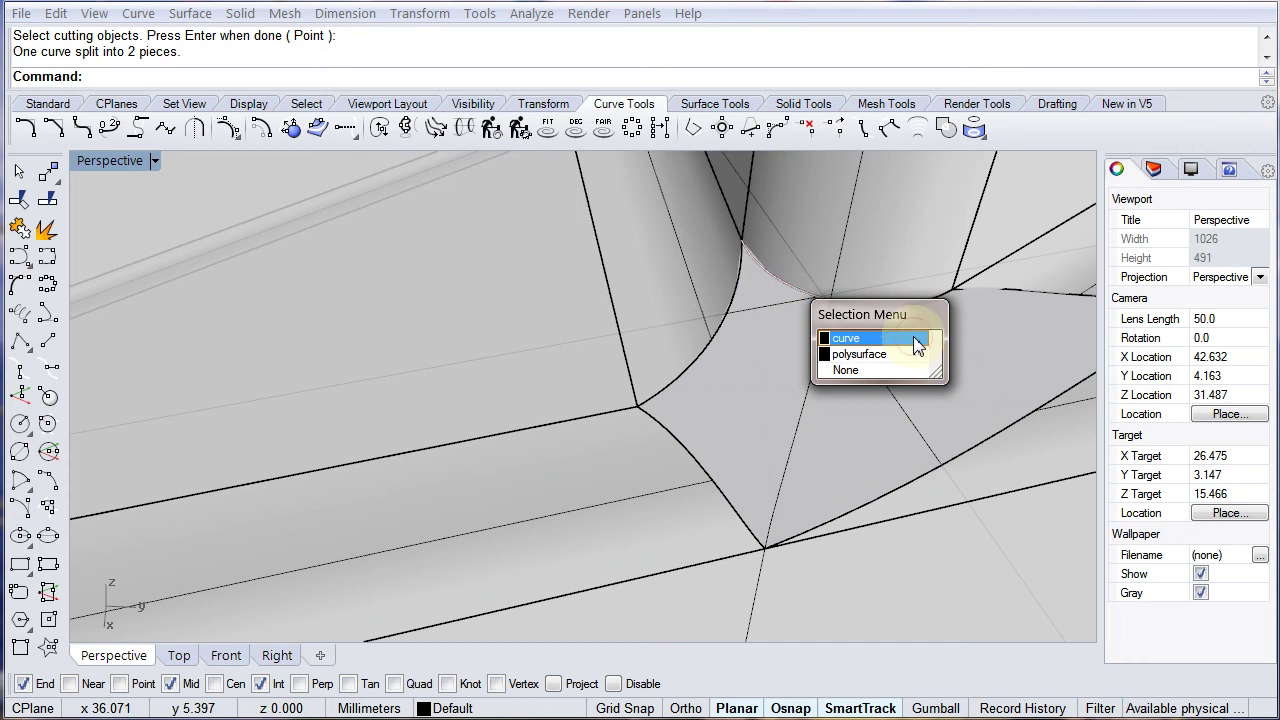
click(912, 334)
click(910, 318)
click(960, 370)
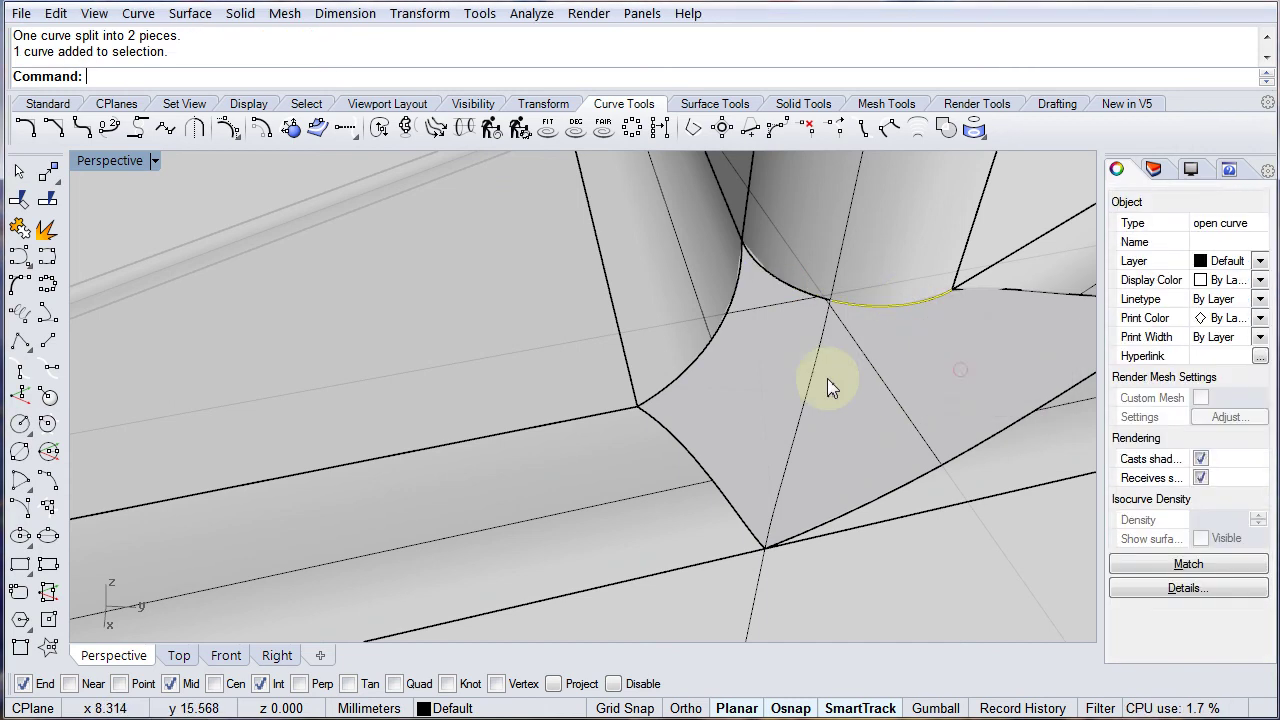
click(829, 403)
right_drag(880, 363, 663, 477)
key(Escape)
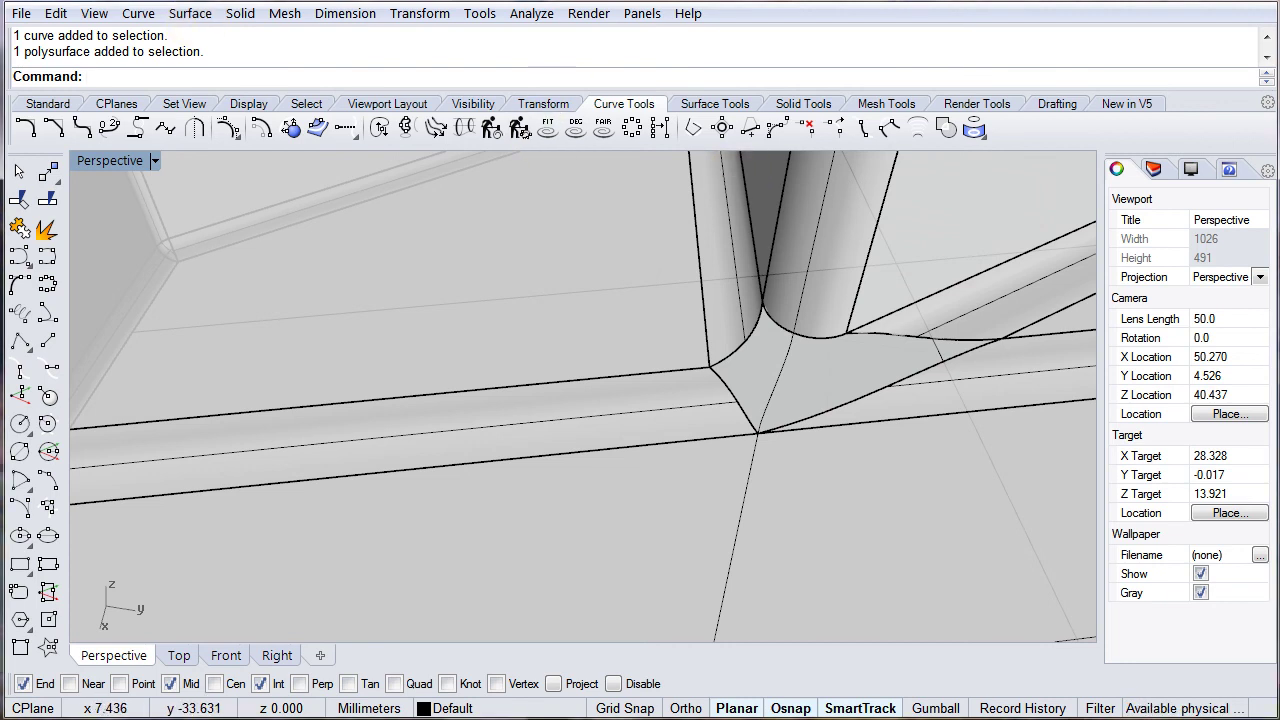
click(190, 13)
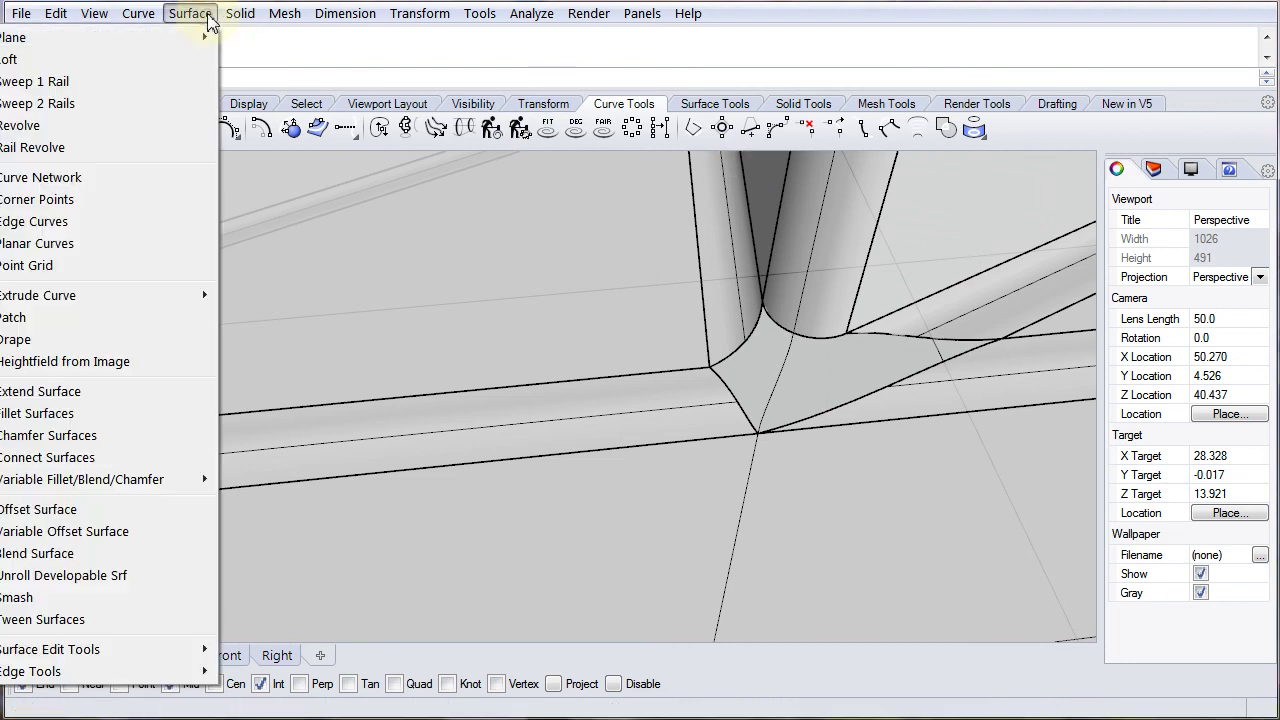
click(120, 177)
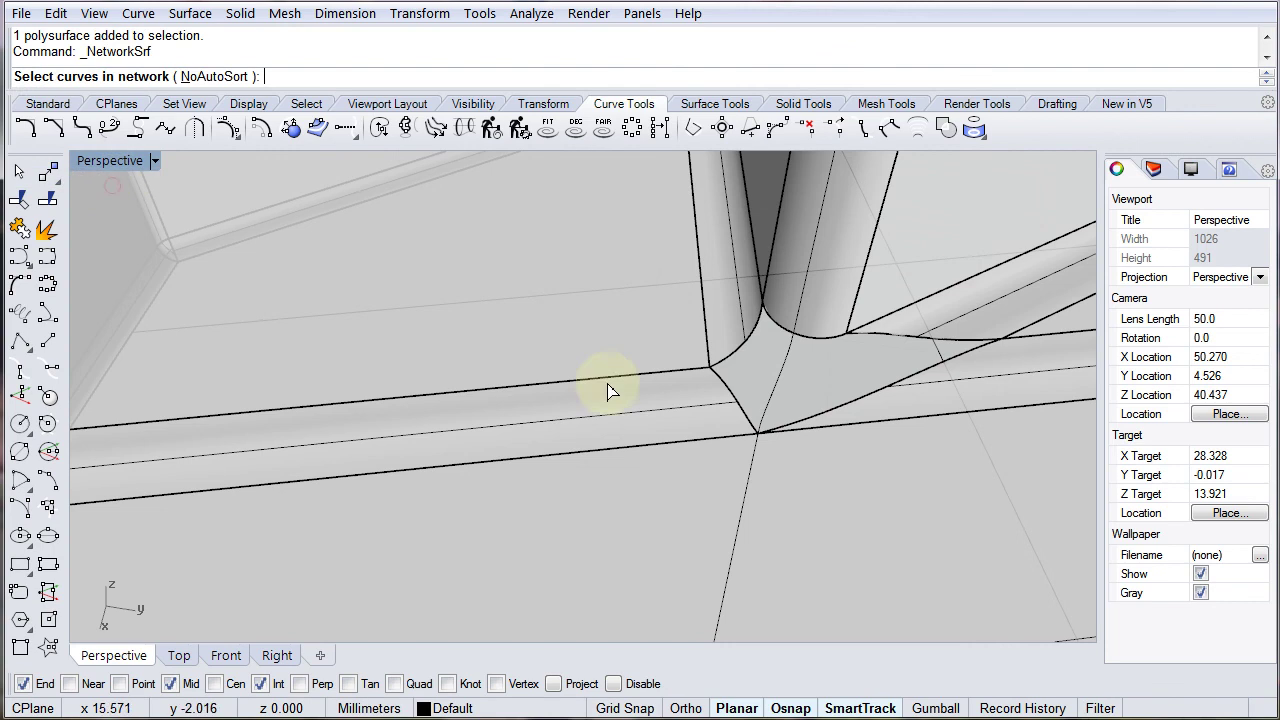
click(731, 389)
click(785, 322)
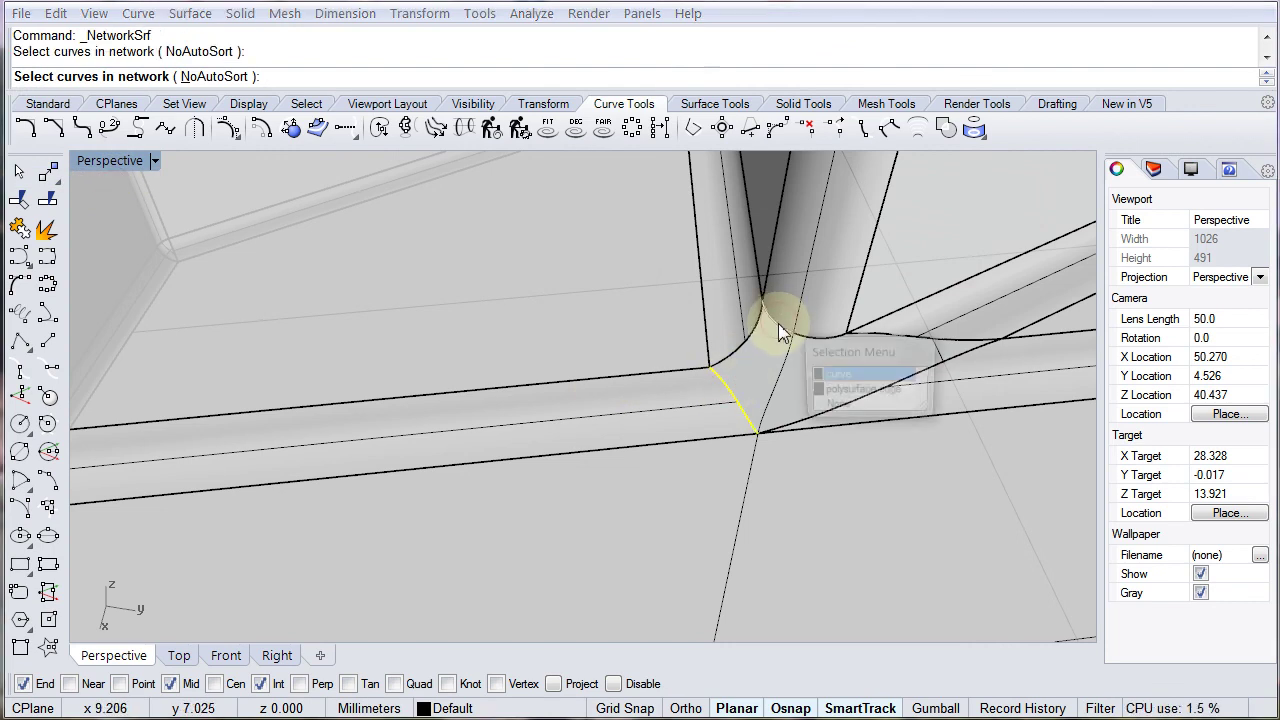
click(832, 375)
key(Return)
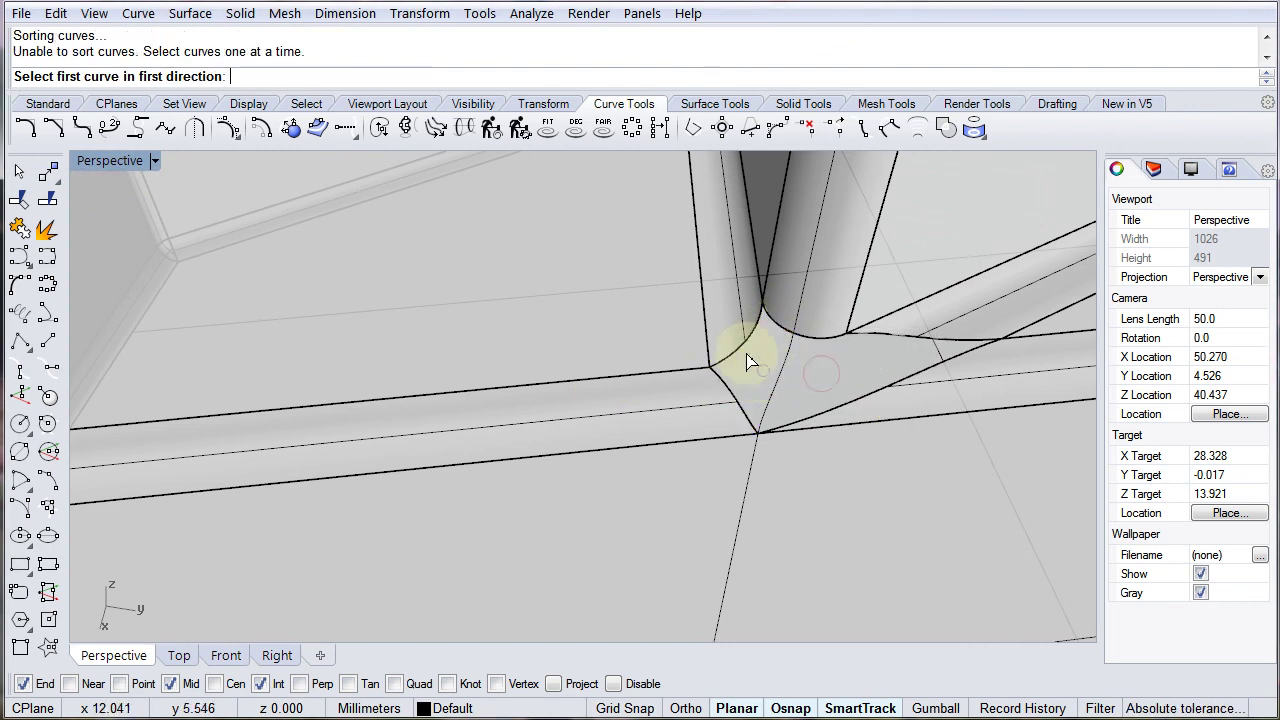
key(Escape)
- Create a network surface from the smaller opening's two fillet edges, split curve and blend curve, with tangency on A and B and position on C and D
key(Return)
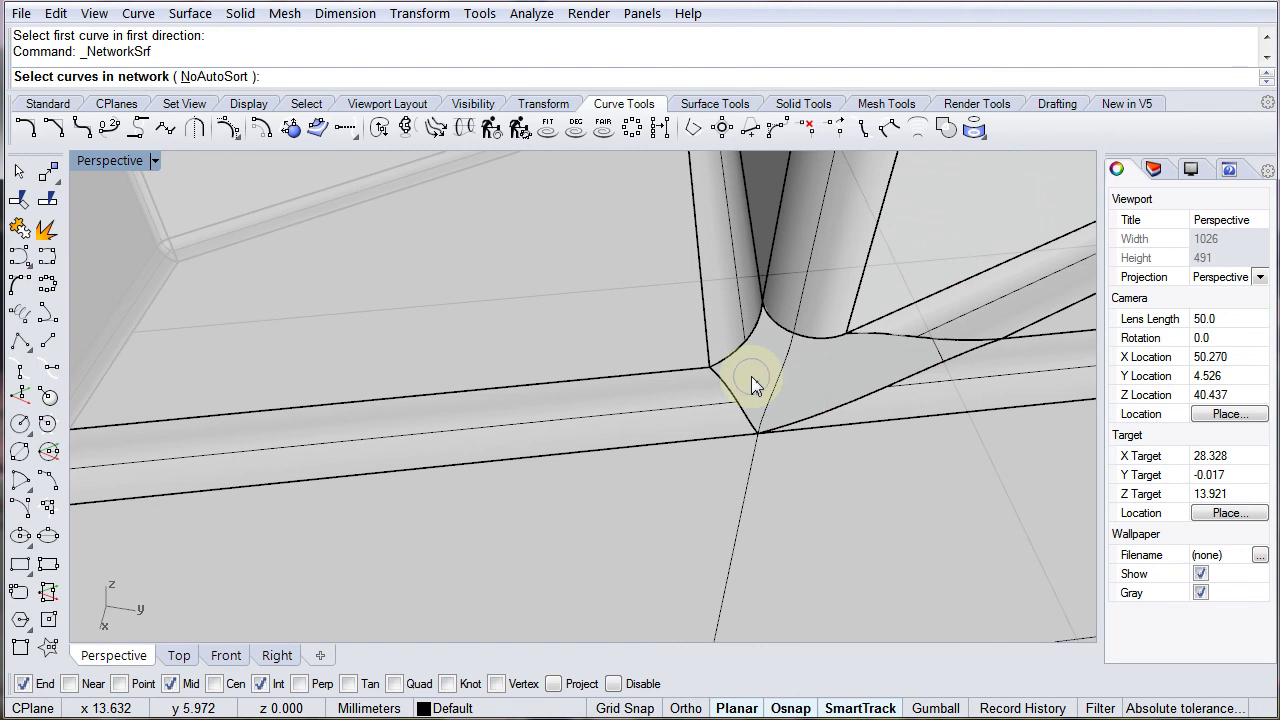
click(729, 396)
click(783, 327)
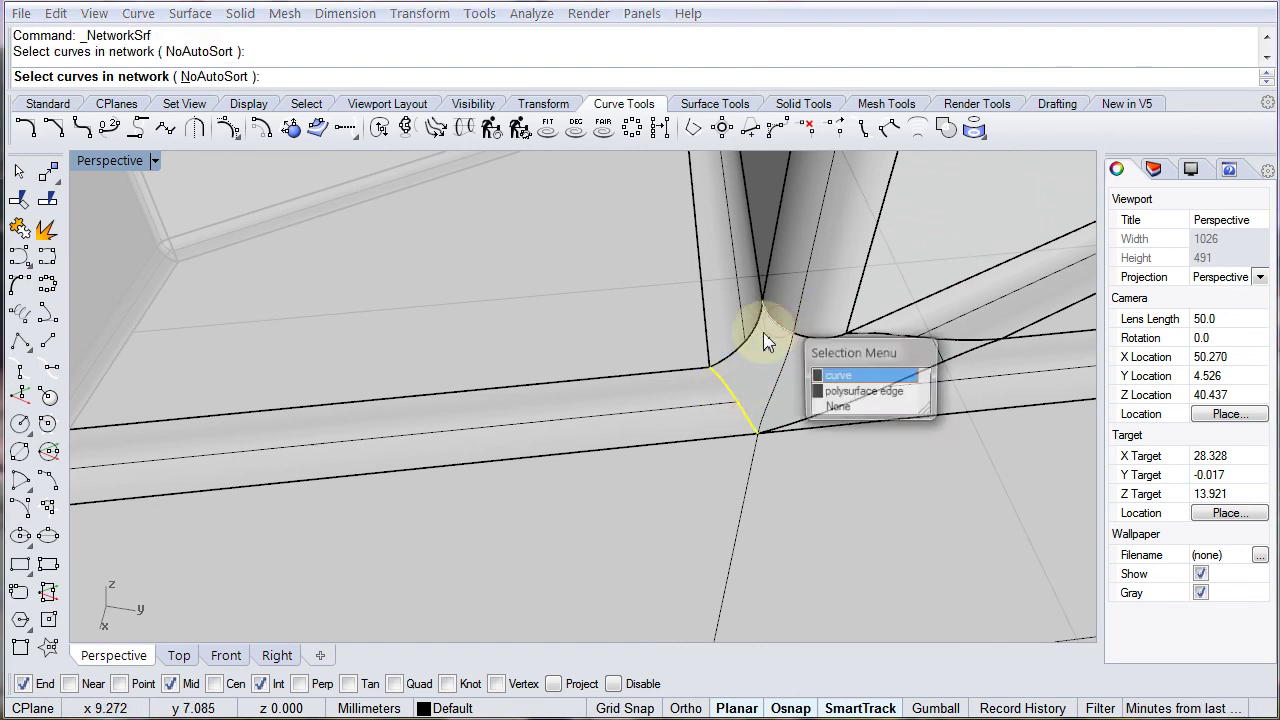
click(835, 368)
click(735, 352)
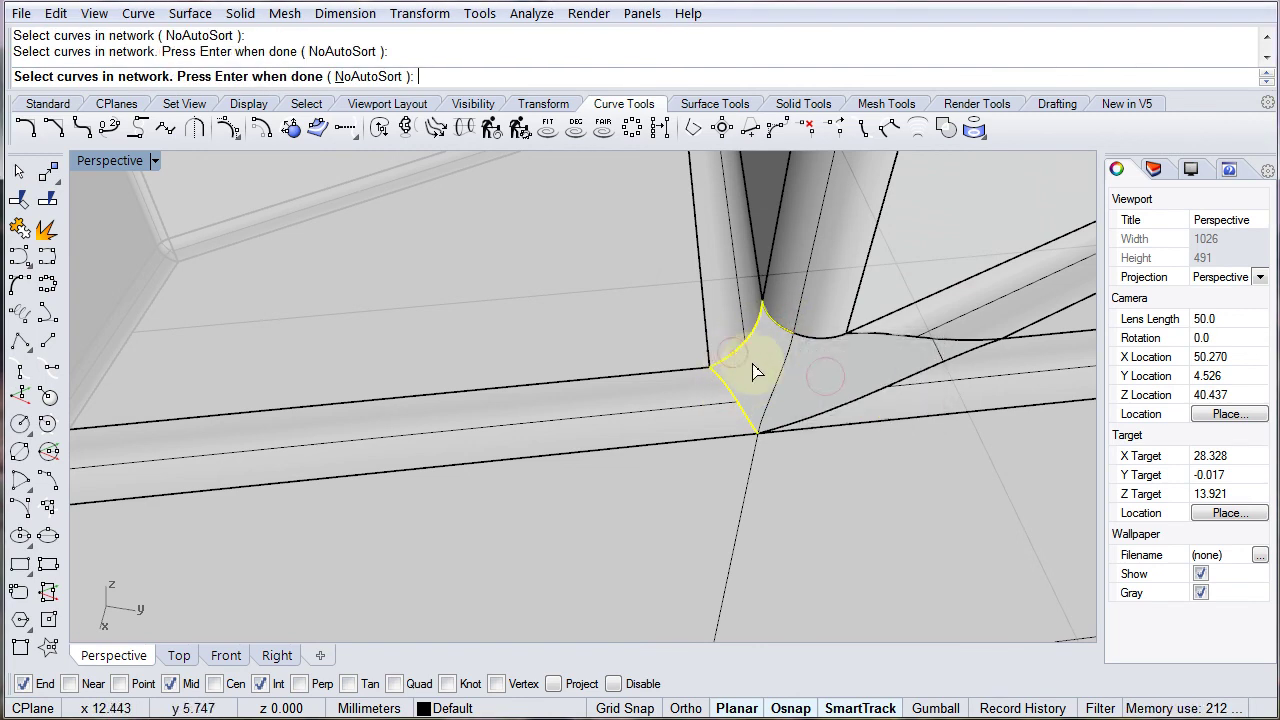
click(772, 386)
key(Return)
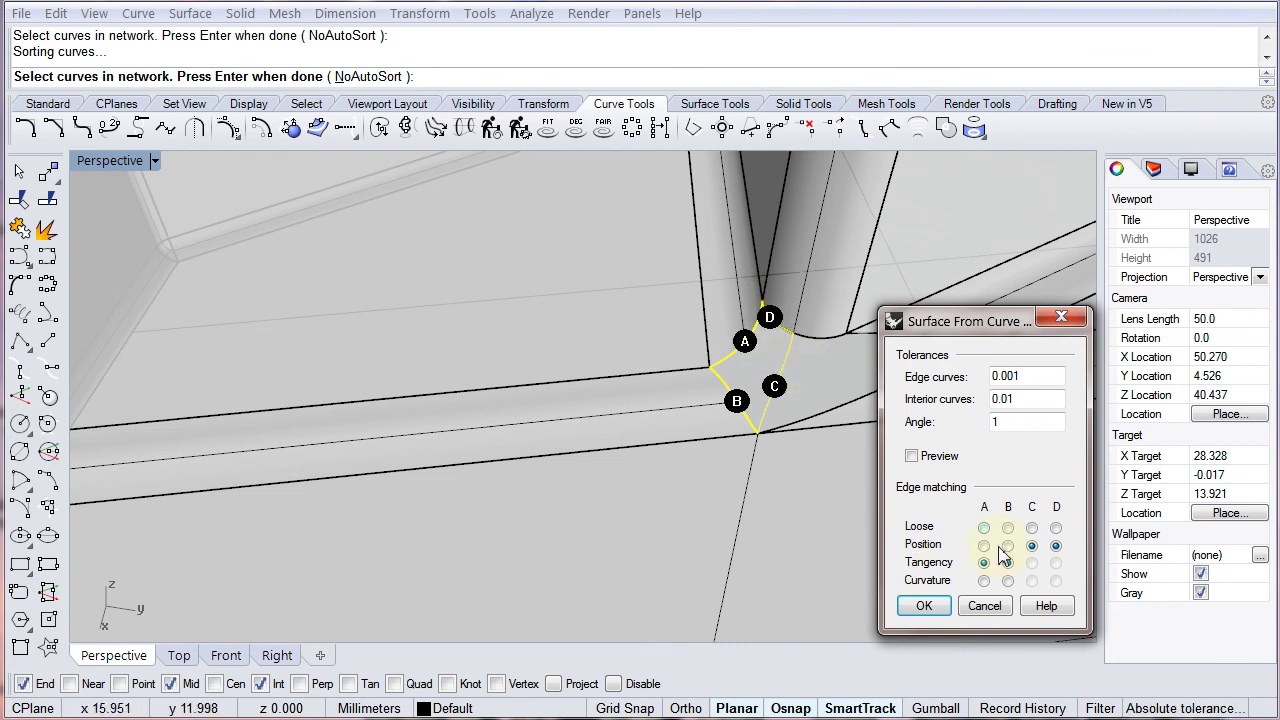
click(920, 606)
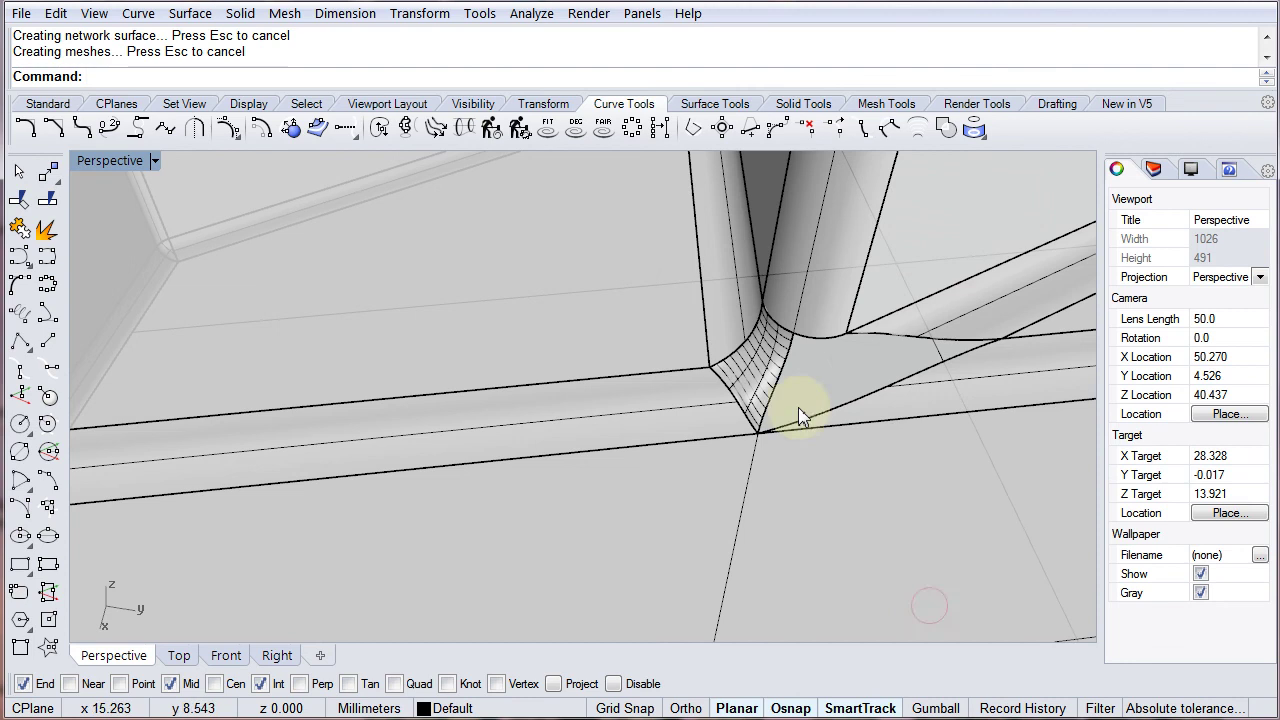
- Fill the larger remaining opening with a surface from four edge curves: the blend curve, the other split half and the two long fillet edges
scroll(800, 386, up, 2)
right_drag(836, 411, 834, 409)
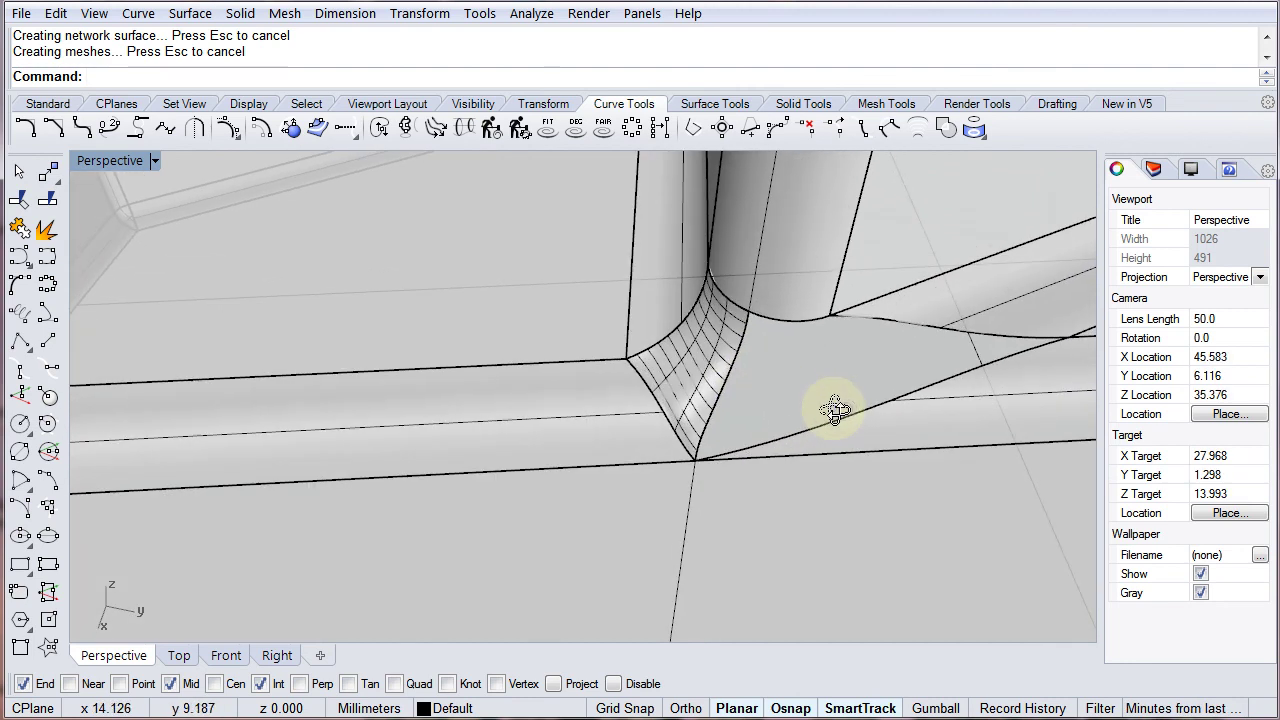
scroll(791, 370, down, 4)
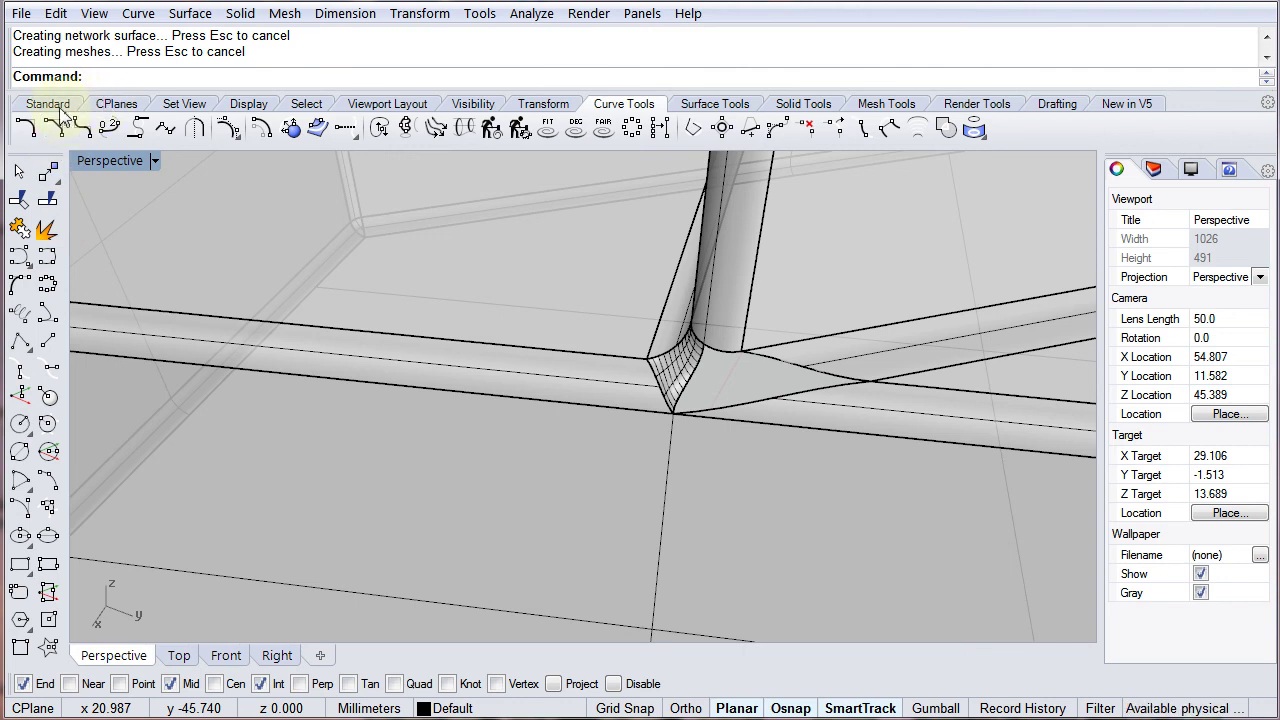
click(50, 105)
click(20, 312)
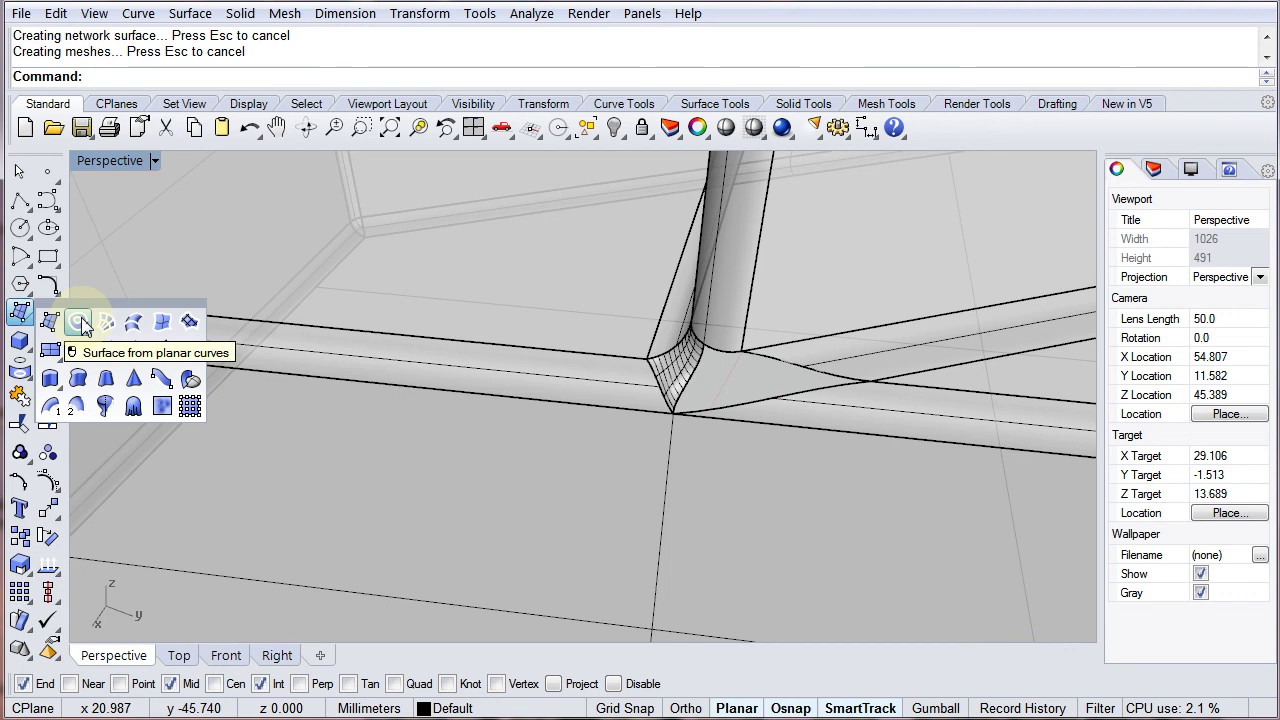
click(162, 325)
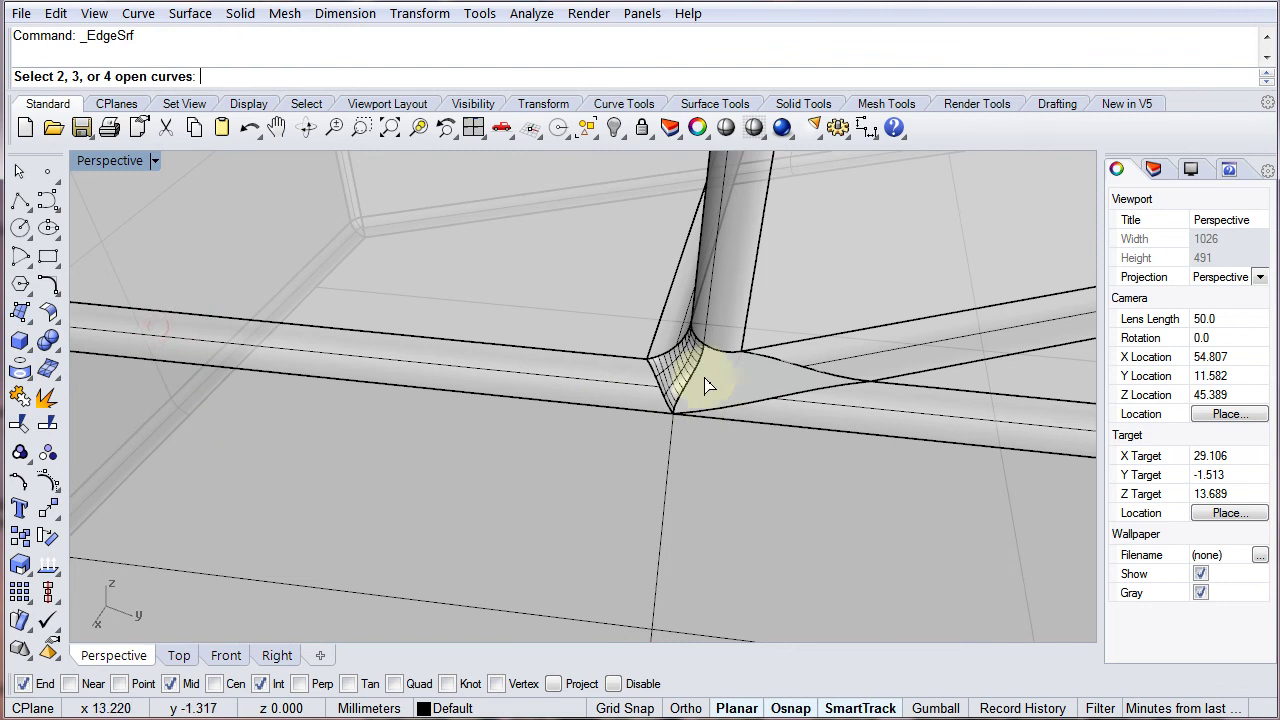
click(700, 378)
click(791, 425)
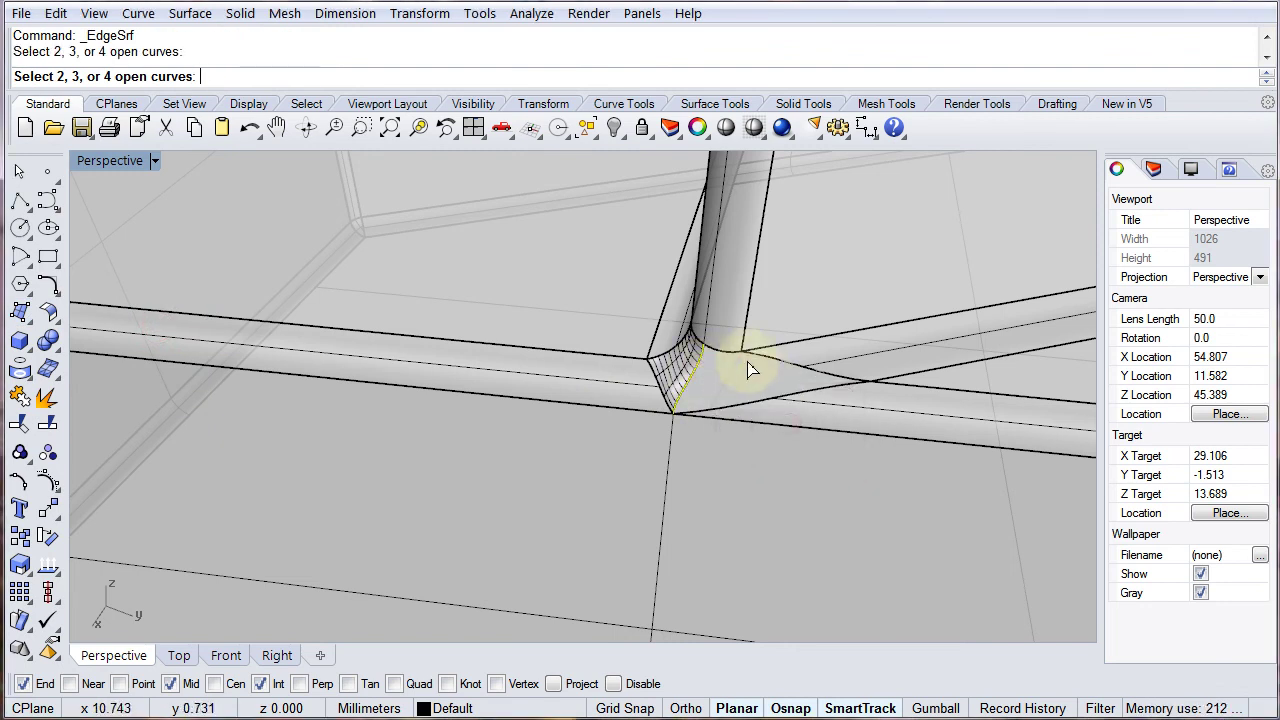
click(752, 367)
click(796, 411)
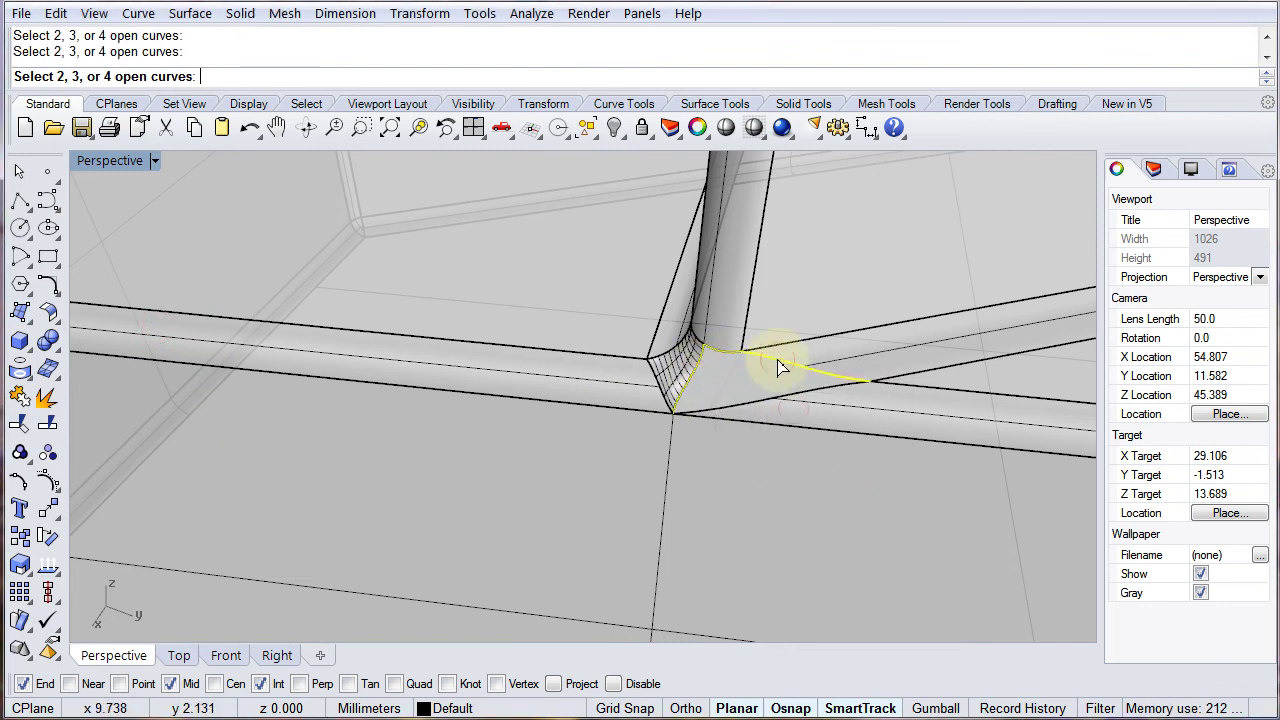
- Examine the two new corner surfaces from several angles and distances, checking how they meet each other and the surrounding fillets
scroll(748, 390, up, 3)
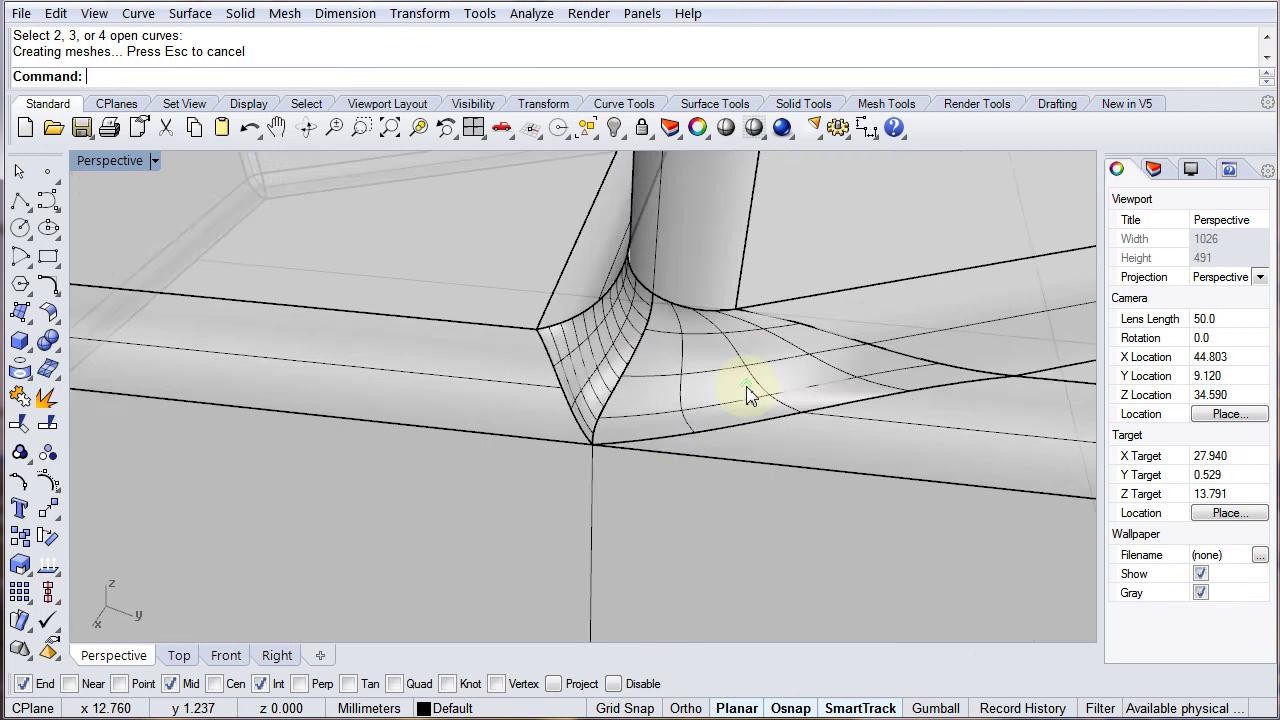
right_drag(749, 380, 686, 437)
scroll(374, 491, down, 2)
right_drag(374, 491, 492, 457)
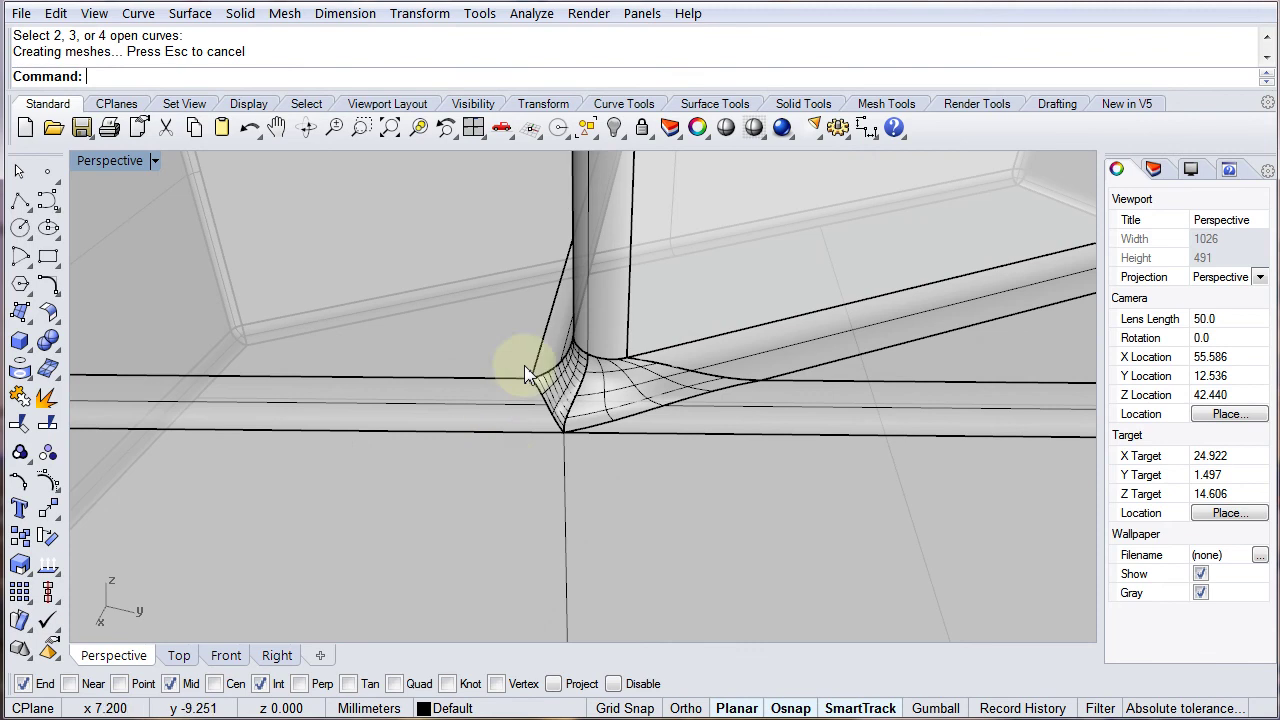
right_drag(563, 434, 674, 375)
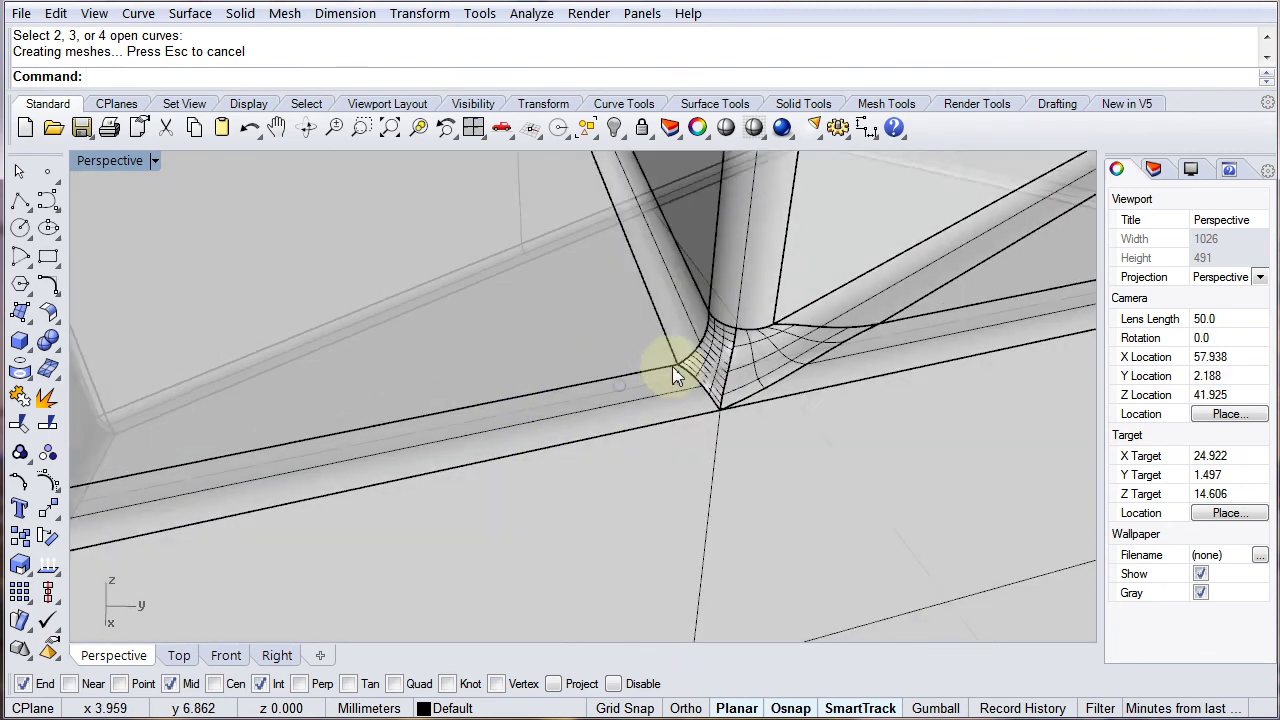
scroll(696, 380, up, 4)
shift+right_drag(846, 374, 606, 313)
scroll(562, 348, down, 2)
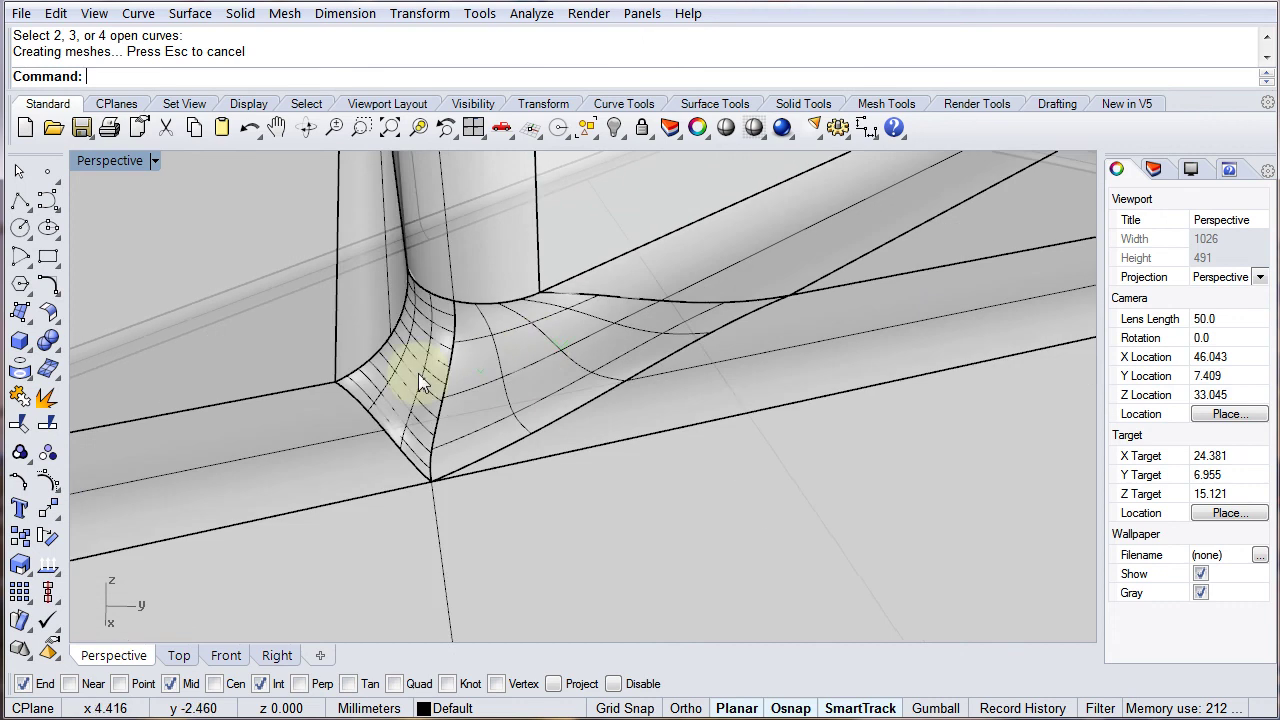
scroll(509, 423, down, 2)
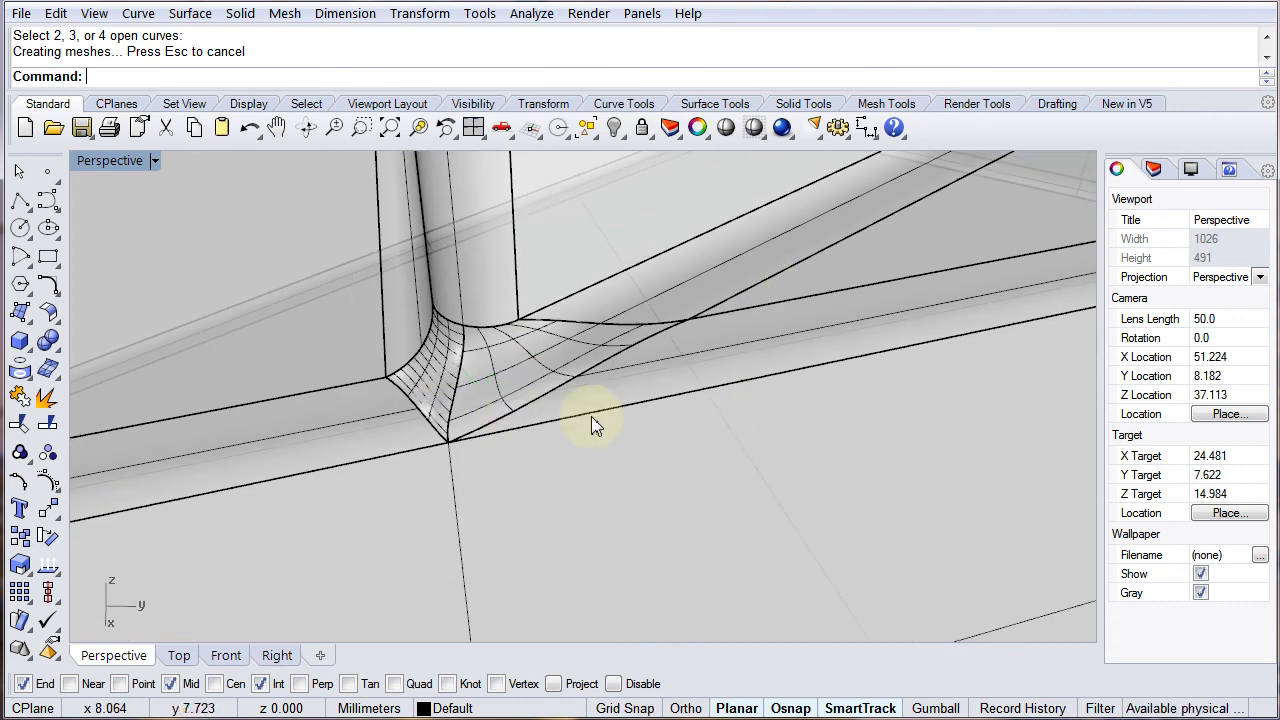
scroll(613, 472, down, 2)
scroll(628, 512, down, 2)
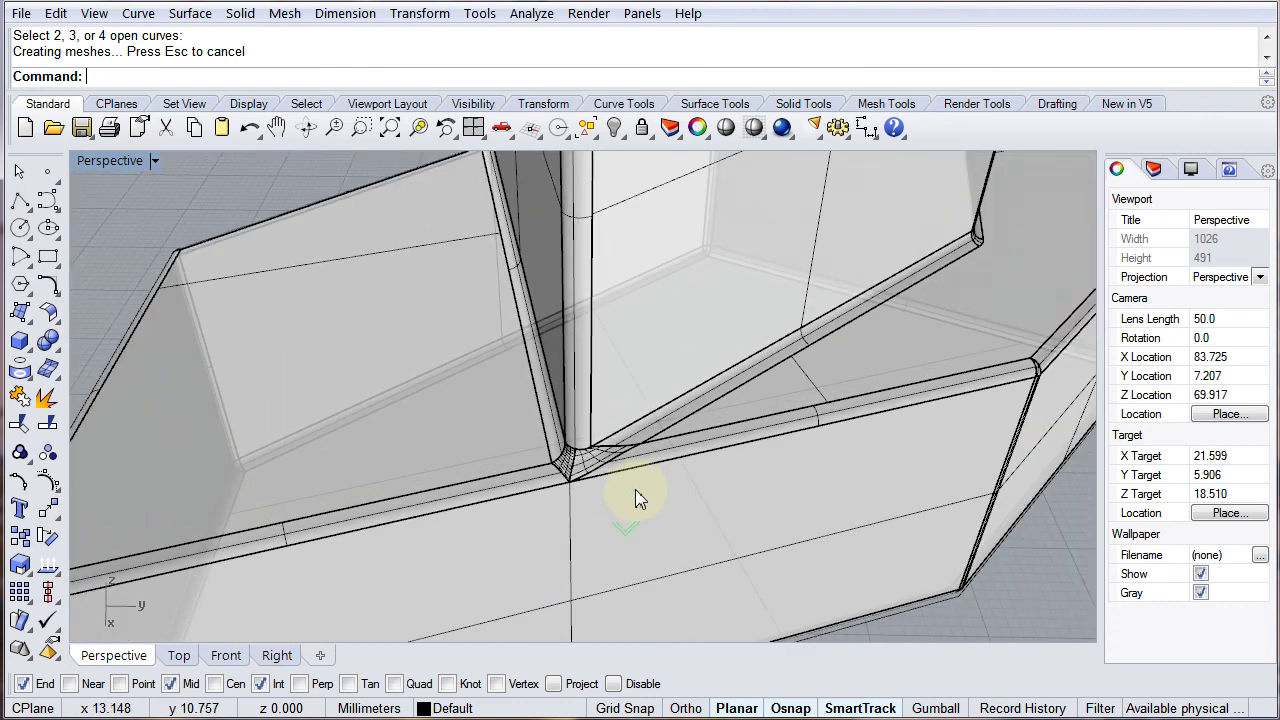
- Join the two corner fill surfaces with the filleted body into one closed polysurface and clear the selection
click(563, 466)
shift+click(563, 465)
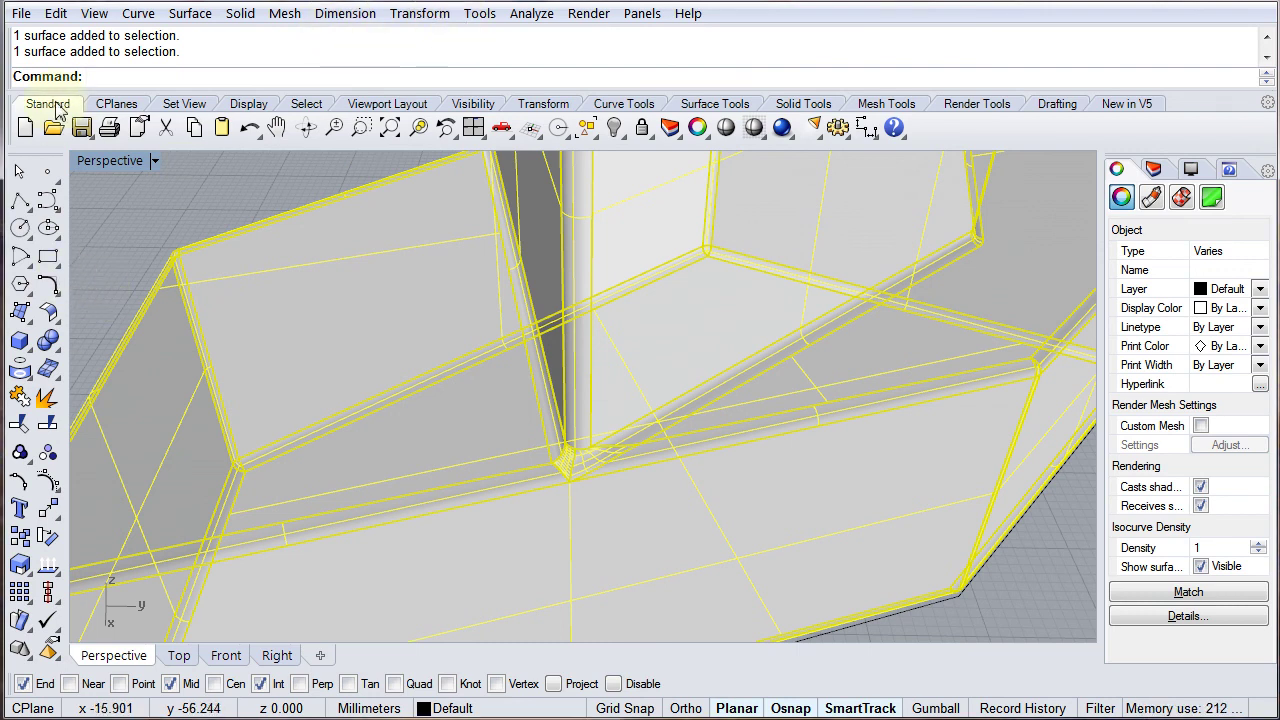
click(55, 392)
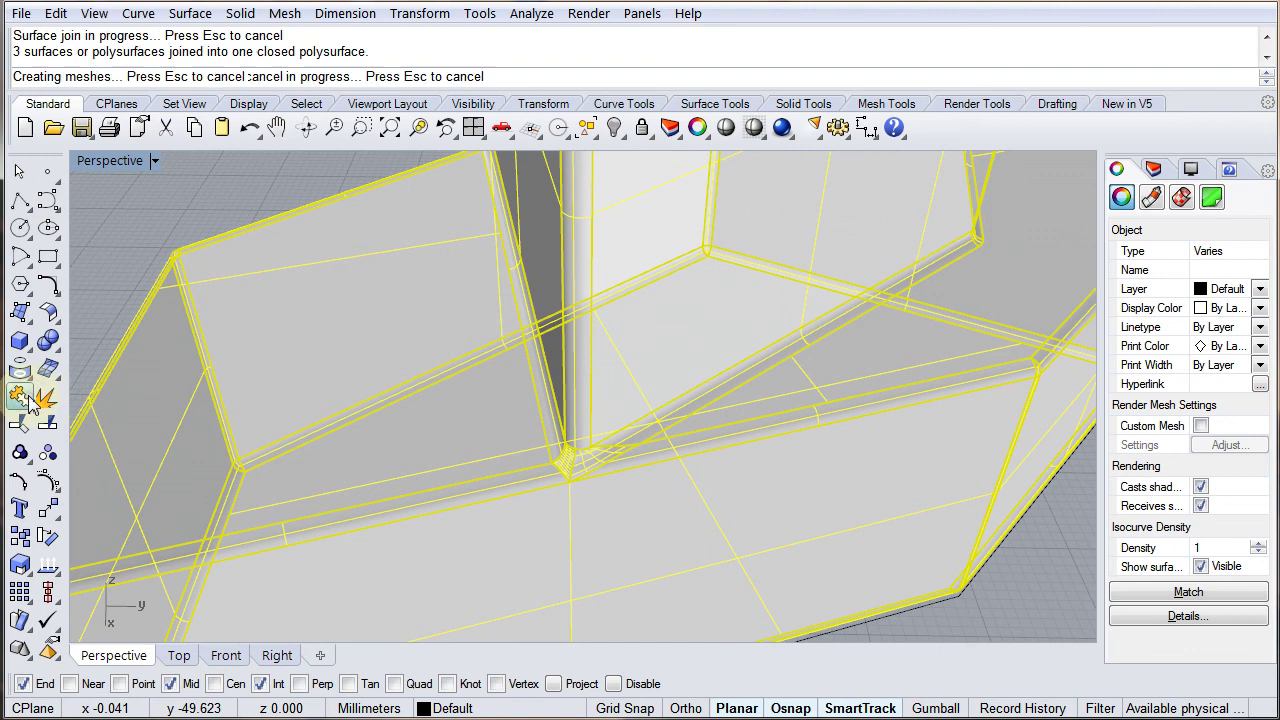
click(128, 230)
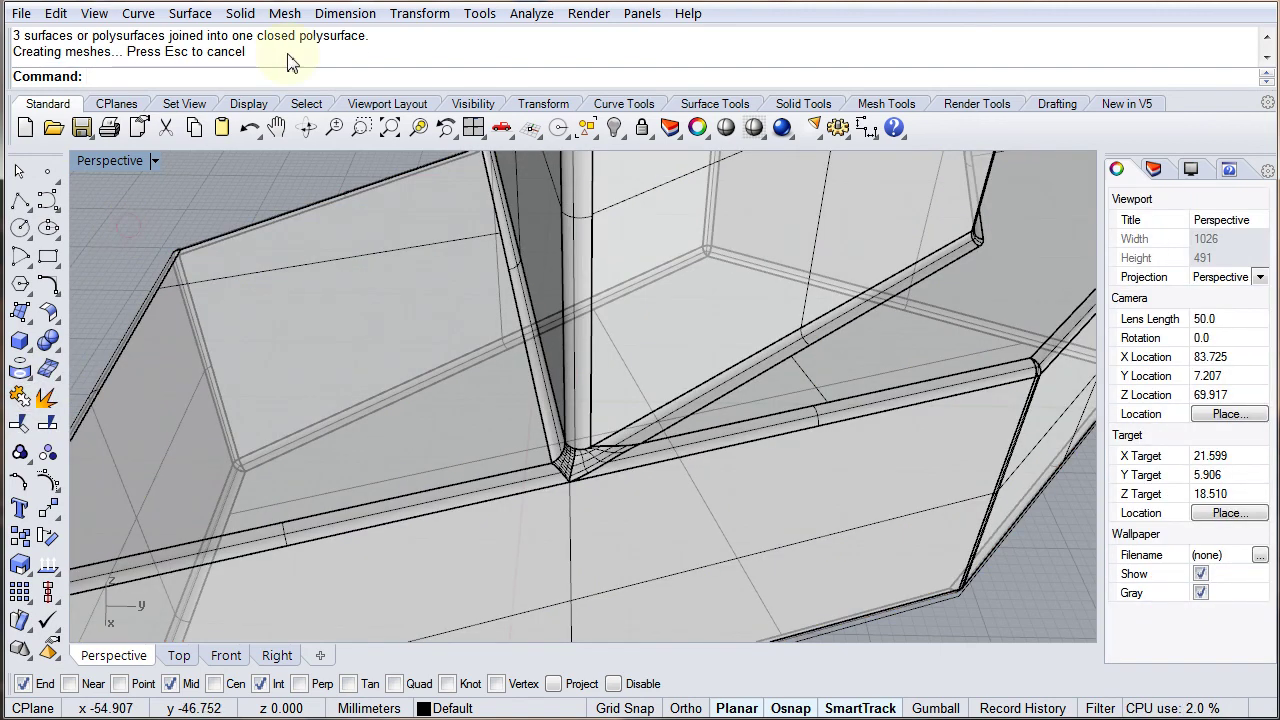
- Measure the volume of the joined polysurface and clear the selection
click(349, 194)
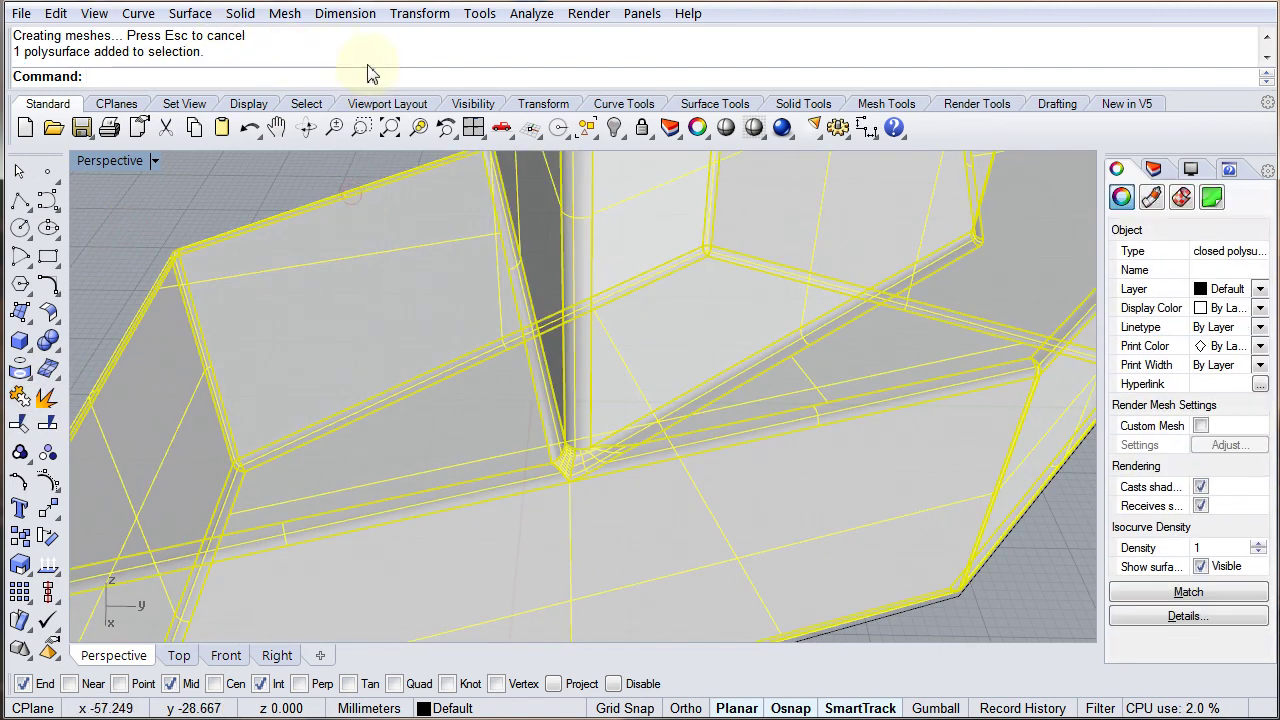
click(527, 15)
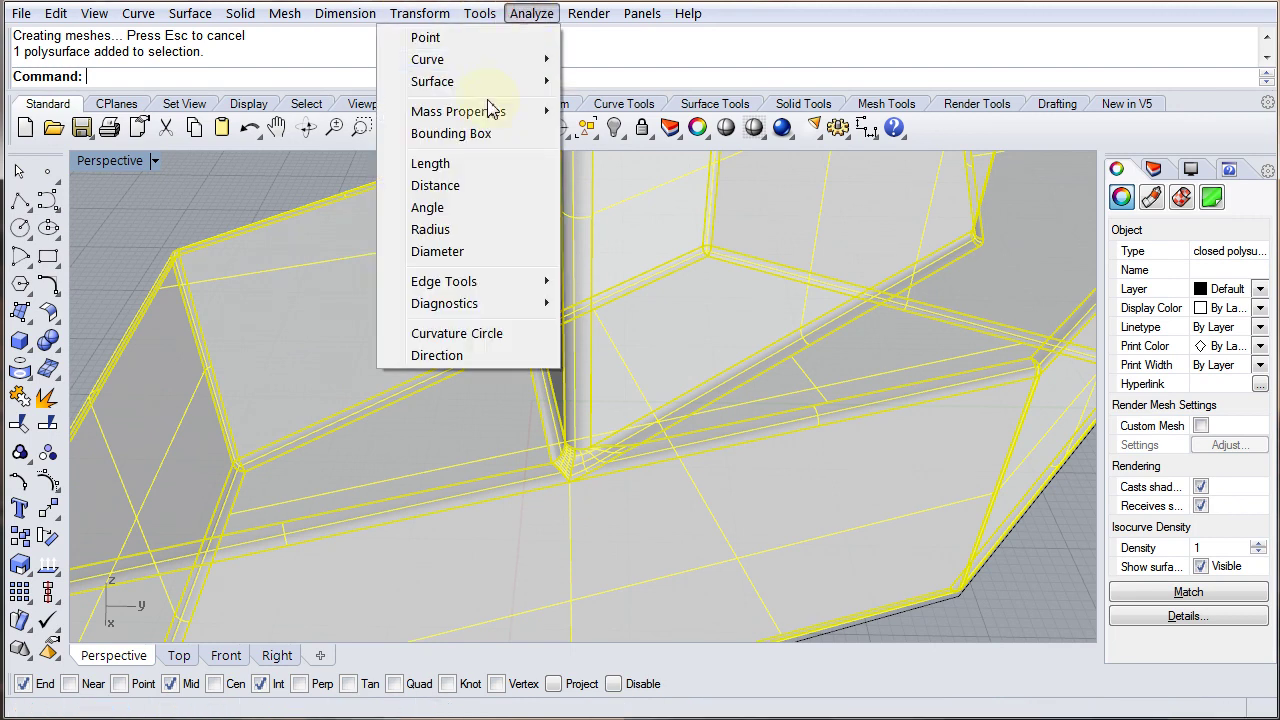
mouse_move(431, 119)
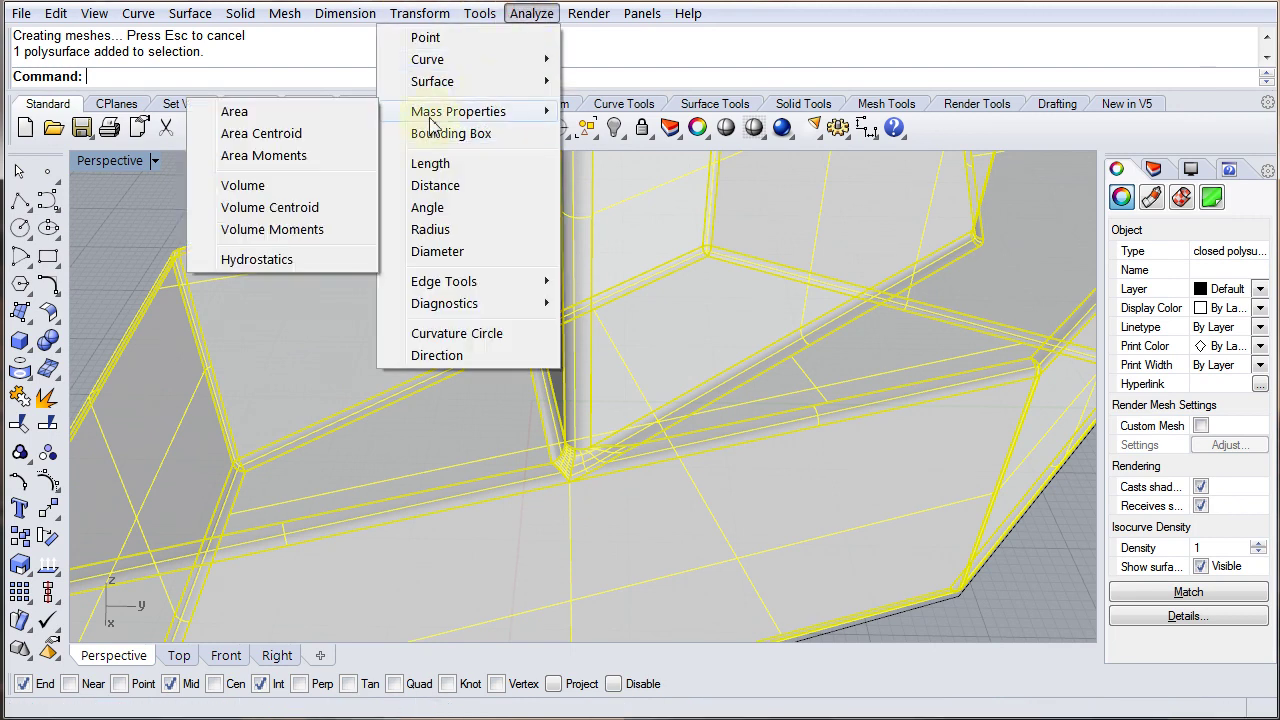
click(305, 192)
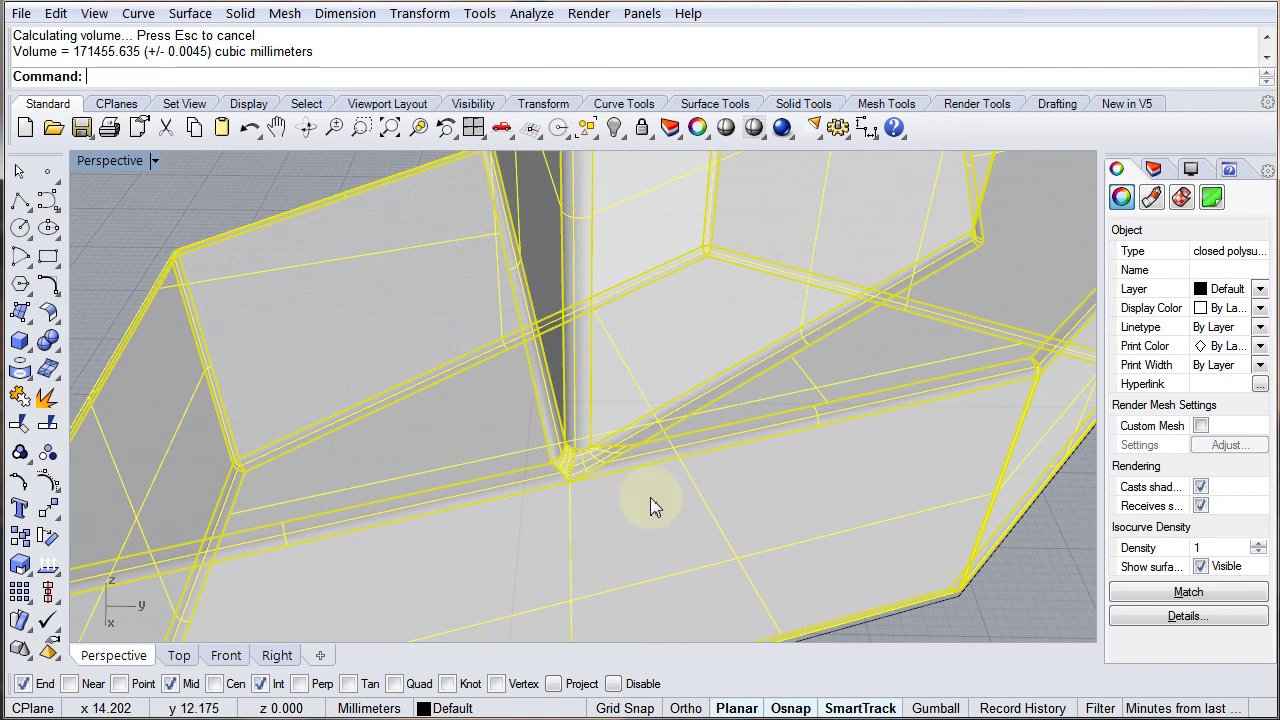
key(Escape)
- Apply an Environment Map surface analysis to the joined polysurface to inspect the filled corner
scroll(603, 491, up, 4)
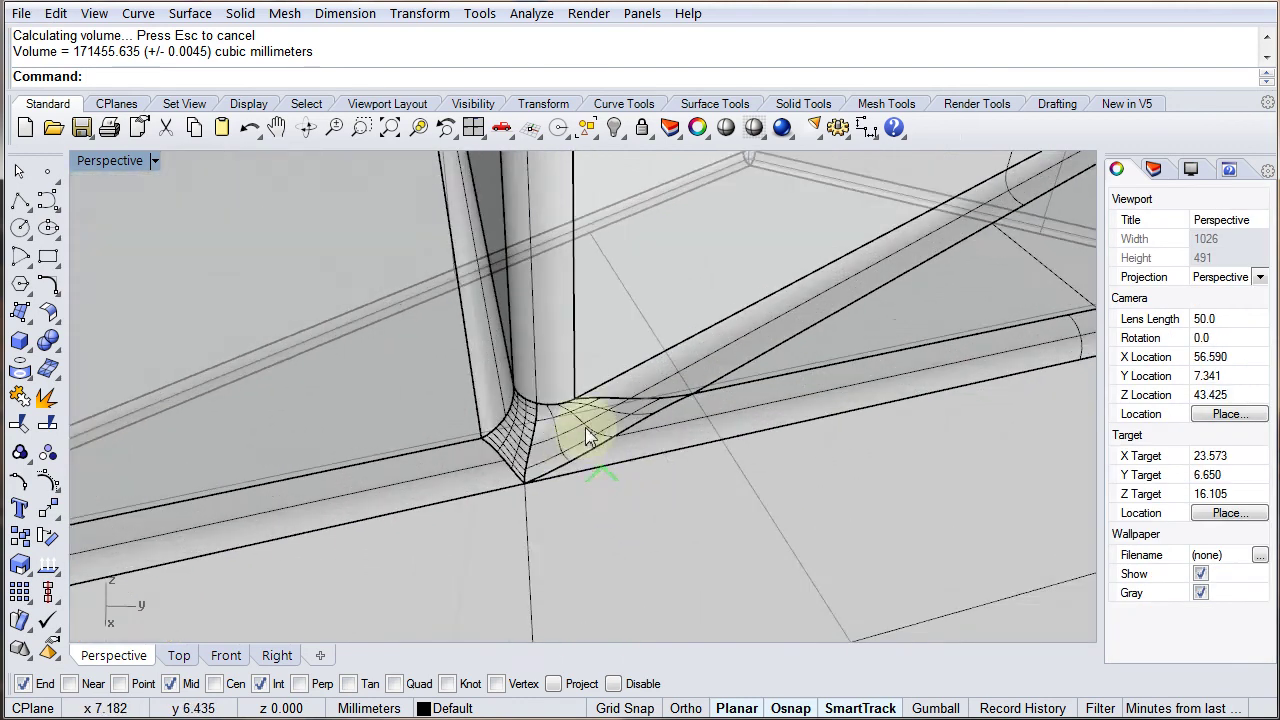
right_drag(588, 437, 604, 416)
click(605, 403)
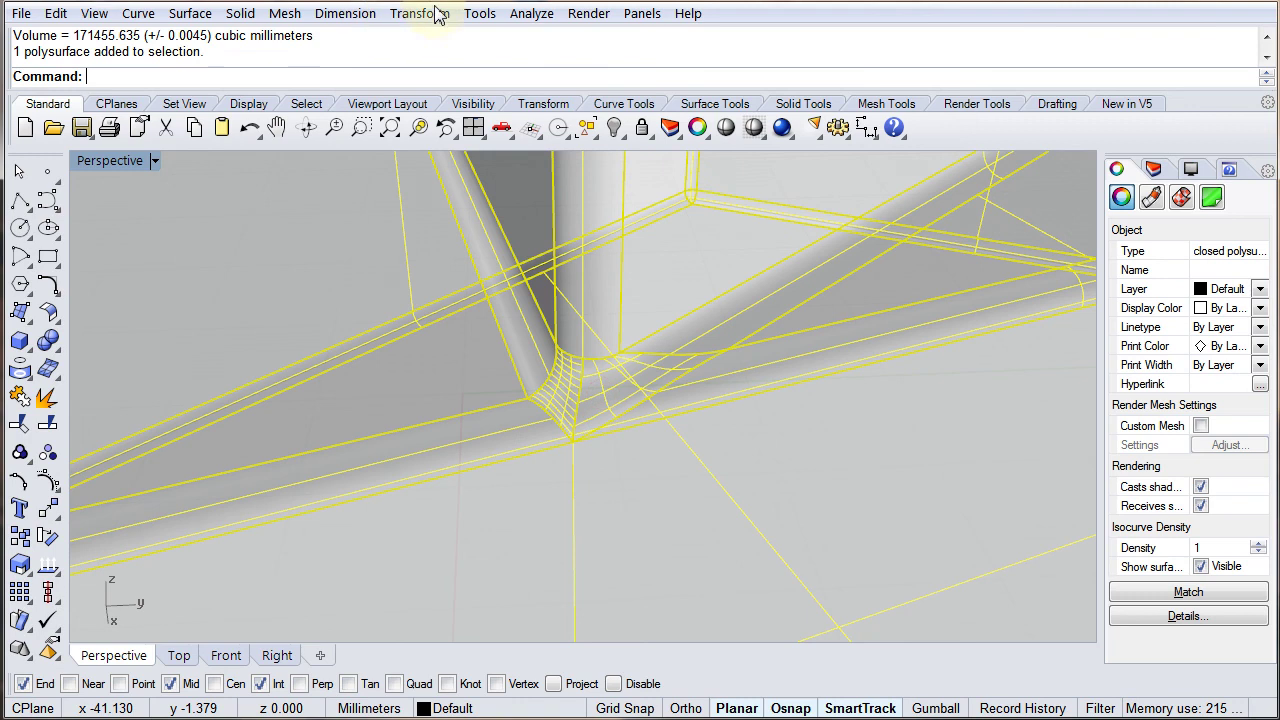
click(479, 13)
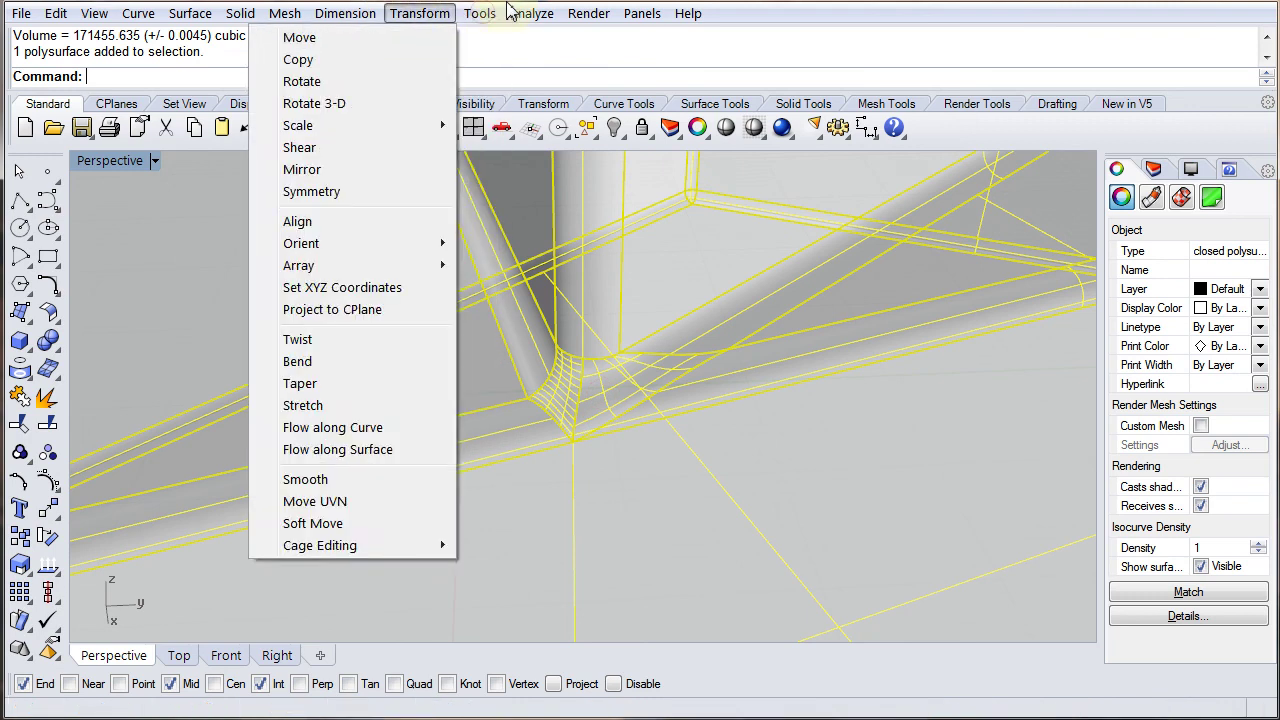
mouse_move(520, 14)
mouse_move(493, 90)
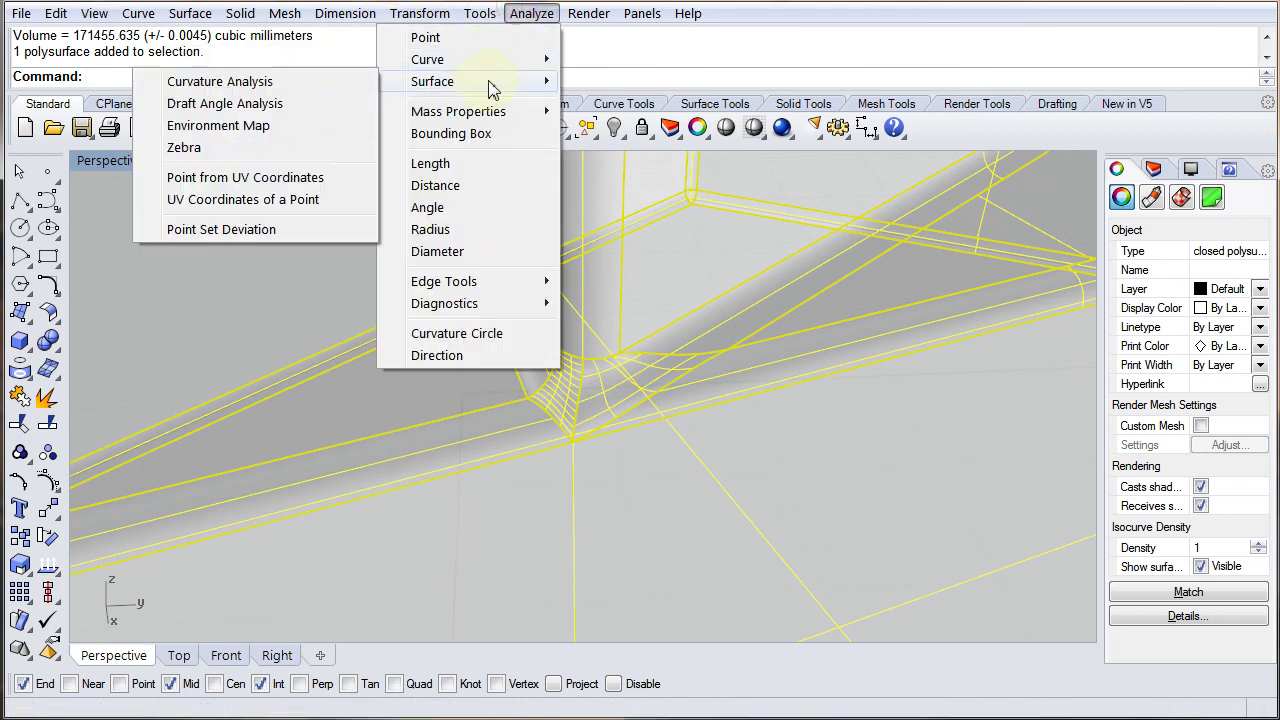
click(321, 130)
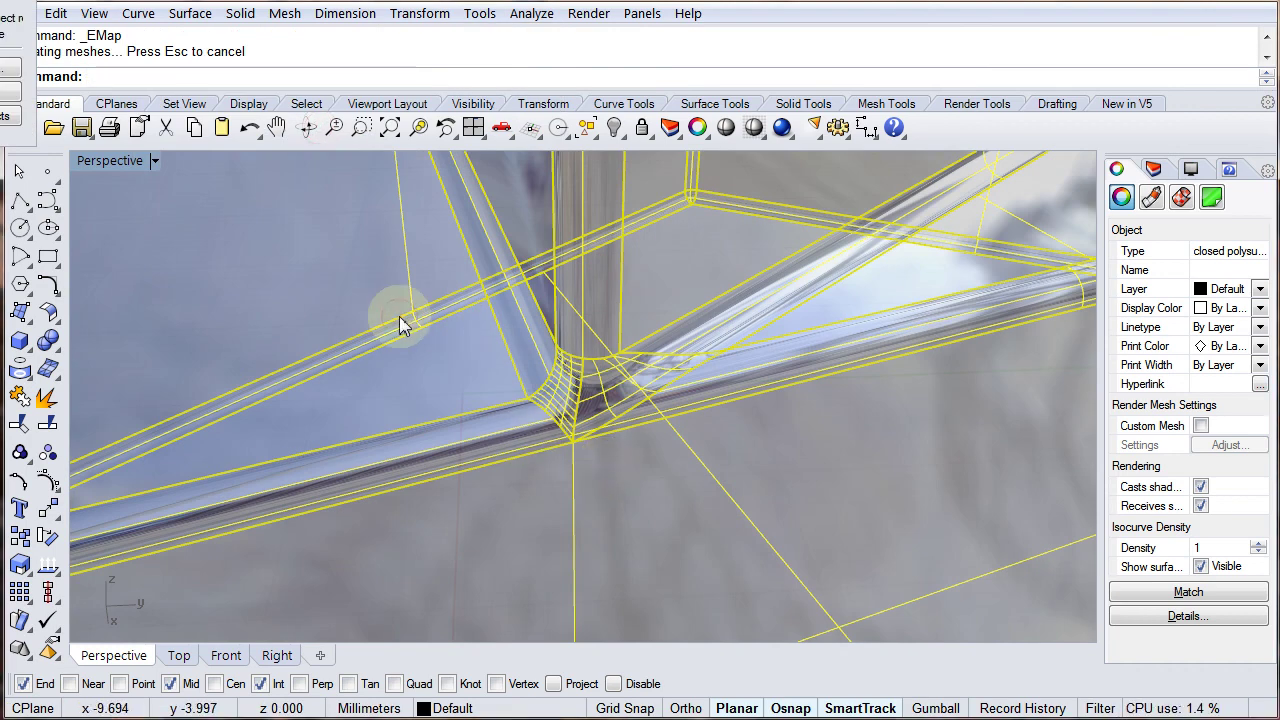
- Examine the environment map reflections across the filled corner and adjoining fillets from several angles, and close the analysis
key(Escape)
right_drag(403, 323, 486, 374)
scroll(358, 307, up, 5)
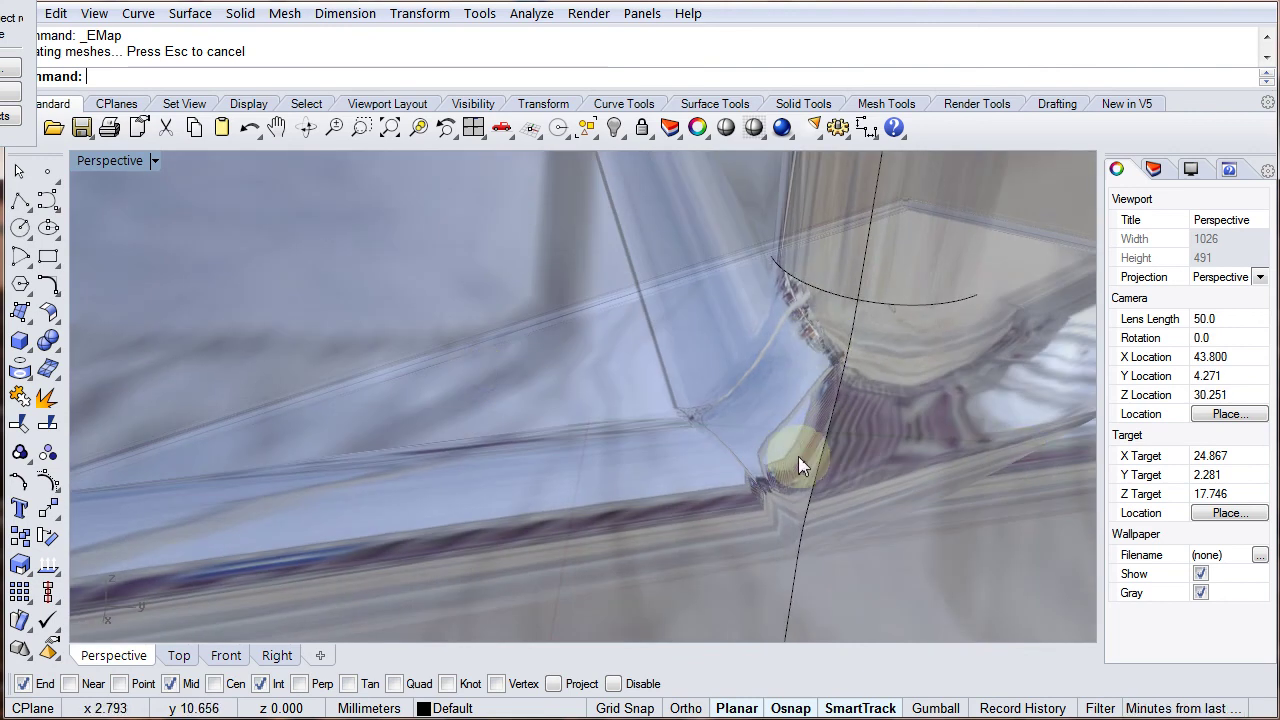
scroll(808, 457, up, 2)
scroll(794, 449, down, 5)
right_drag(788, 460, 760, 428)
right_drag(648, 370, 758, 345)
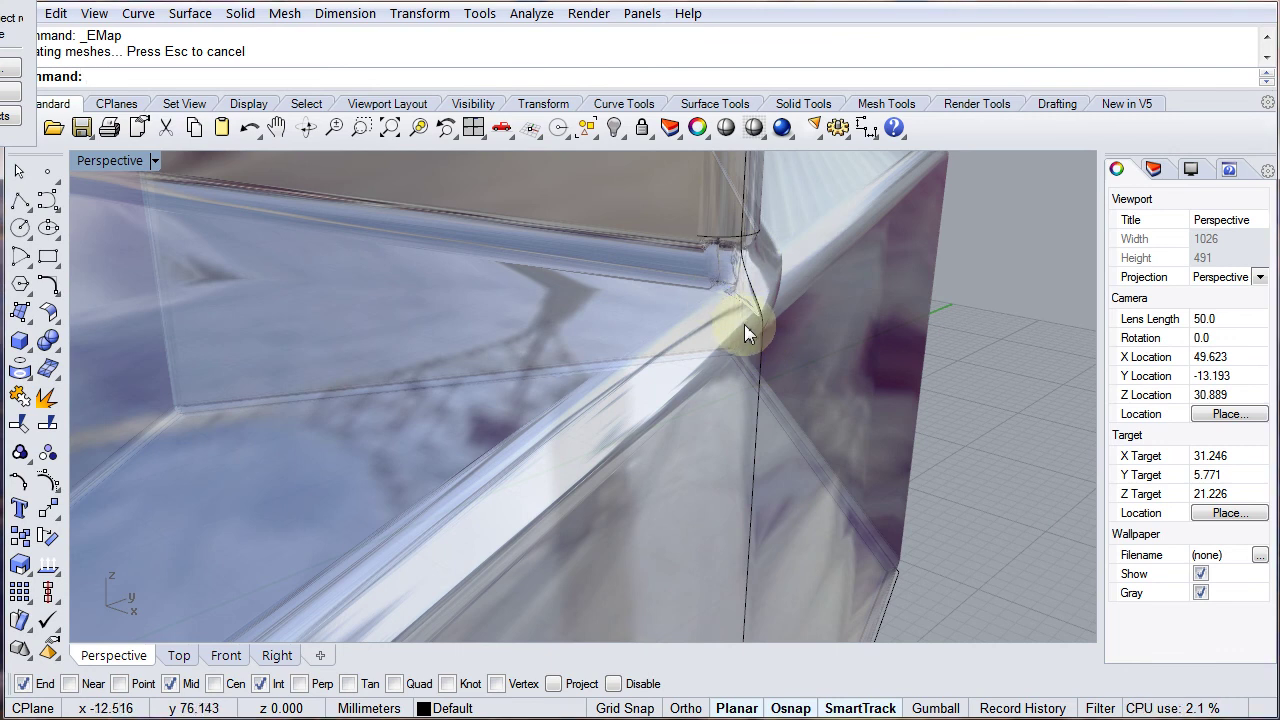
right_drag(785, 299, 637, 407)
click(224, 128)
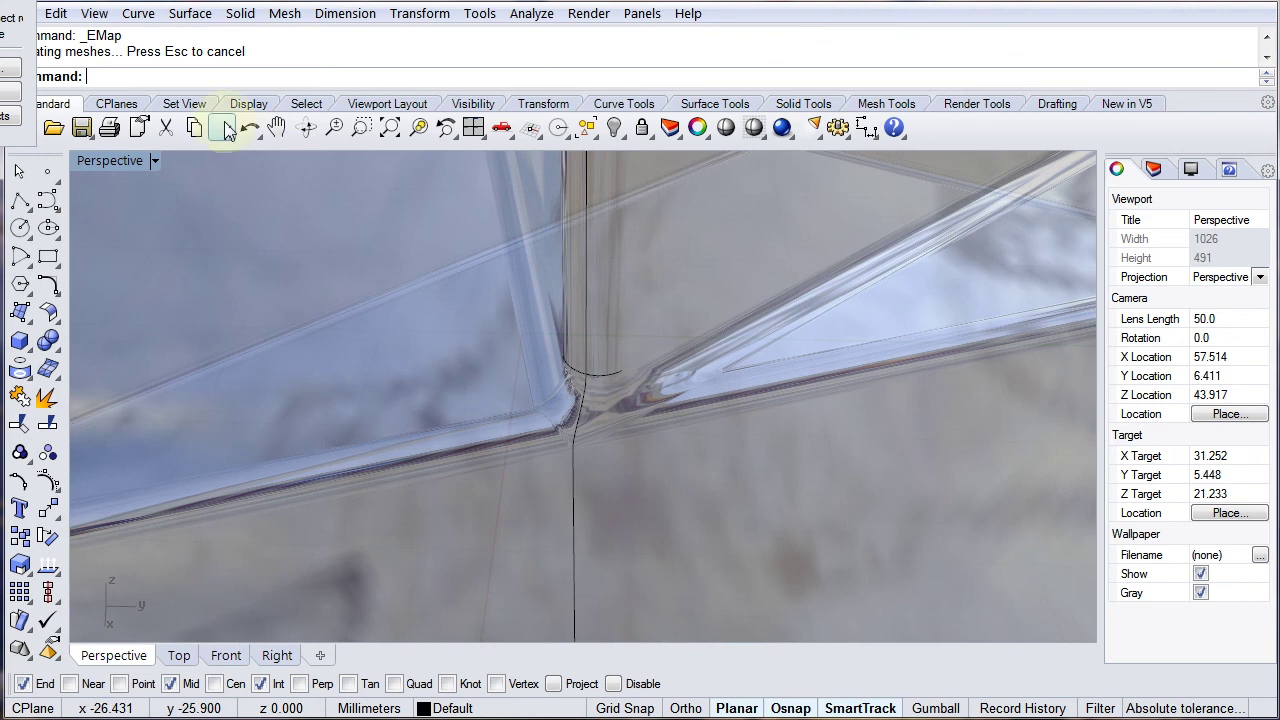
click(1000, 634)
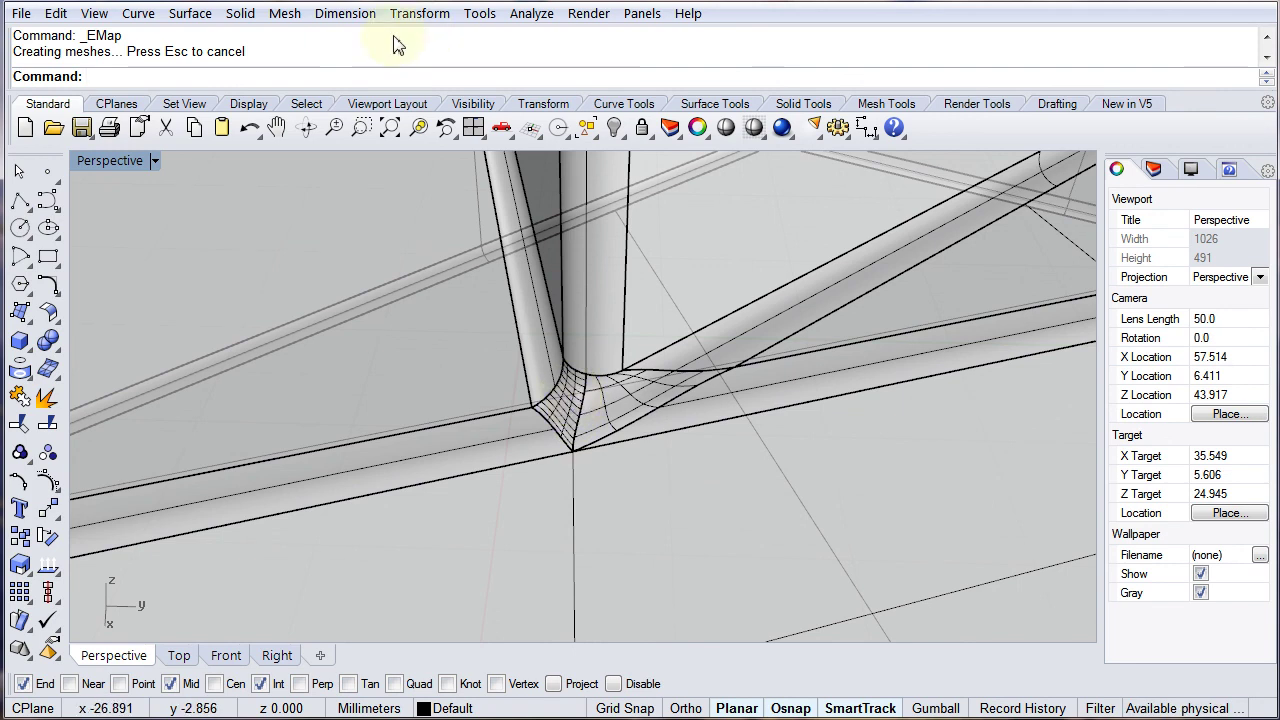
click(190, 14)
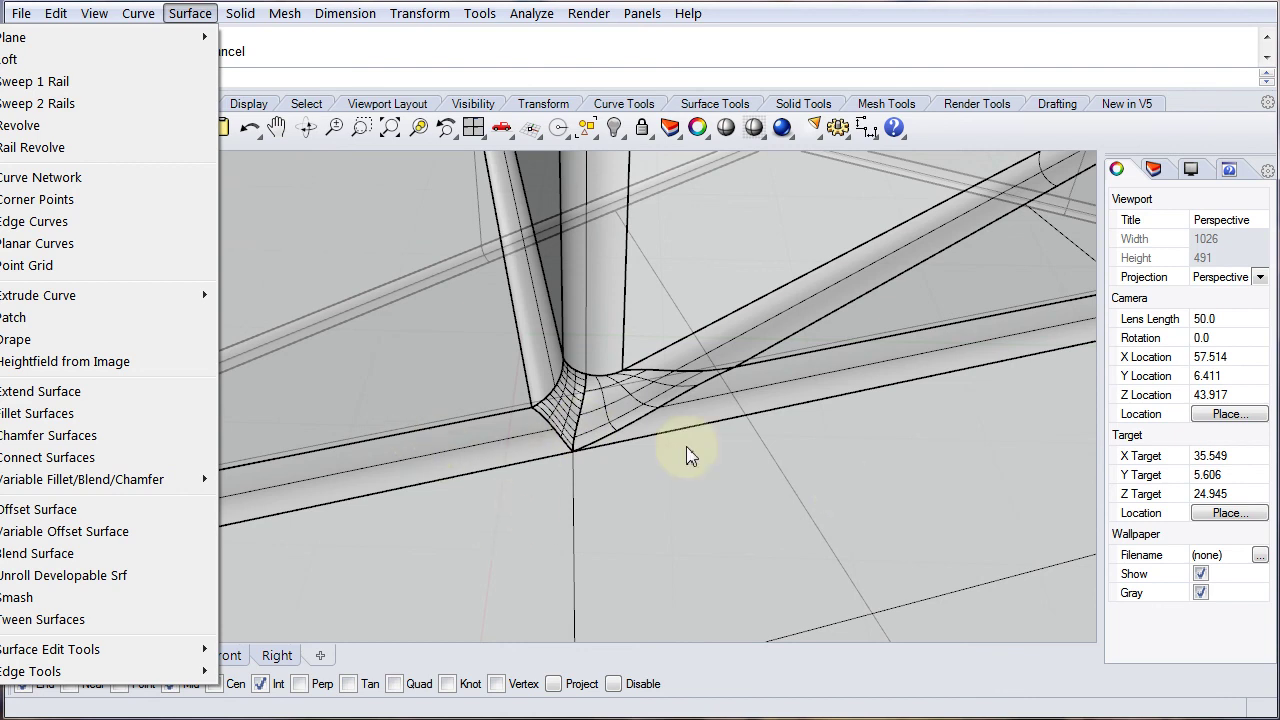
click(670, 474)
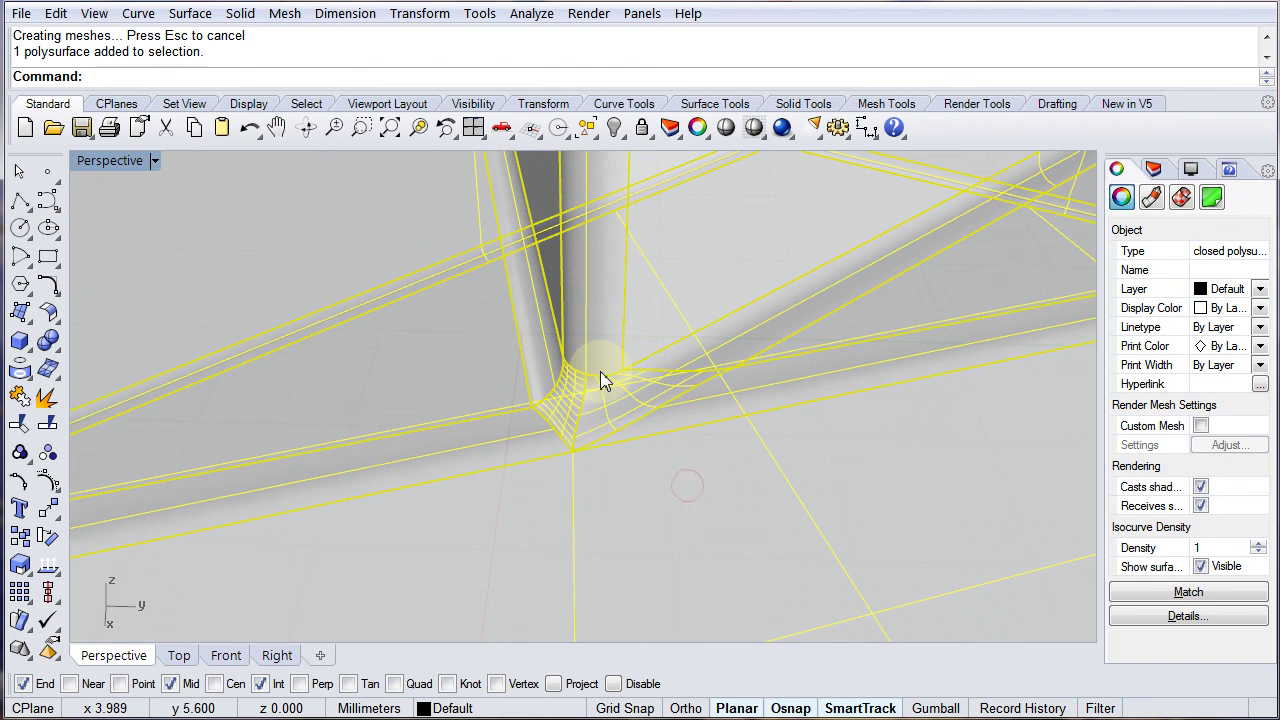
key(Escape)
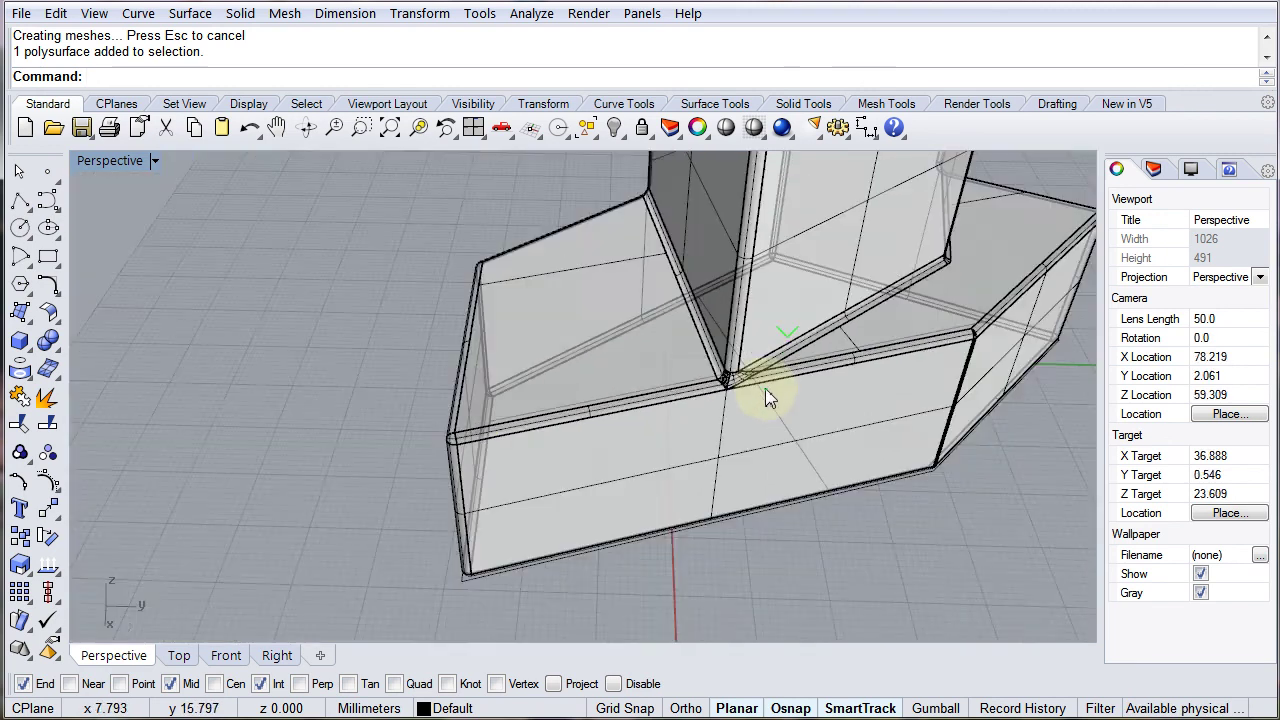
- Examine the finished filleted solid from all sides, including the filled corner up close and the outer edges of both blocks
scroll(790, 398, down, 5)
right_drag(805, 398, 490, 372)
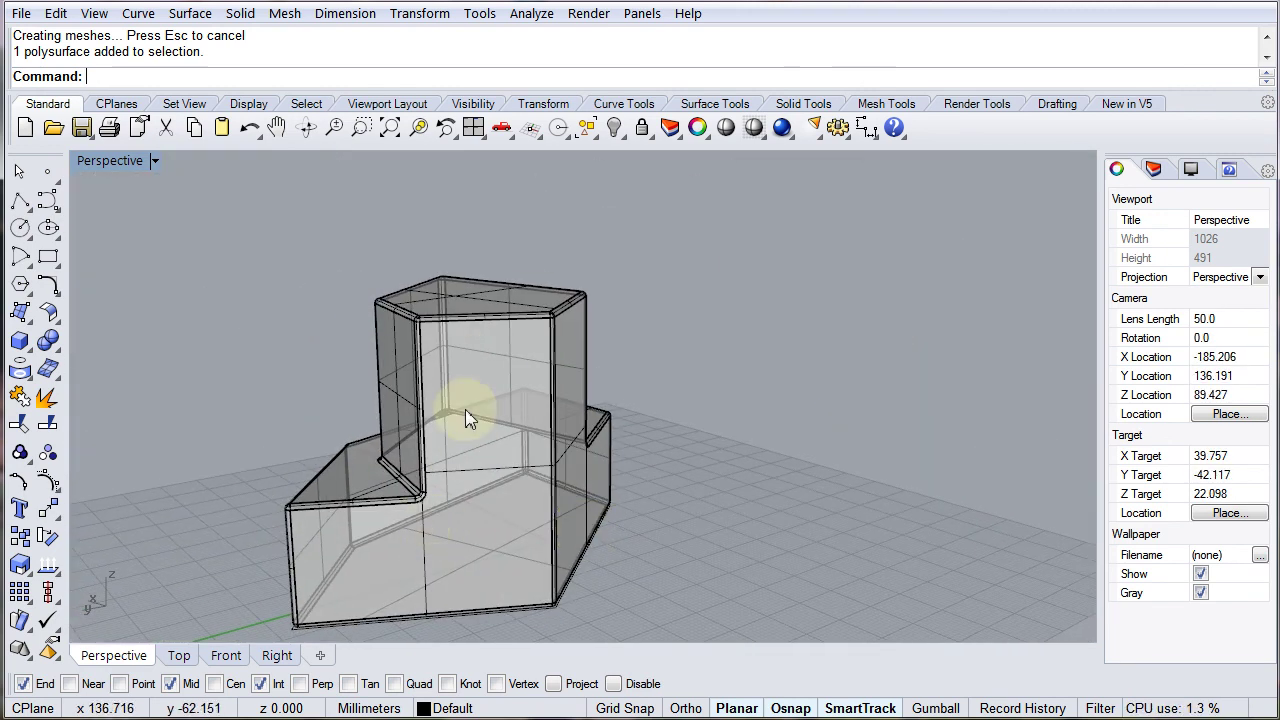
right_drag(586, 512, 343, 549)
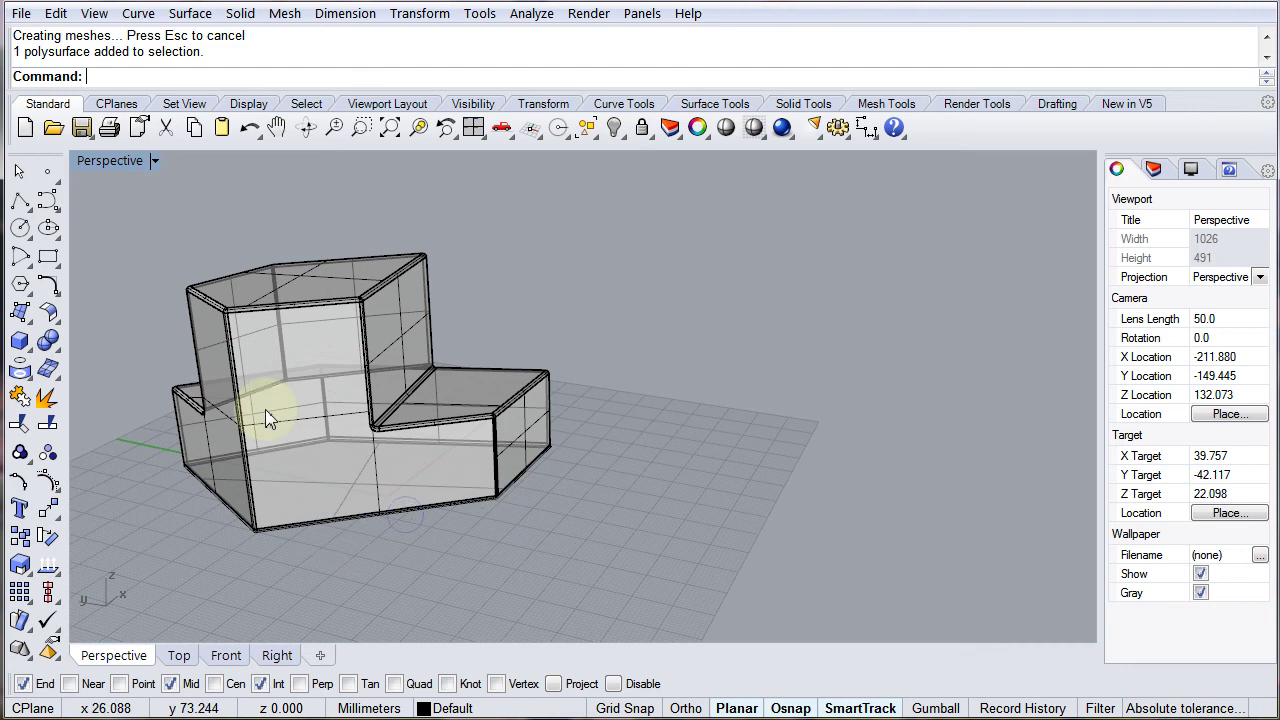
right_drag(328, 384, 914, 386)
scroll(710, 413, up, 5)
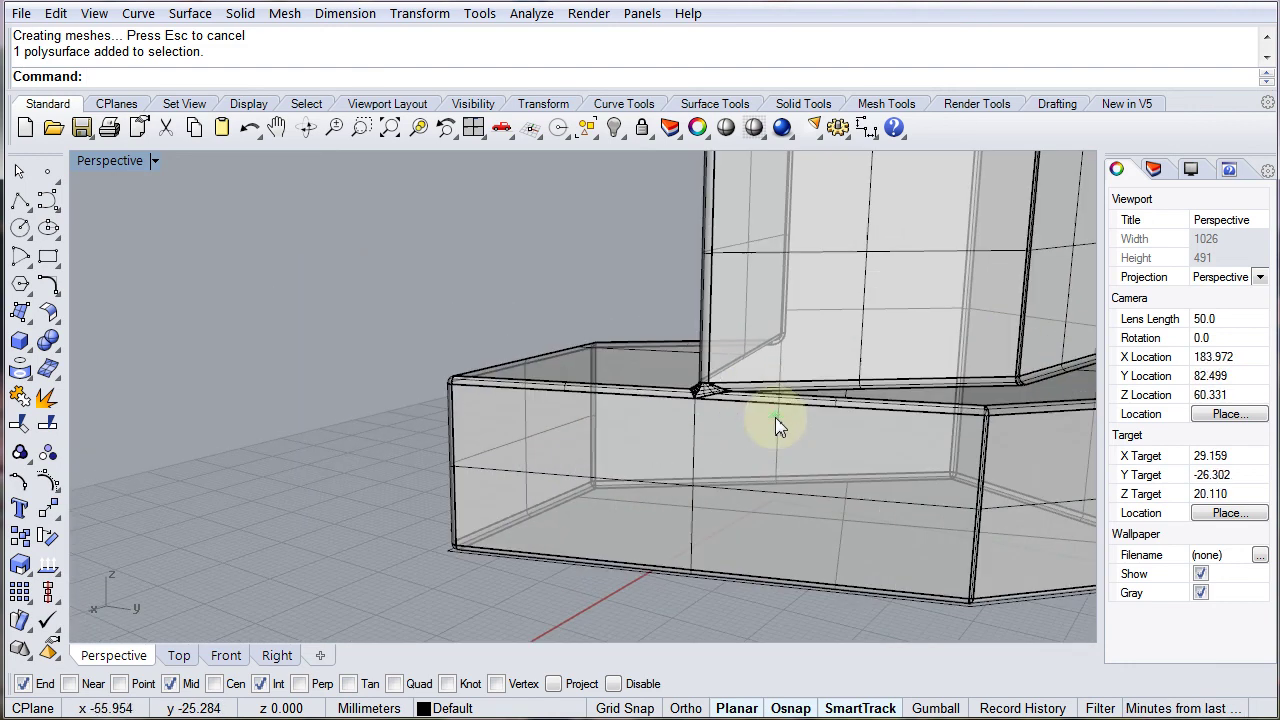
scroll(687, 397, down, 2)
scroll(705, 405, up, 3)
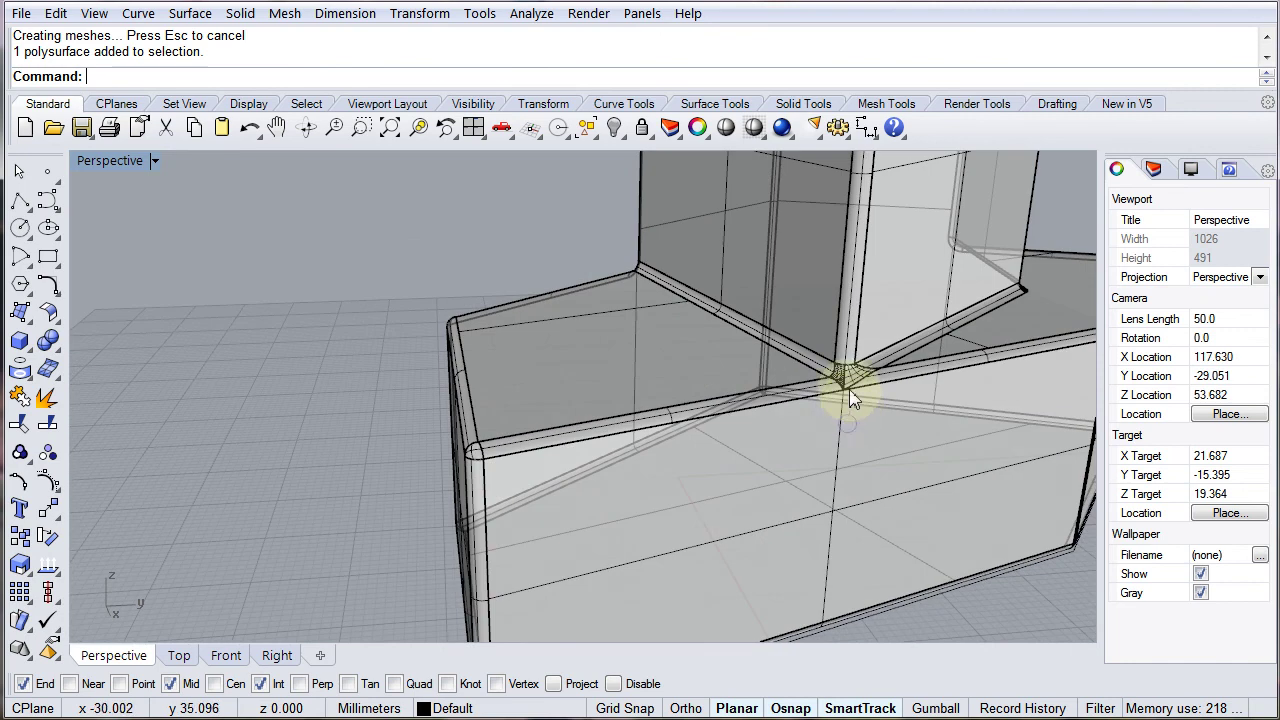
scroll(849, 380, up, 2)
scroll(849, 377, down, 4)
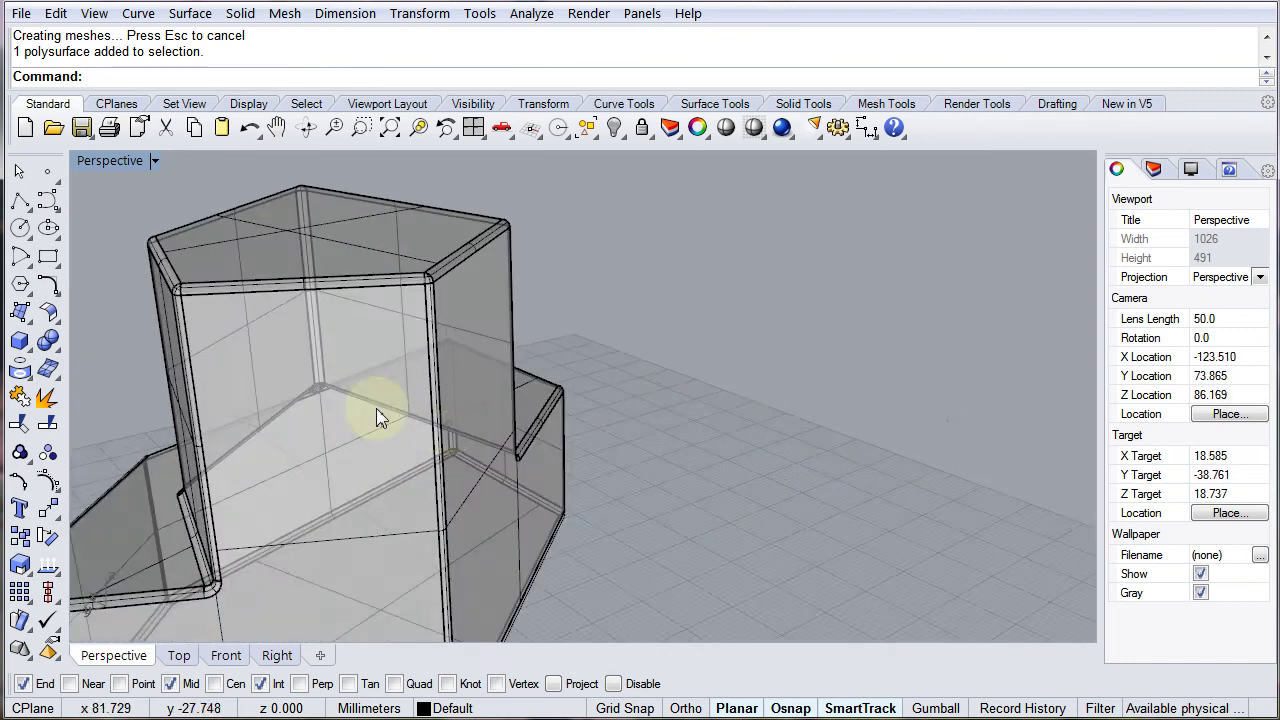
scroll(374, 417, down, 4)
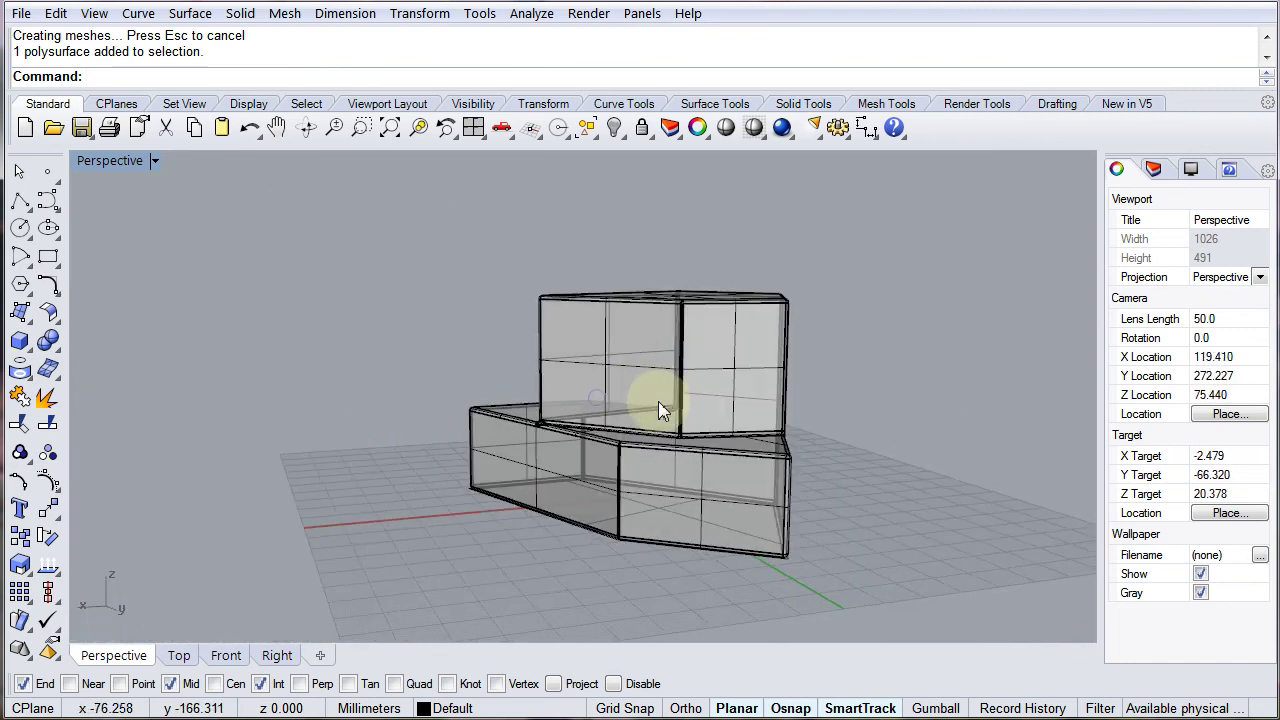